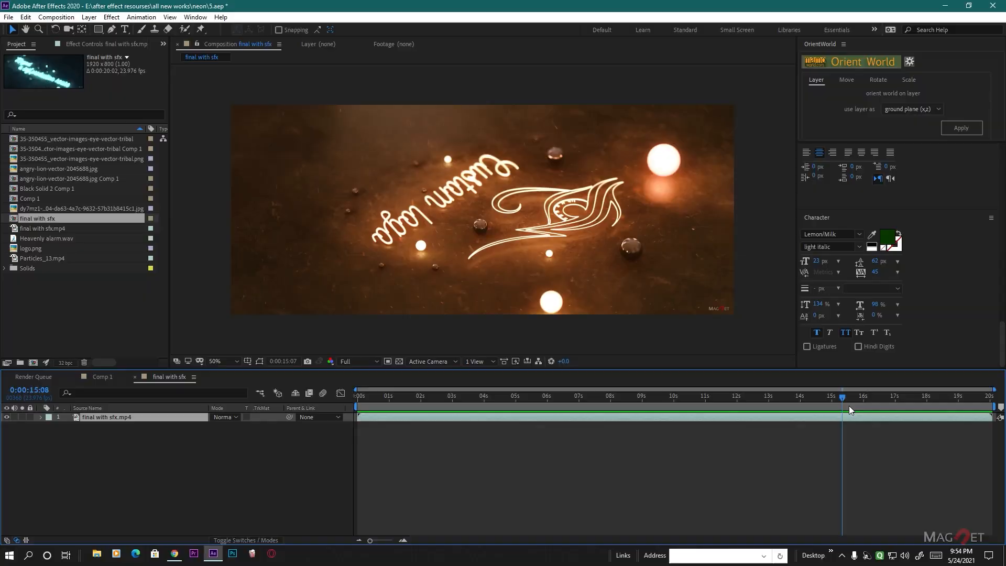
# - Scrub through the finished neon render in the final with sfx composition to examine its different looks
pyautogui.moveTo(849, 409); pyautogui.dragTo(901, 414)
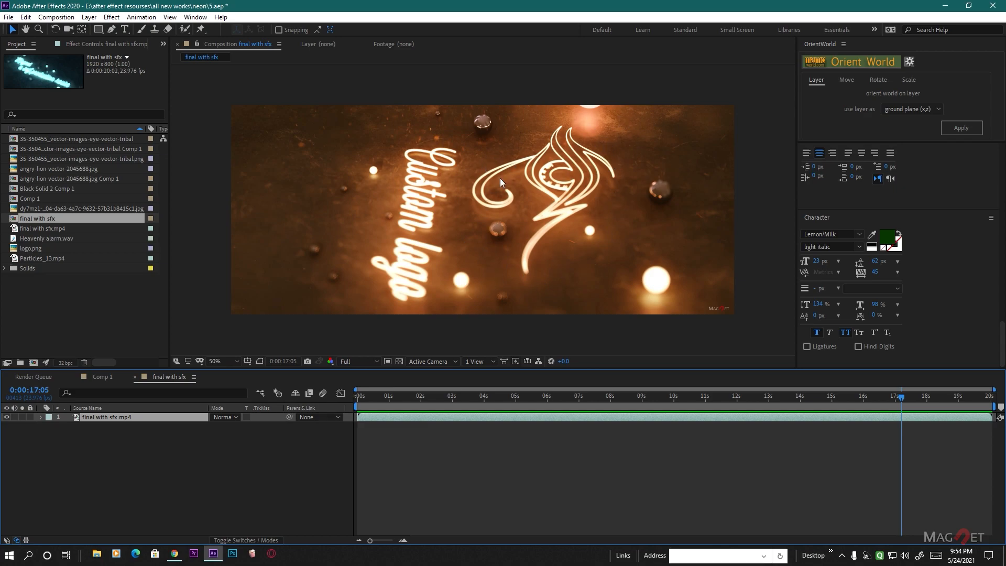
pyautogui.moveTo(902, 398); pyautogui.dragTo(746, 398)
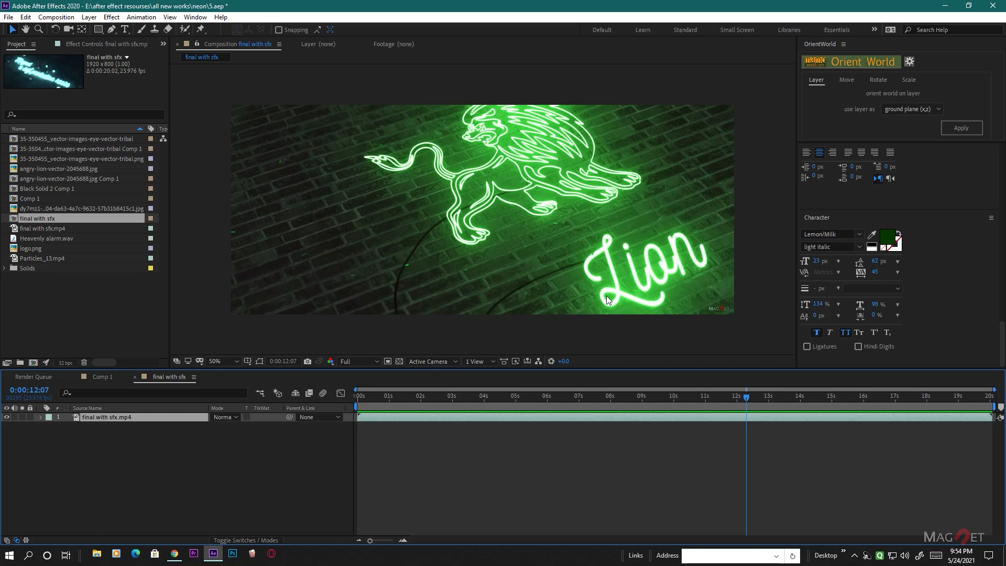
# - Switch to Chrome, look through the YouTube channel's uploaded videos, and return to After Effects
pyautogui.click(175, 553)
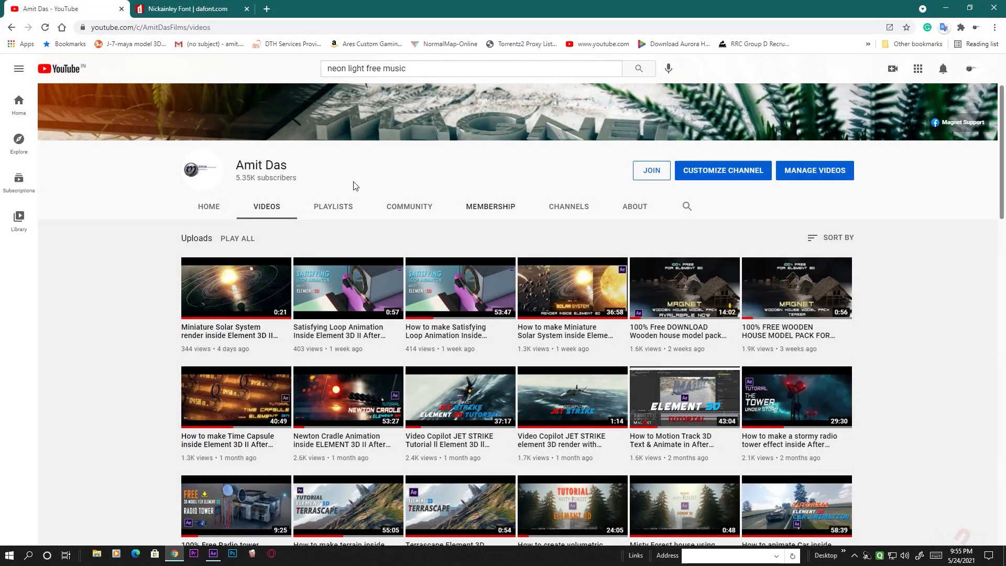
pyautogui.scroll(-4, 939, 363)
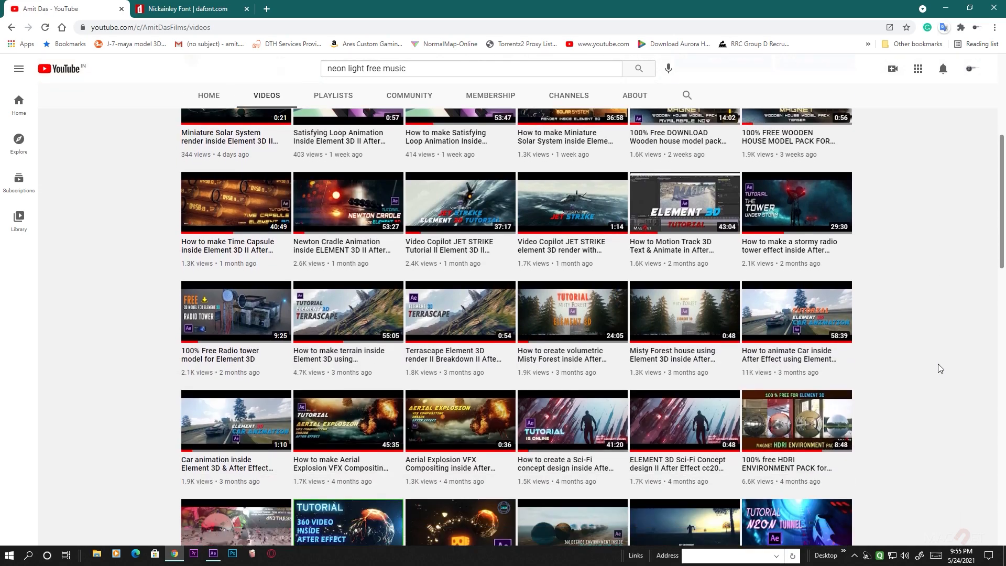
pyautogui.scroll(4, 847, 443)
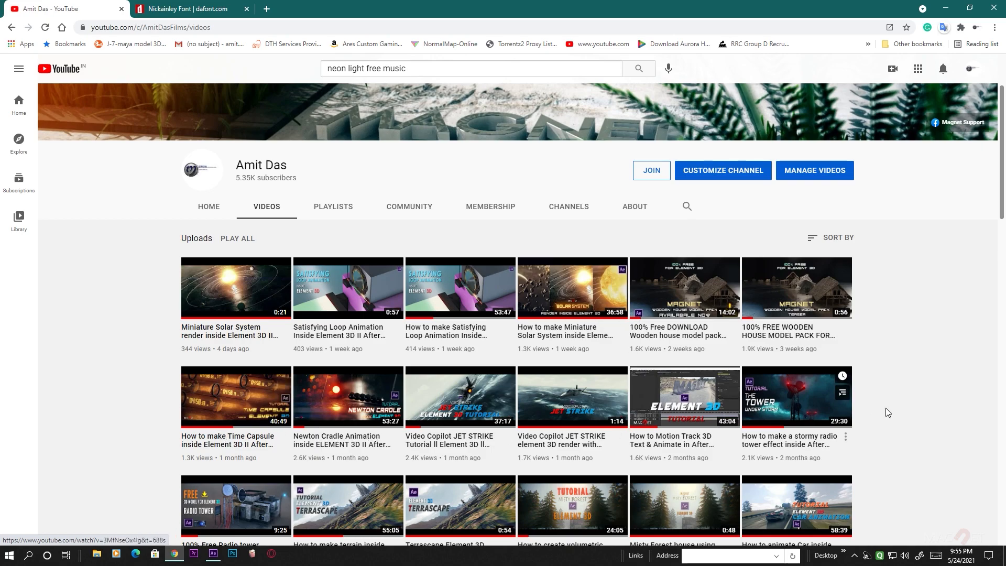
pyautogui.scroll(-5, 925, 420)
pyautogui.scroll(7, 891, 433)
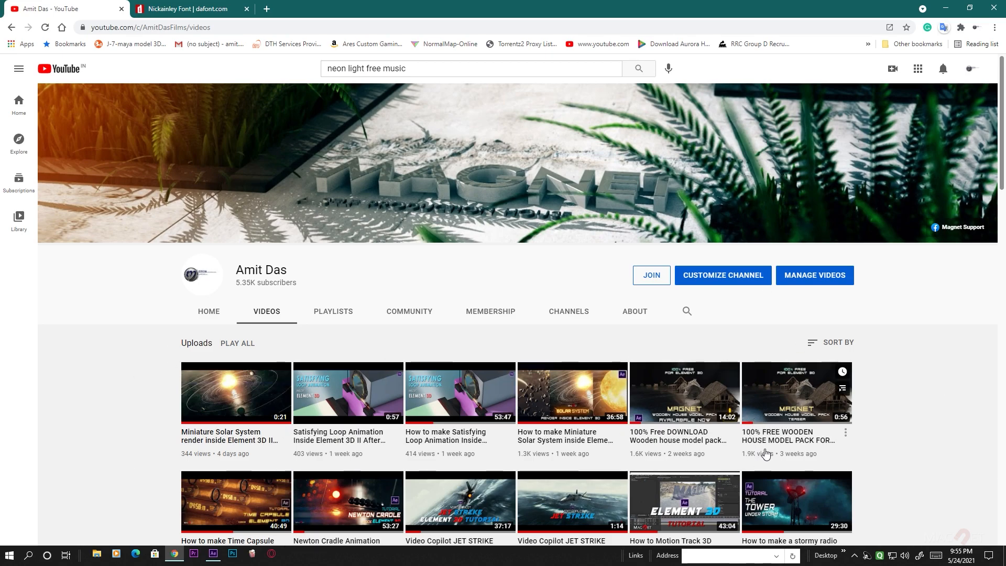
pyautogui.hotkey('alt', 'Tab')
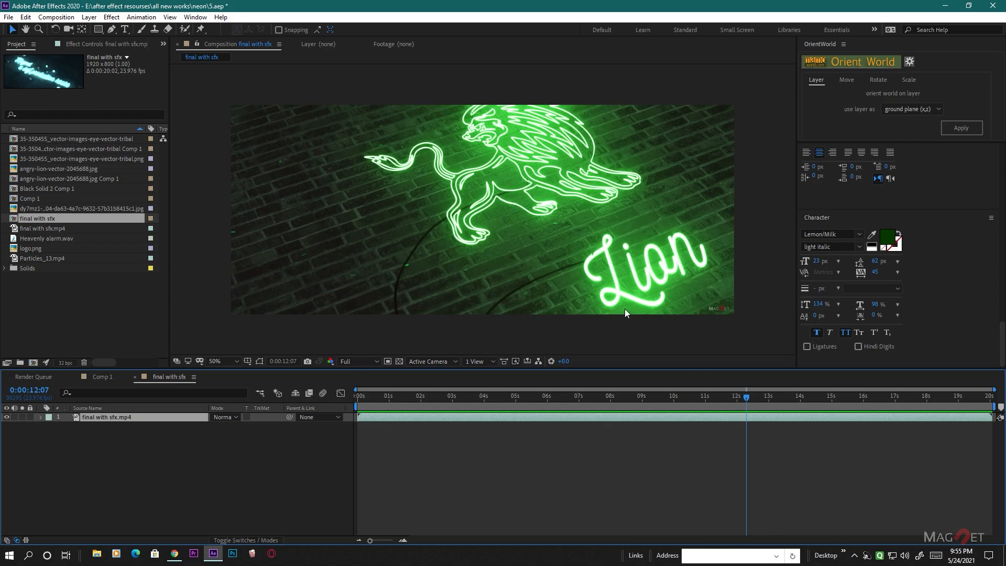
# - Switch to Chrome and examine the Nickainley font page on dafont.com, including its licence and character samples
pyautogui.click(174, 554)
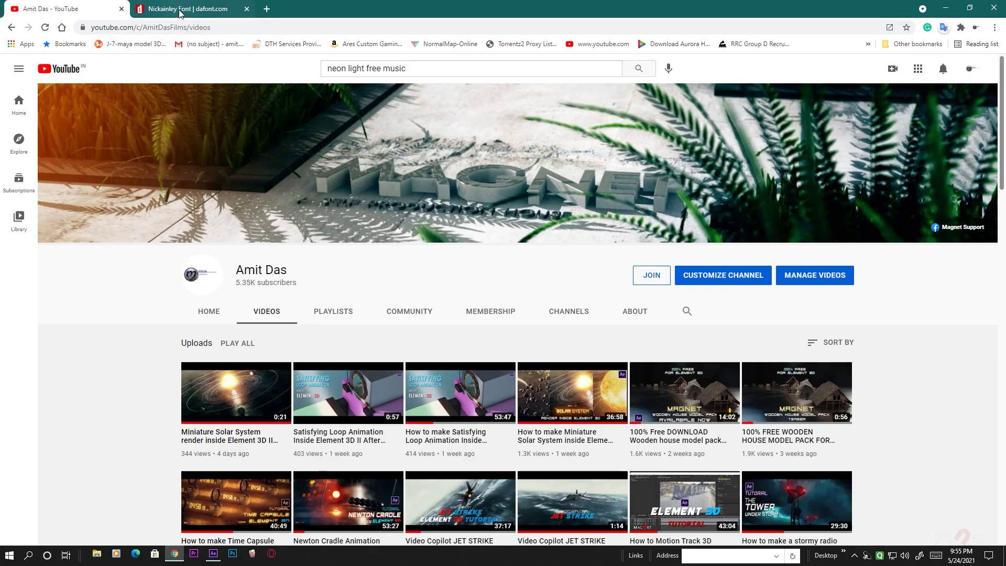
pyautogui.click(179, 10)
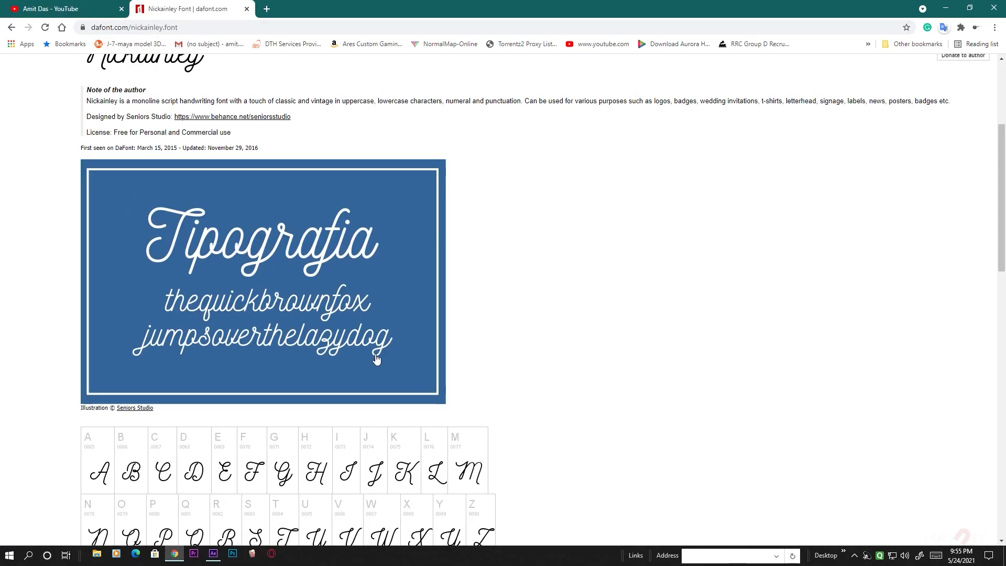
pyautogui.scroll(3, 371, 267)
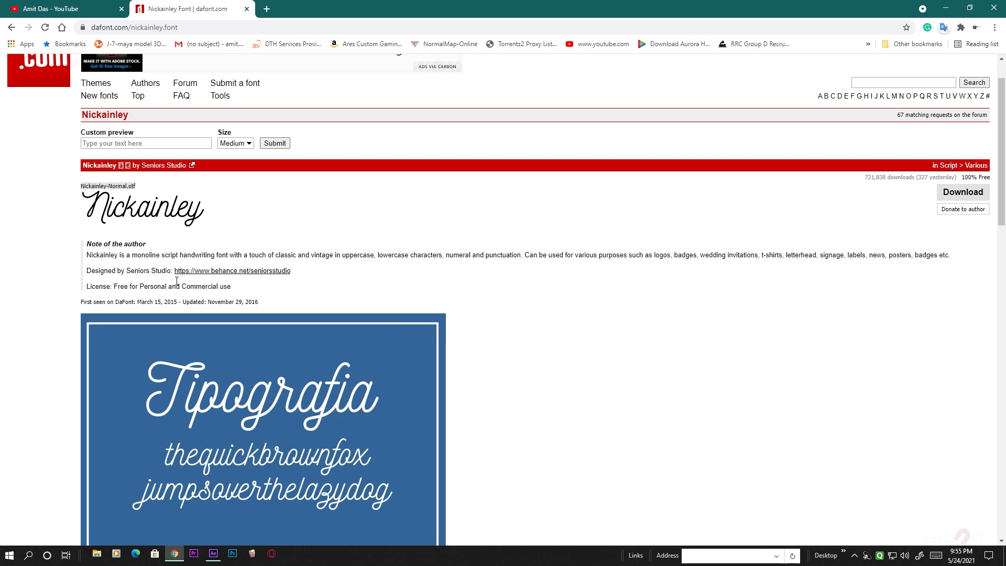
pyautogui.scroll(-5, 539, 363)
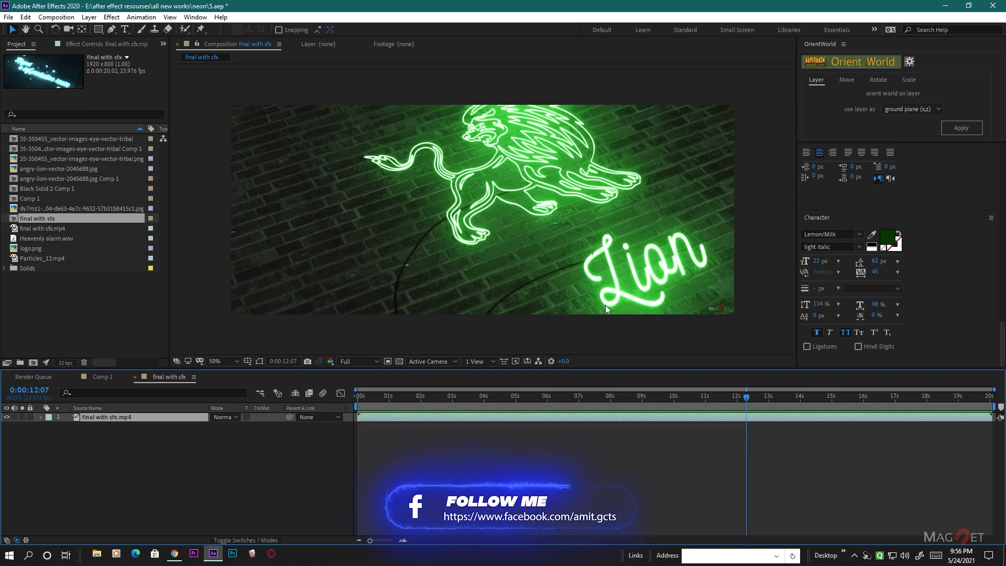
# - Create a new composition named Comp 2 at 1920 x 800, 23.976 fps, with a duration of 0:01:10:00
pyautogui.click(56, 17)
pyautogui.click(92, 45)
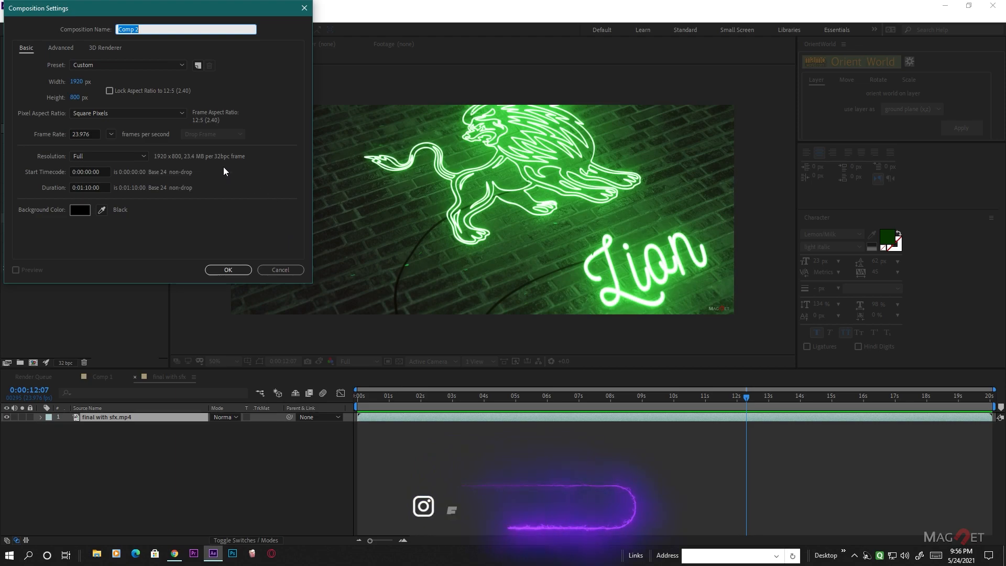
pyautogui.click(234, 269)
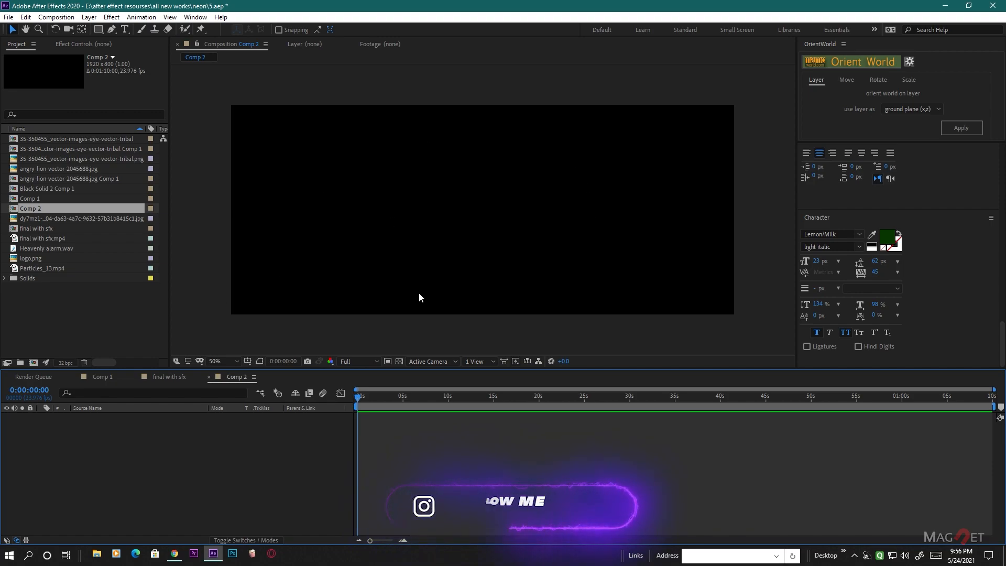
# - Add a text layer reading "neon" in the upper middle area of the empty composition
pyautogui.click(124, 30)
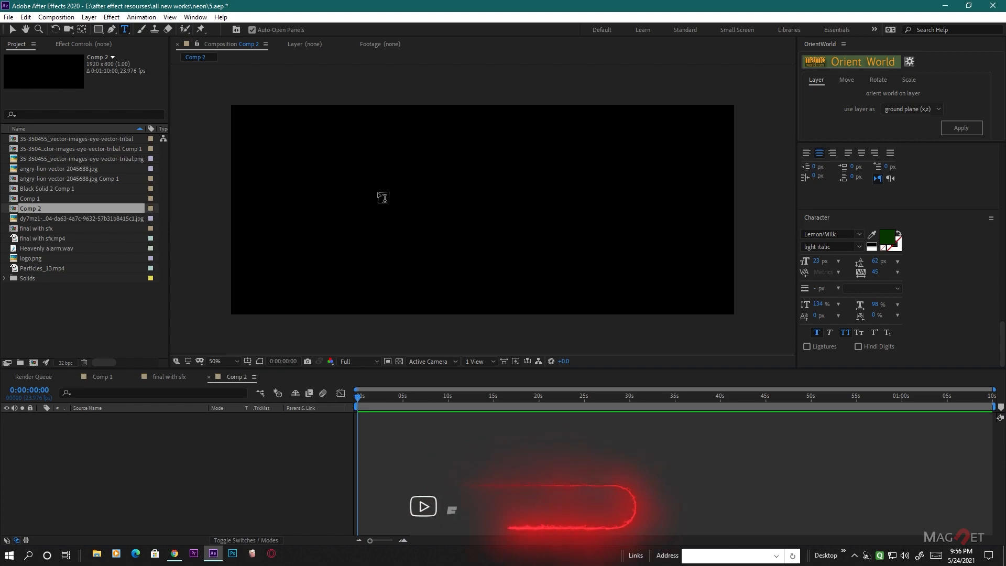
pyautogui.click(386, 185)
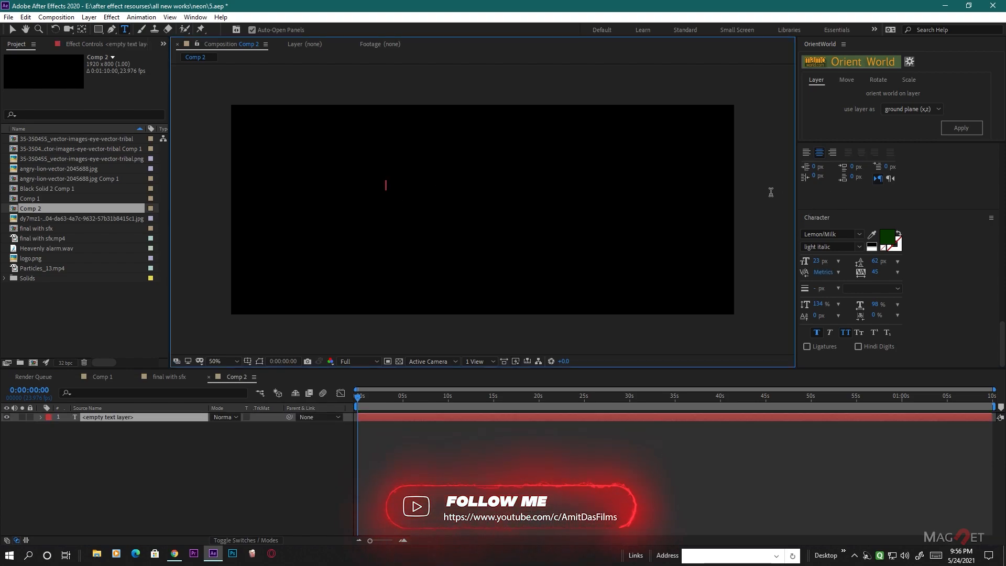
pyautogui.write('neon')
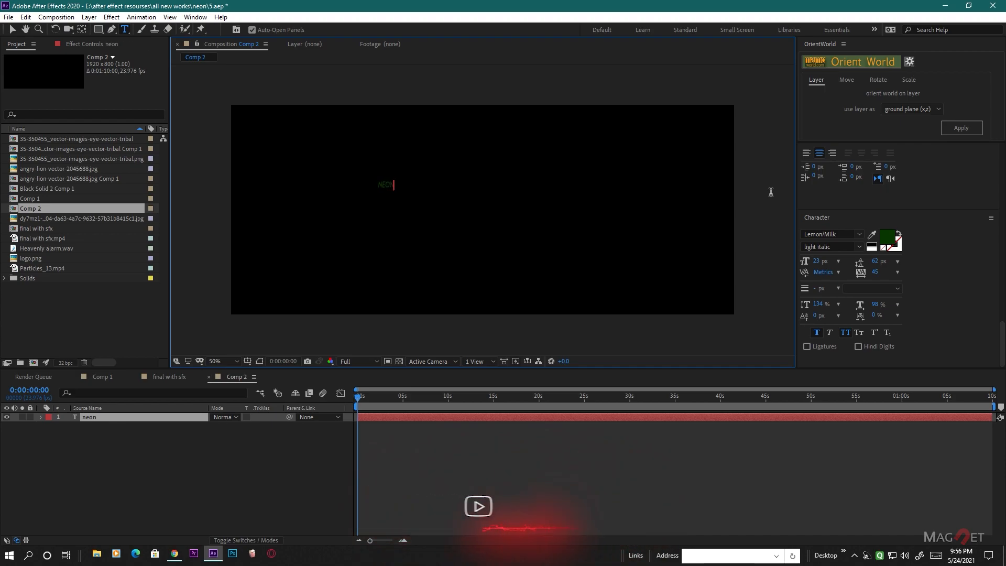
pyautogui.click(265, 469)
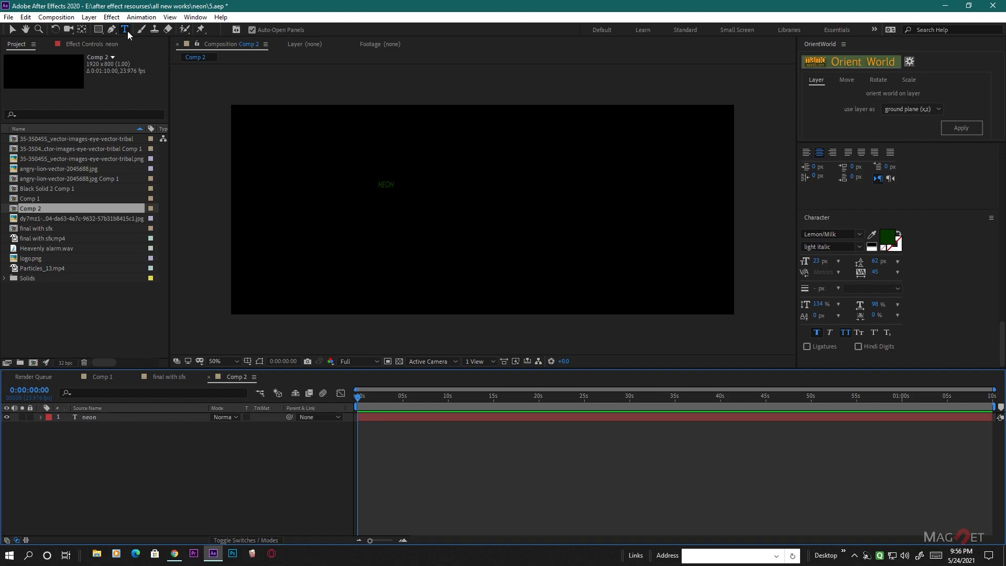
# - Change the font of the whole neon text to Nickainley
pyautogui.doubleClick(381, 187)
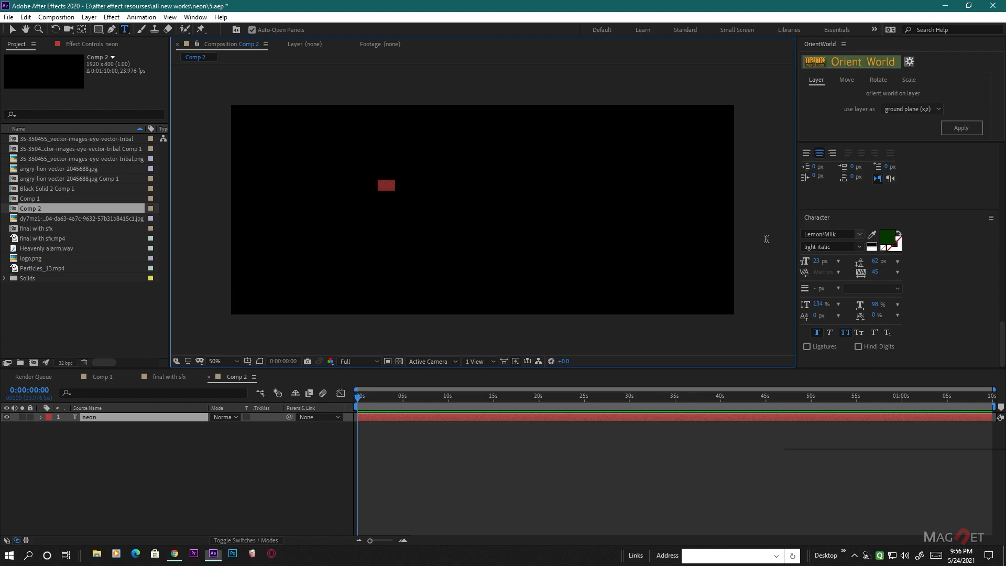
pyautogui.click(844, 235)
pyautogui.write('Nickainley')
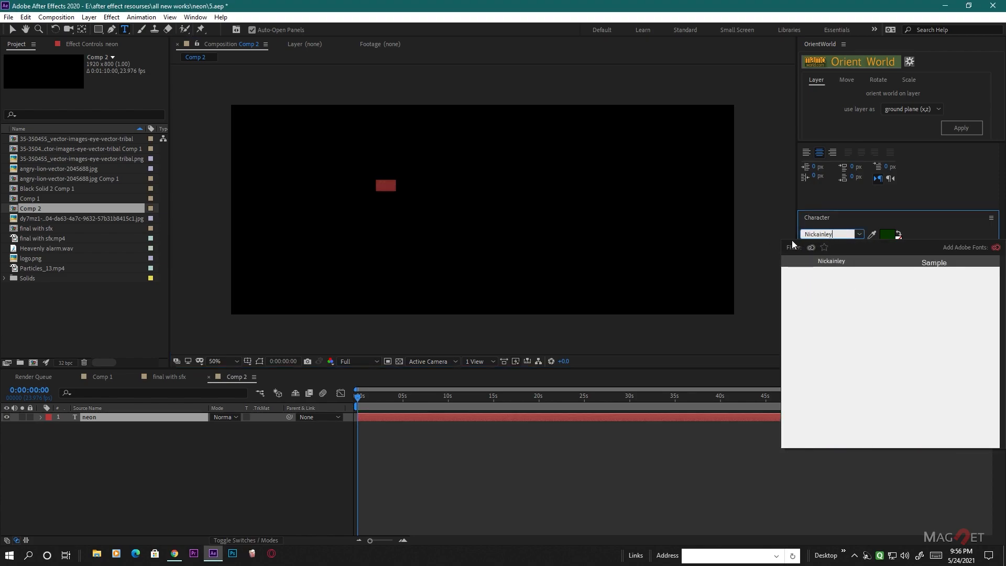
pyautogui.click(836, 261)
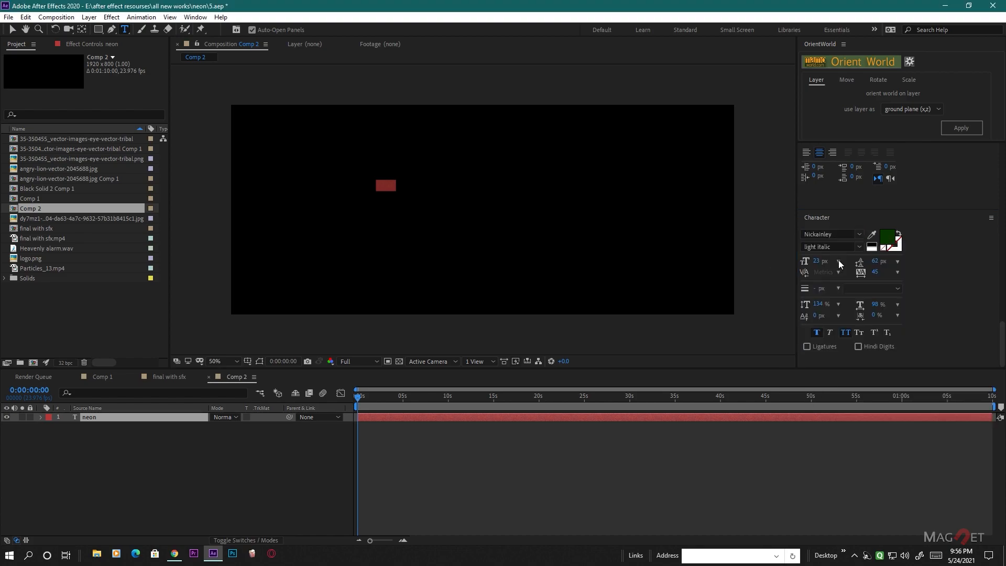
pyautogui.click(195, 483)
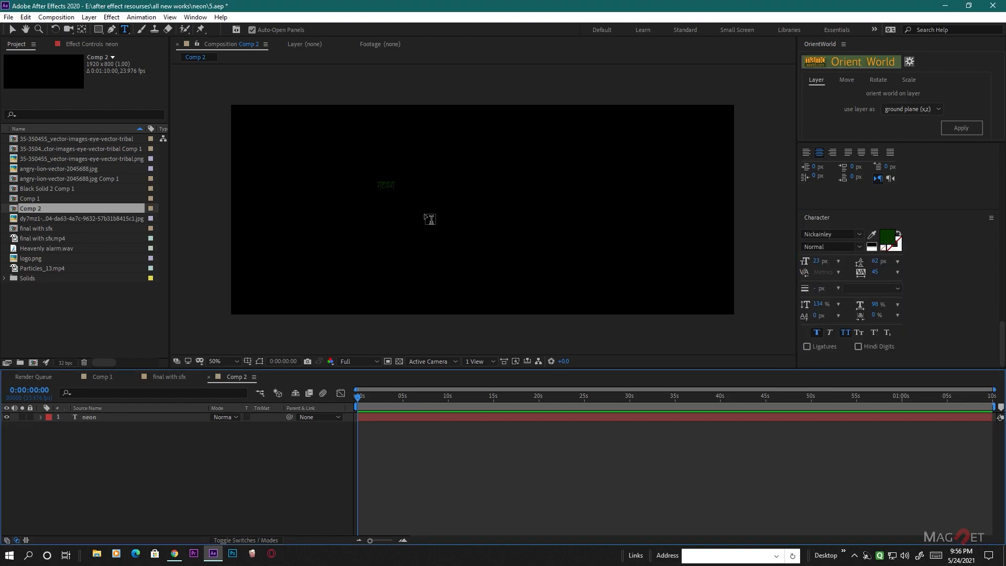
# - Try to set the text fill colour to white (FFFFFF) with no layer selected
pyautogui.press('.')
pyautogui.click(886, 240)
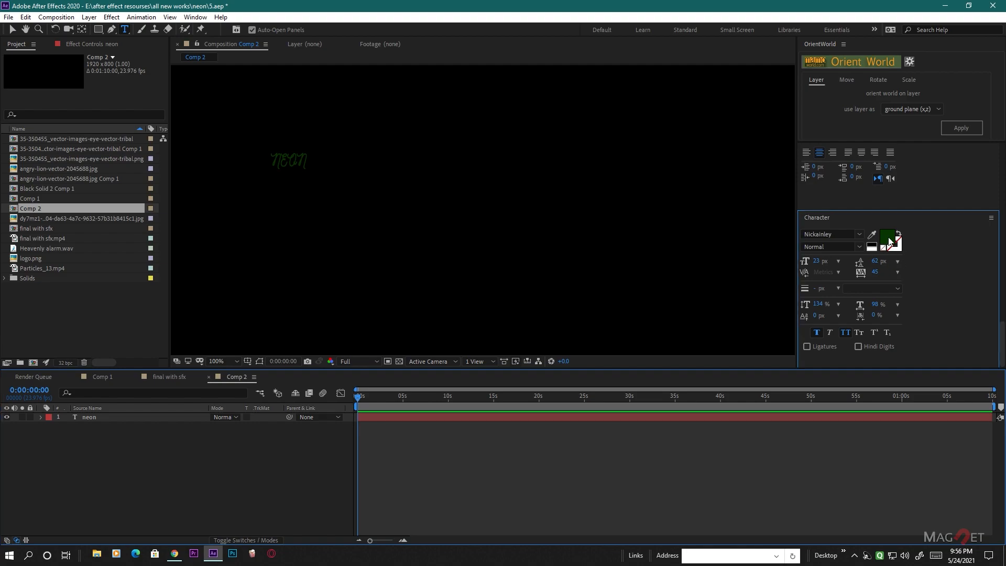
pyautogui.click(14, 26)
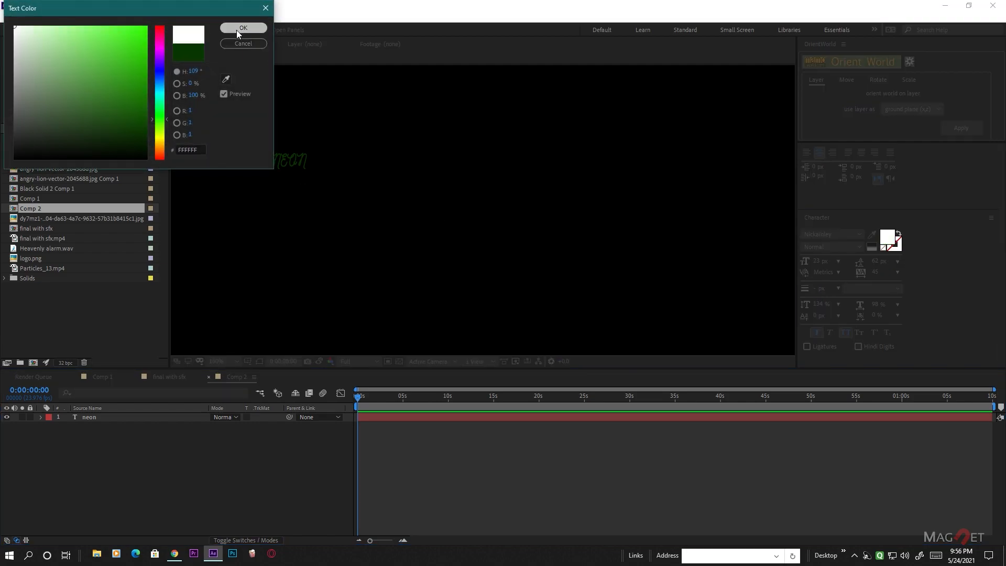
pyautogui.click(243, 27)
# - Set the neon text layer's fill colour to white (FFFFFF)
pyautogui.click(125, 418)
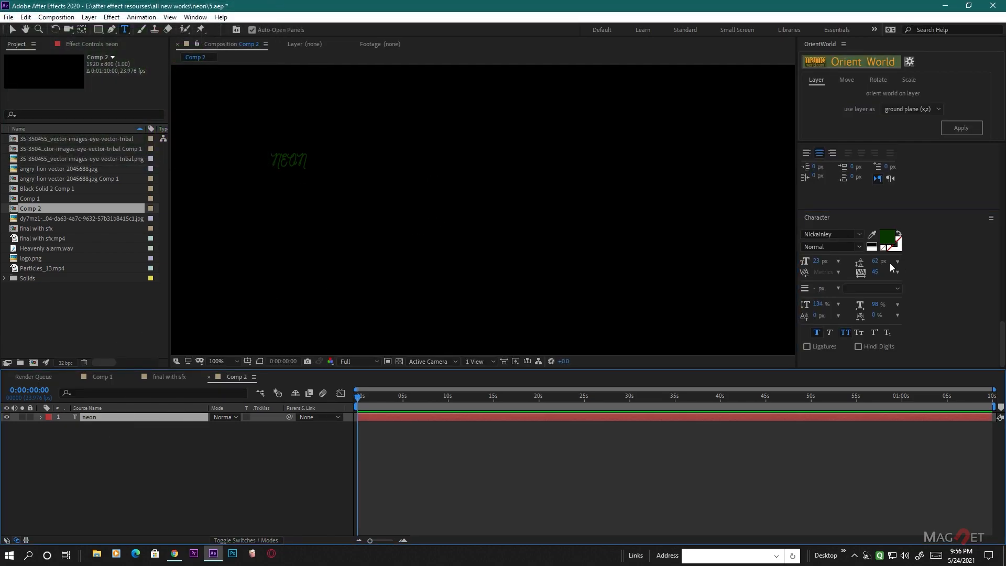
pyautogui.click(889, 242)
pyautogui.click(14, 26)
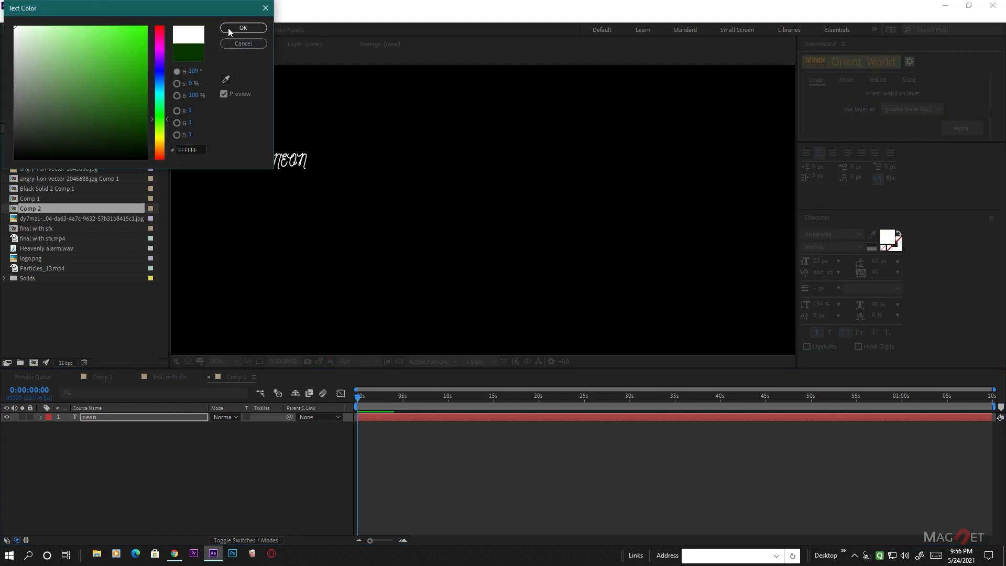
pyautogui.click(249, 31)
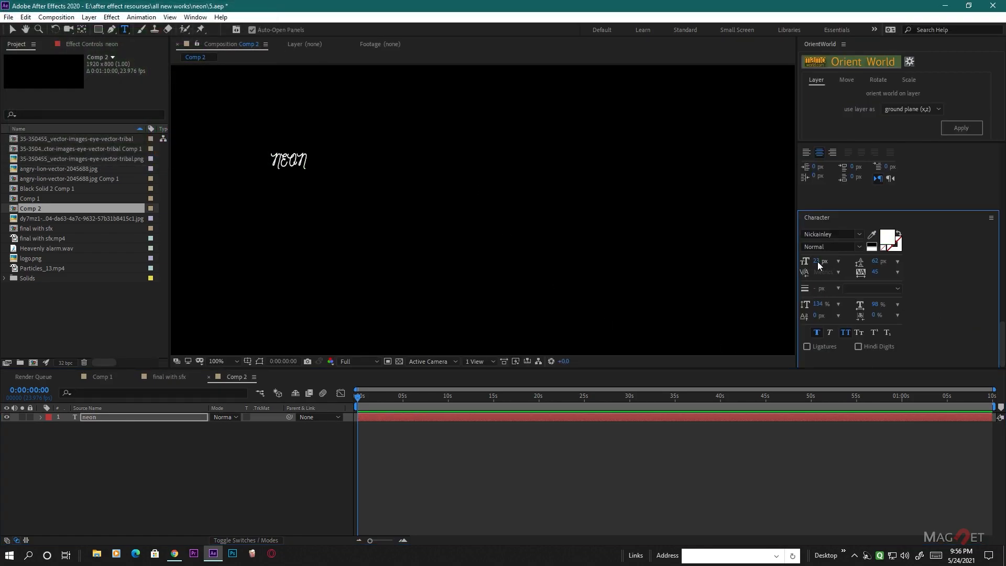
# - Enlarge the neon text to a font size of 159 px and move it near the middle of the composition
pyautogui.moveTo(818, 262); pyautogui.dragTo(893, 266)
pyautogui.click(13, 30)
pyautogui.moveTo(189, 104); pyautogui.dragTo(334, 180)
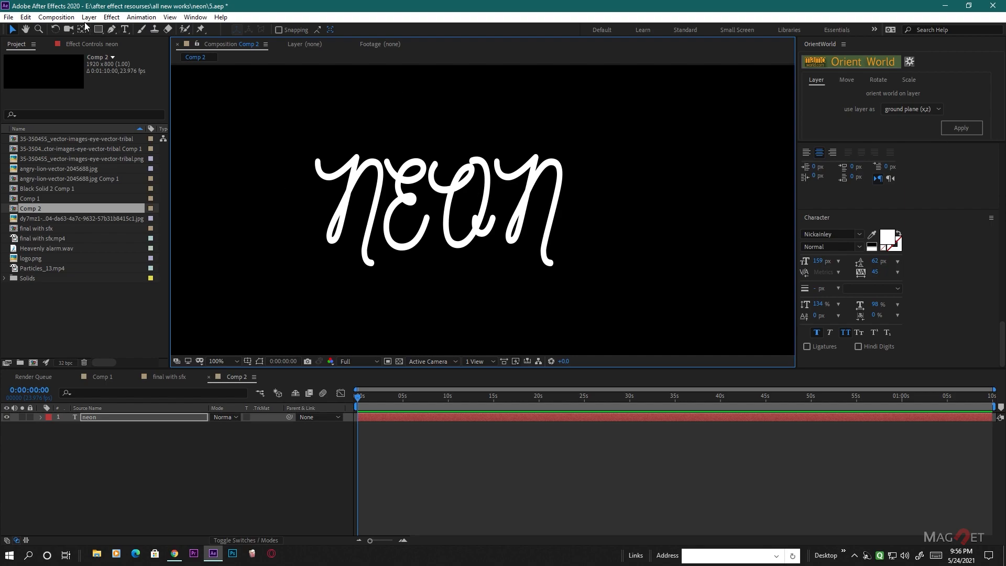
# - Turn off All Caps for the letters after the initial N so the text reads "Neon"
pyautogui.click(124, 29)
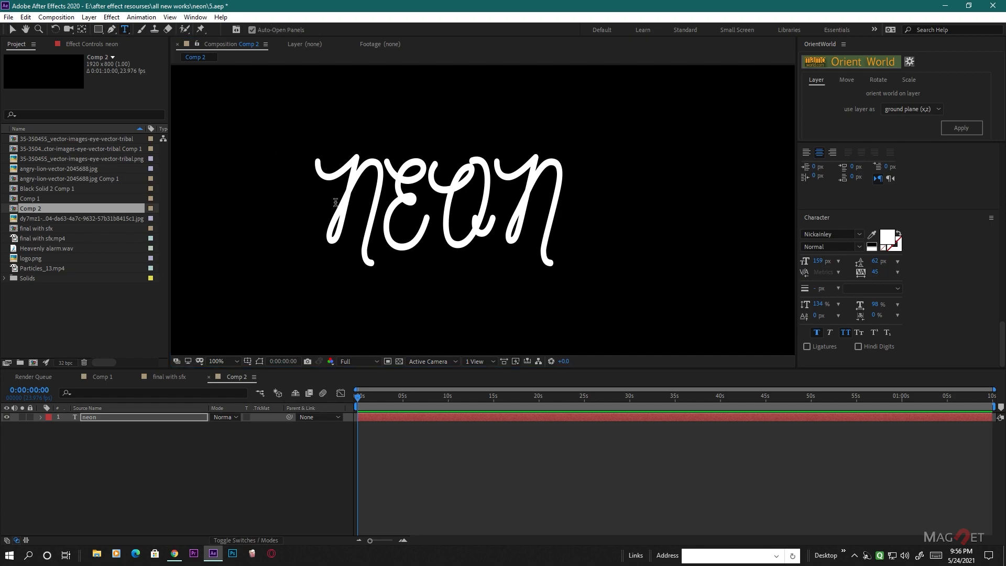
pyautogui.moveTo(397, 206); pyautogui.dragTo(567, 212)
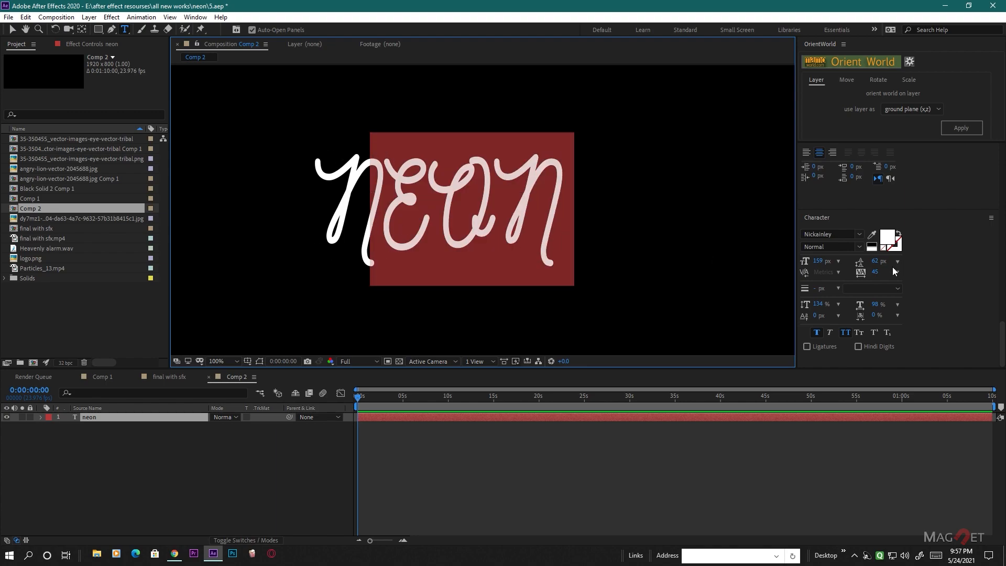
pyautogui.click(846, 333)
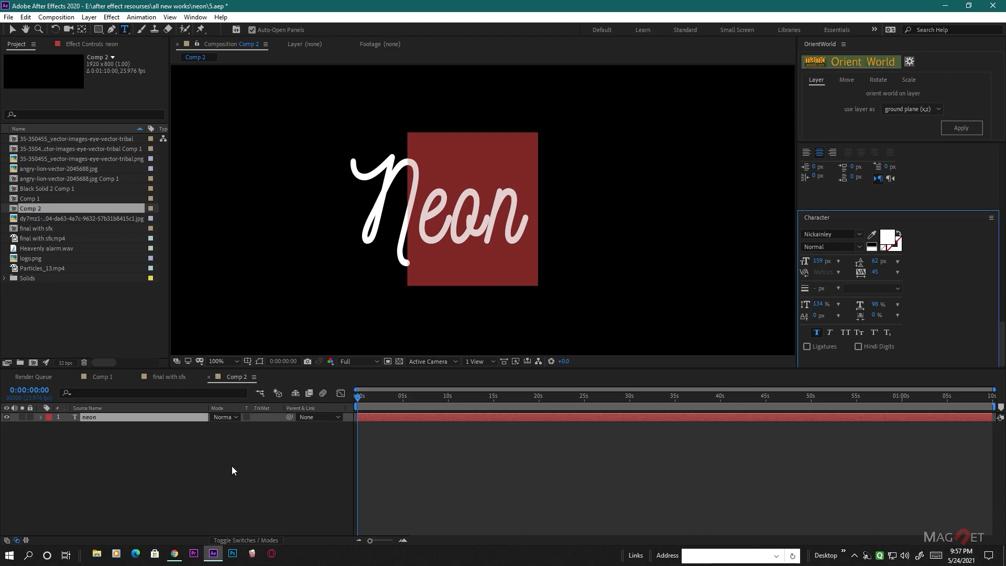
pyautogui.click(161, 424)
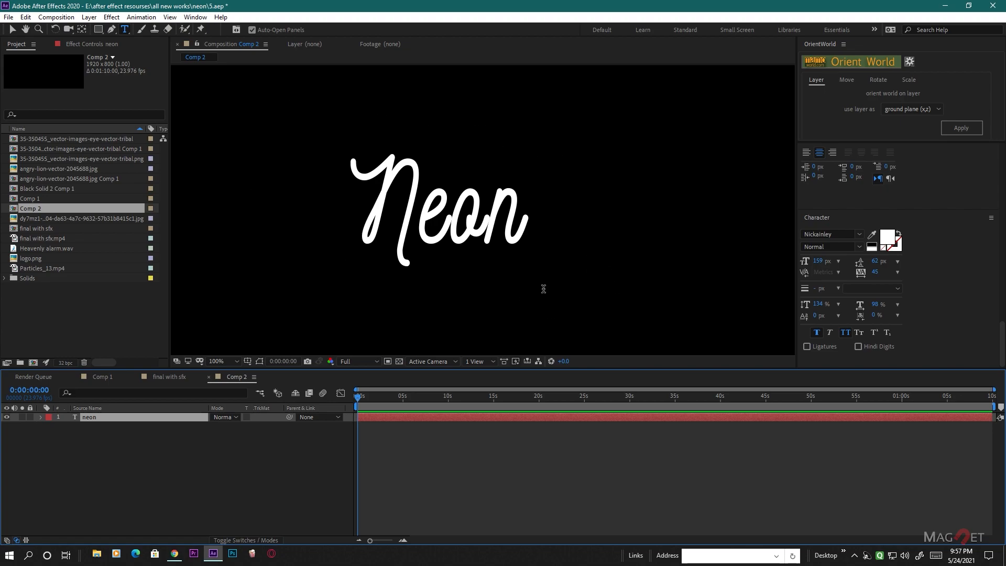
# - Create a black 1920 x 800 solid layer named "element" above the neon text layer
pyautogui.click(88, 17)
pyautogui.moveTo(103, 33)
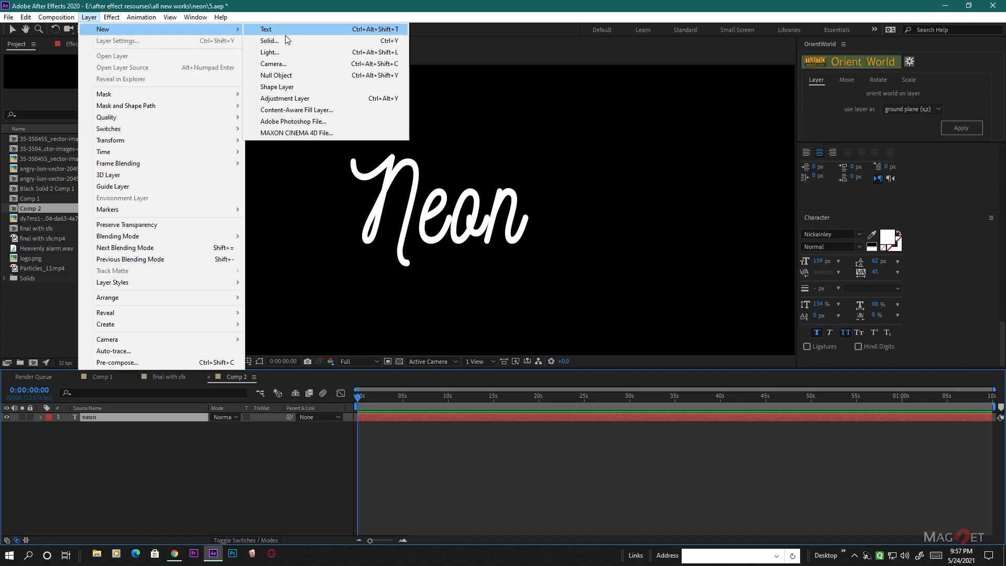
pyautogui.click(269, 41)
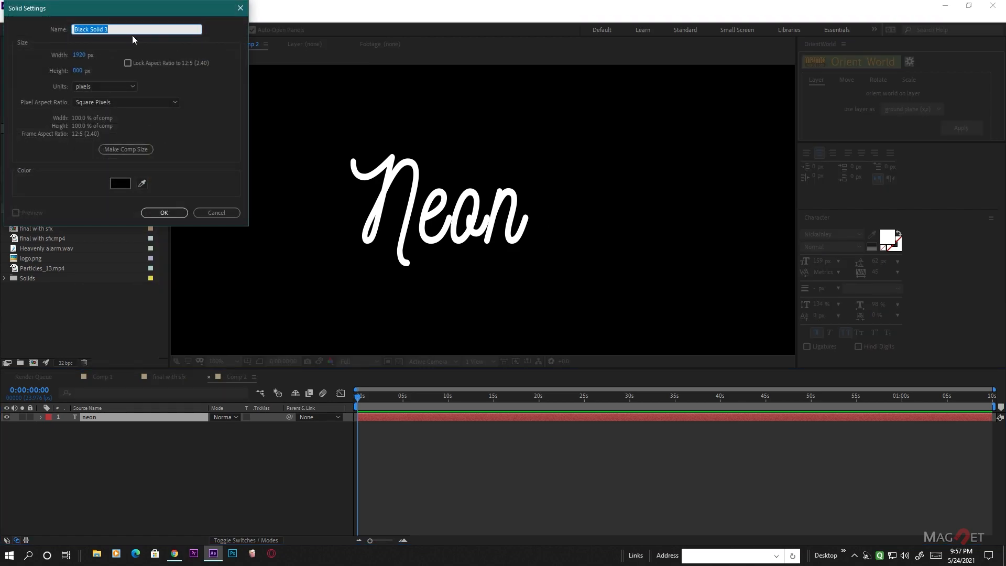
pyautogui.write('element')
pyautogui.click(164, 212)
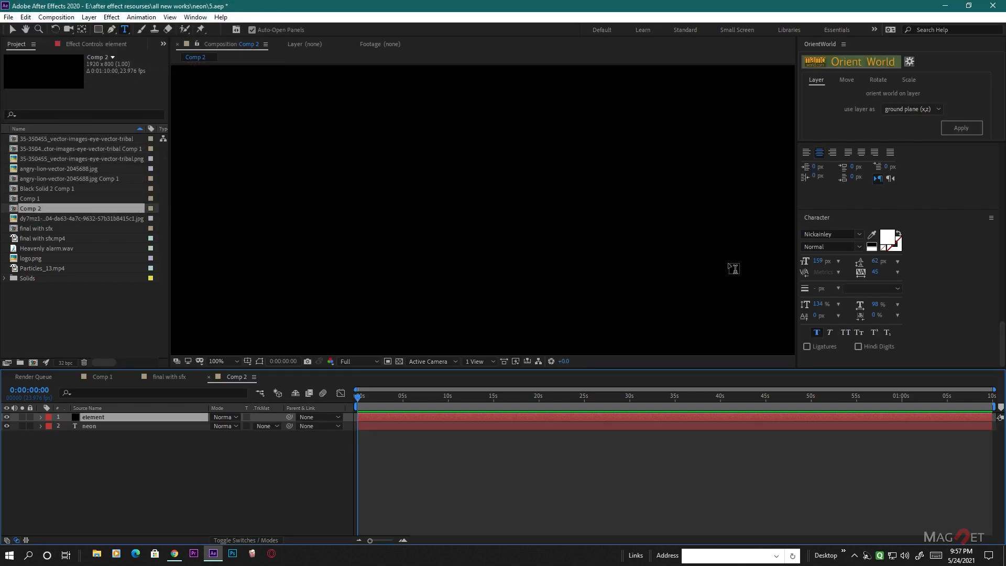
pyautogui.scroll(-5, 926, 286)
pyautogui.scroll(-1, 926, 283)
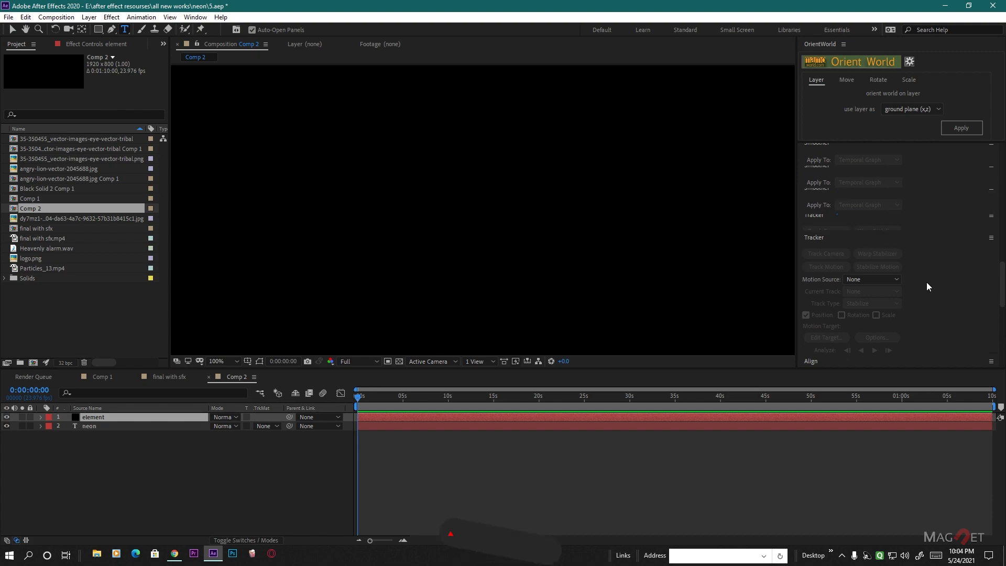
# - Apply the Video Copilot Element effect to the element solid layer
pyautogui.scroll(4, 926, 283)
pyautogui.scroll(1, 857, 266)
pyautogui.scroll(-4, 857, 266)
pyautogui.click(844, 263)
pyautogui.doubleClick(835, 263)
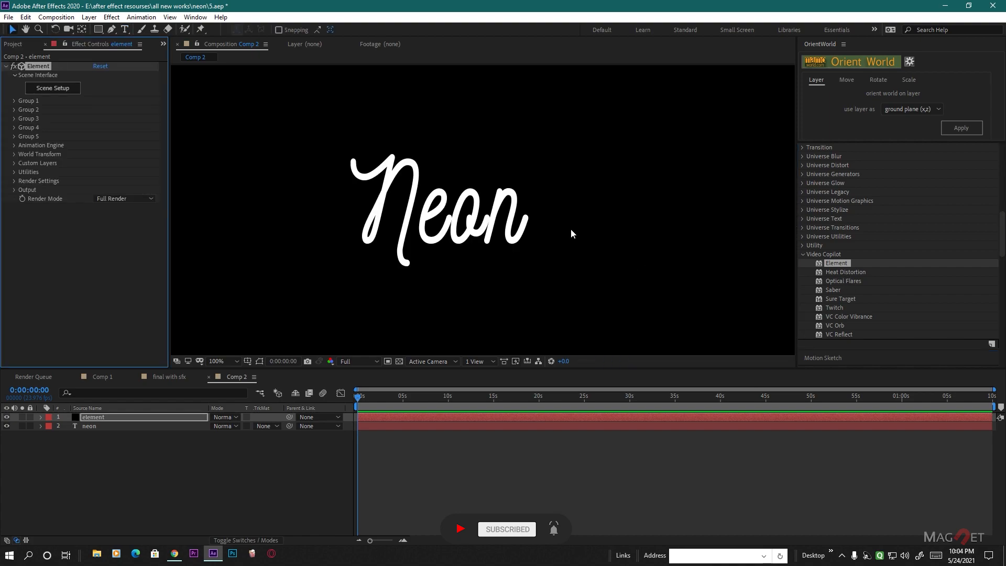
# - Assign the neon text layer as Path Layer 1 in the Element effect's Custom Text and Masks settings
pyautogui.click(14, 164)
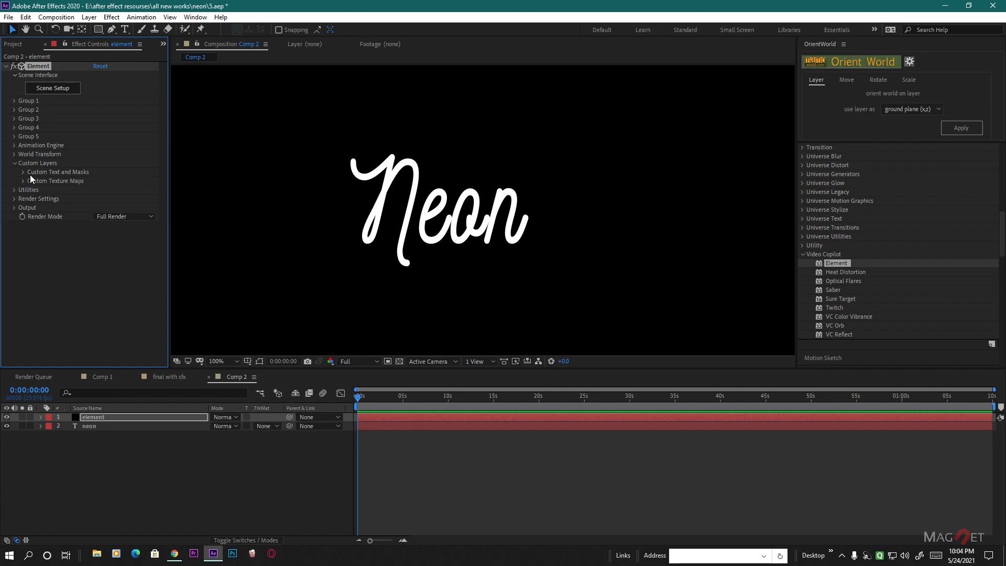
pyautogui.click(23, 172)
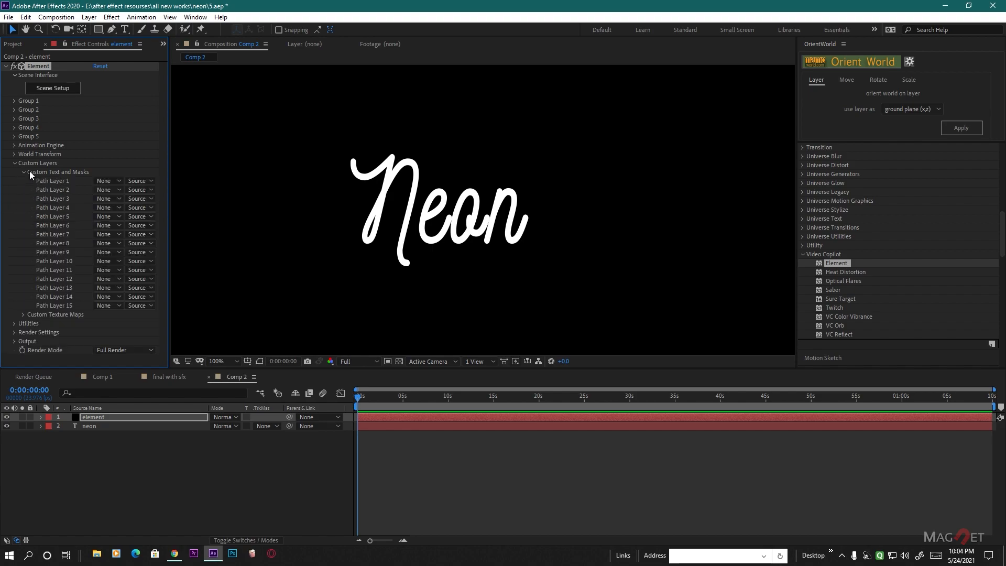
pyautogui.click(97, 182)
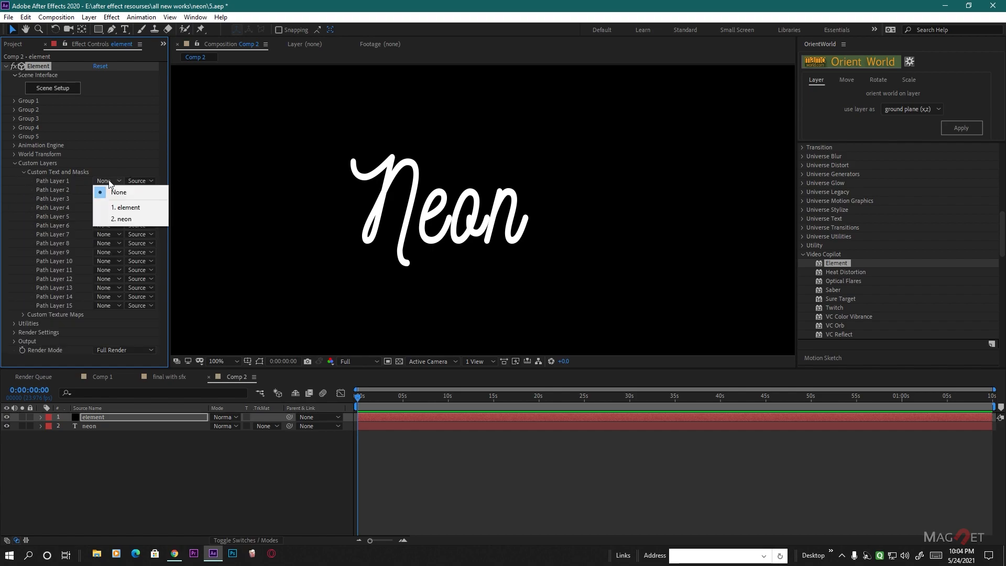
pyautogui.click(130, 219)
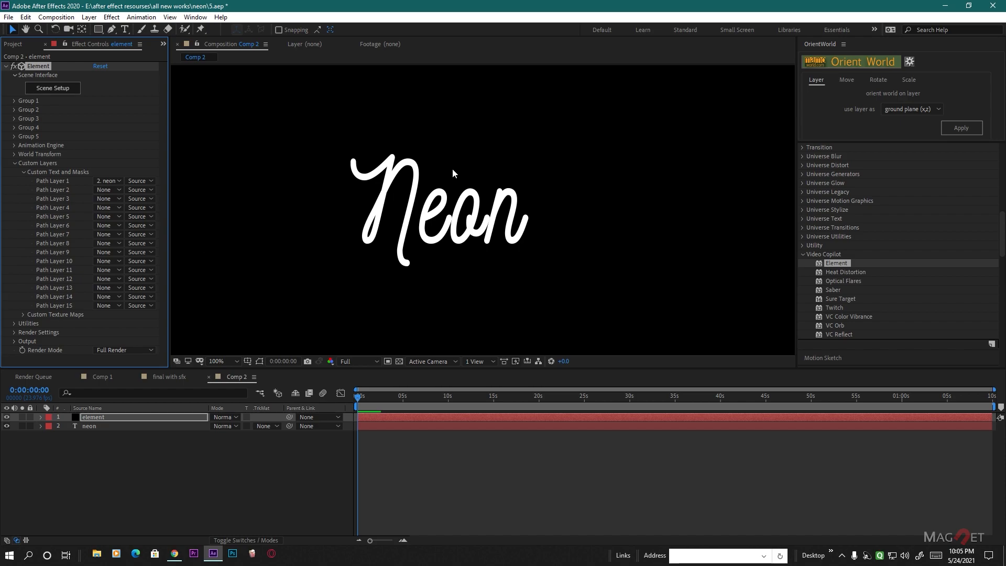
# - Hide the neon text layer and reselect the element layer
pyautogui.click(58, 429)
pyautogui.click(7, 426)
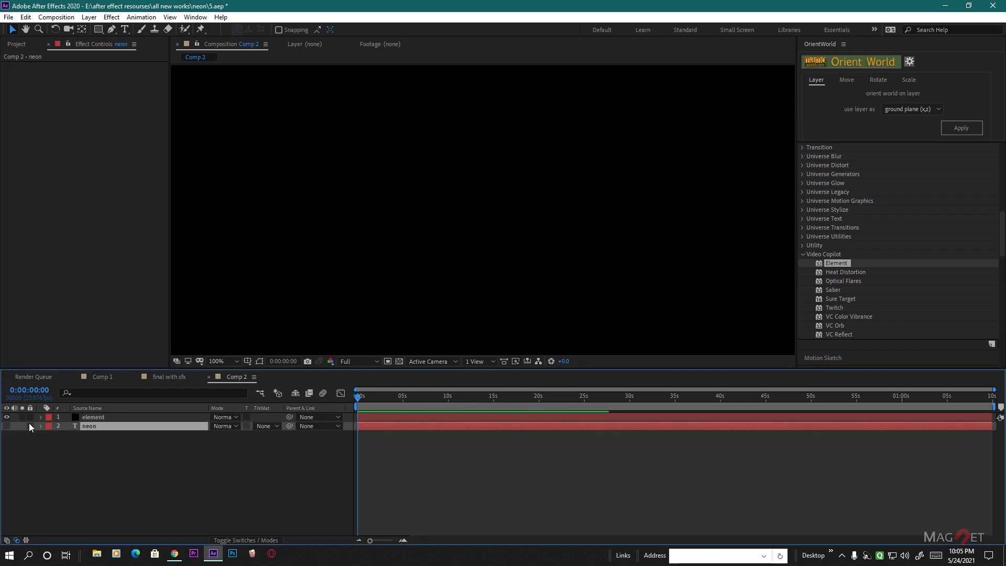
pyautogui.click(95, 419)
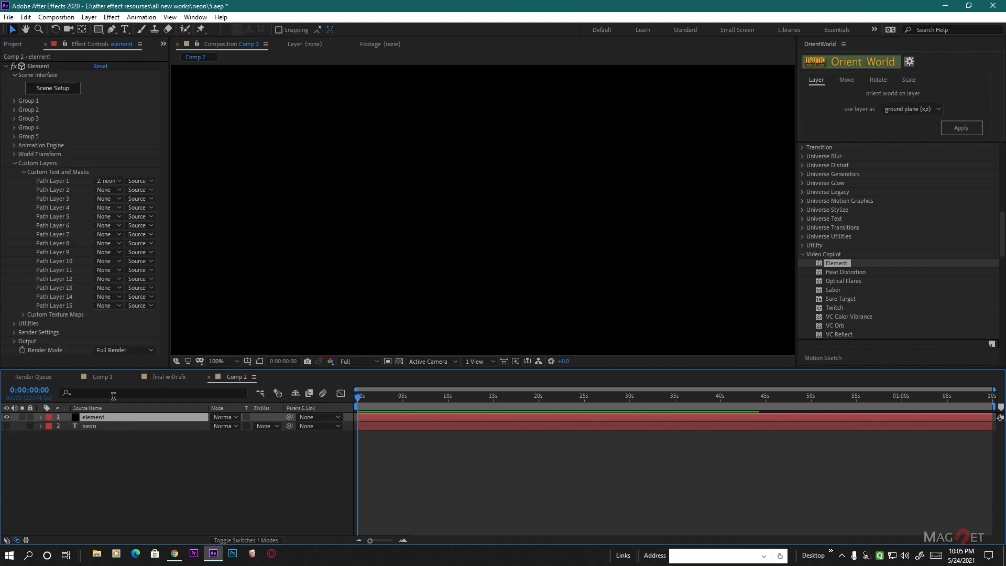
# - Open Element's Scene Setup and extrude the custom neon text path into a 3D model
pyautogui.click(57, 90)
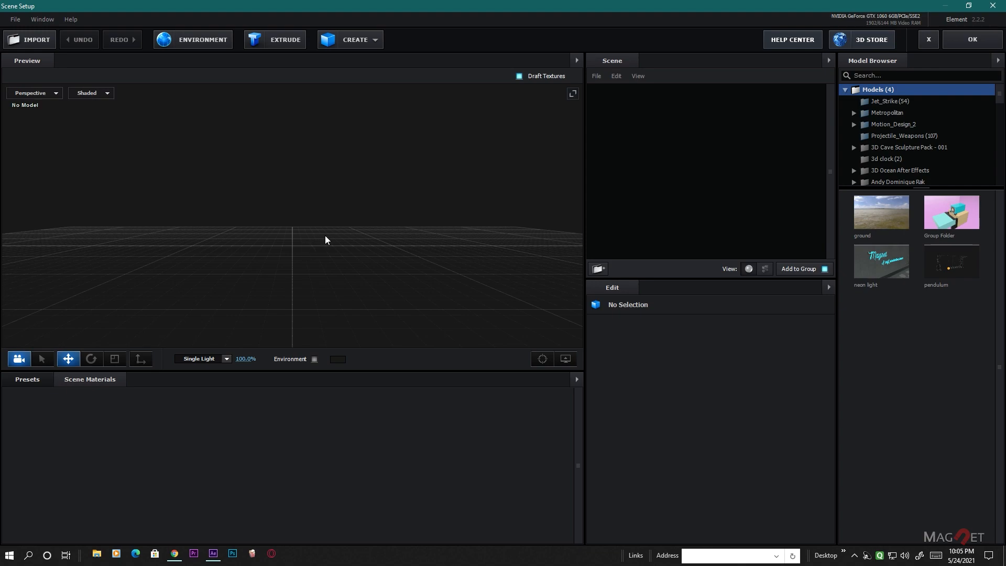
pyautogui.moveTo(326, 236)
pyautogui.mouseDown()
pyautogui.moveTo(319, 265)
pyautogui.moveTo(323, 251)
pyautogui.mouseUp()
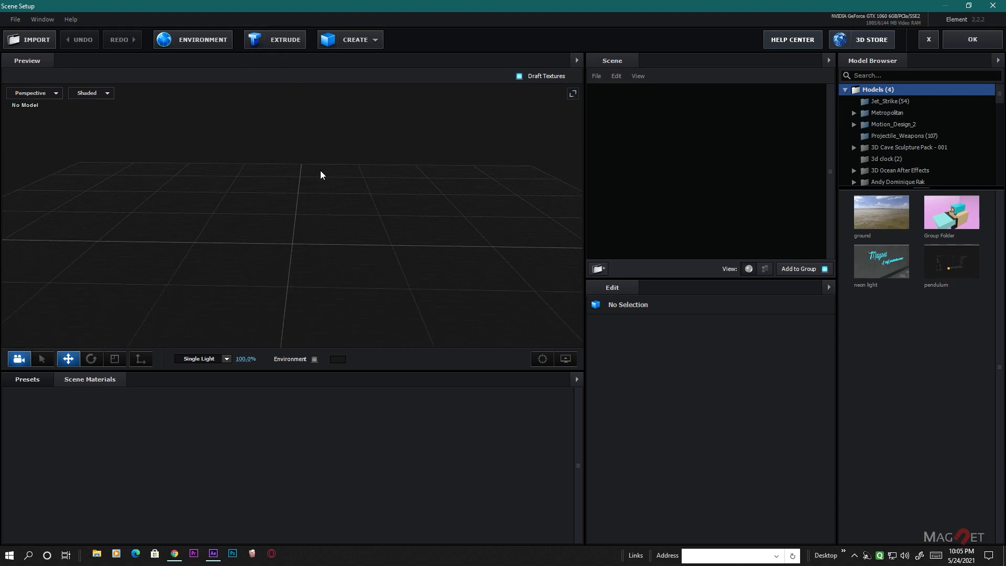
pyautogui.click(283, 37)
pyautogui.scroll(5, 293, 272)
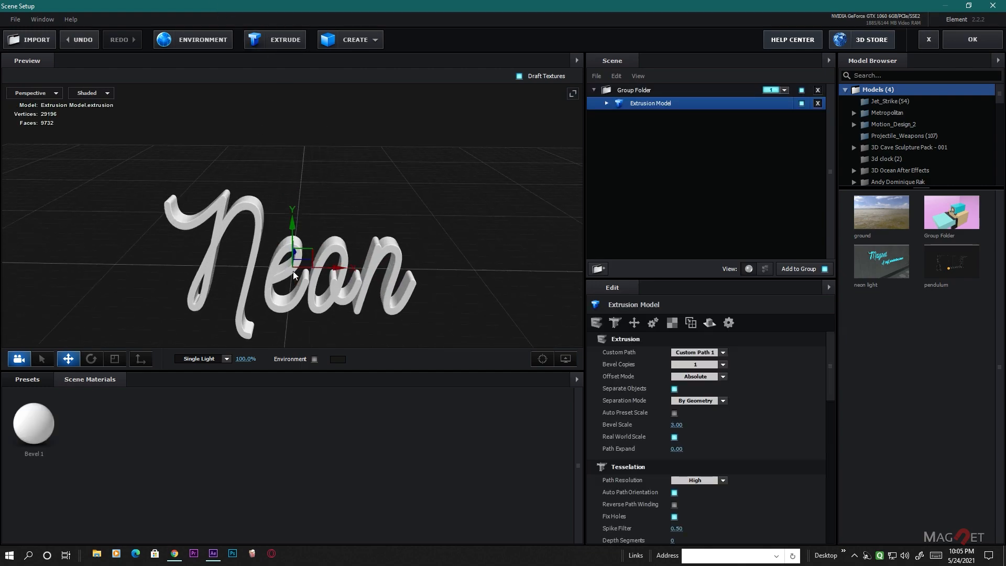
# - Examine the extruded Neon model's depth and letter shapes from several angles and distances
pyautogui.moveTo(403, 243); pyautogui.dragTo(315, 258)
pyautogui.scroll(5, 360, 258)
pyautogui.moveTo(403, 255); pyautogui.dragTo(310, 212)
pyautogui.scroll(3, 309, 240)
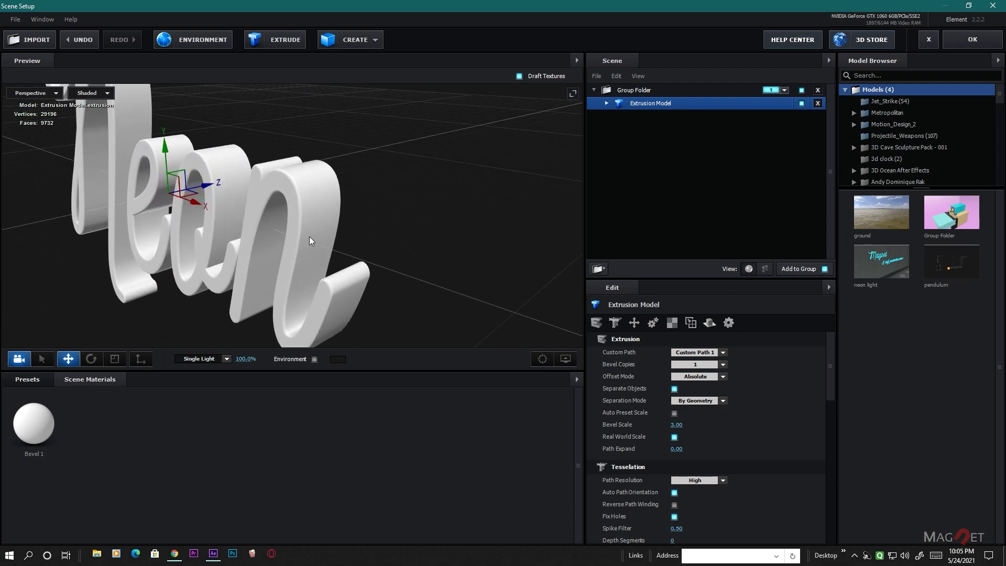
pyautogui.scroll(3, 316, 248)
pyautogui.scroll(-5, 294, 286)
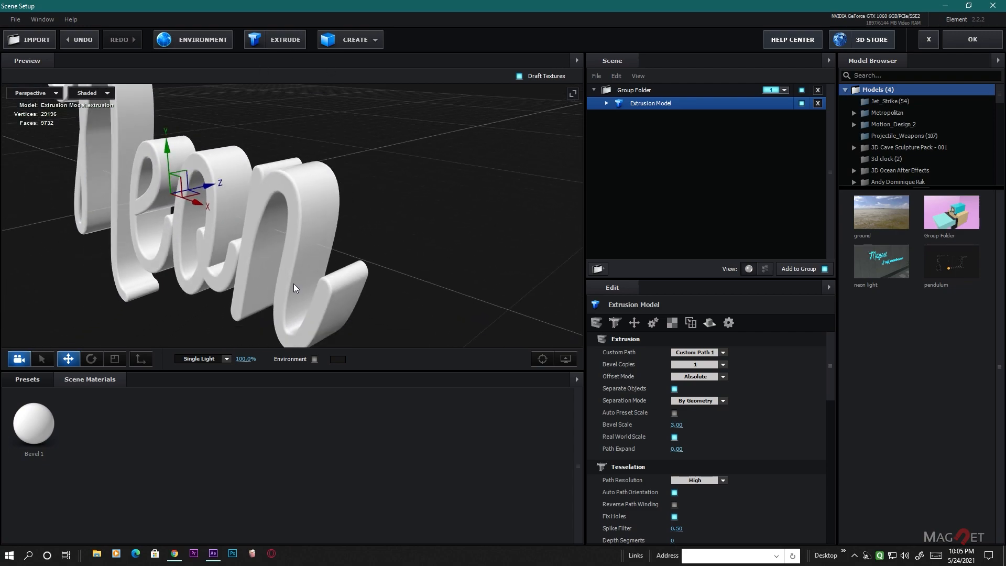
pyautogui.moveTo(200, 288); pyautogui.dragTo(407, 303)
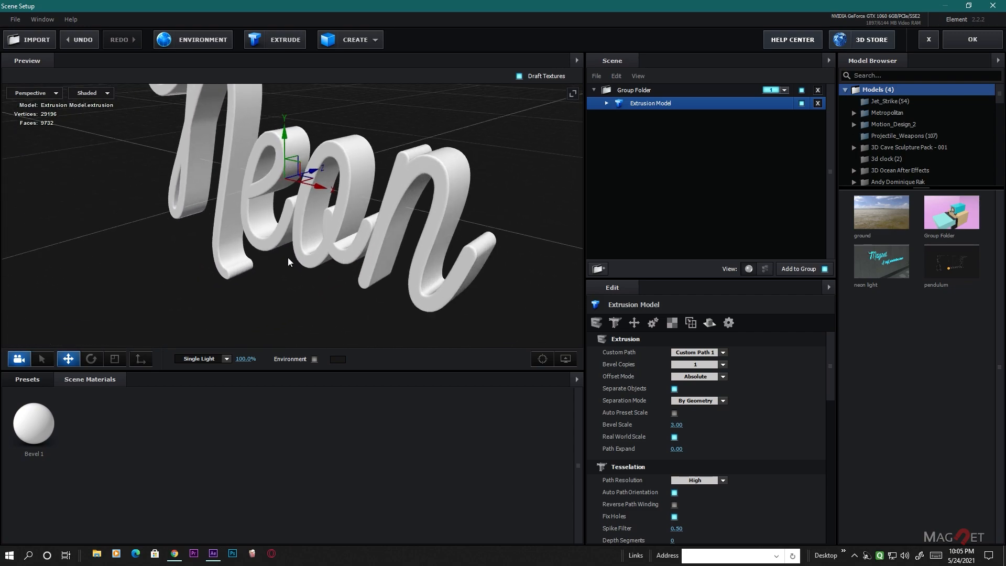
pyautogui.scroll(-4, 342, 262)
pyautogui.moveTo(338, 251); pyautogui.dragTo(359, 292)
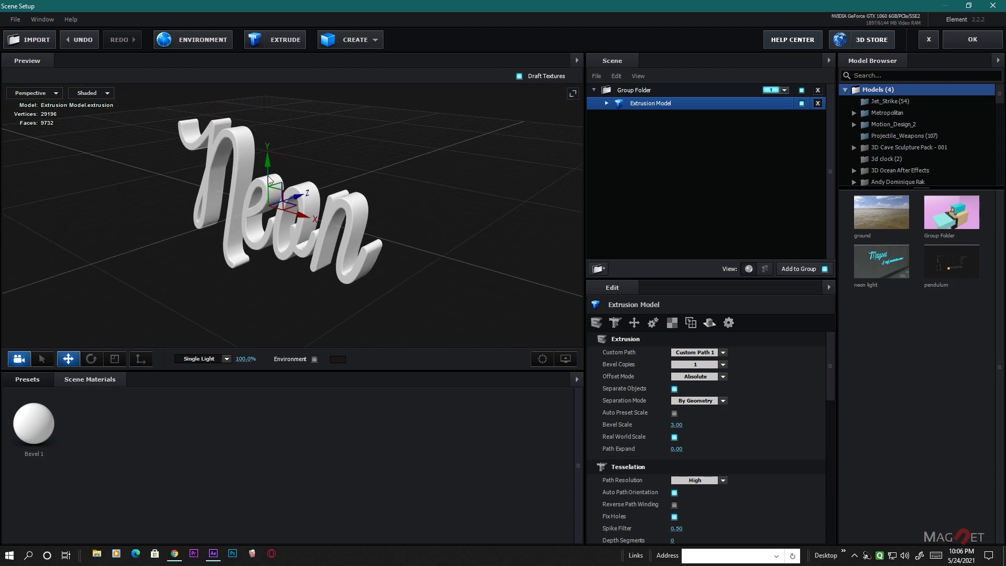
pyautogui.scroll(5, 351, 266)
pyautogui.moveTo(376, 266); pyautogui.dragTo(251, 251, button='middle')
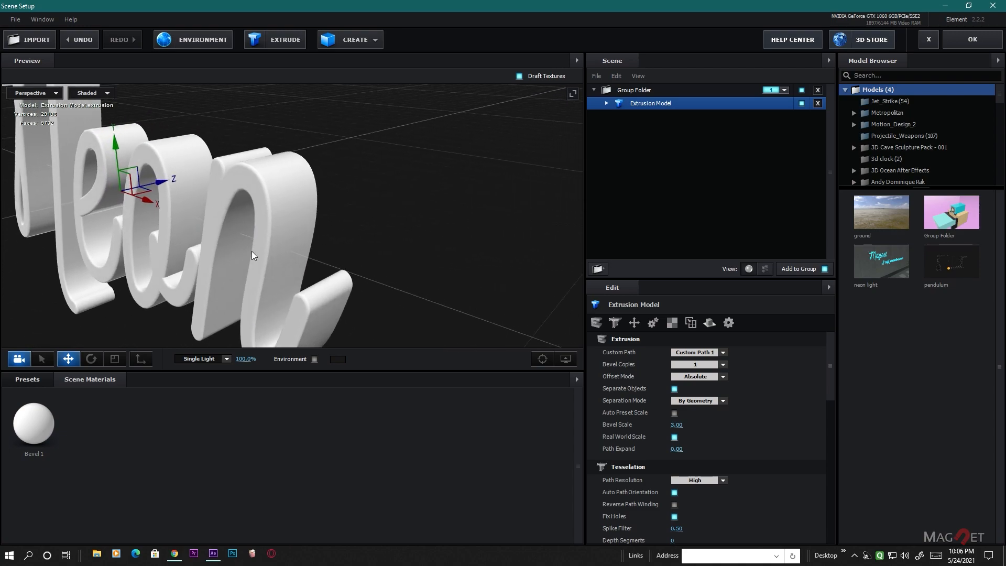
pyautogui.scroll(-5, 305, 234)
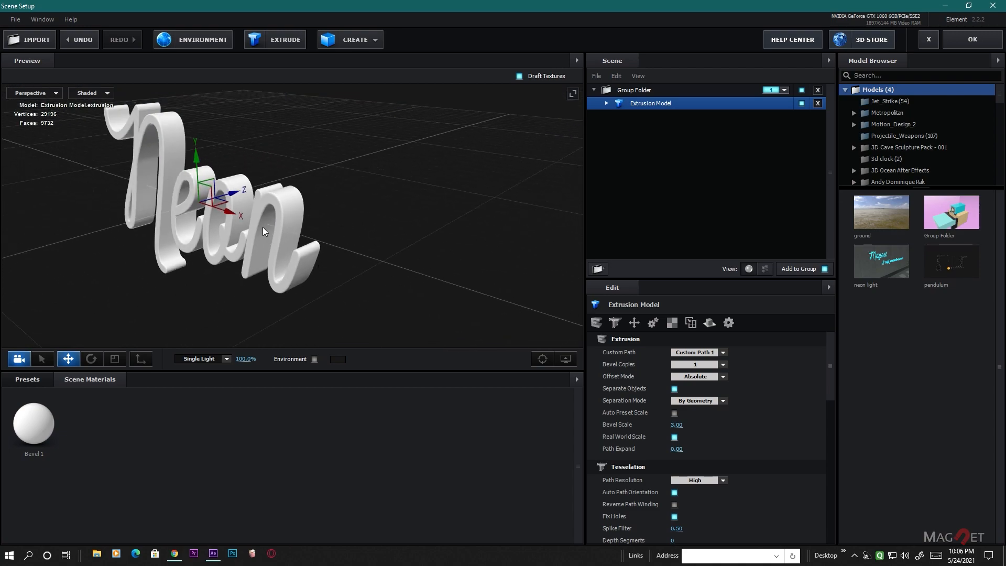
pyautogui.moveTo(253, 241); pyautogui.dragTo(285, 264, button='middle')
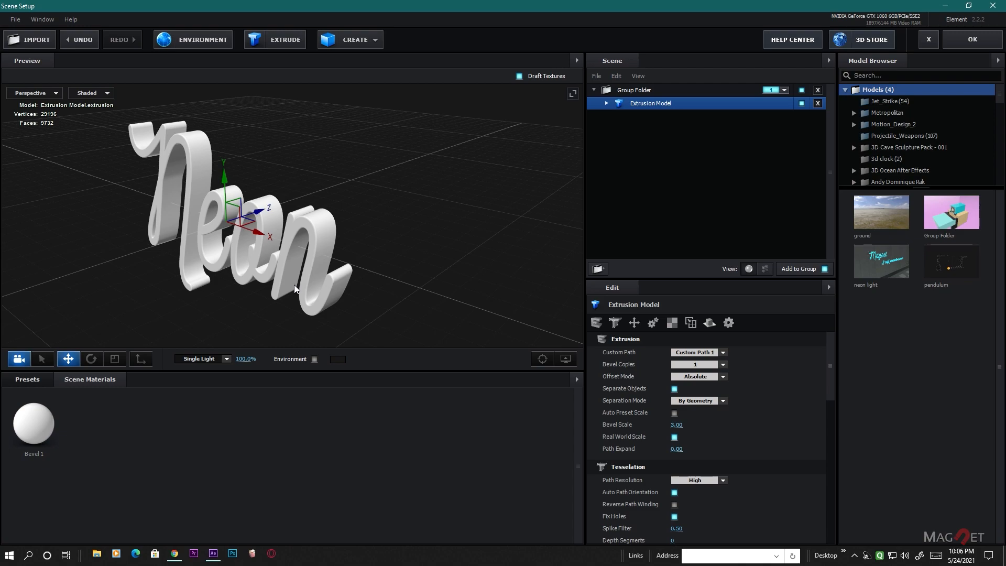
pyautogui.moveTo(281, 287); pyautogui.dragTo(340, 305)
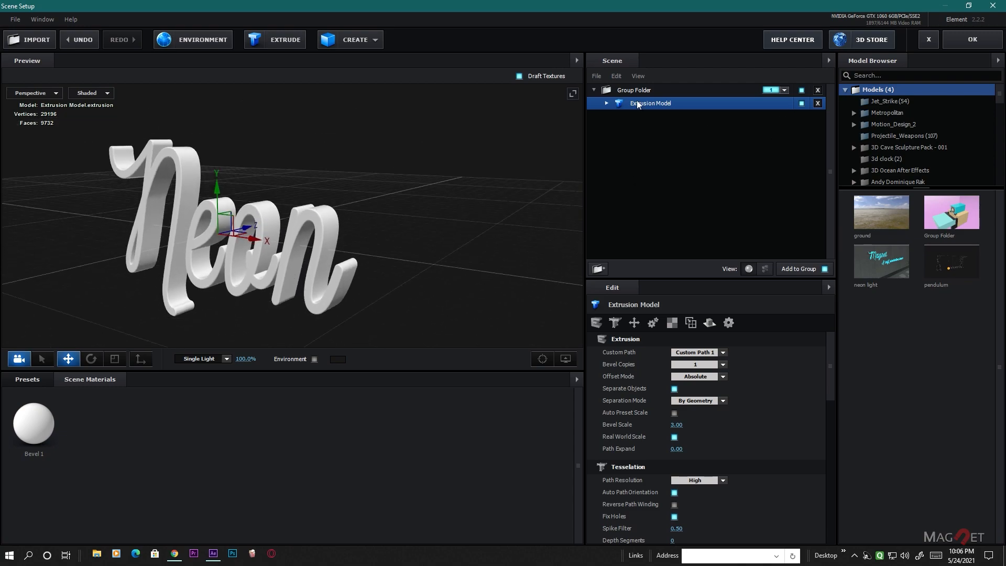
# - Select the Extrusion Model's Bevel 1 and set its Extrude value to 0.25
pyautogui.click(607, 103)
pyautogui.click(655, 117)
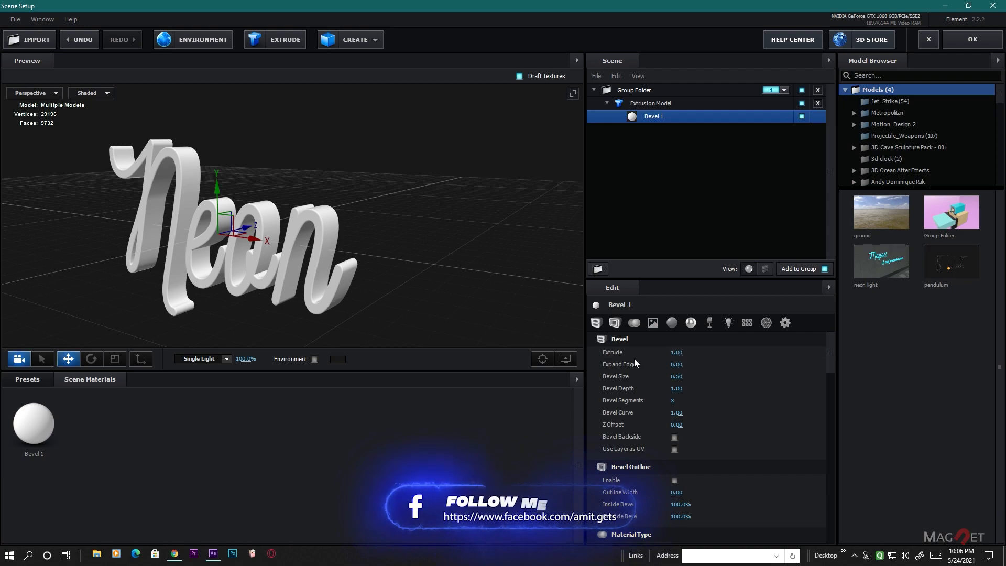
pyautogui.scroll(2, 293, 269)
pyautogui.scroll(-1, 292, 269)
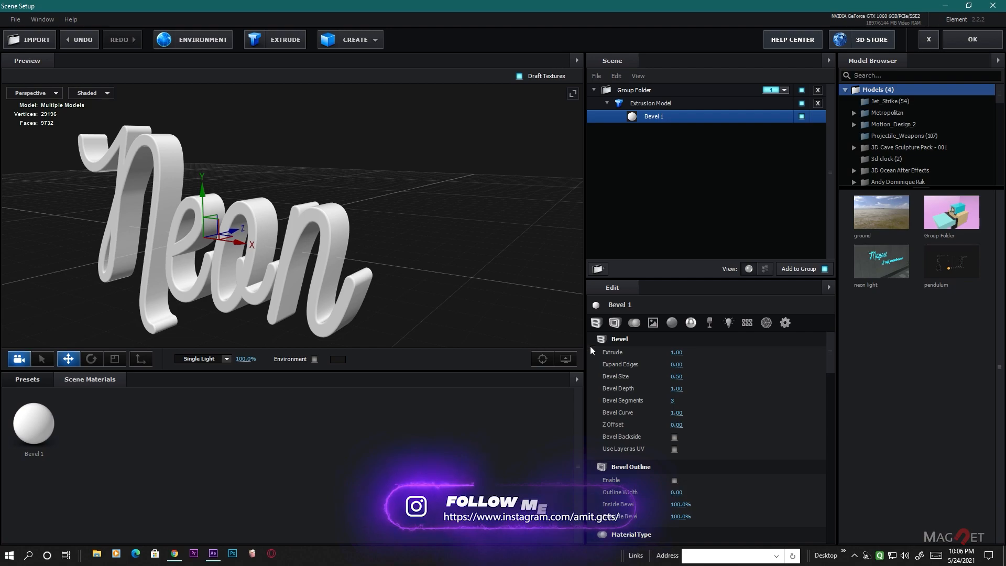
pyautogui.click(681, 353)
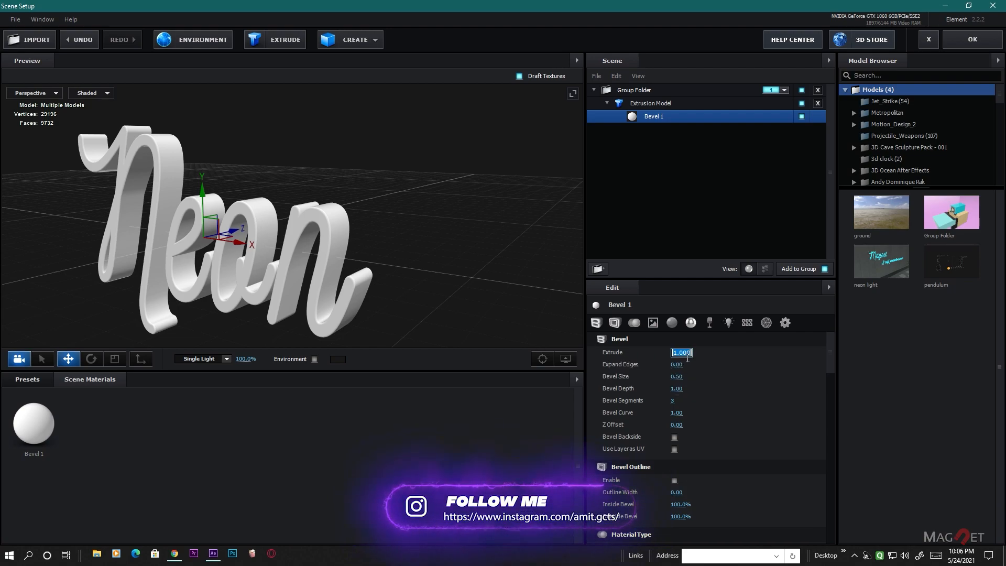
pyautogui.write('.25')
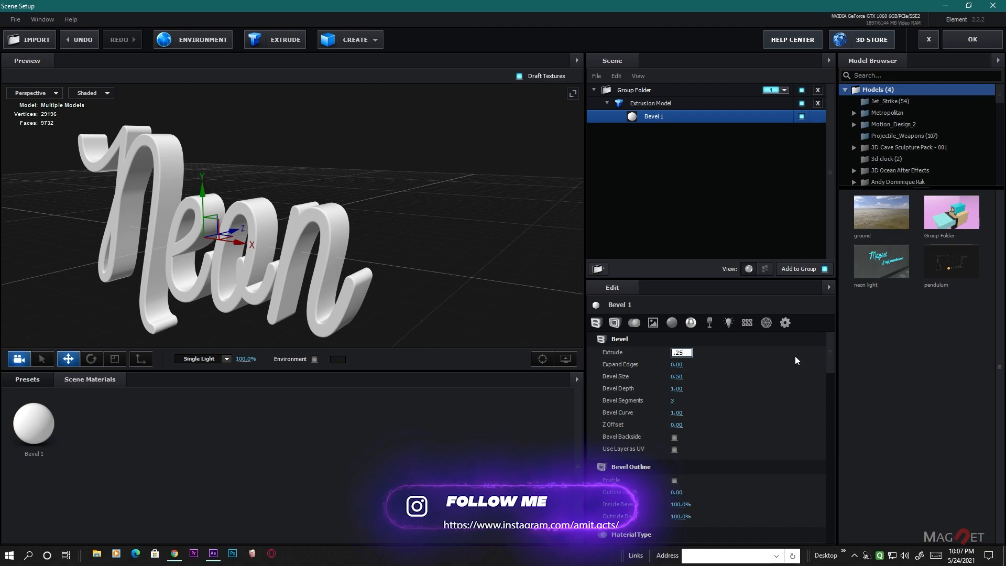
pyautogui.press('Return')
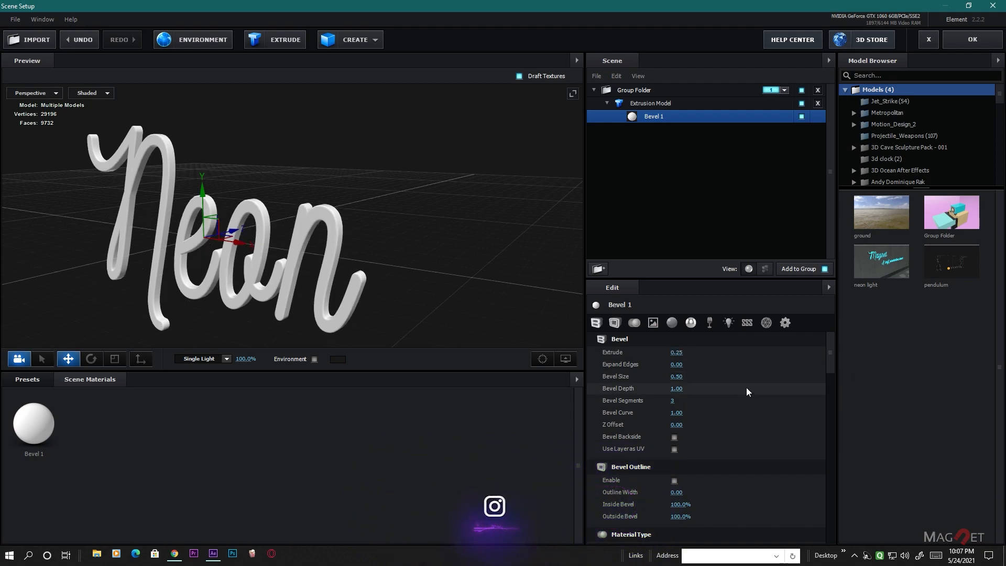
# - Set Bevel 1's Expand Edges to -7 and check the letter shapes from another angle
pyautogui.click(676, 365)
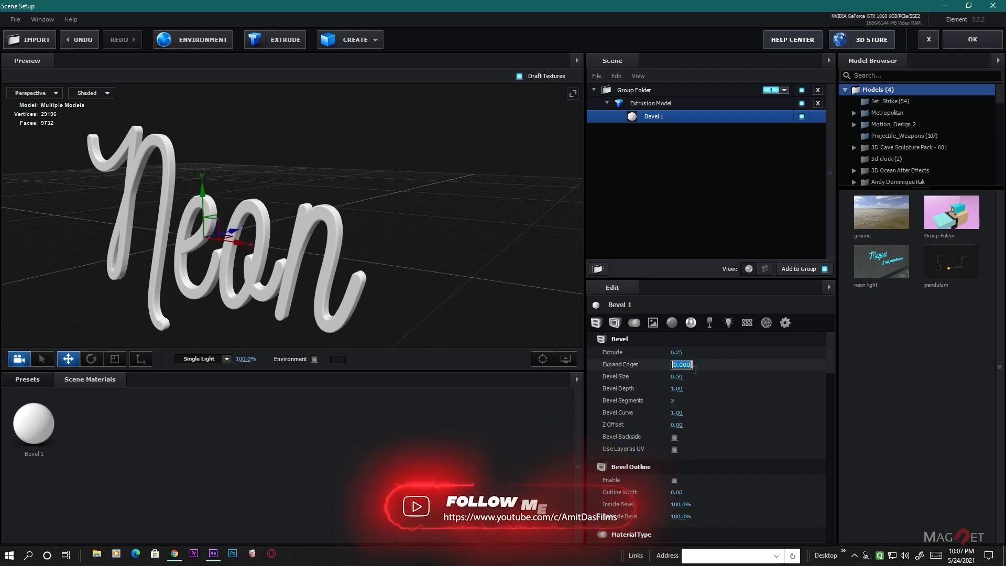
pyautogui.write('-')
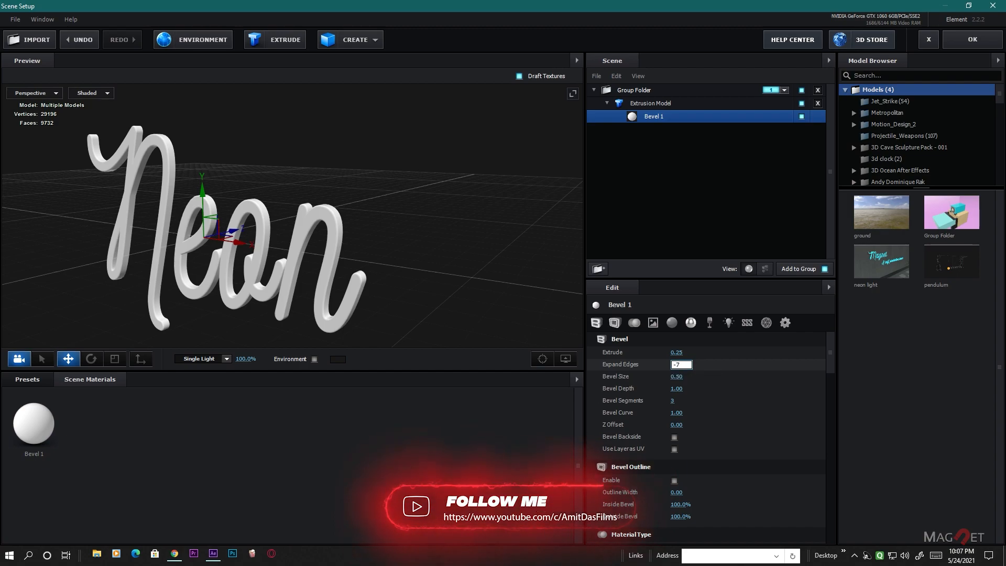
pyautogui.write('7')
pyautogui.press('Return')
pyautogui.moveTo(234, 285); pyautogui.dragTo(249, 309)
pyautogui.moveTo(248, 308); pyautogui.dragTo(294, 271, button='middle')
pyautogui.moveTo(294, 271); pyautogui.dragTo(254, 270)
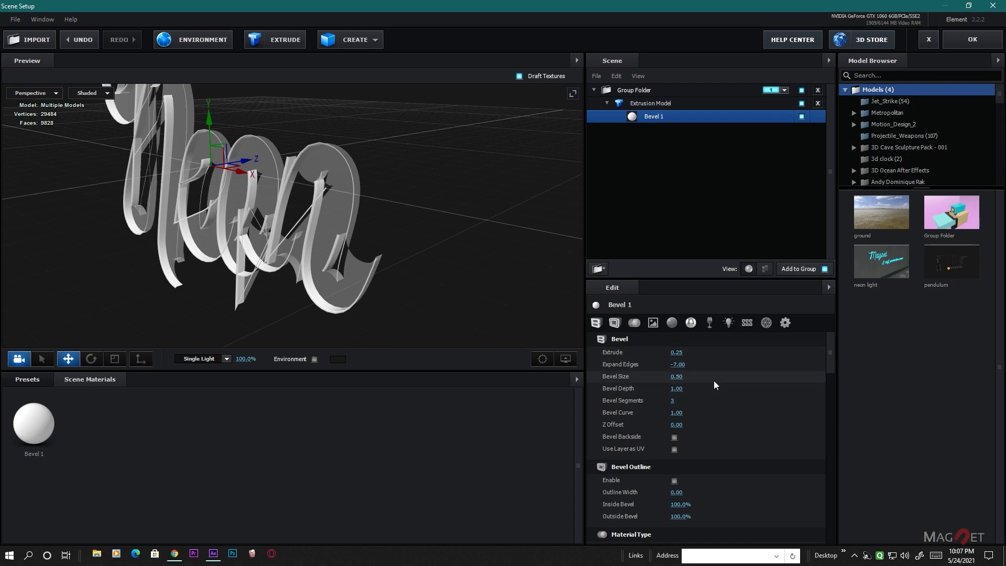
# - Set Bevel 1's Bevel Size to 7 and its Bevel Depth to 1.05
pyautogui.click(679, 378)
pyautogui.write('7')
pyautogui.press('Return')
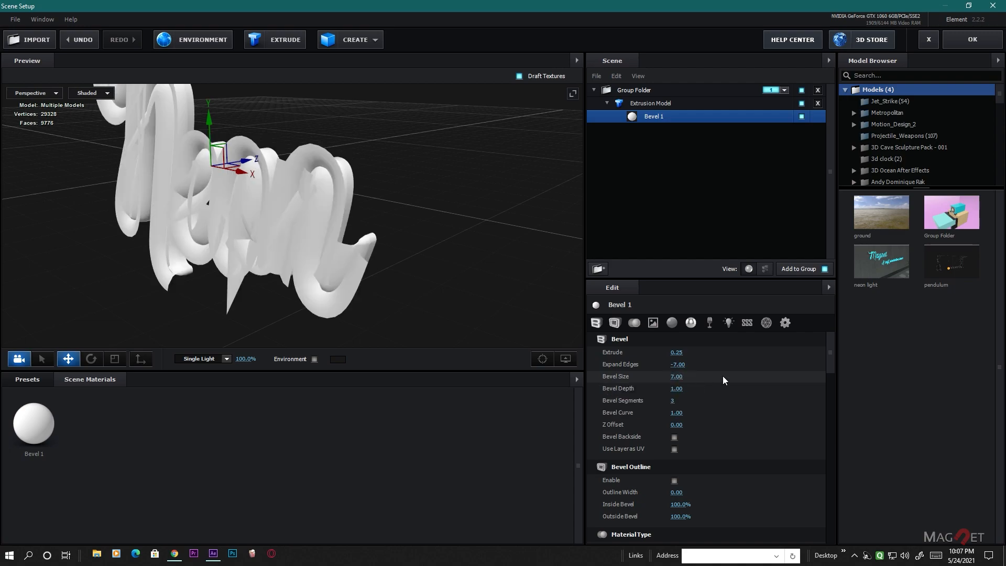
pyautogui.click(682, 391)
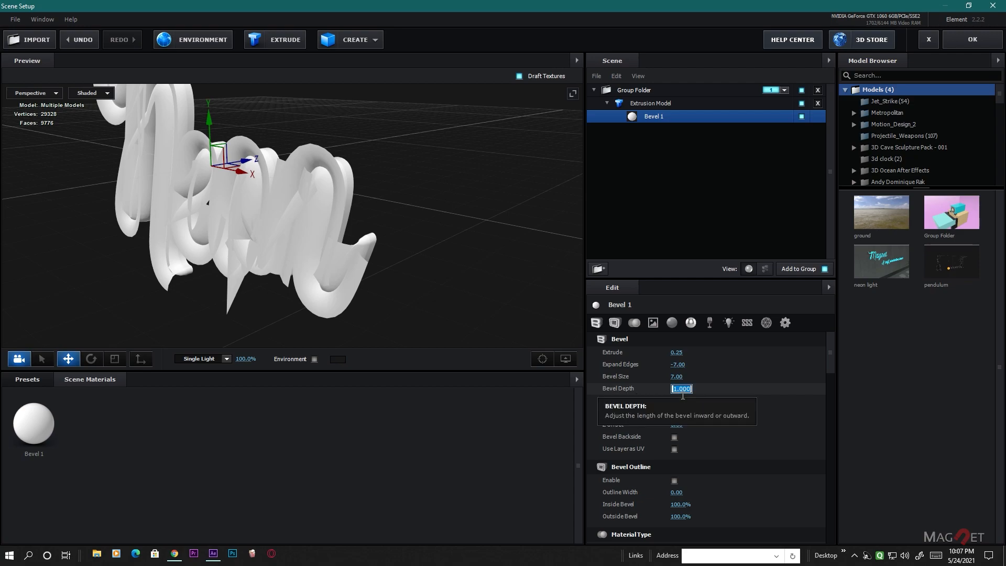
pyautogui.write('1.05')
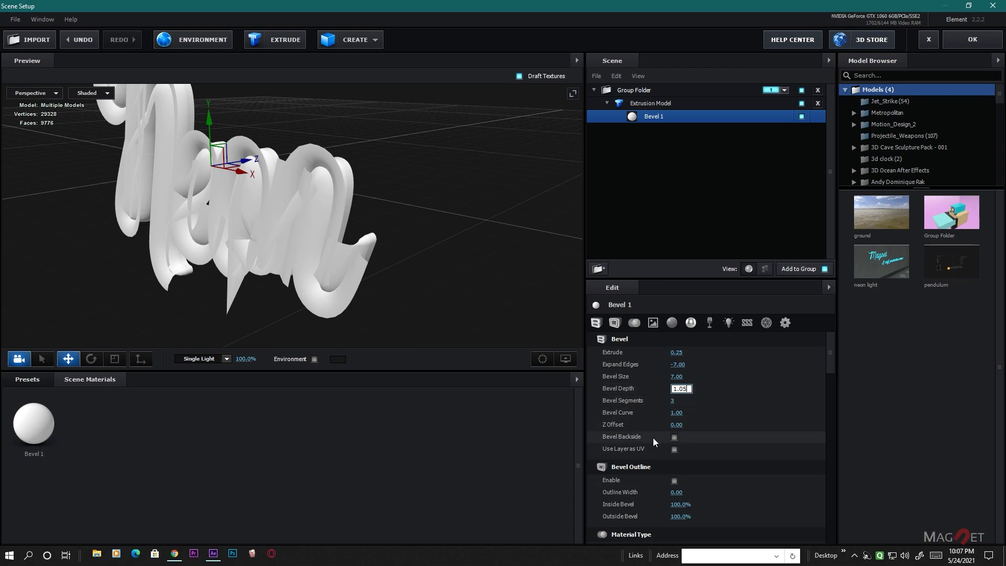
# - Enable Bevel Backside and Use Layer as UV for Bevel 1
pyautogui.click(675, 438)
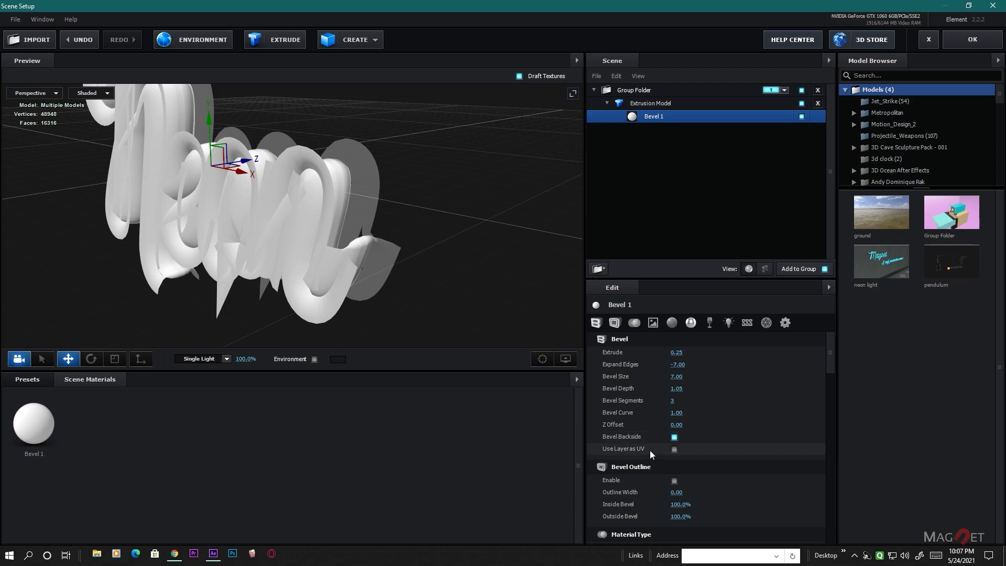
pyautogui.click(674, 448)
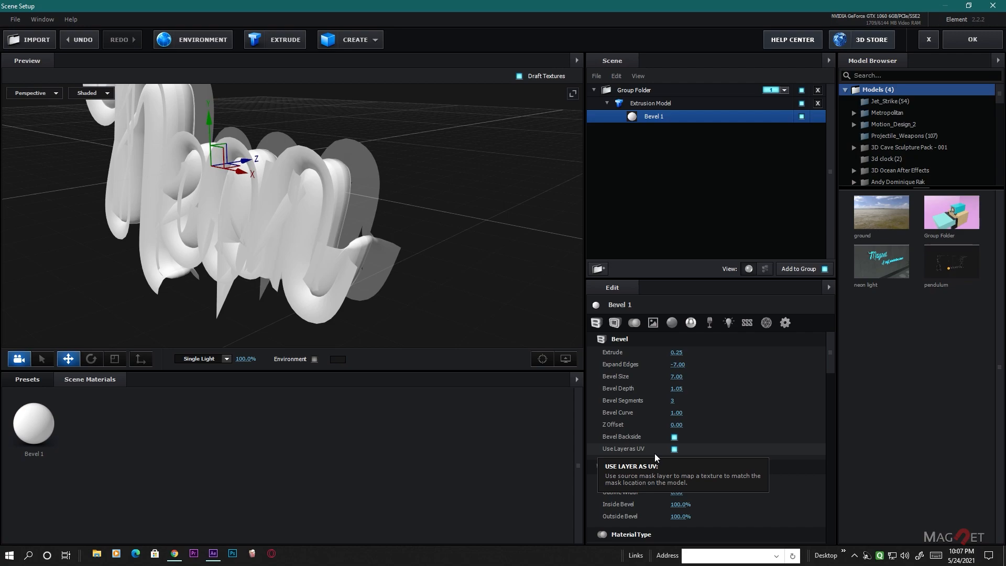
# - Set the Outline Width to 1.21 in Bevel 1's Bevel Outline settings
pyautogui.scroll(-5, 767, 437)
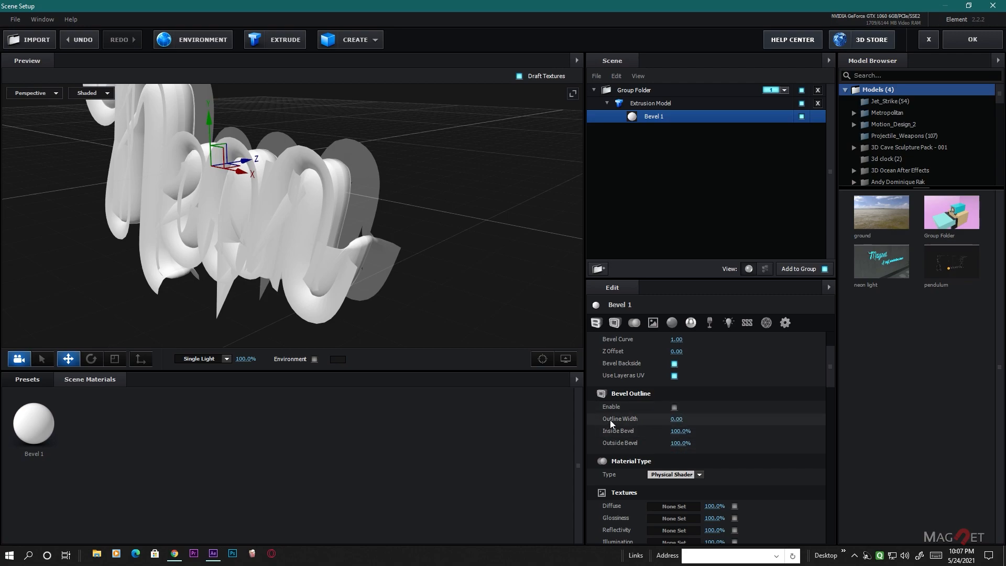
pyautogui.click(677, 419)
pyautogui.write('1.21')
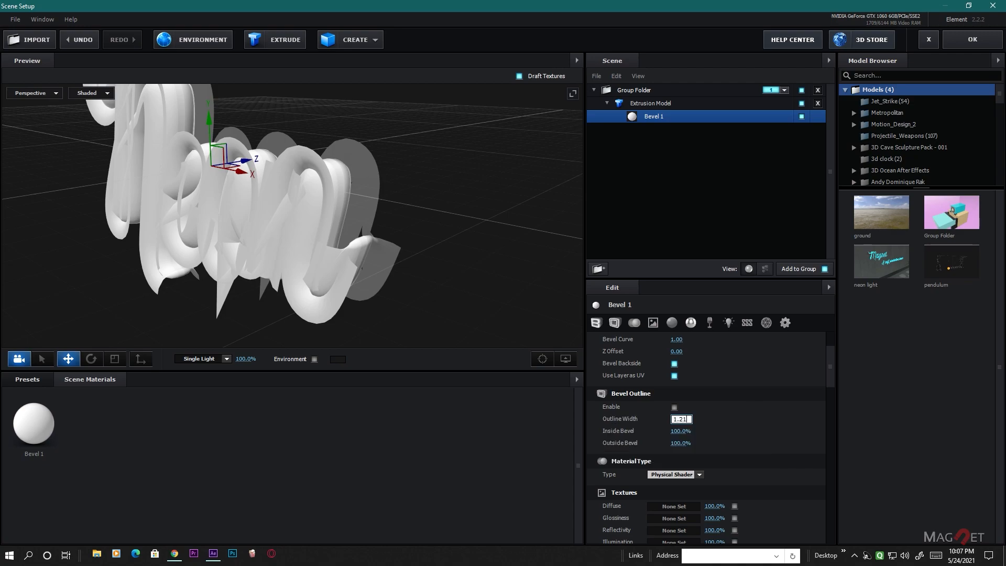
pyautogui.press('Return')
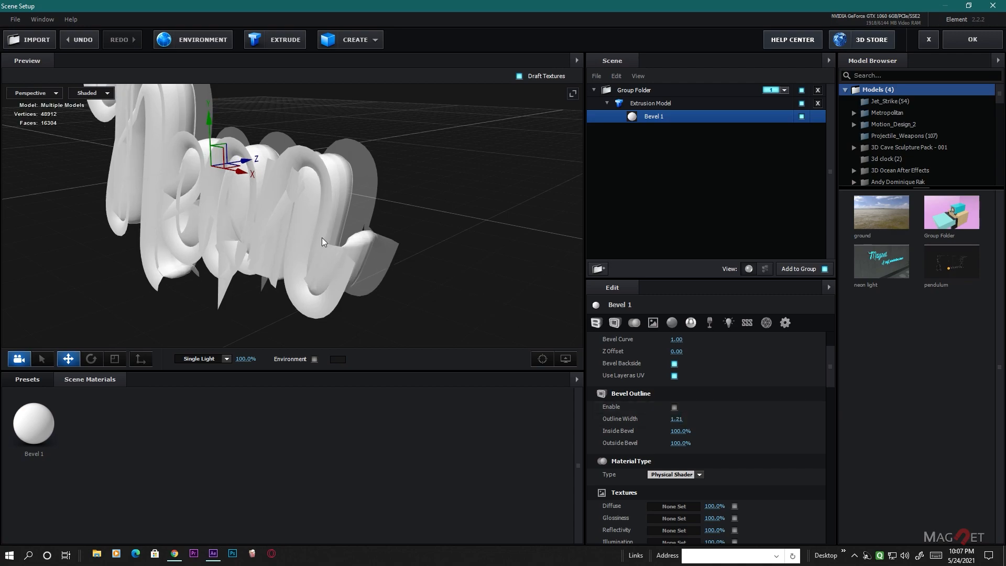
pyautogui.scroll(-2, 321, 237)
pyautogui.scroll(-10, 739, 446)
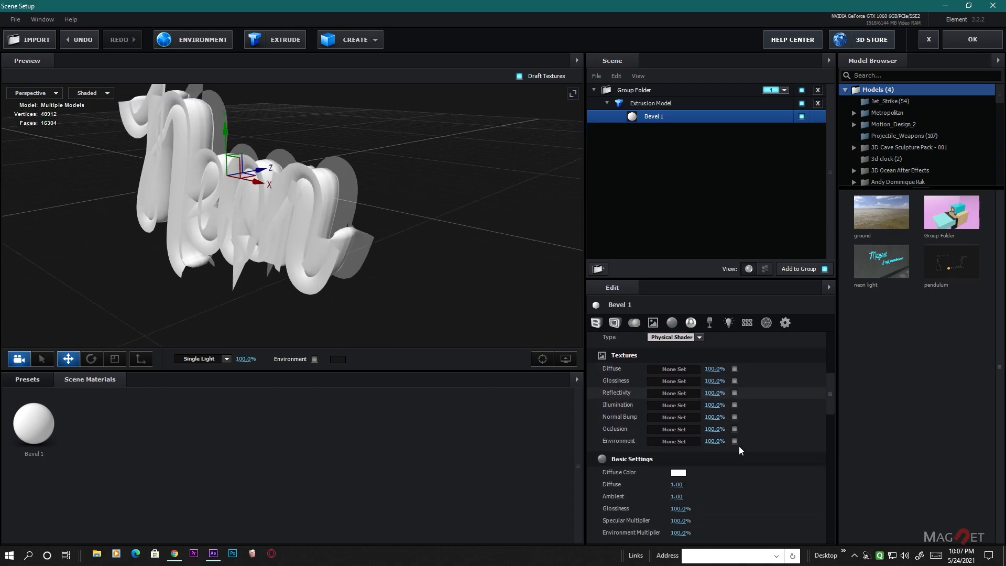
# - Set the extrusion model's Bevel Scale to 1.00 and check the letter shapes up close
pyautogui.click(648, 104)
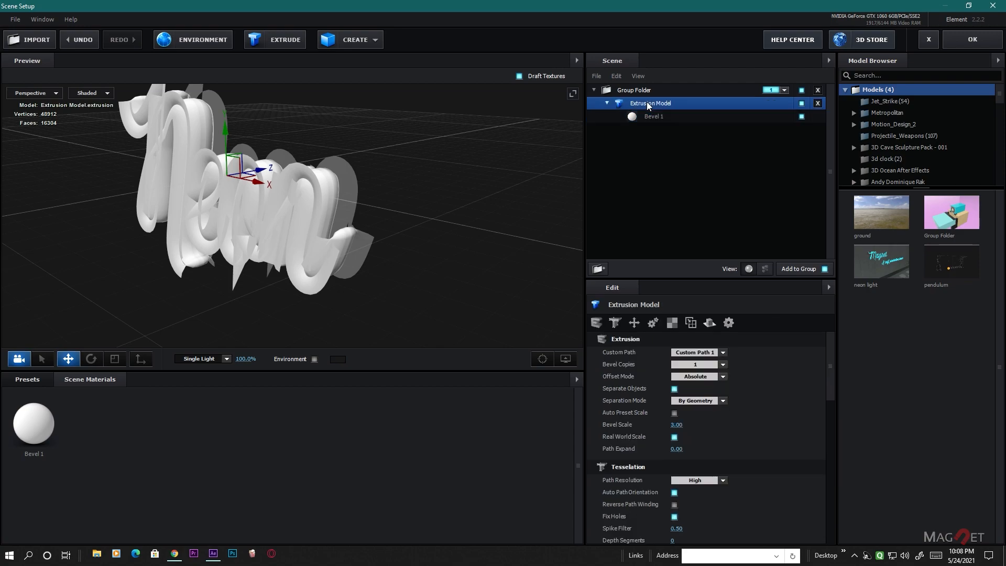
pyautogui.click(678, 425)
pyautogui.write('1')
pyautogui.press('Return')
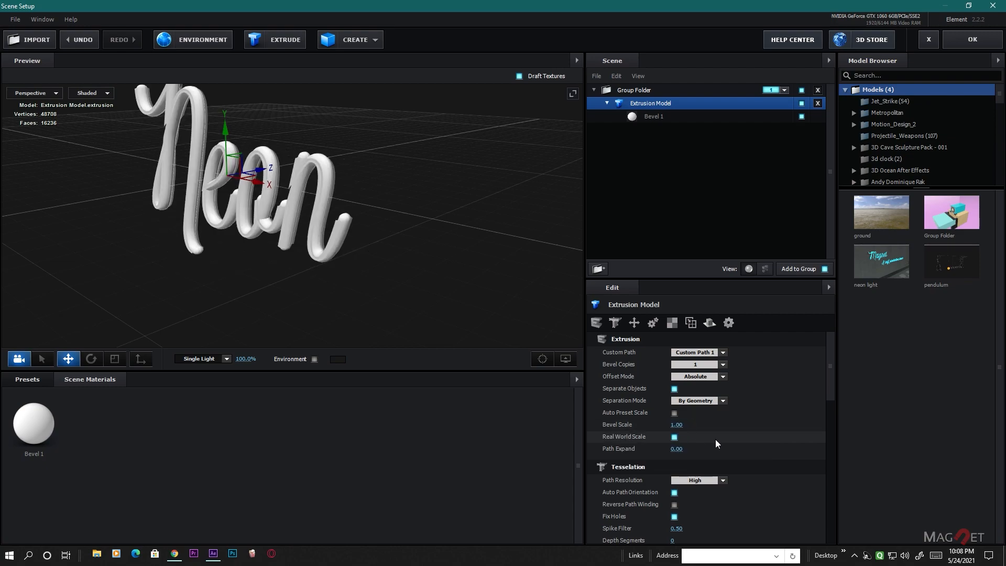
pyautogui.scroll(3, 326, 243)
pyautogui.scroll(2, 326, 243)
pyautogui.moveTo(326, 243); pyautogui.dragTo(336, 294)
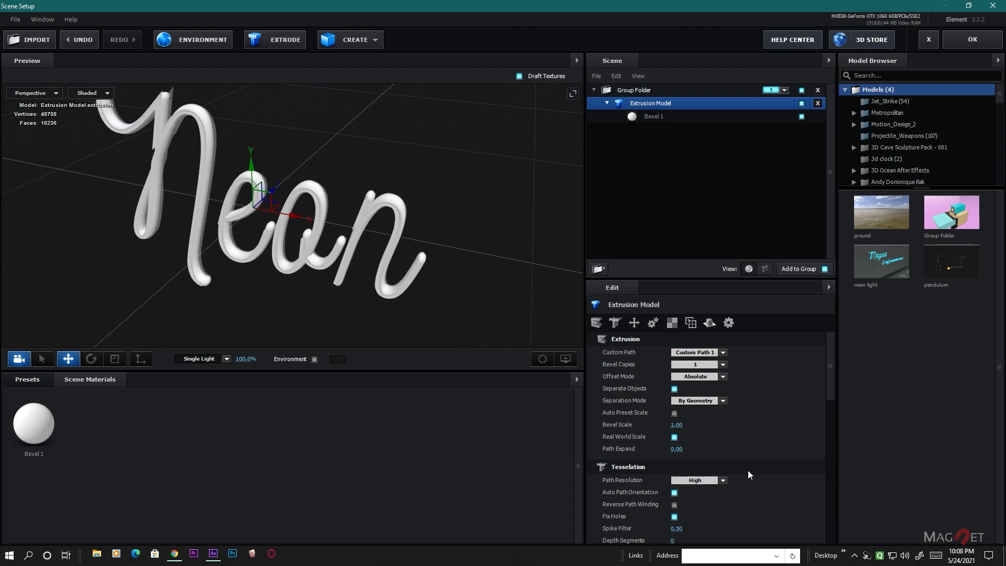
# - Set the extrusion model's Path Resolution to Extreme and inspect the letter edges
pyautogui.scroll(-2, 737, 473)
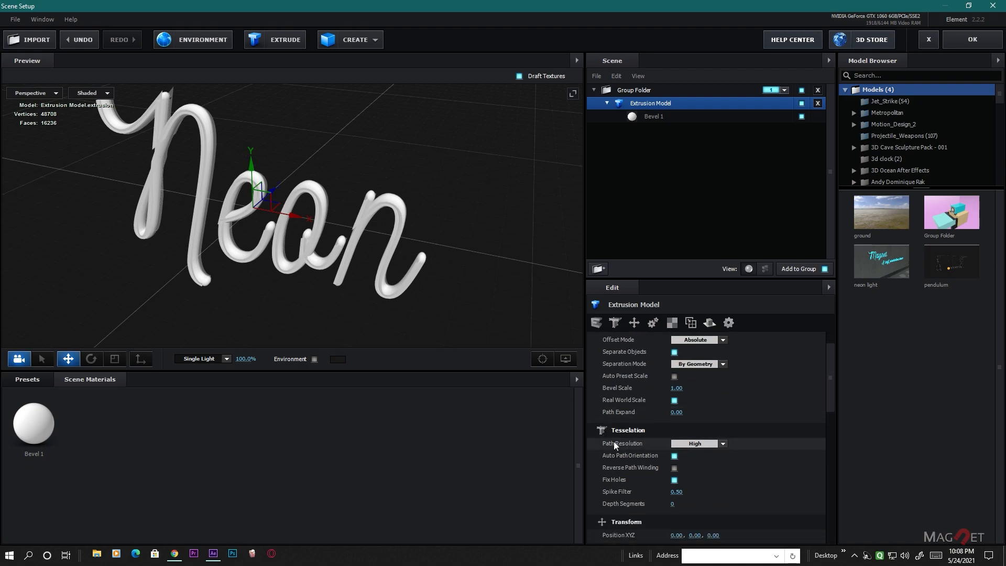
pyautogui.click(722, 444)
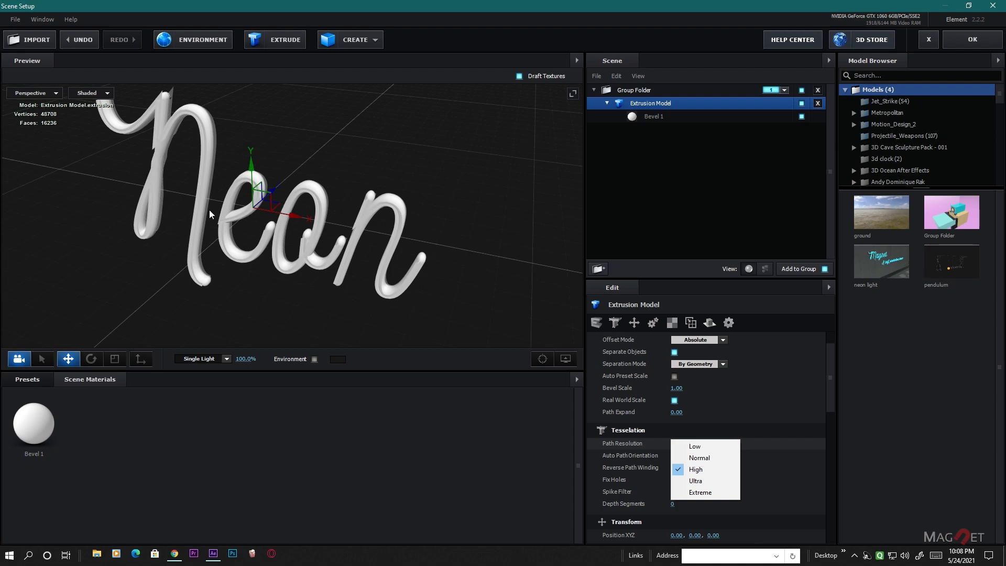
pyautogui.moveTo(419, 268); pyautogui.dragTo(406, 273)
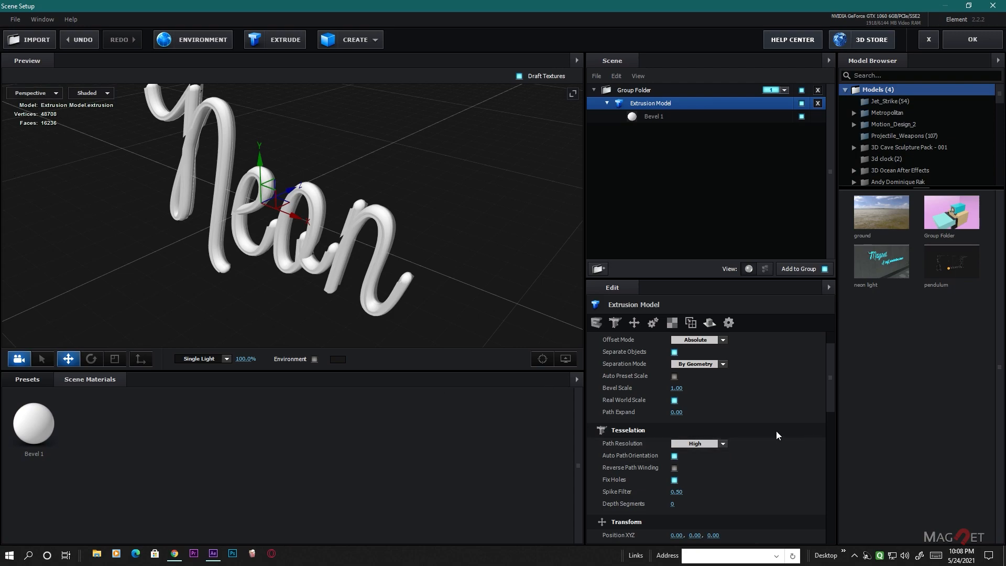
pyautogui.click(723, 443)
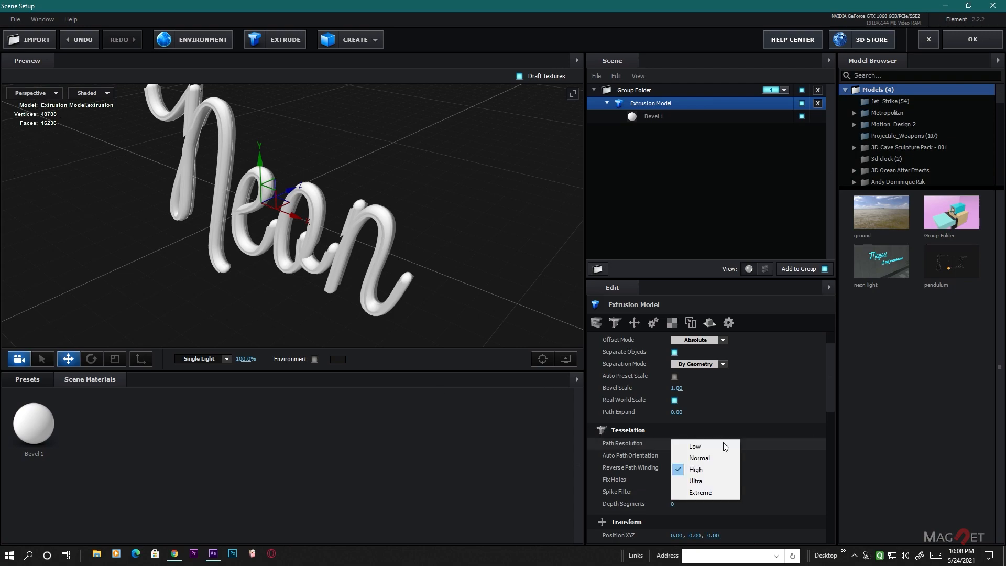
pyautogui.click(712, 492)
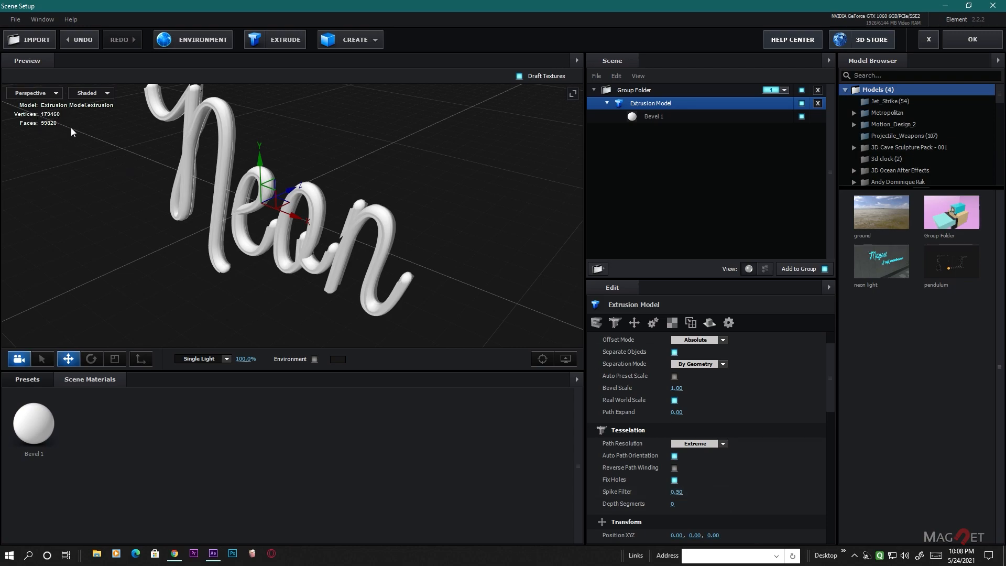
pyautogui.scroll(2, 331, 282)
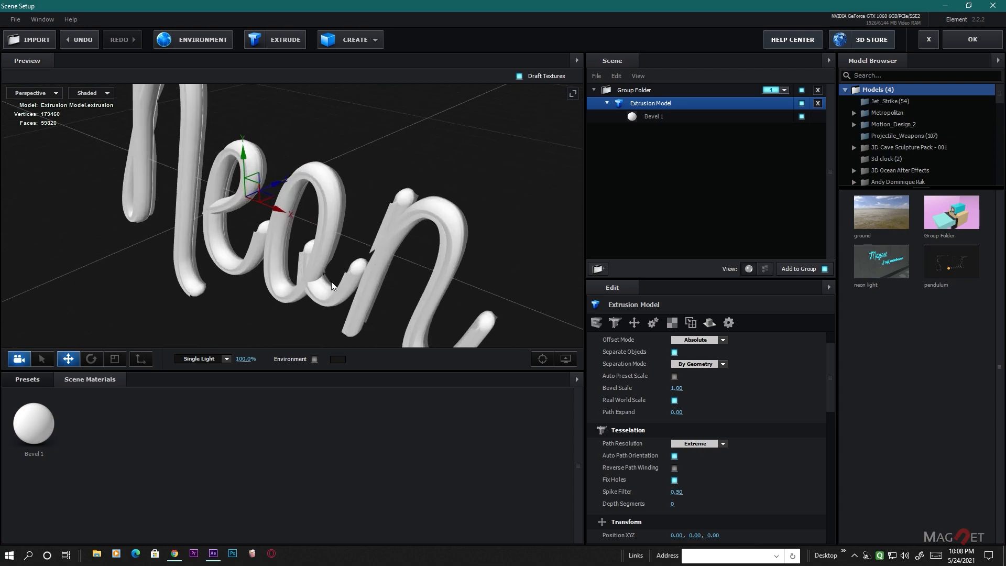
pyautogui.scroll(-1, 332, 281)
# - Set the extrusion model's Spike Filter to 1.00 and its Depth Segments to 2
pyautogui.scroll(-1, 766, 416)
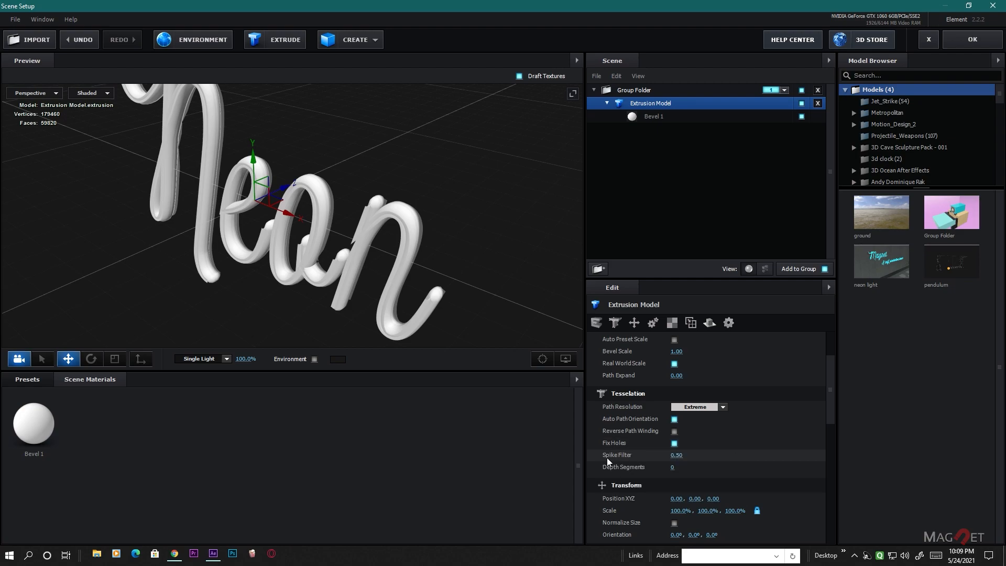
pyautogui.moveTo(675, 455); pyautogui.dragTo(757, 456)
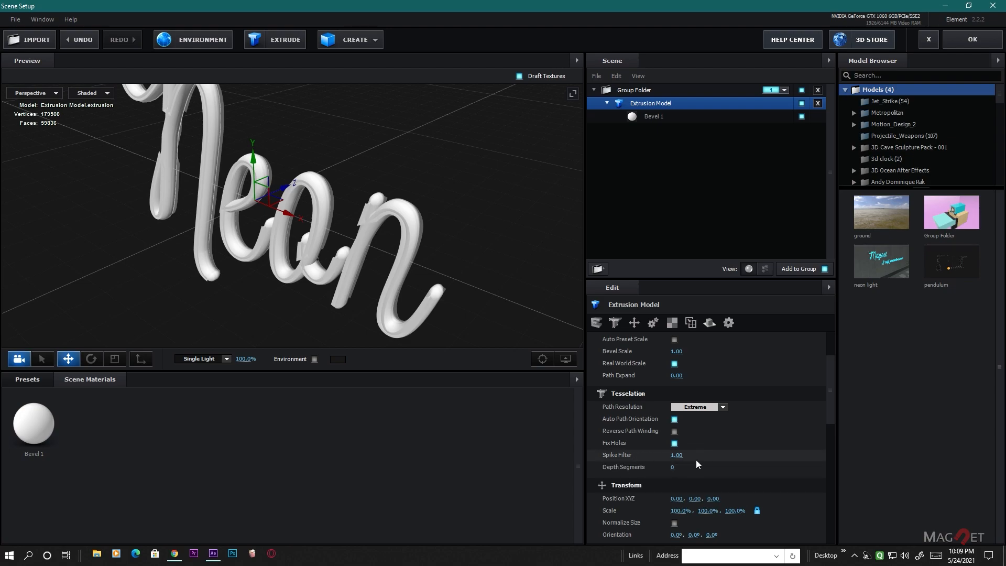
pyautogui.moveTo(677, 468); pyautogui.dragTo(691, 476)
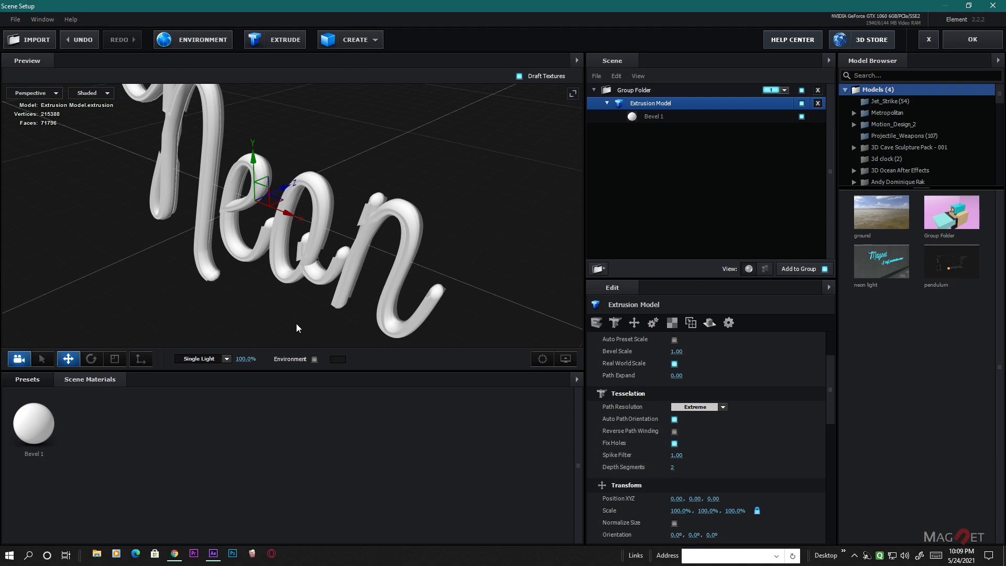
pyautogui.moveTo(362, 257); pyautogui.dragTo(410, 300)
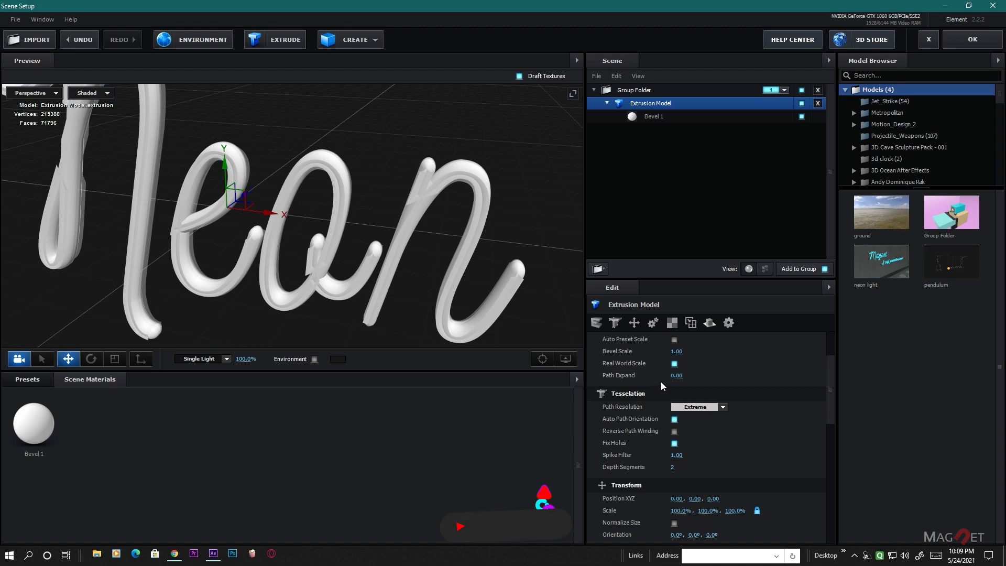
# - Reduce the extrusion model's Bevel Scale to 0.49 and inspect the thinner tubes from several angles
pyautogui.moveTo(678, 352); pyautogui.dragTo(666, 361)
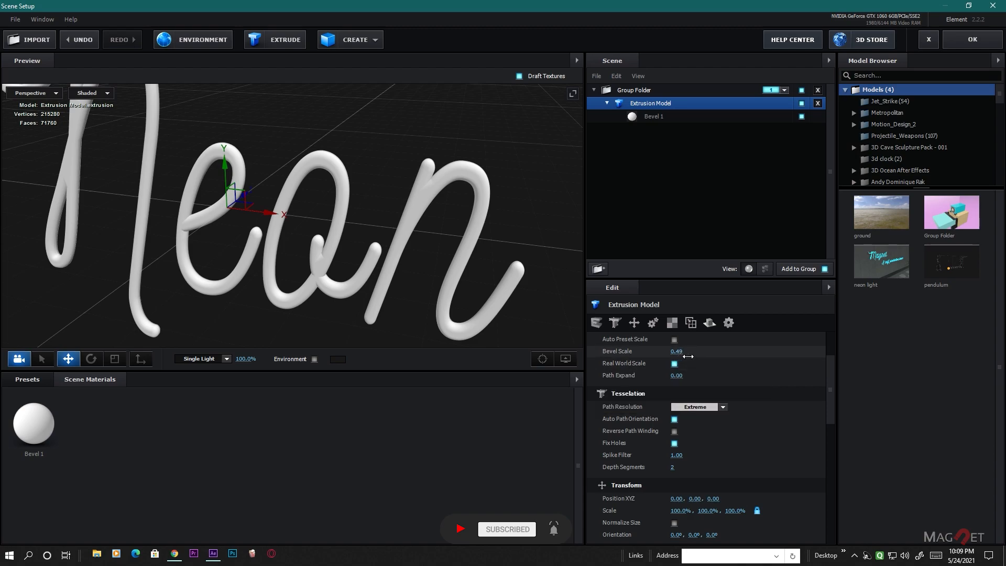
pyautogui.scroll(-5, 286, 263)
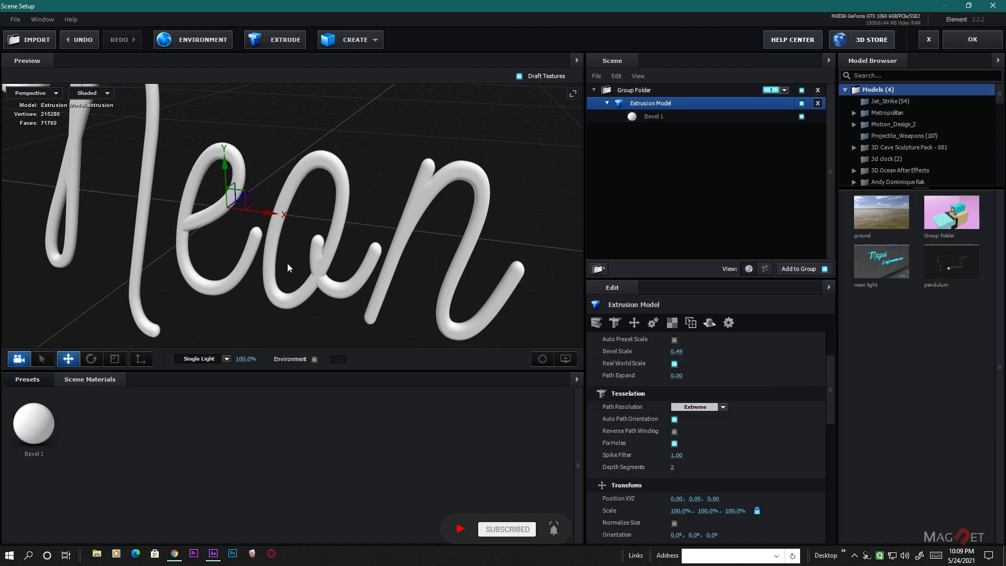
pyautogui.moveTo(320, 275); pyautogui.dragTo(349, 261)
pyautogui.scroll(4, 336, 290)
pyautogui.scroll(4, 304, 266)
pyautogui.scroll(-2, 312, 241)
pyautogui.moveTo(274, 262); pyautogui.dragTo(331, 270)
pyautogui.scroll(-5, 332, 265)
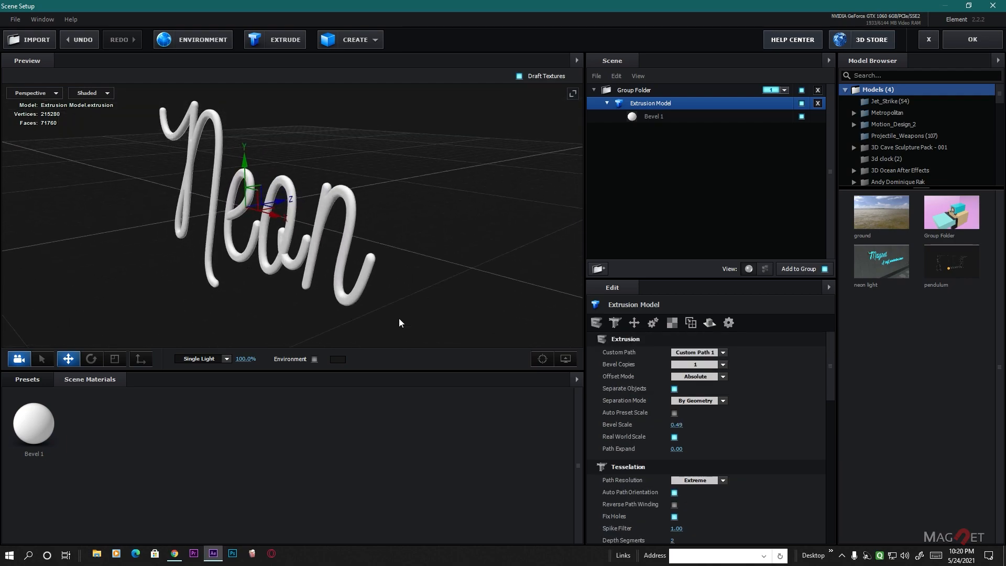
# - Rename the extrusion model as "main light" and bring up the Basic Settings of its Bevel 1 material
pyautogui.doubleClick(659, 103)
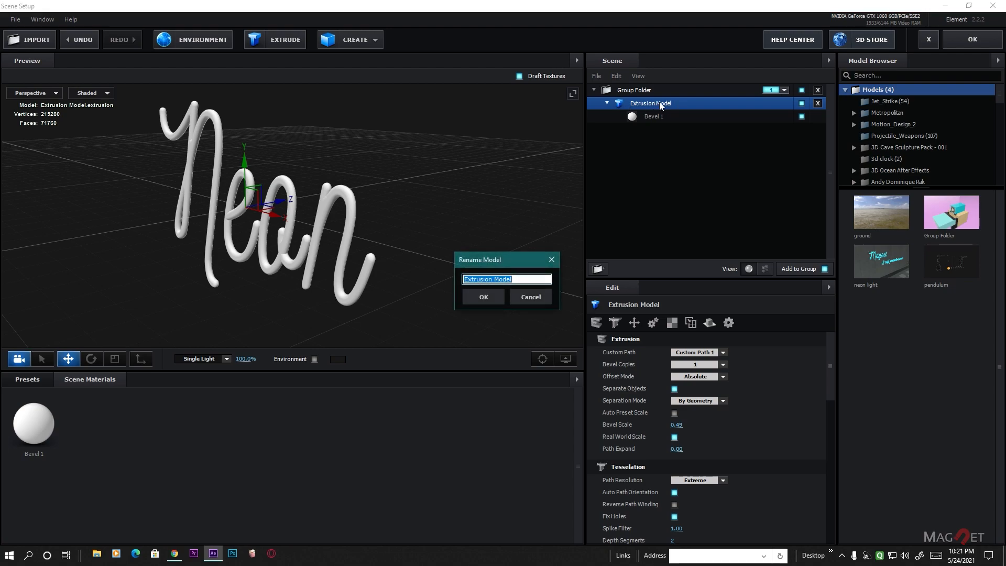
pyautogui.write('main light')
pyautogui.click(483, 296)
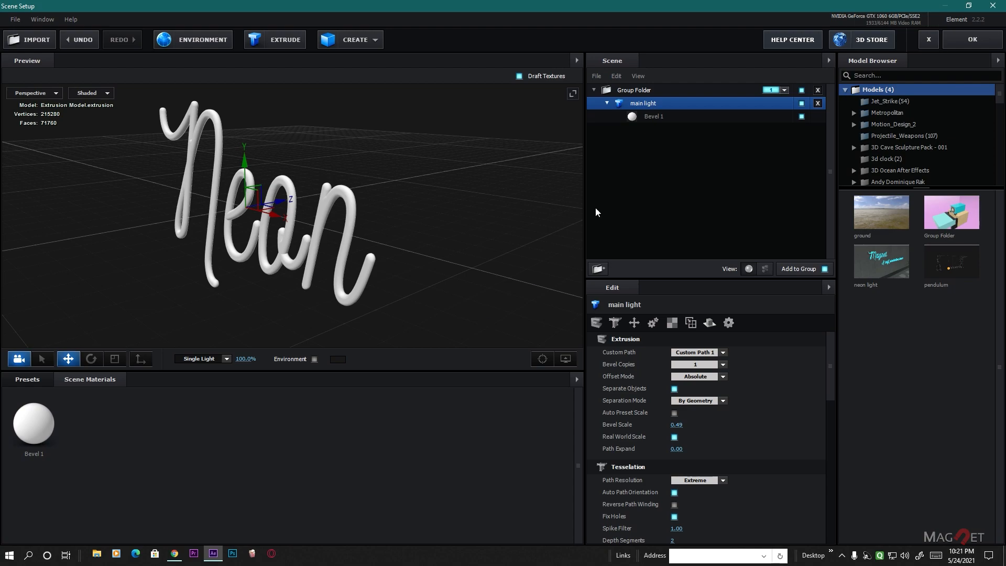
pyautogui.click(657, 117)
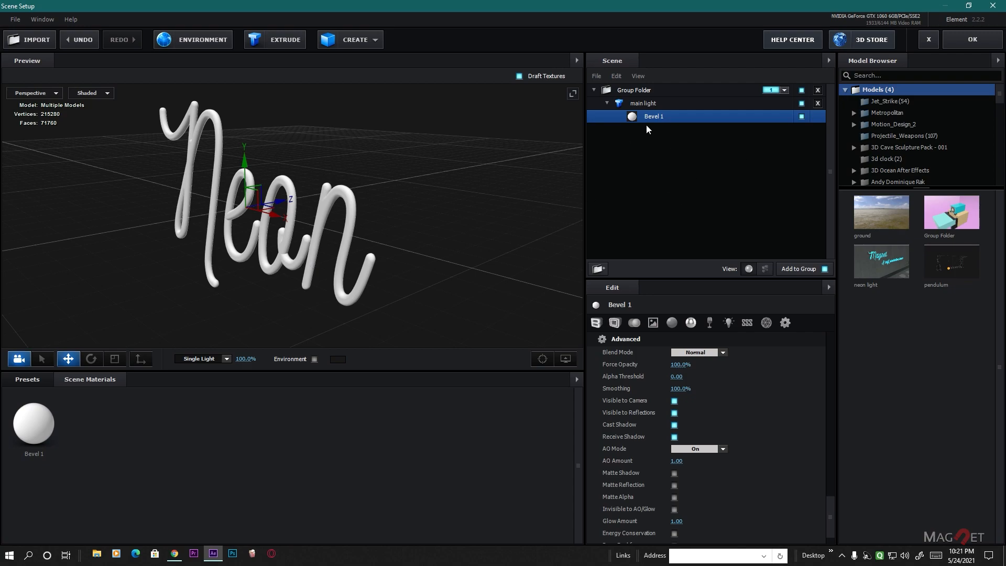
pyautogui.scroll(15, 828, 492)
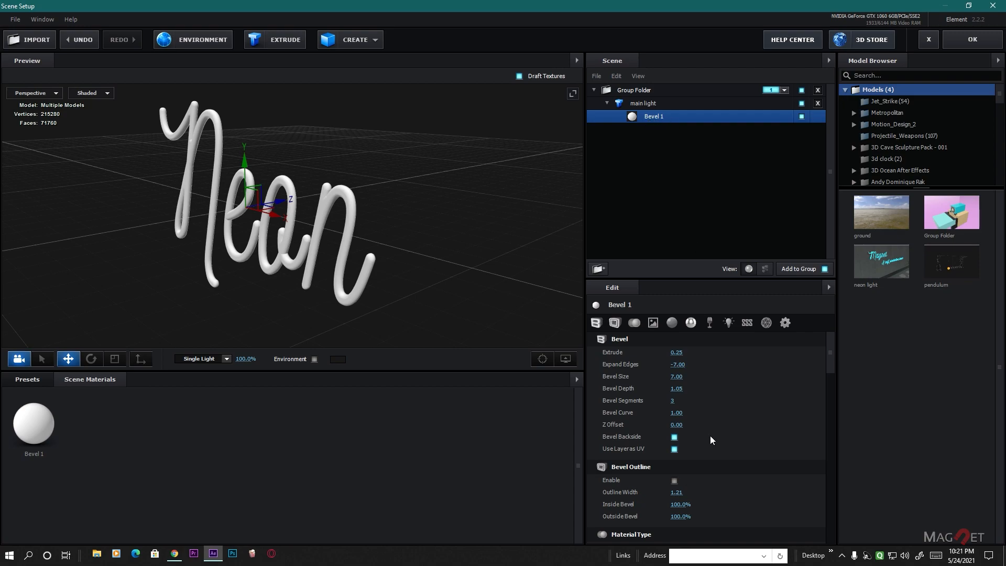
pyautogui.scroll(-8, 712, 420)
pyautogui.scroll(-4, 712, 420)
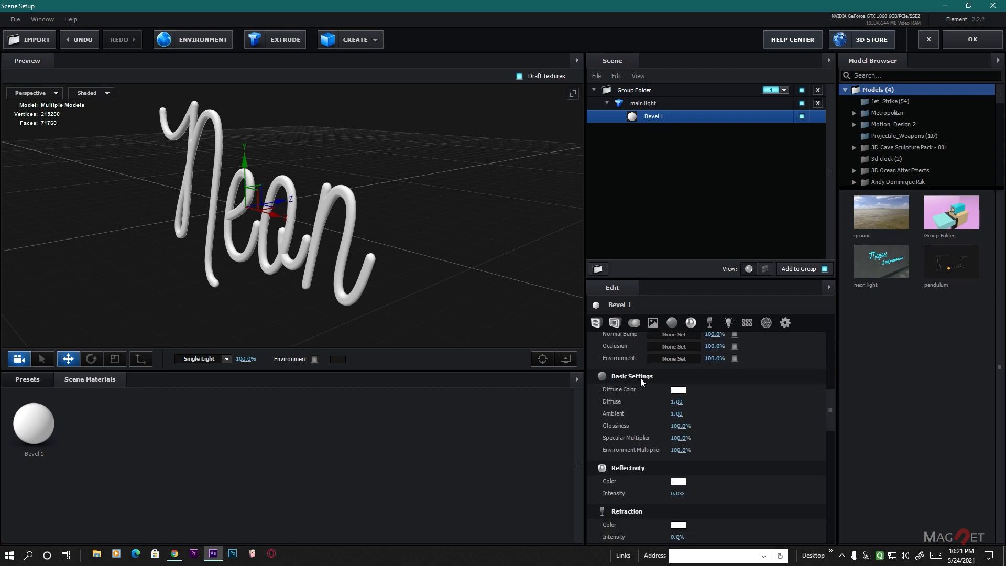
pyautogui.click(677, 390)
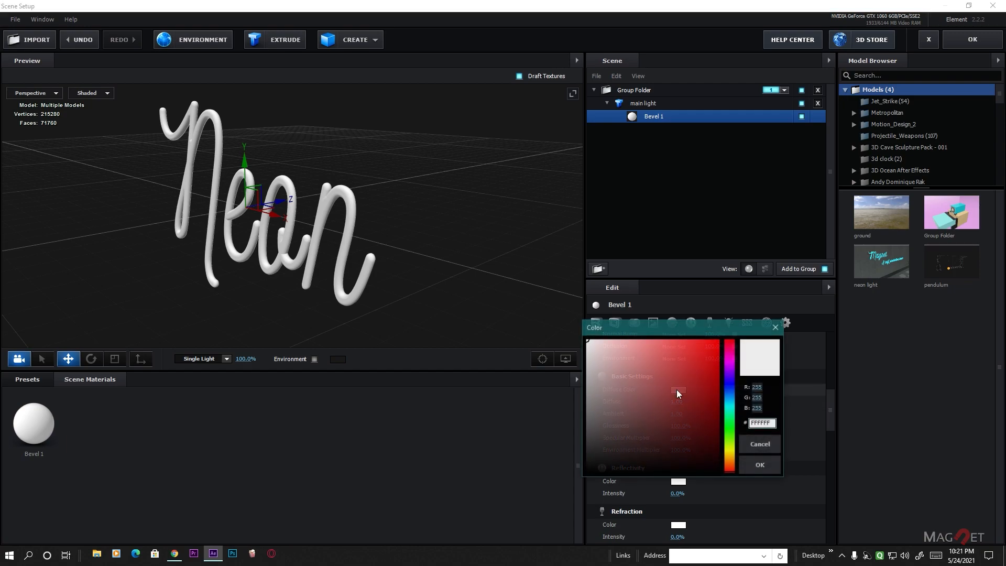
pyautogui.moveTo(733, 462)
pyautogui.mouseDown()
pyautogui.moveTo(732, 448)
pyautogui.moveTo(732, 466)
pyautogui.mouseUp()
pyautogui.click(731, 461)
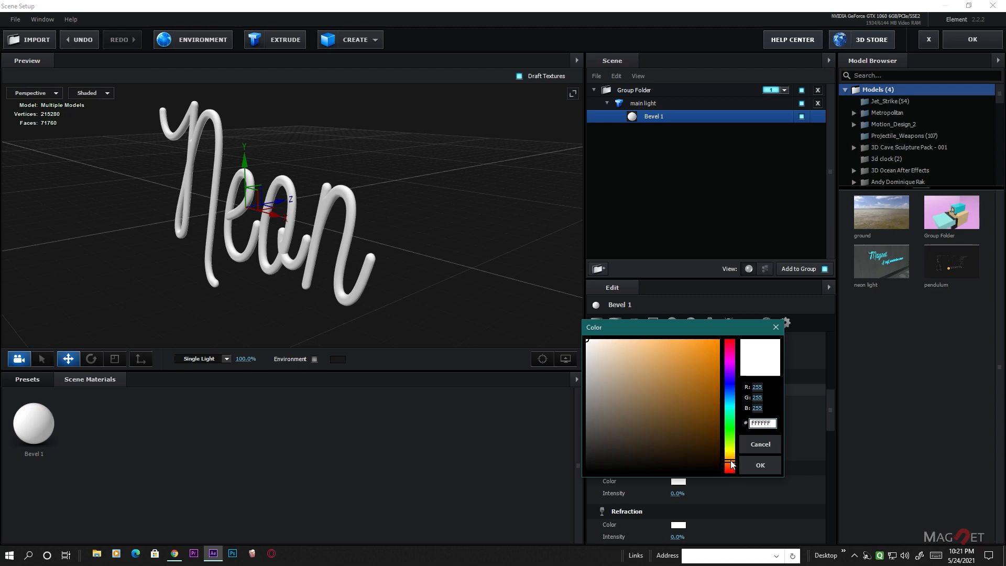
pyautogui.moveTo(692, 384); pyautogui.dragTo(736, 321)
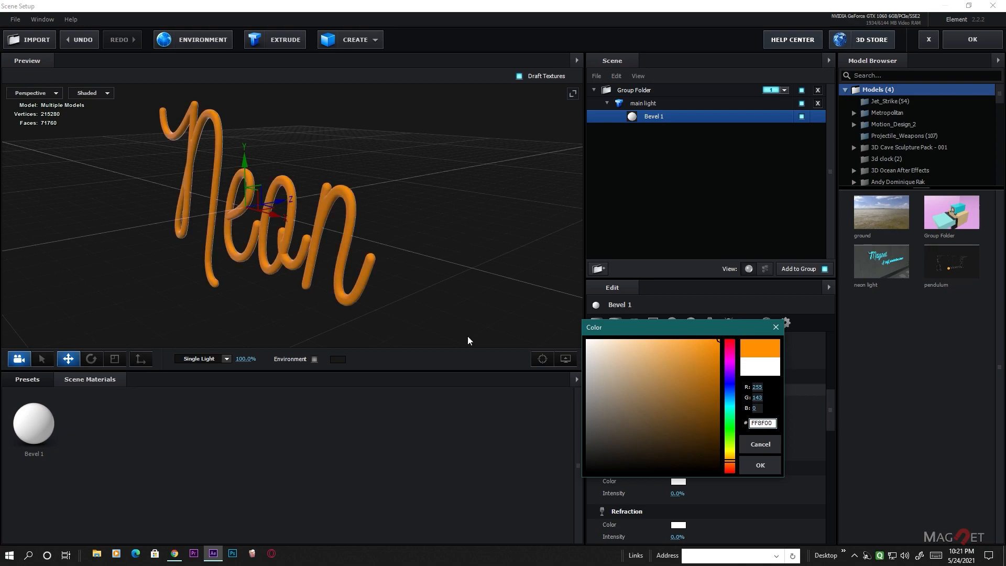
pyautogui.moveTo(732, 461)
pyautogui.mouseDown()
pyautogui.moveTo(733, 365)
pyautogui.moveTo(733, 465)
pyautogui.mouseUp()
pyautogui.click(769, 448)
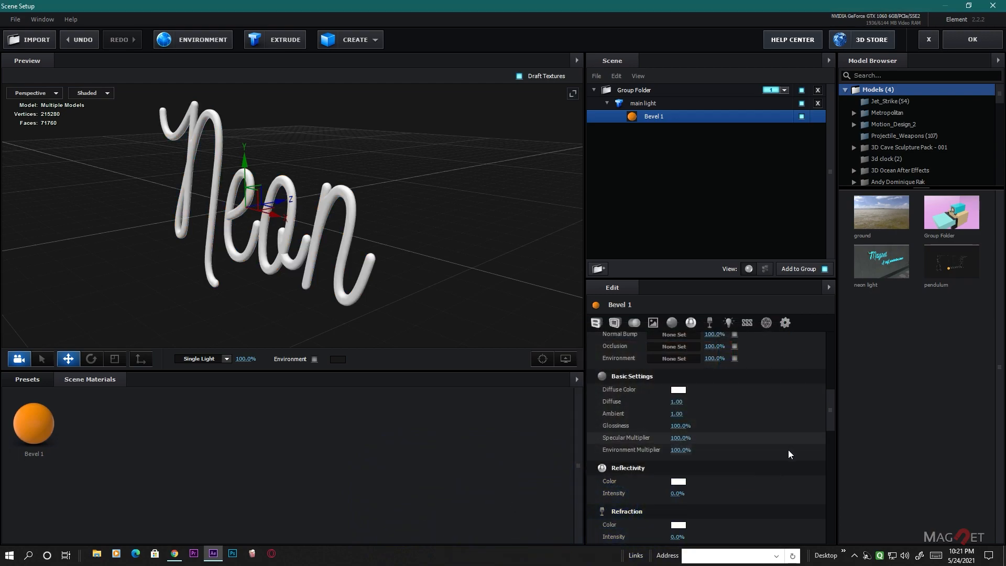
# - Set Bevel 1's Diffuse Color to orange FF8900
pyautogui.click(678, 390)
pyautogui.moveTo(732, 470); pyautogui.dragTo(733, 468)
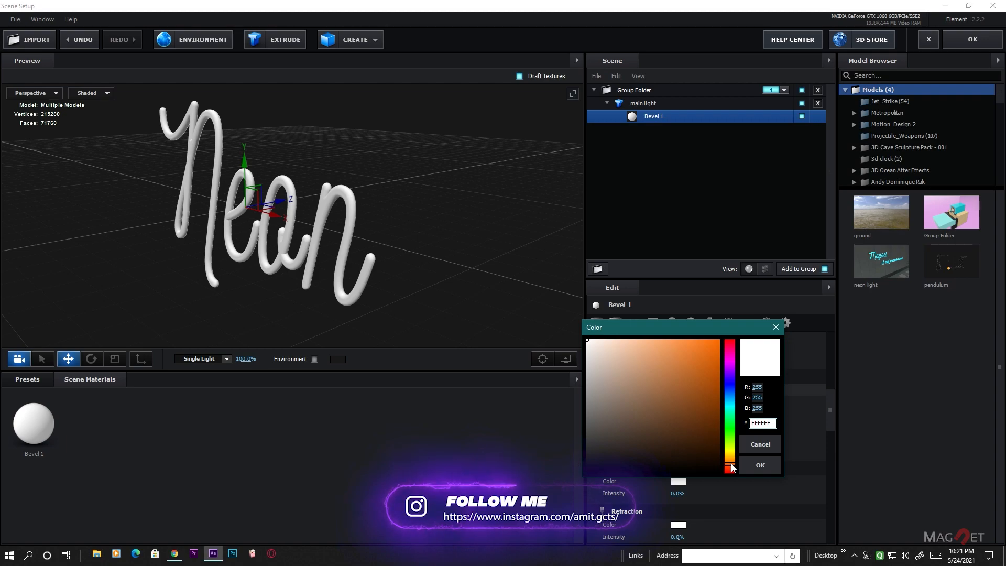
pyautogui.moveTo(696, 403); pyautogui.dragTo(724, 321)
pyautogui.moveTo(725, 470); pyautogui.dragTo(733, 459)
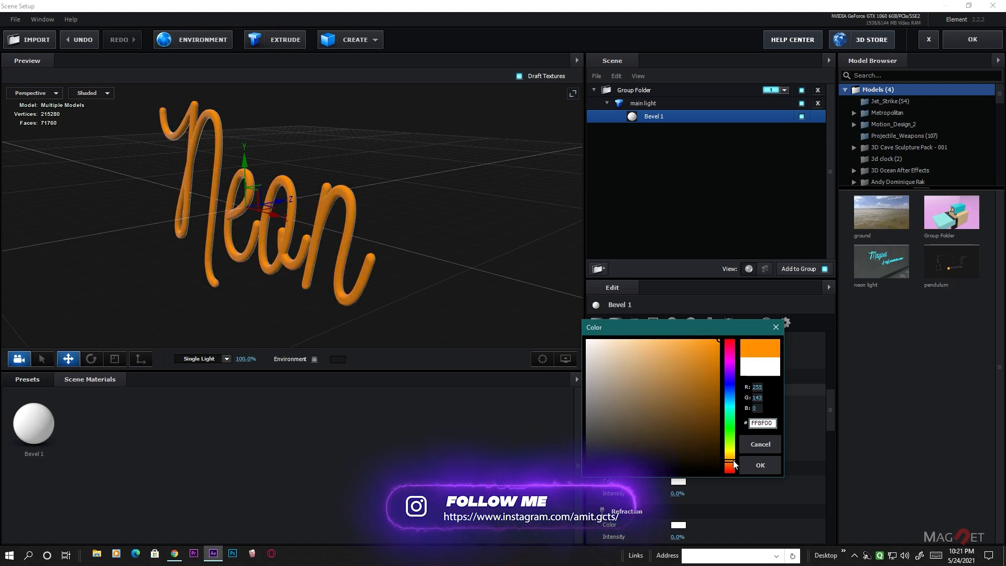
pyautogui.click(760, 464)
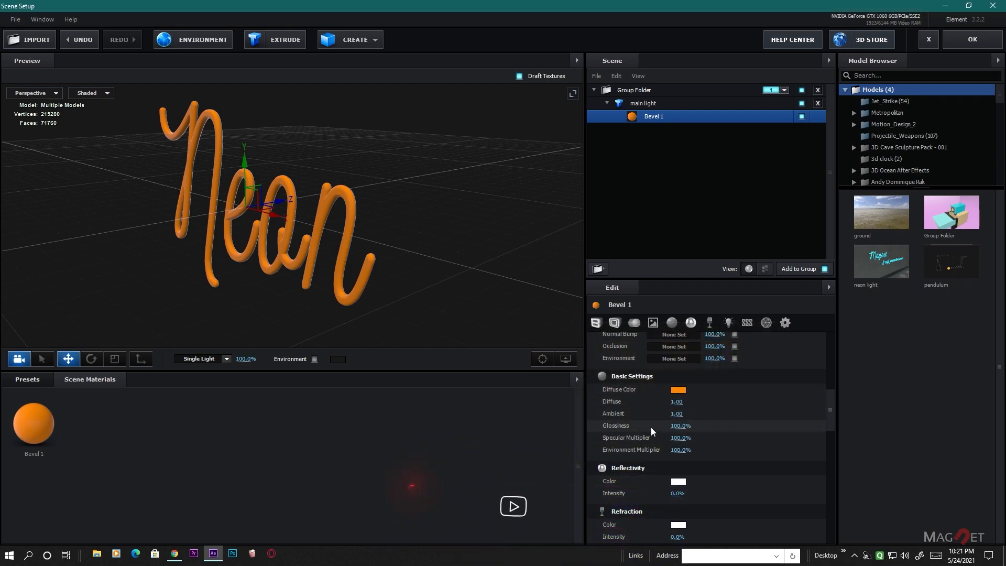
# - Set Bevel 1's Glossiness to 60%
pyautogui.click(680, 425)
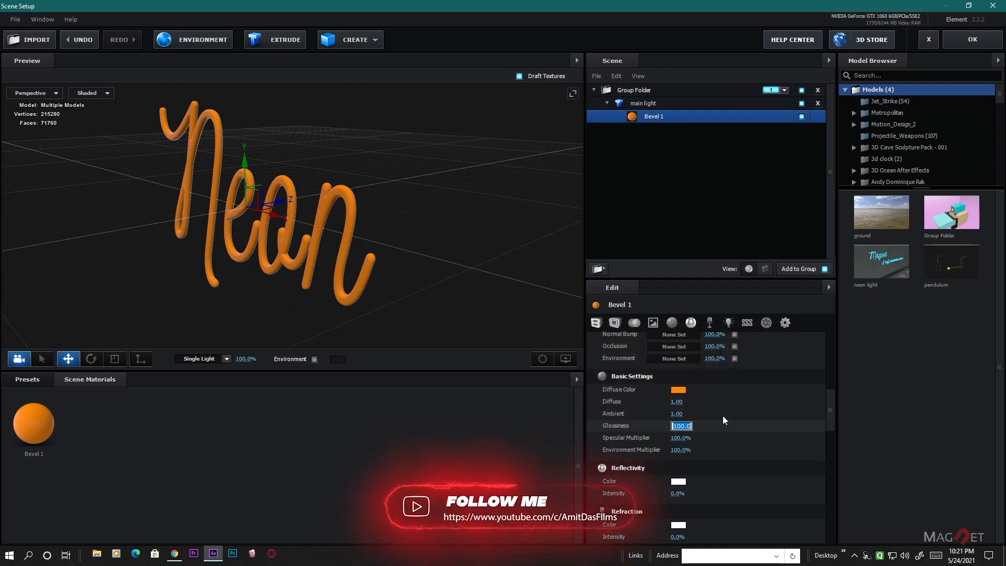
pyautogui.write('60')
pyautogui.press('Return')
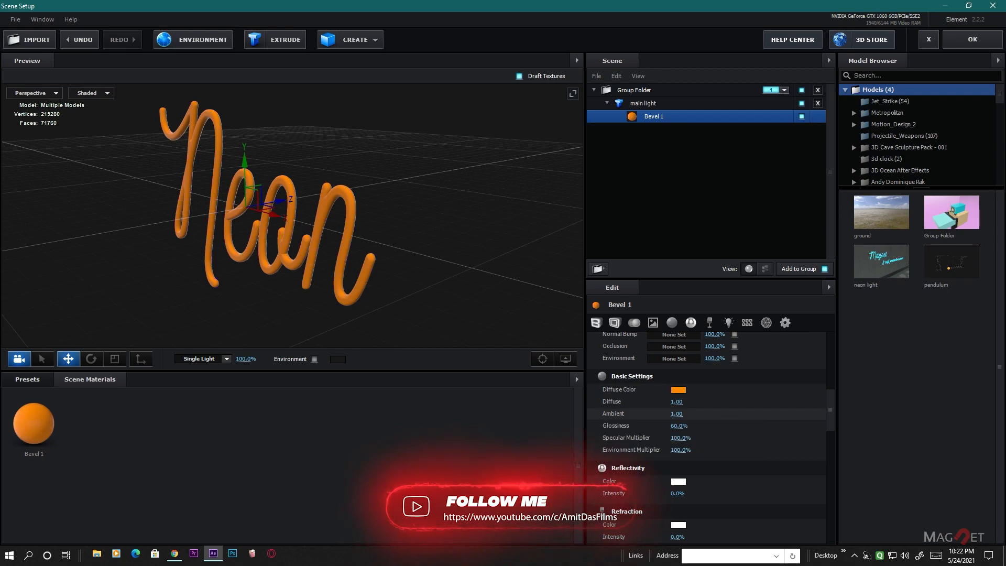
# - Set Bevel 1's Refraction Intensity to 100% and its Distortion (IoR) to 2.27
pyautogui.scroll(-1, 592, 449)
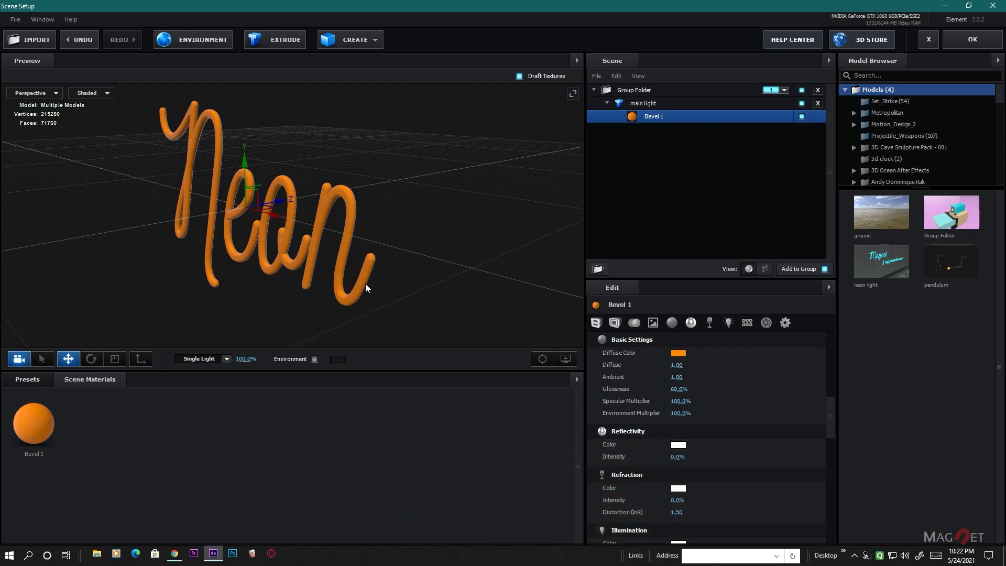
pyautogui.scroll(-1, 643, 441)
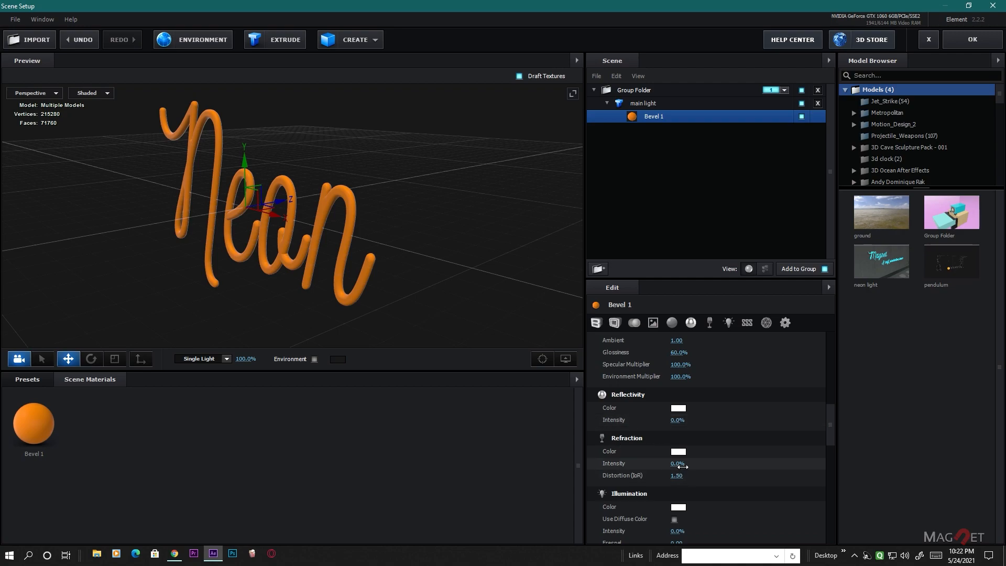
pyautogui.moveTo(682, 466); pyautogui.dragTo(873, 467)
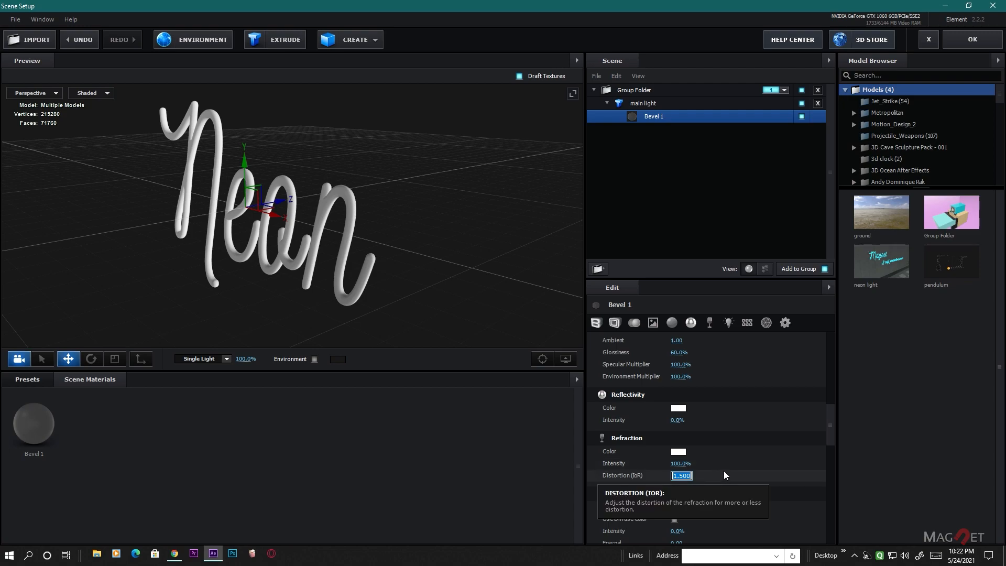
pyautogui.write('2.27')
pyautogui.press('Return')
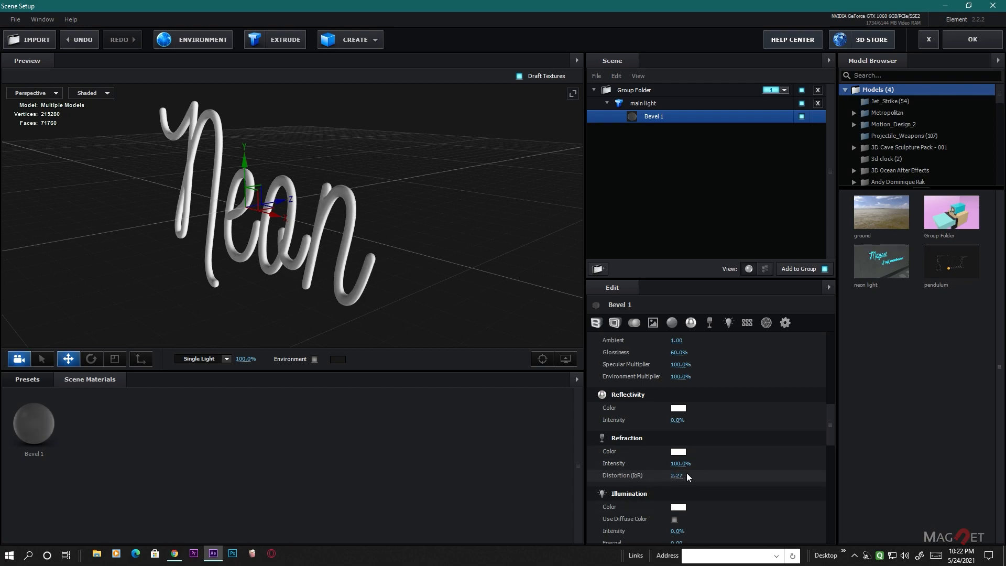
pyautogui.scroll(-3, 722, 471)
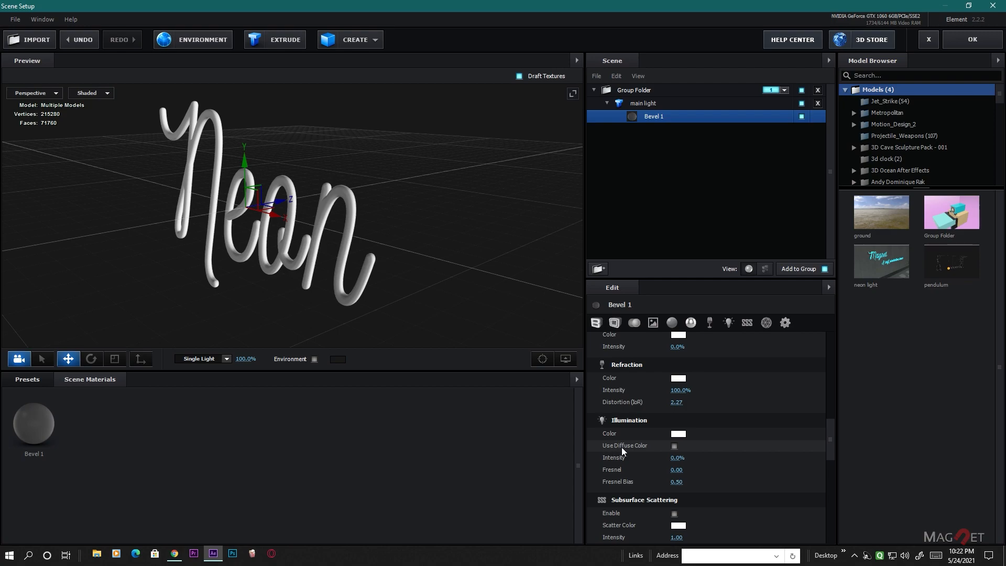
# - Copy Bevel 1's orange Diffuse Color and paste it onto its Illumination Color
pyautogui.scroll(10, 676, 461)
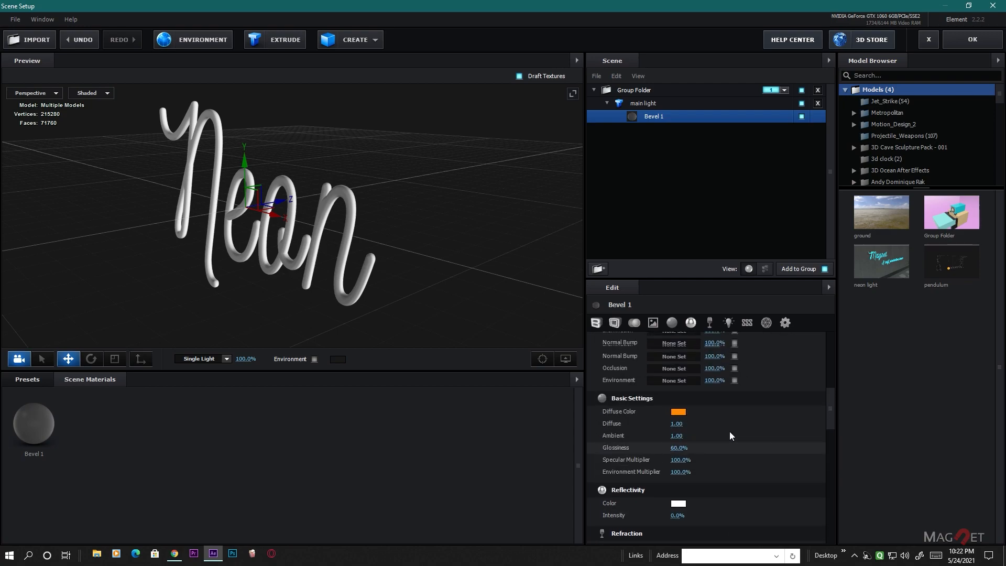
pyautogui.scroll(1, 679, 483)
pyautogui.rightClick(677, 498)
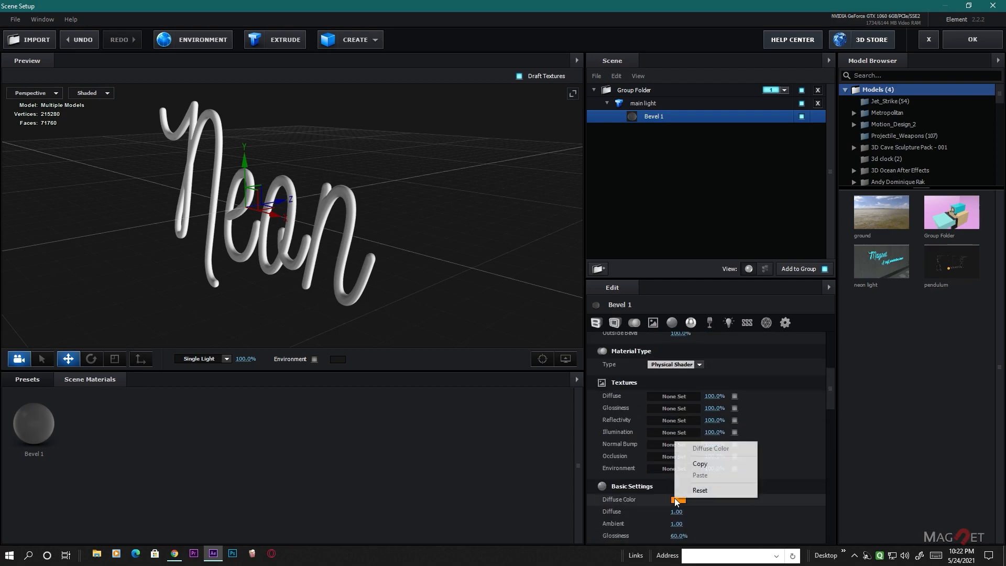
pyautogui.click(707, 466)
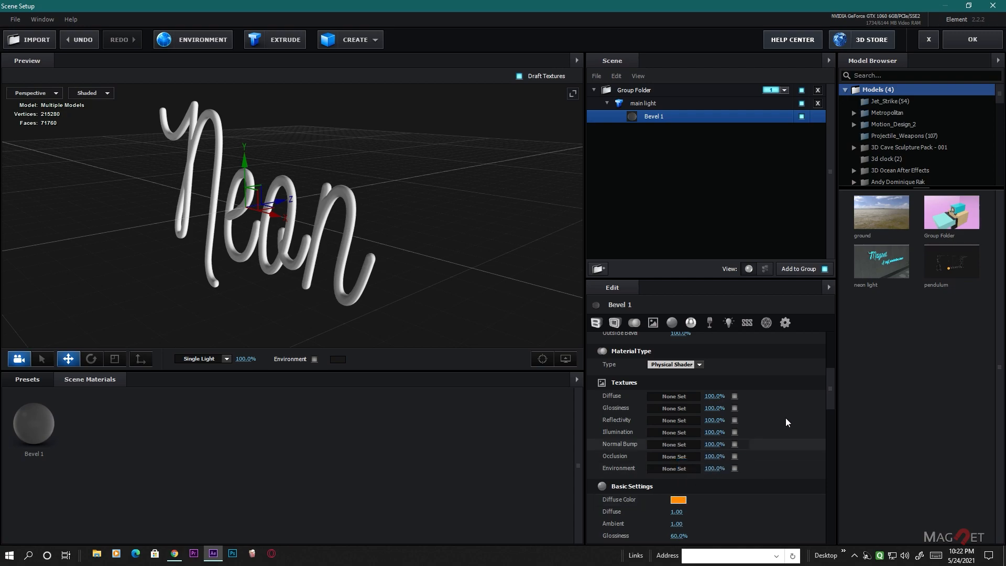
pyautogui.moveTo(829, 380); pyautogui.dragTo(829, 431)
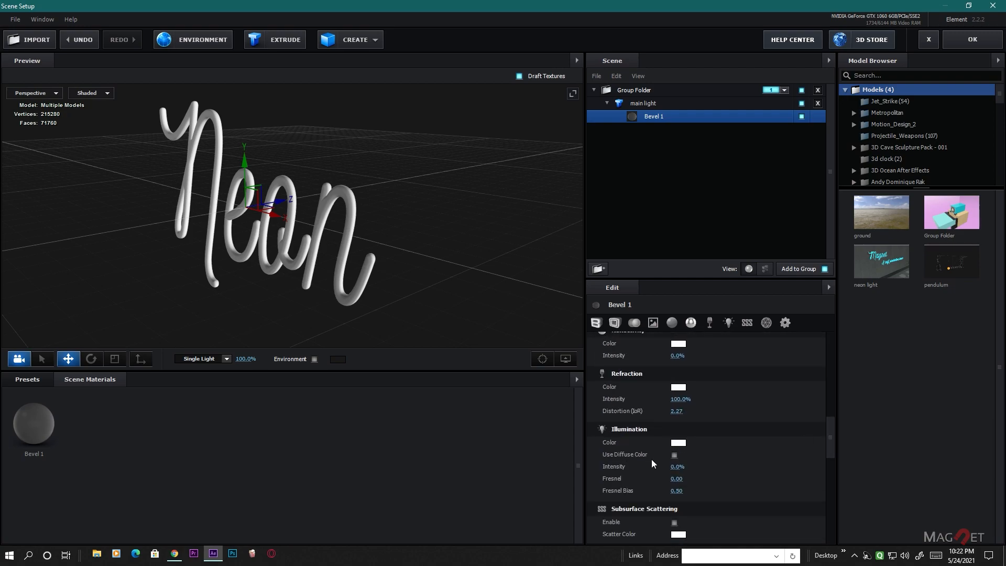
pyautogui.rightClick(674, 444)
pyautogui.click(703, 476)
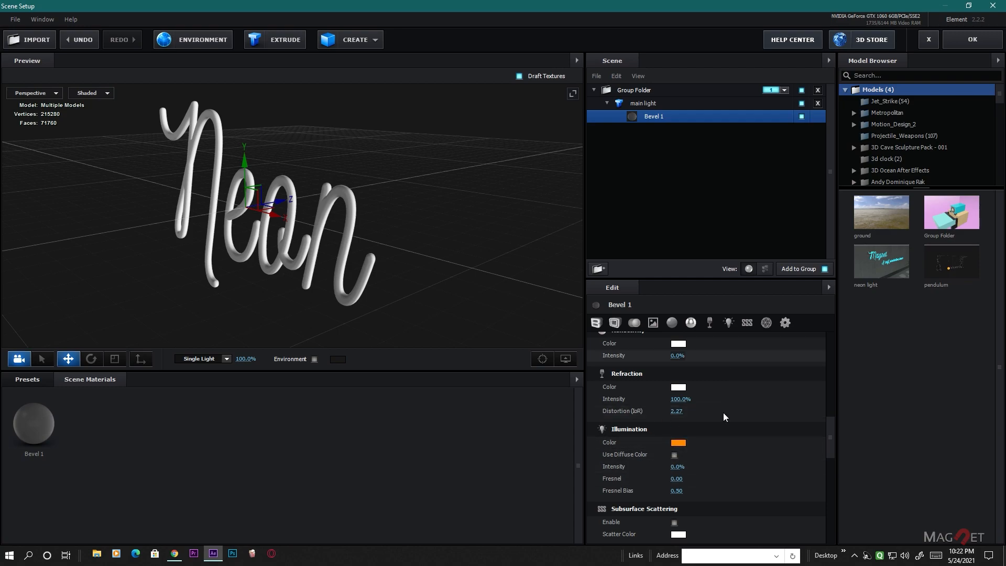
# - Undo the color pasted onto Bevel 1's Illumination
pyautogui.scroll(4, 728, 472)
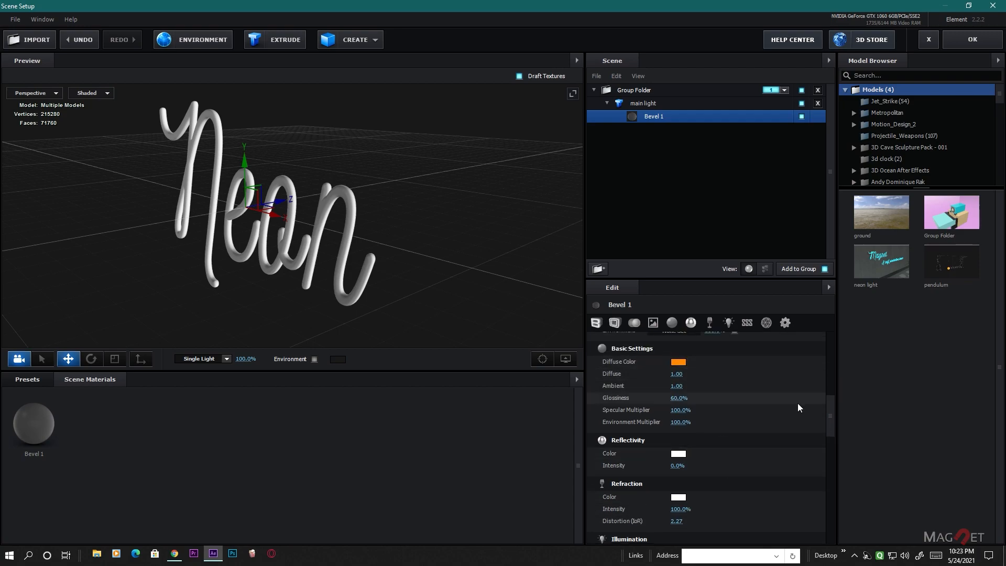
pyautogui.moveTo(829, 407); pyautogui.dragTo(830, 425)
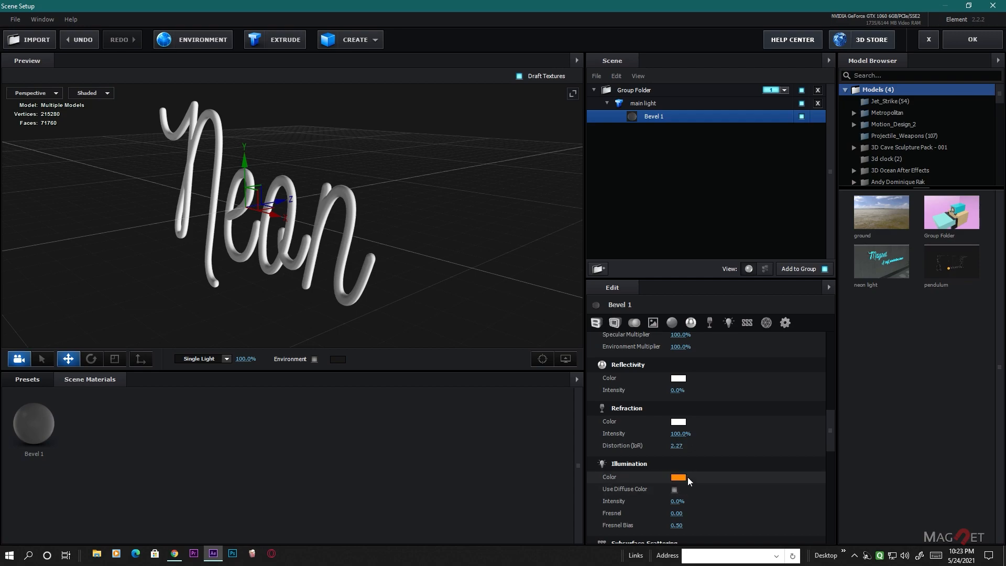
pyautogui.hotkey('ctrl', 'z')
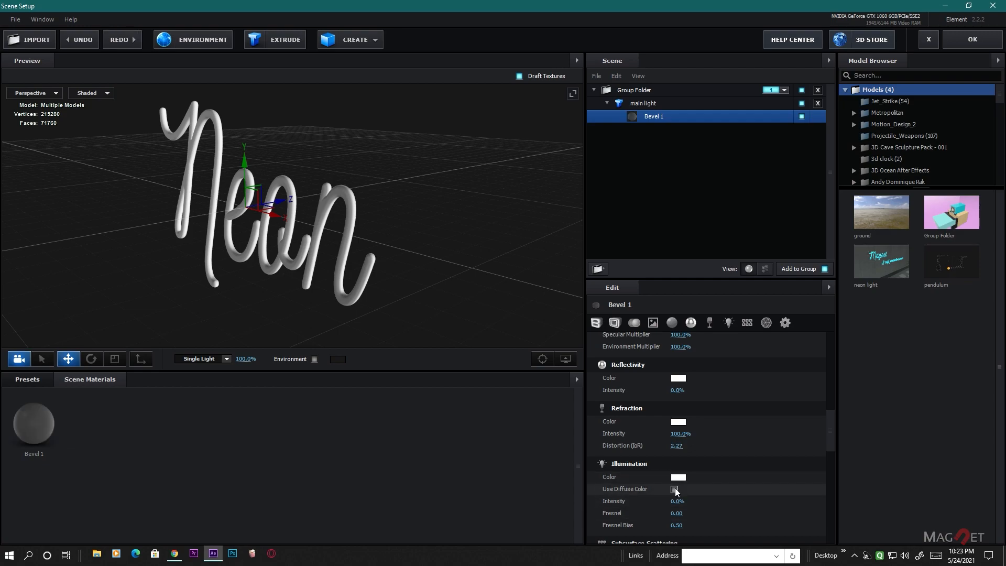
# - Enable Use Diffuse Color in Bevel 1's Illumination settings and set the Illumination Intensity to 2000%
pyautogui.click(675, 489)
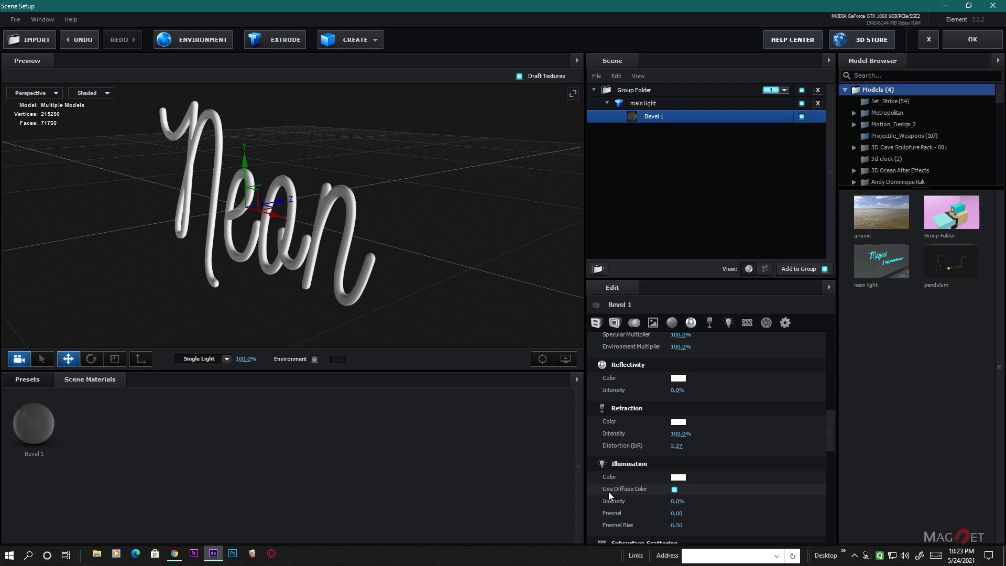
pyautogui.moveTo(832, 429)
pyautogui.mouseDown()
pyautogui.moveTo(832, 388)
pyautogui.moveTo(834, 417)
pyautogui.mouseUp()
pyautogui.scroll(-1, 834, 420)
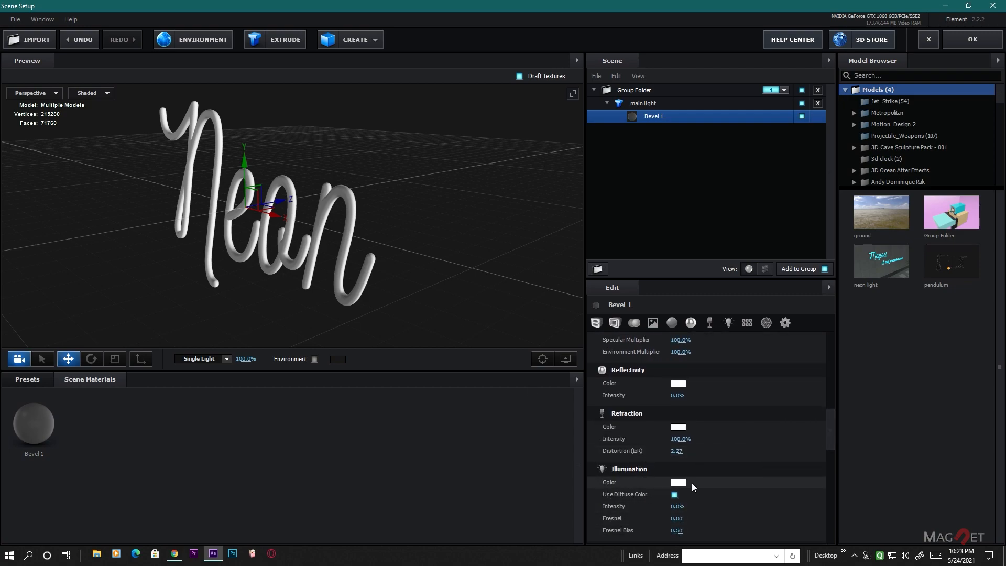
pyautogui.moveTo(832, 430); pyautogui.dragTo(830, 436)
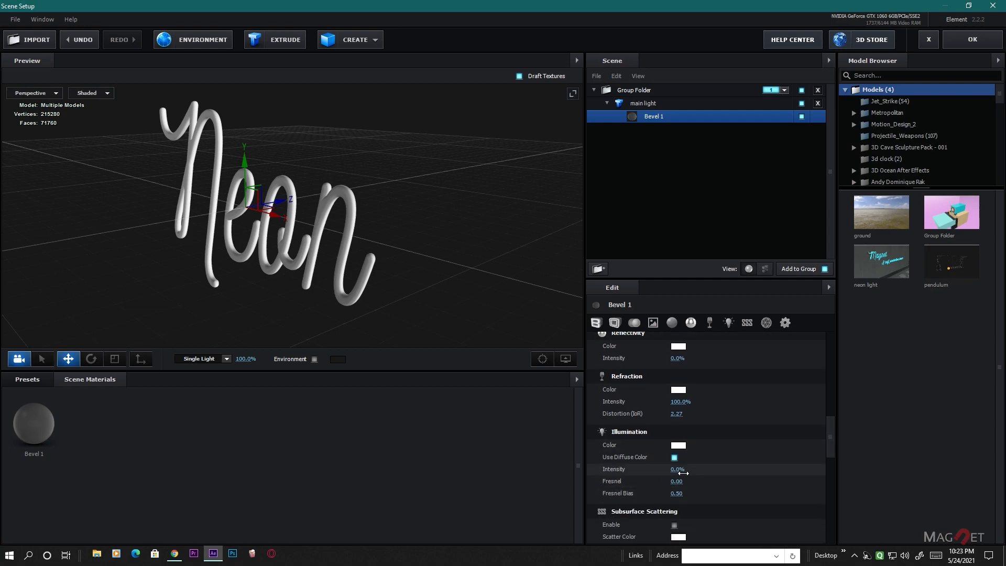
pyautogui.write('1000')
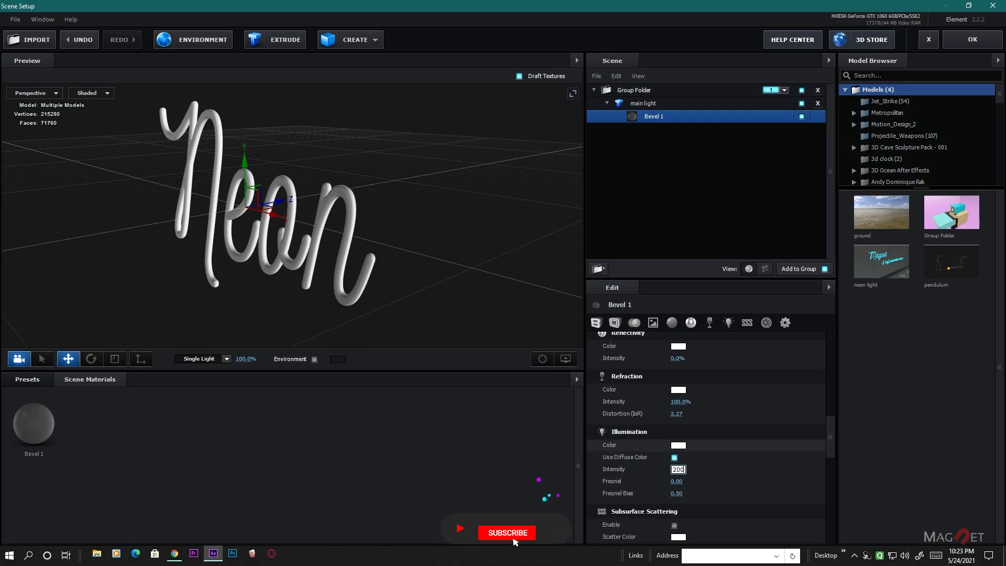
pyautogui.press('Return')
pyautogui.moveTo(263, 260); pyautogui.dragTo(463, 229)
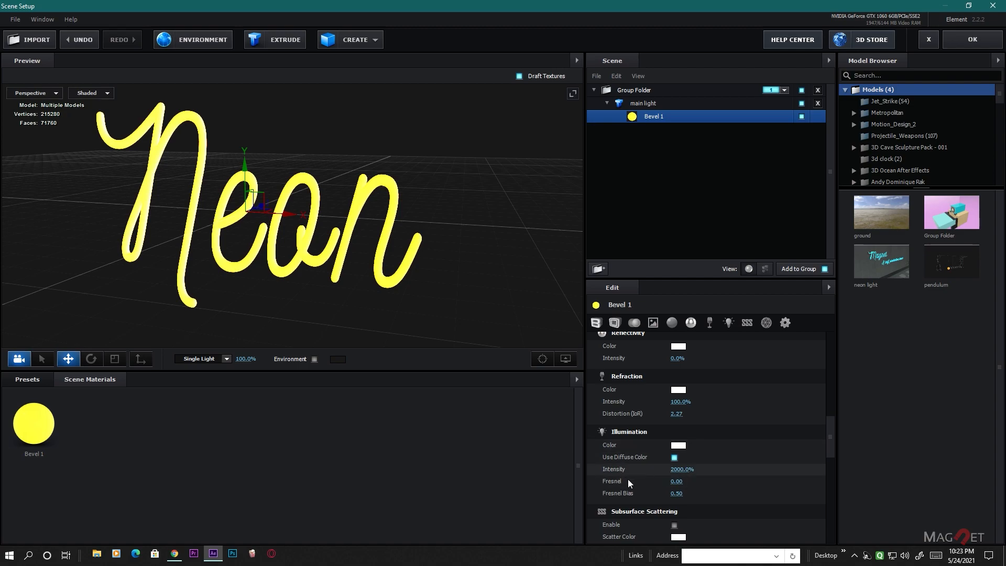
# - Set Bevel 1's Illumination Fresnel to 0.80 and its Fresnel Bias to 0.8
pyautogui.click(676, 480)
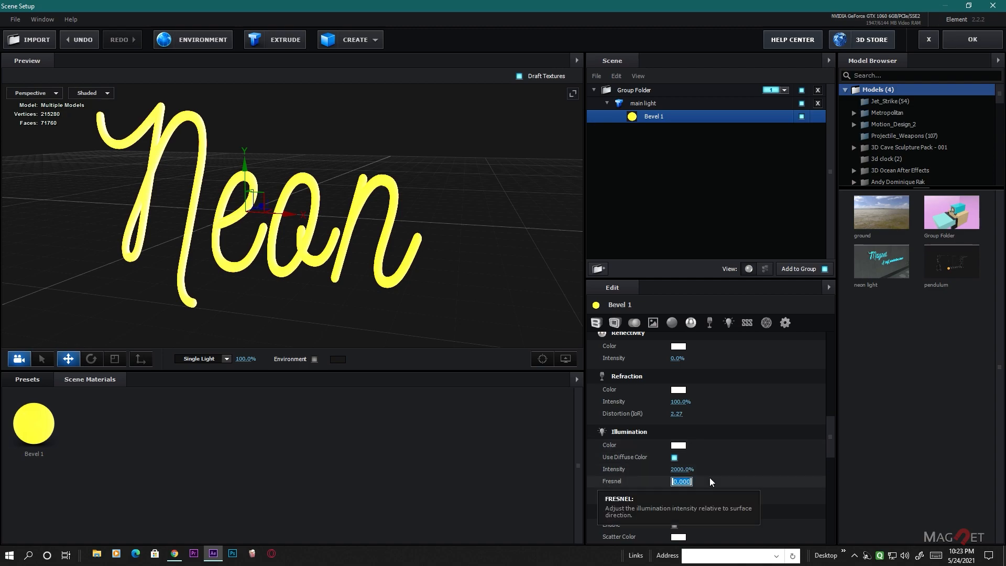
pyautogui.write('.8')
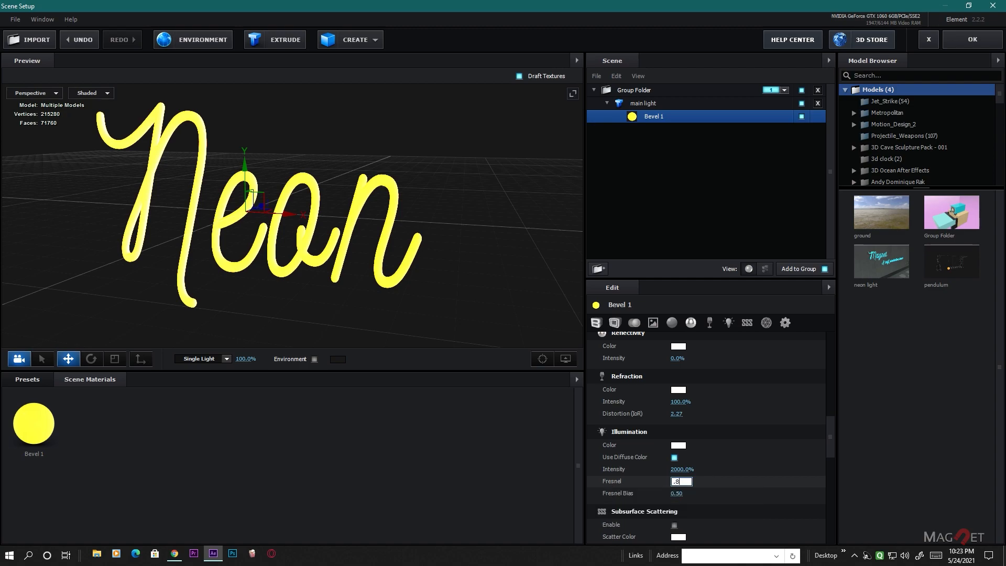
pyautogui.press('Return')
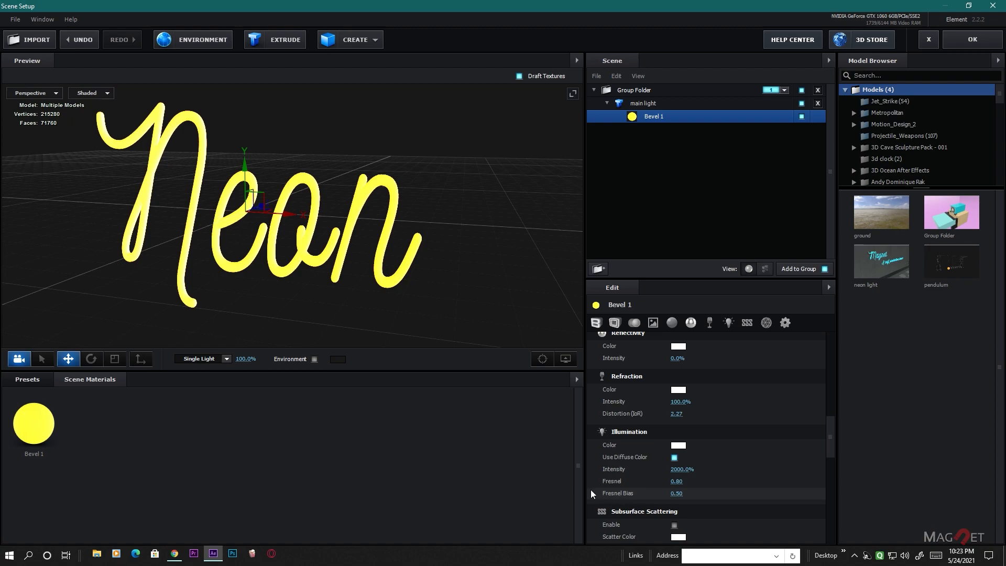
pyautogui.click(682, 496)
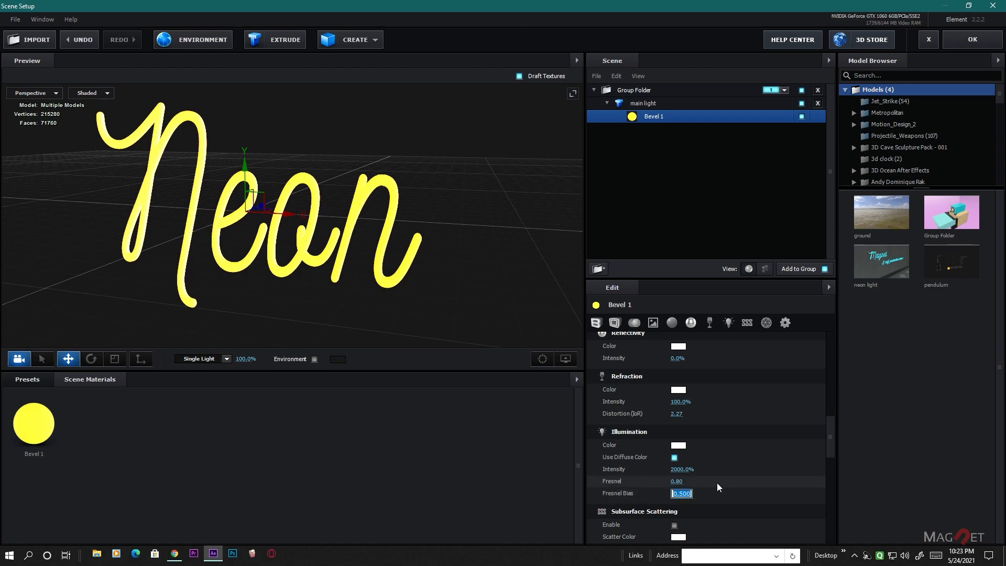
pyautogui.write('.8')
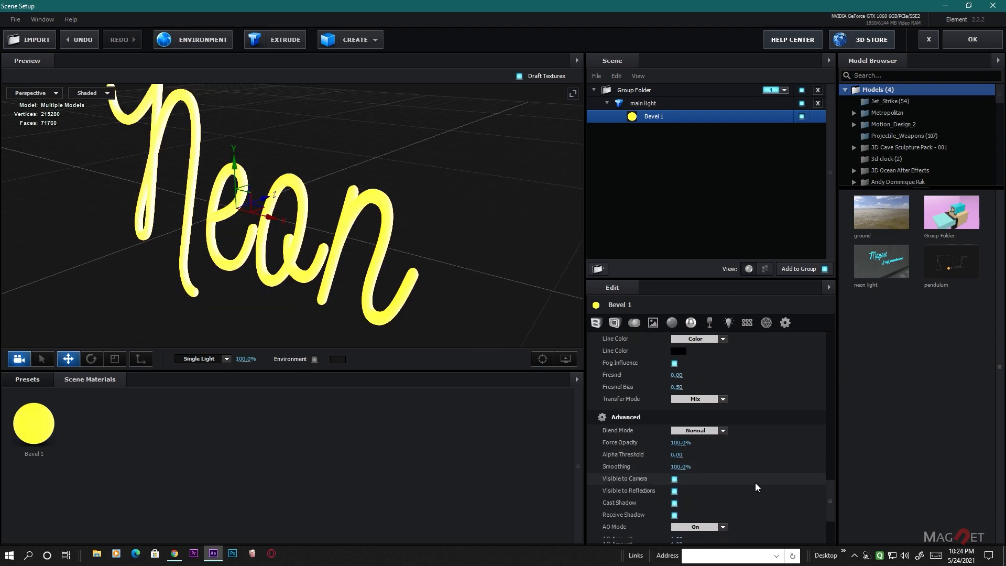
# - Try Draw Backfaces in Bevel 1's Advanced settings and switch it back off
pyautogui.scroll(-4, 755, 483)
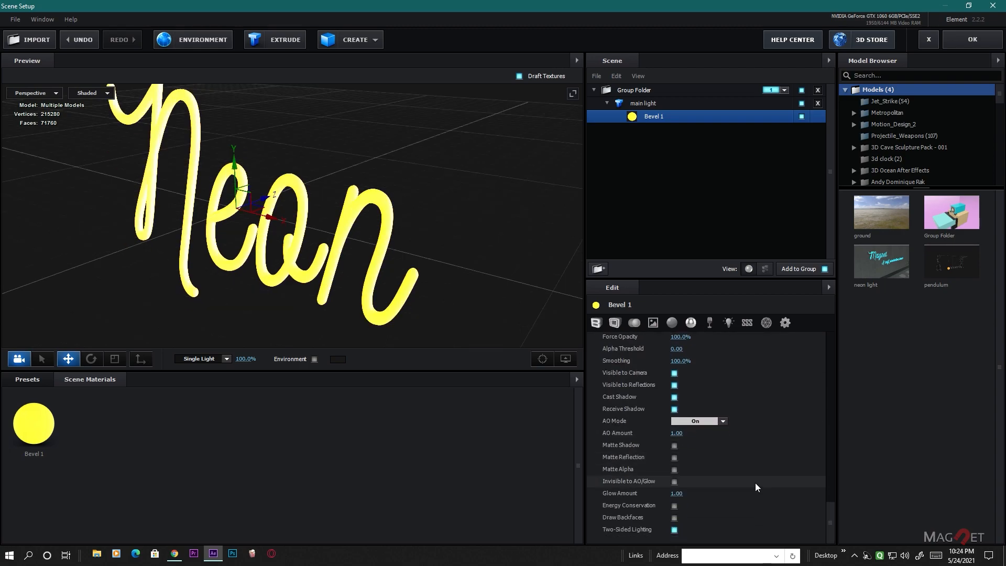
pyautogui.click(674, 517)
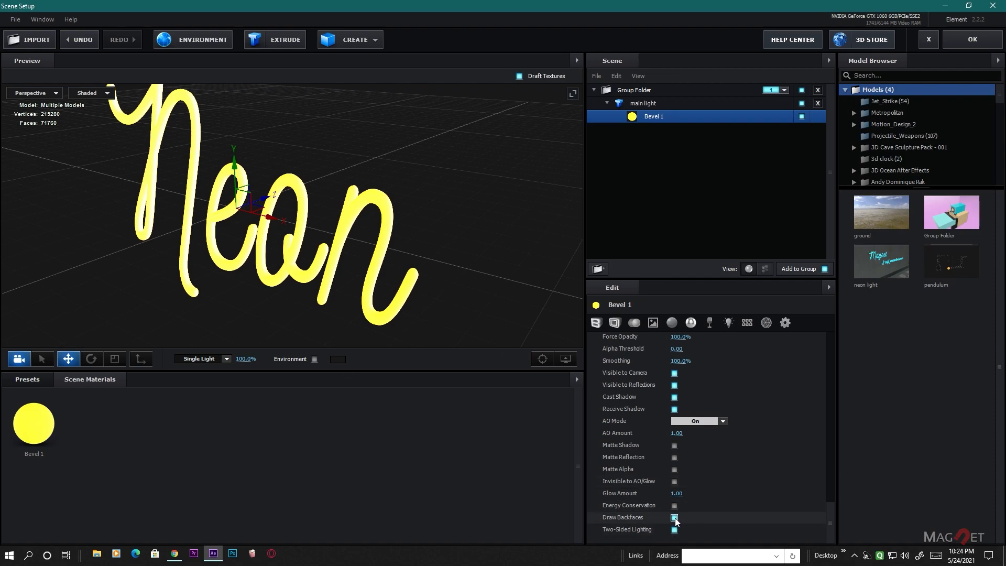
pyautogui.click(674, 517)
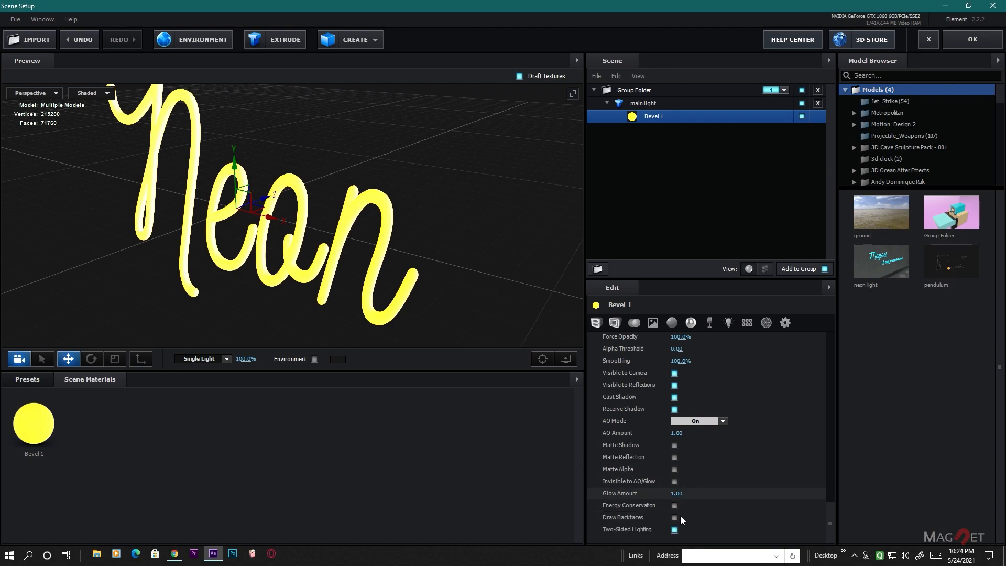
pyautogui.scroll(3, 752, 495)
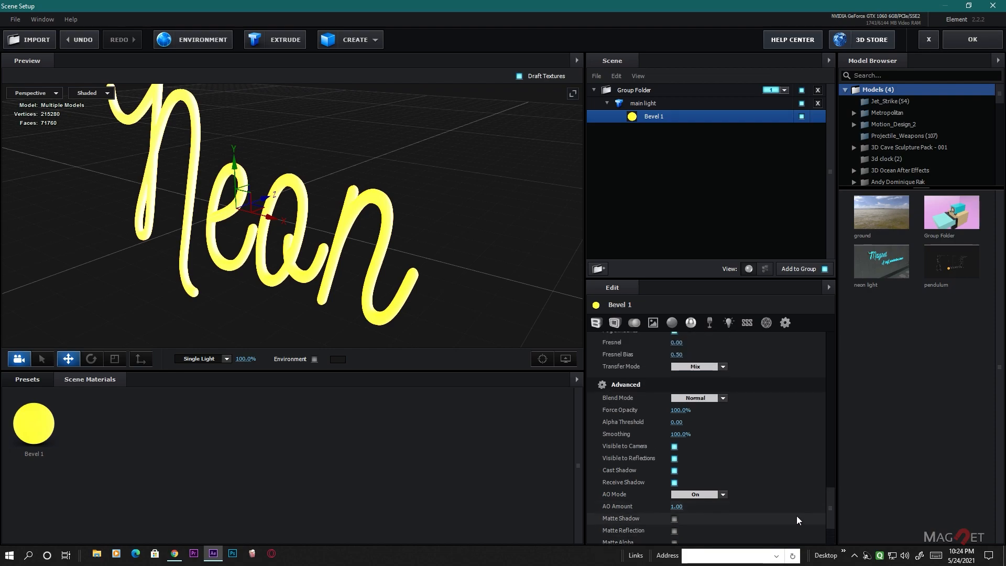
pyautogui.moveTo(446, 206); pyautogui.dragTo(364, 218)
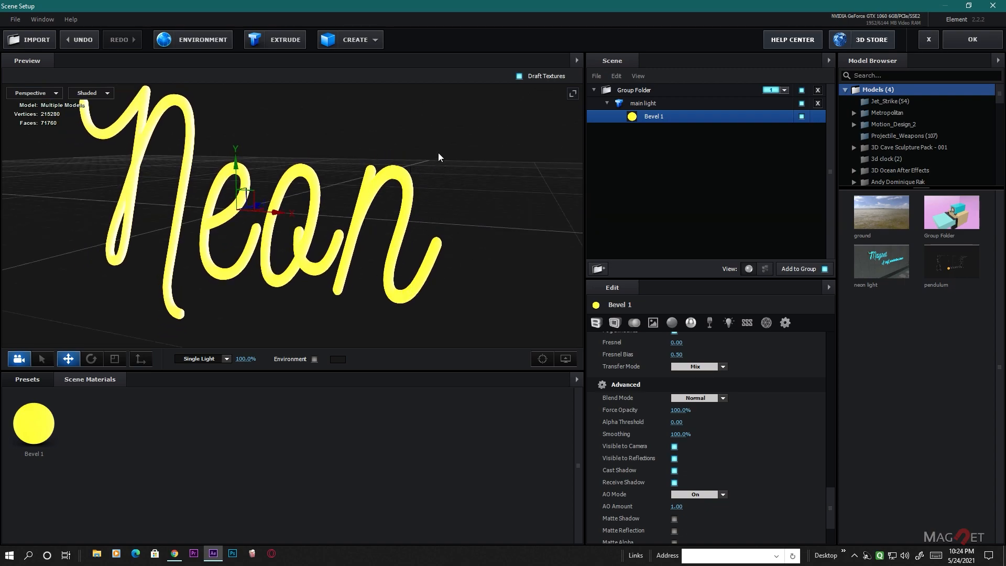
# - Duplicate the main light model and give the copy its own Bevel 1 material using Duplicate and Replace
pyautogui.click(643, 104)
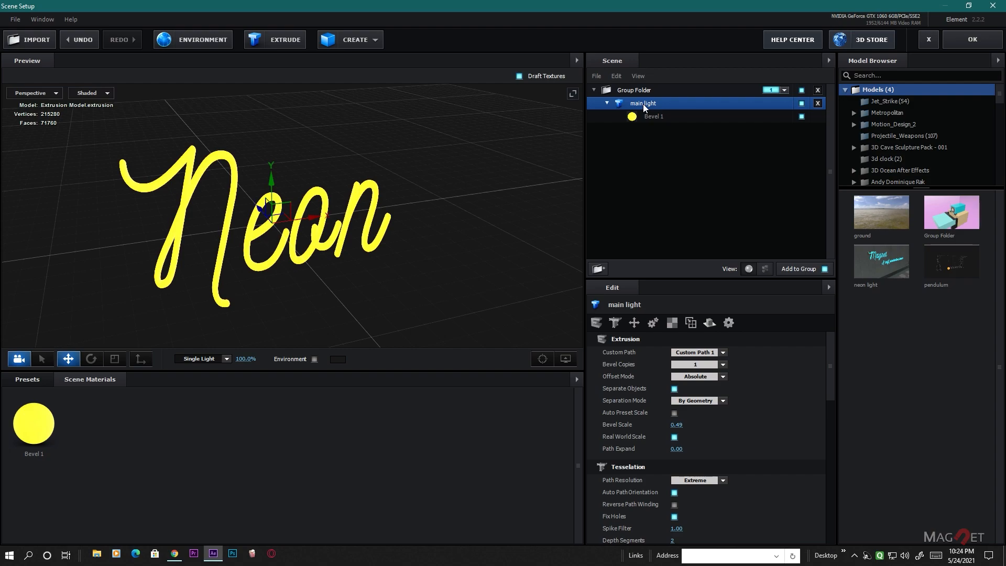
pyautogui.hotkey('ctrl', 'd')
pyautogui.click(643, 129)
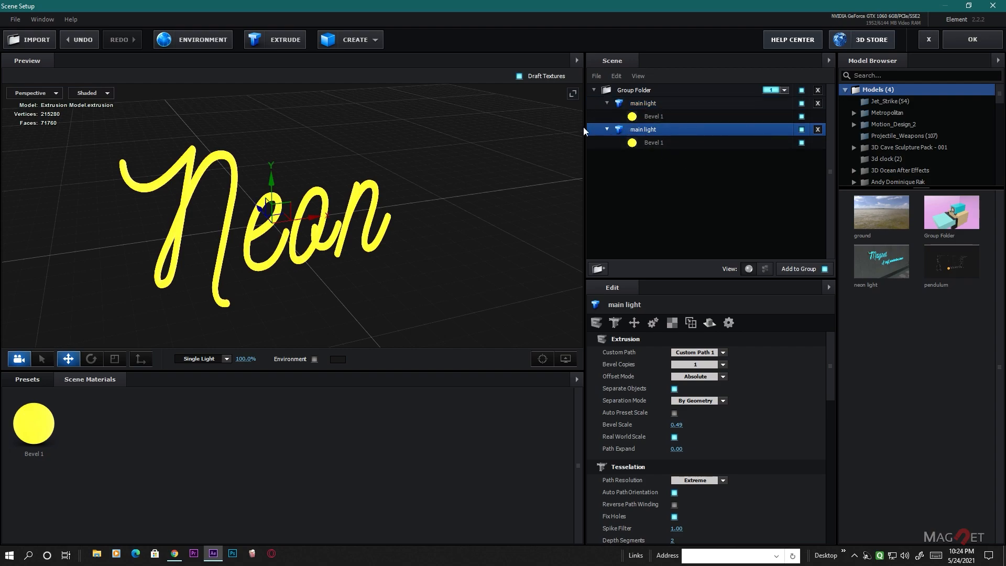
pyautogui.click(650, 142)
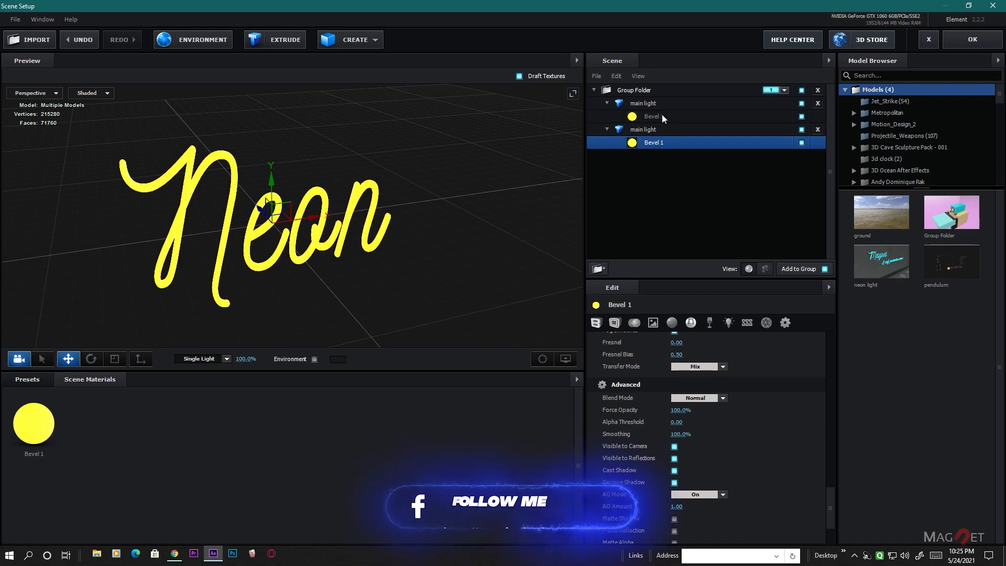
pyautogui.rightClick(654, 145)
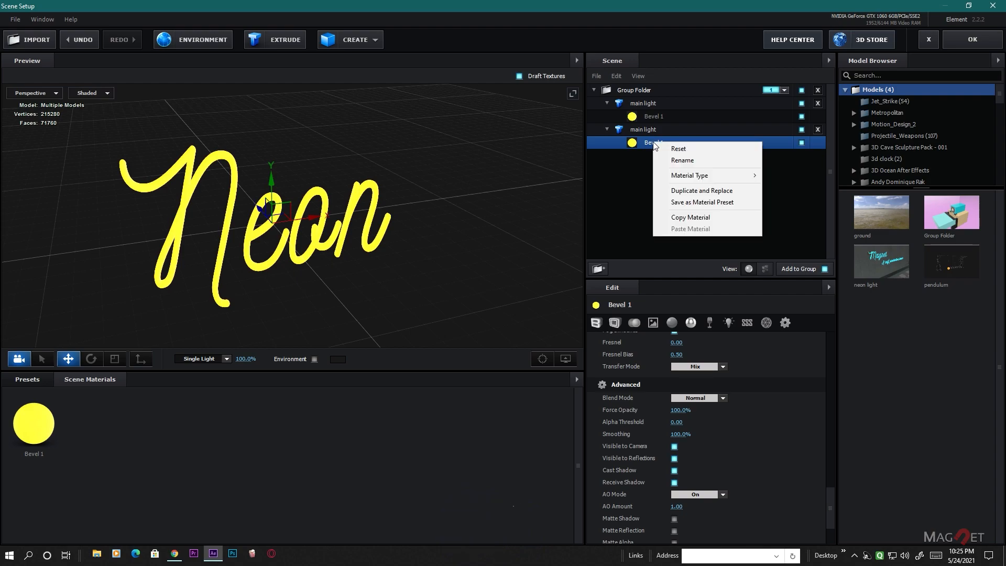
pyautogui.click(700, 192)
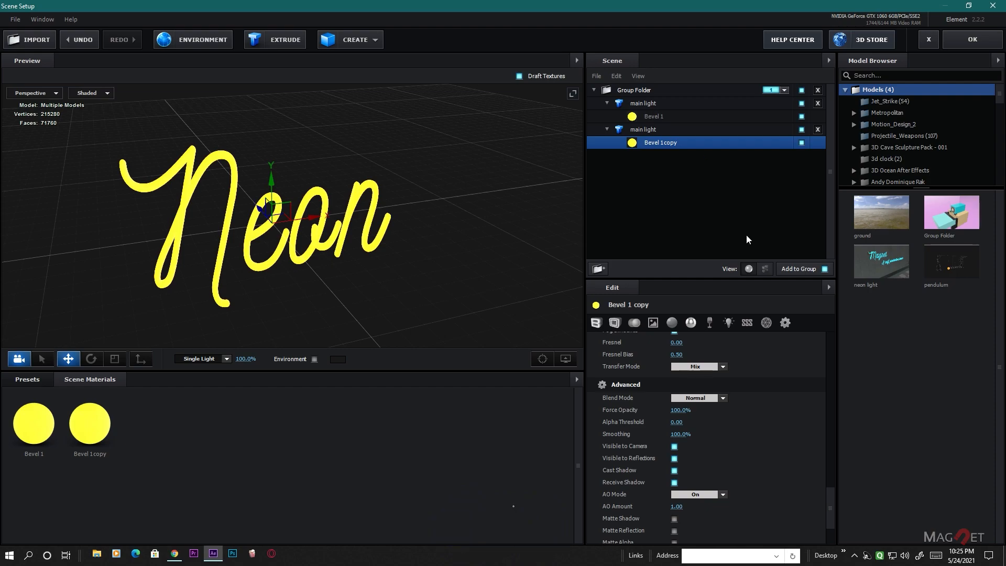
# - Rename the duplicated main light model as "light cover"
pyautogui.click(647, 130)
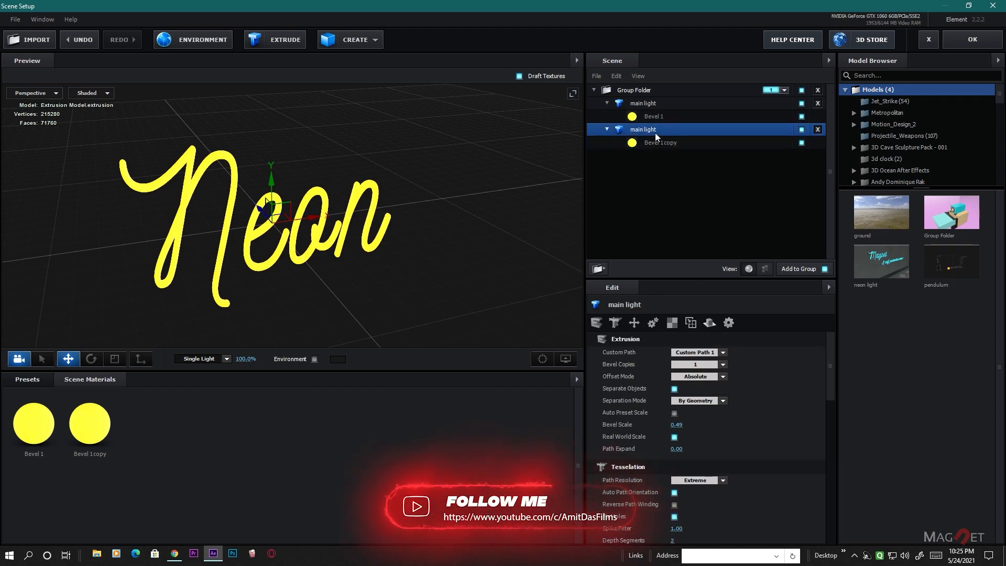
pyautogui.click(646, 103)
pyautogui.click(648, 130)
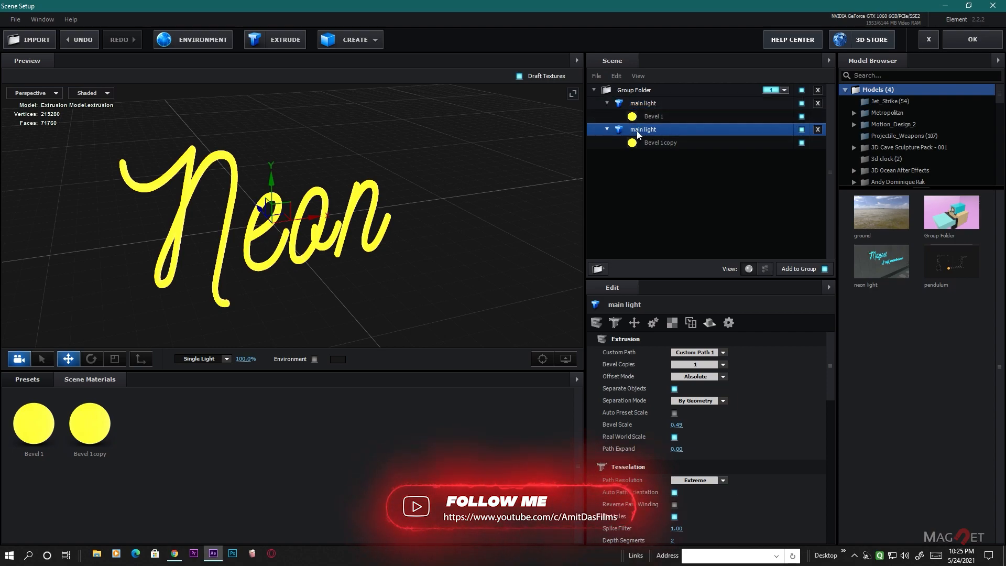
pyautogui.doubleClick(646, 131)
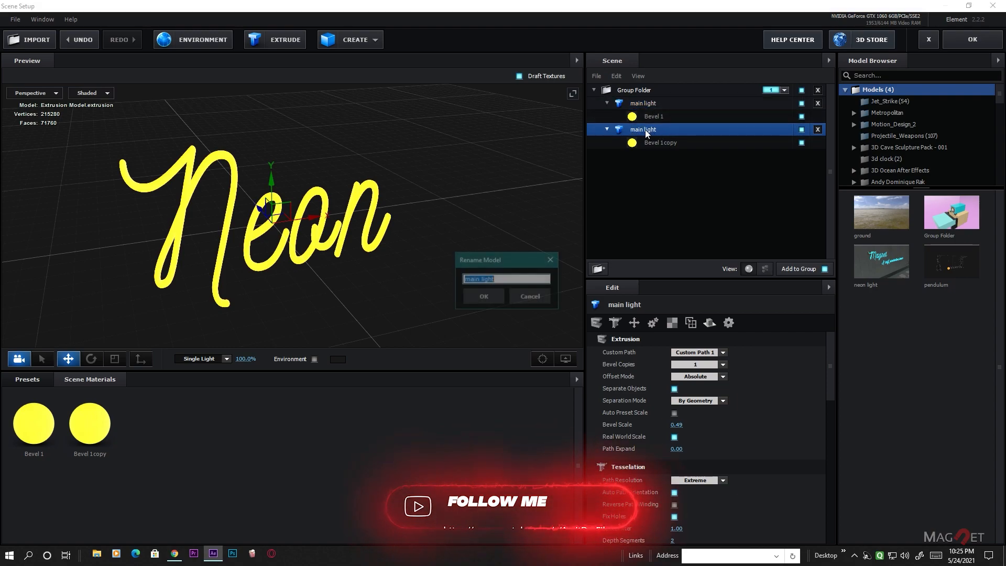
pyautogui.write('light')
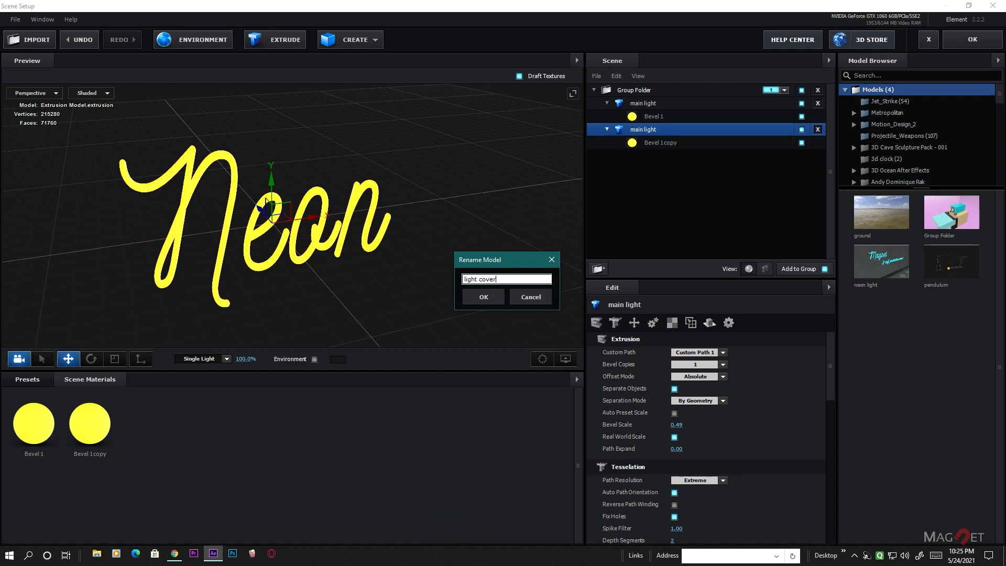
pyautogui.click(486, 296)
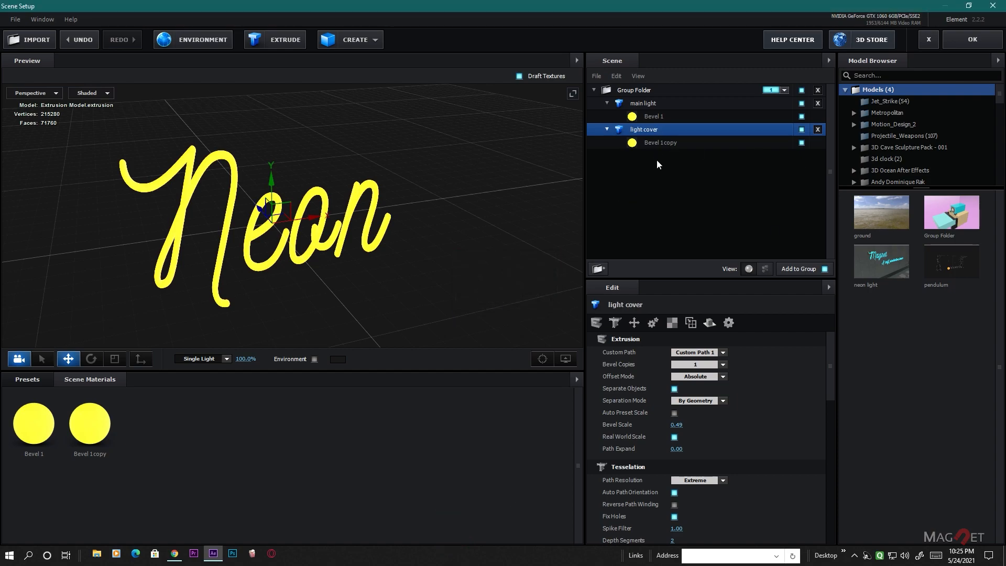
# - Reduce the Bevel Size of the main light's Bevel 1 material to 5.59
pyautogui.click(663, 141)
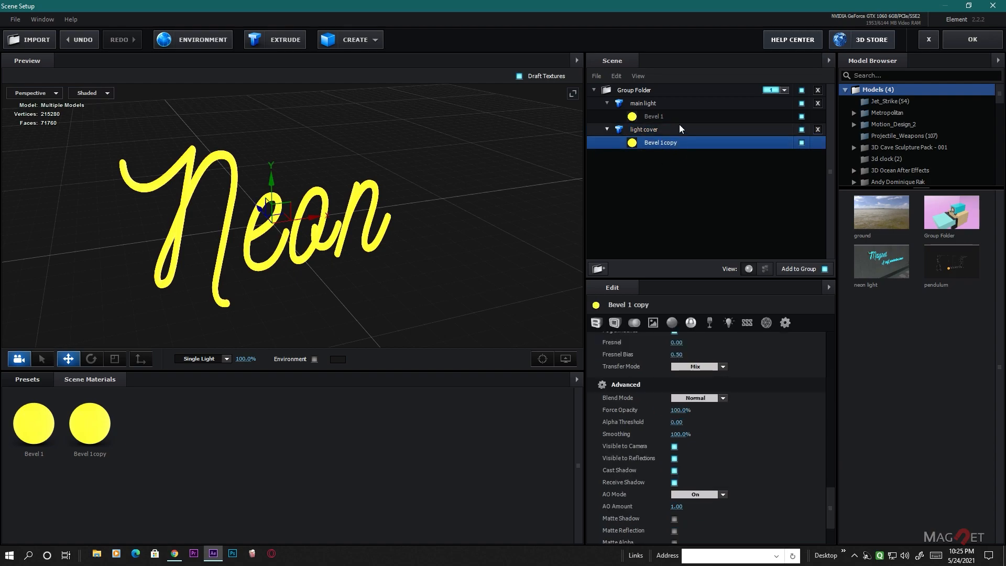
pyautogui.click(644, 104)
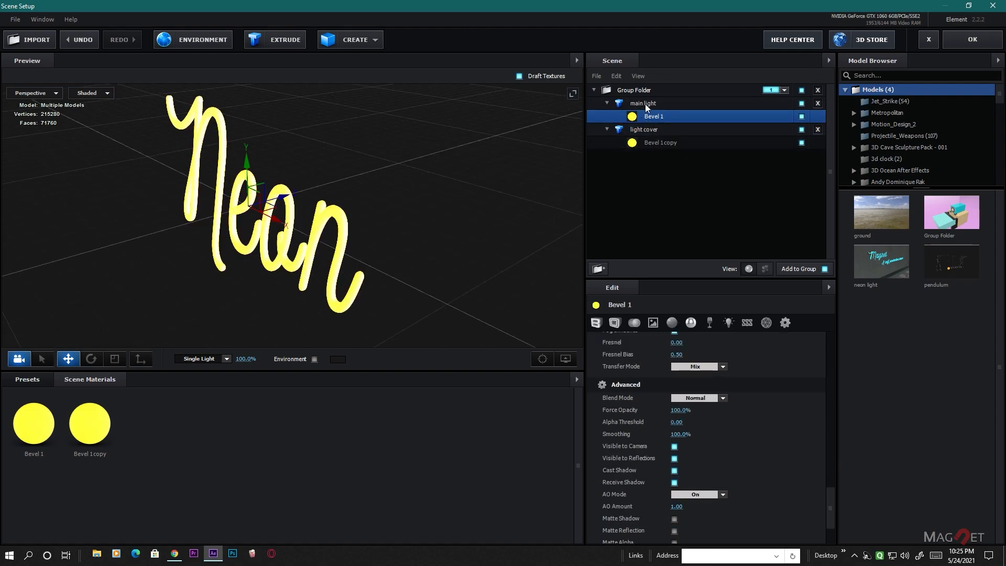
pyautogui.click(650, 115)
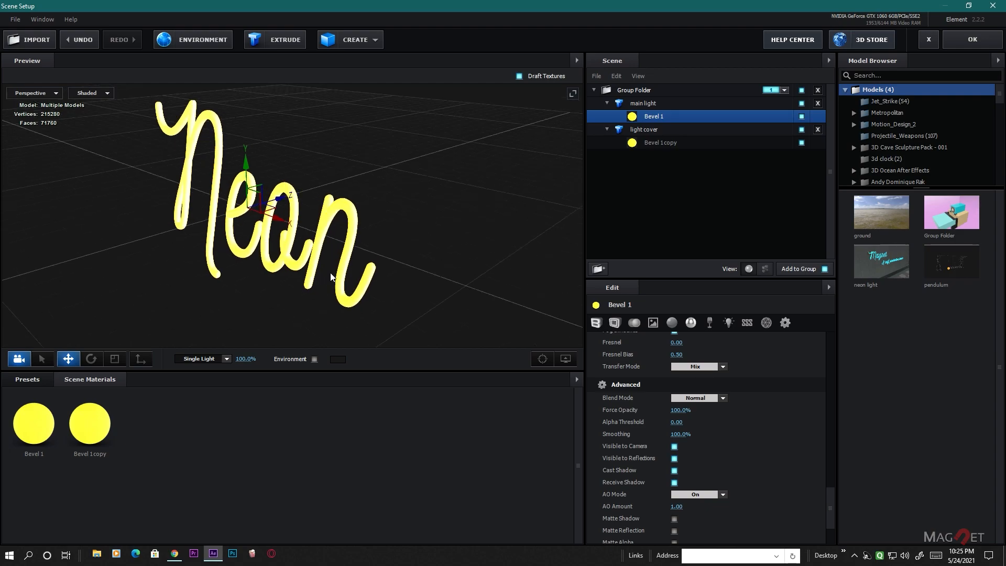
pyautogui.moveTo(832, 505); pyautogui.dragTo(744, 363)
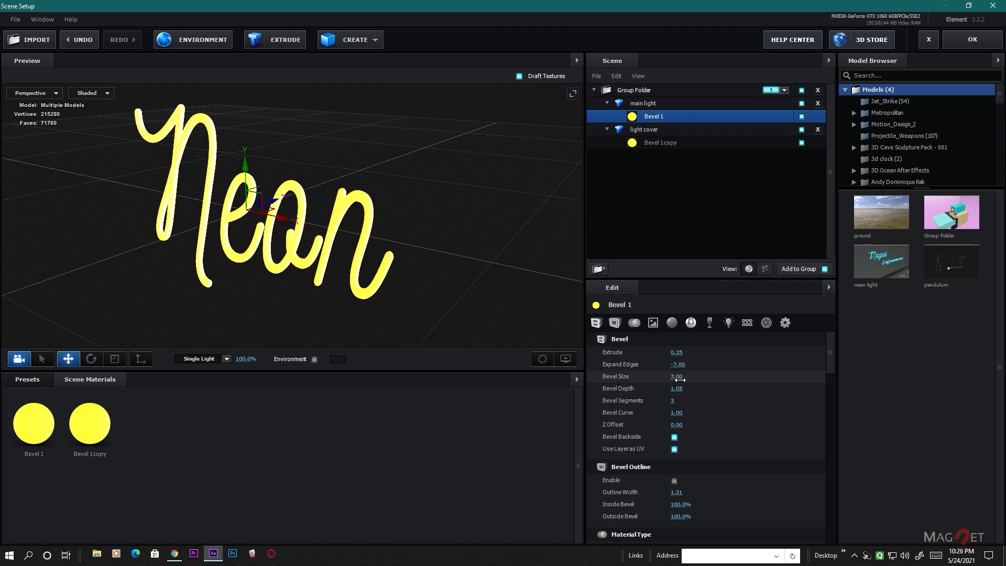
pyautogui.moveTo(680, 379); pyautogui.dragTo(618, 384)
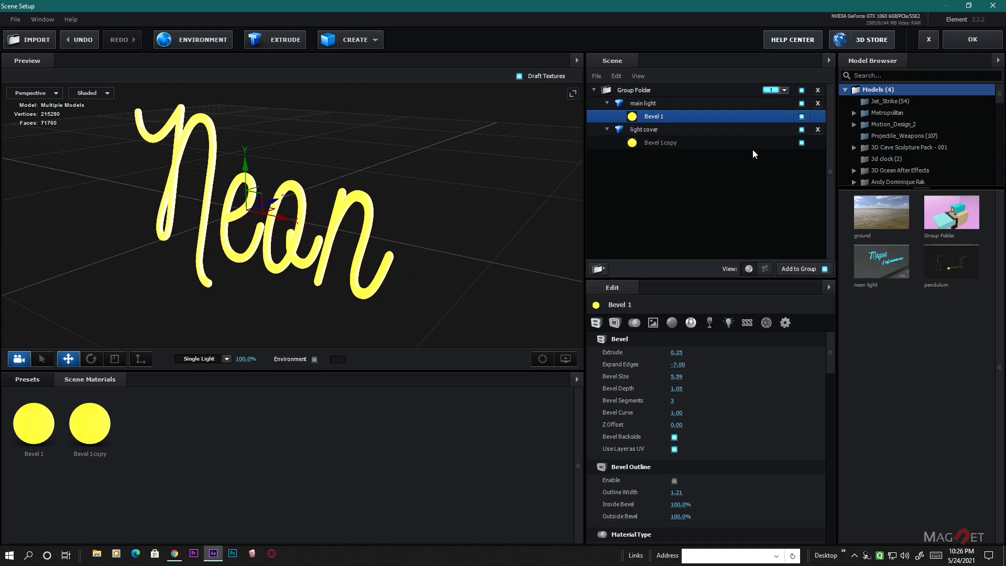
# - Hide the light cover model and reduce the main light's Bevel 1 Bevel Size to 4.32
pyautogui.click(646, 129)
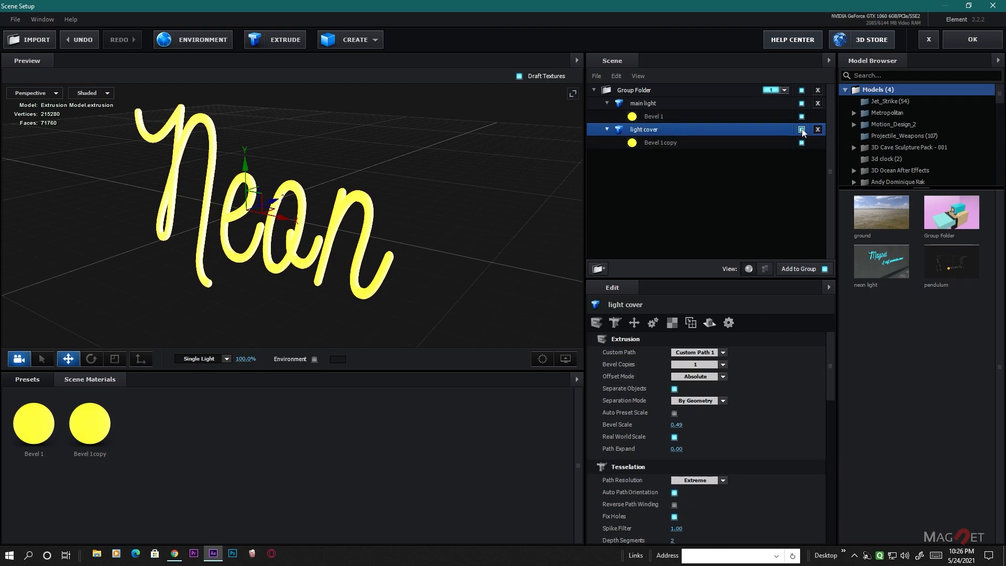
pyautogui.click(802, 129)
pyautogui.click(652, 116)
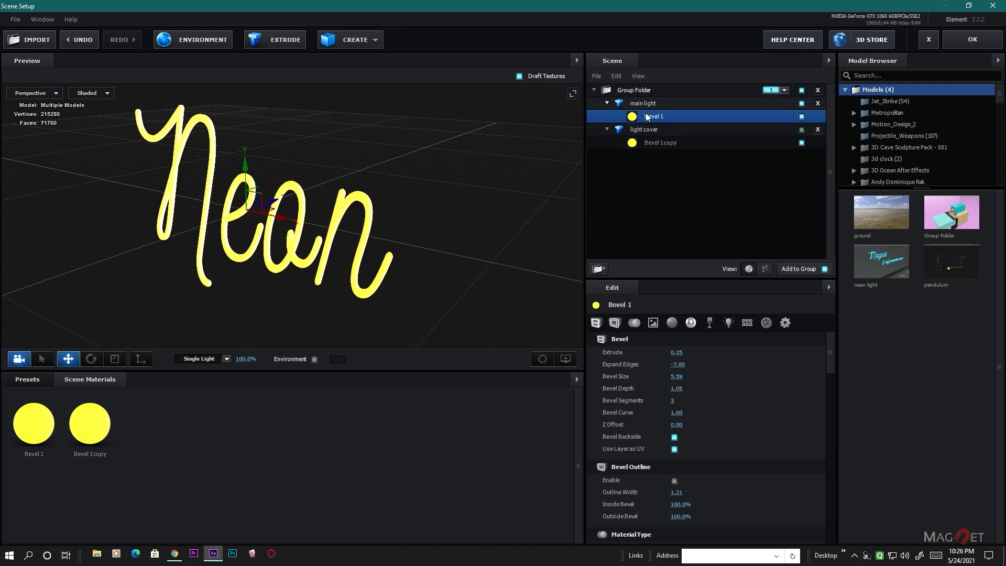
pyautogui.moveTo(682, 382); pyautogui.dragTo(626, 392)
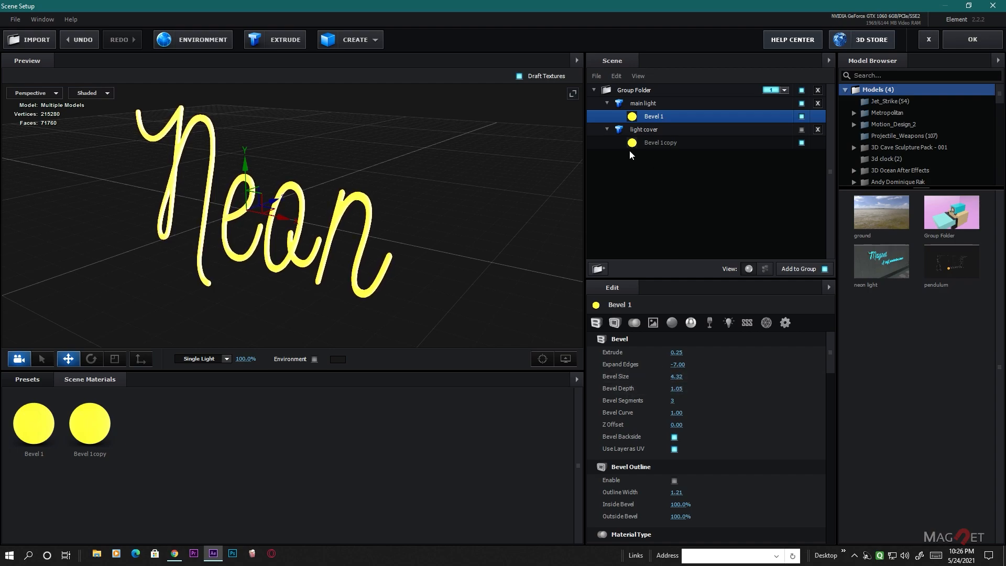
# - Make the light cover model visible again in the scene
pyautogui.click(651, 129)
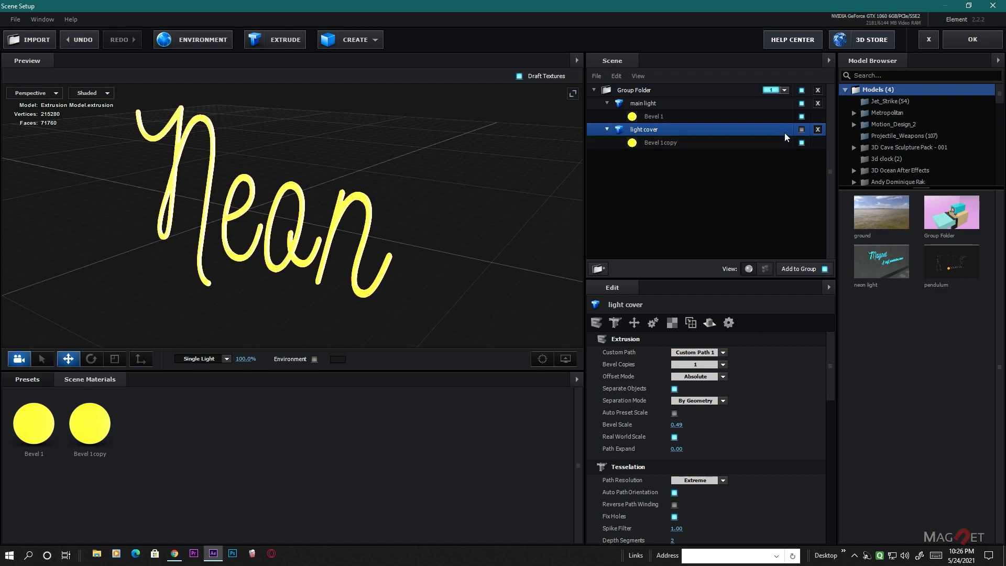
pyautogui.click(802, 129)
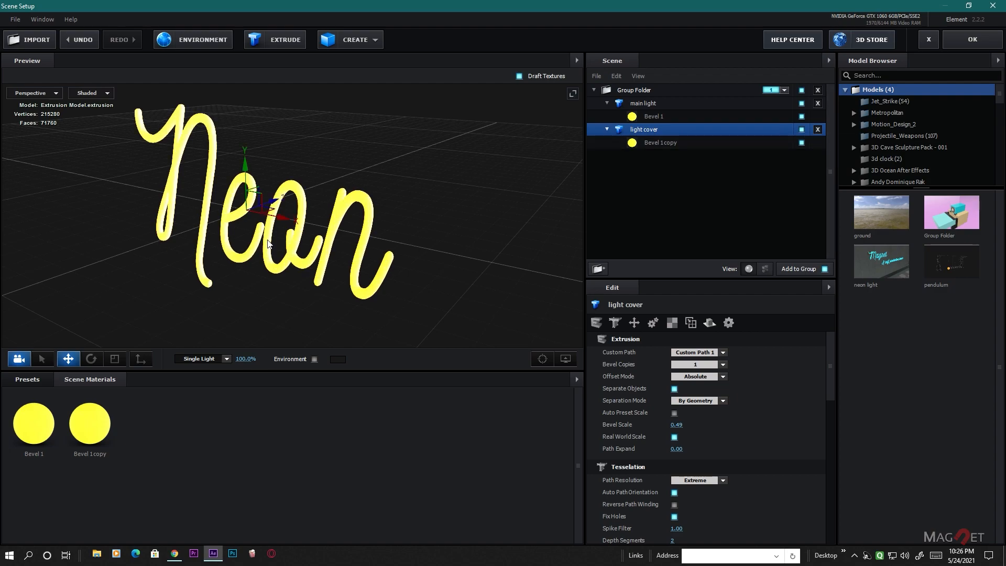
pyautogui.scroll(3, 391, 188)
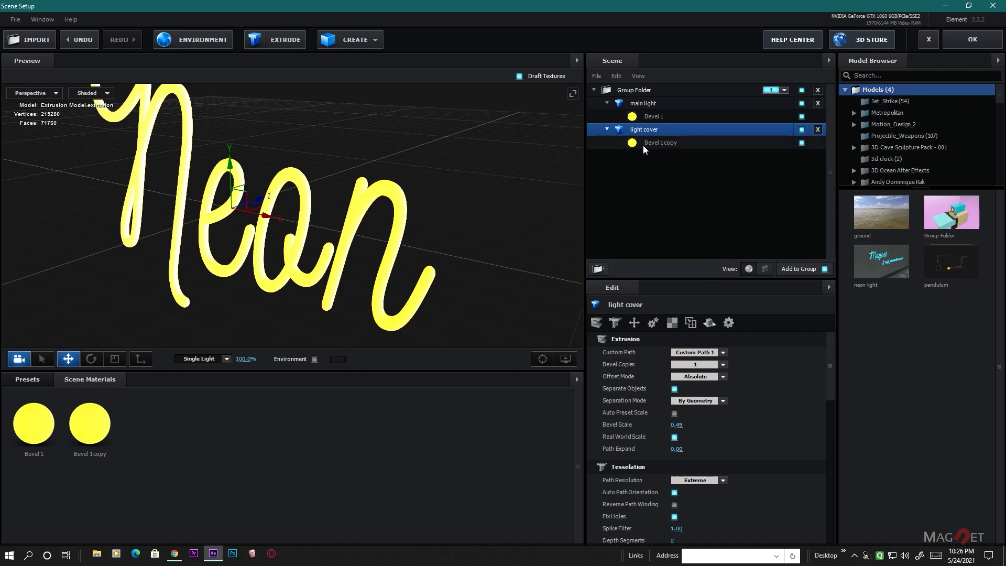
# - Set the Reflectivity Intensity of the light cover's Bevel 1 copy material to 100%
pyautogui.click(661, 142)
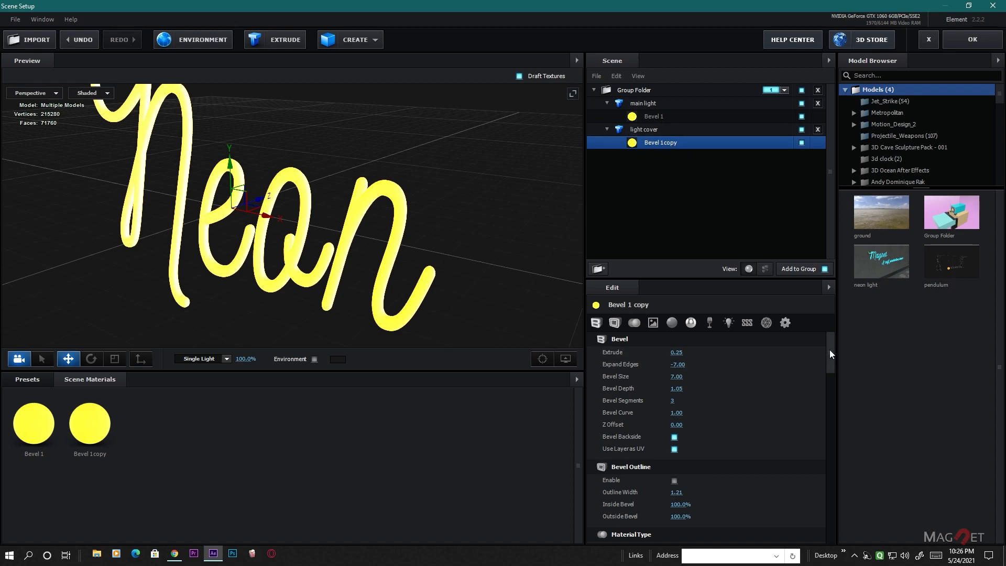
pyautogui.moveTo(831, 350); pyautogui.dragTo(832, 423)
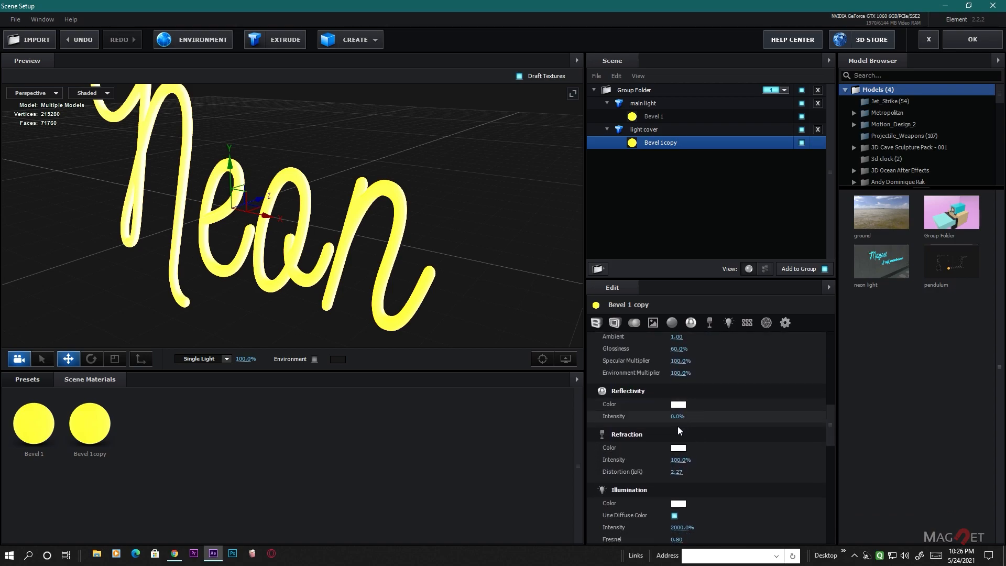
pyautogui.moveTo(679, 418); pyautogui.dragTo(831, 521)
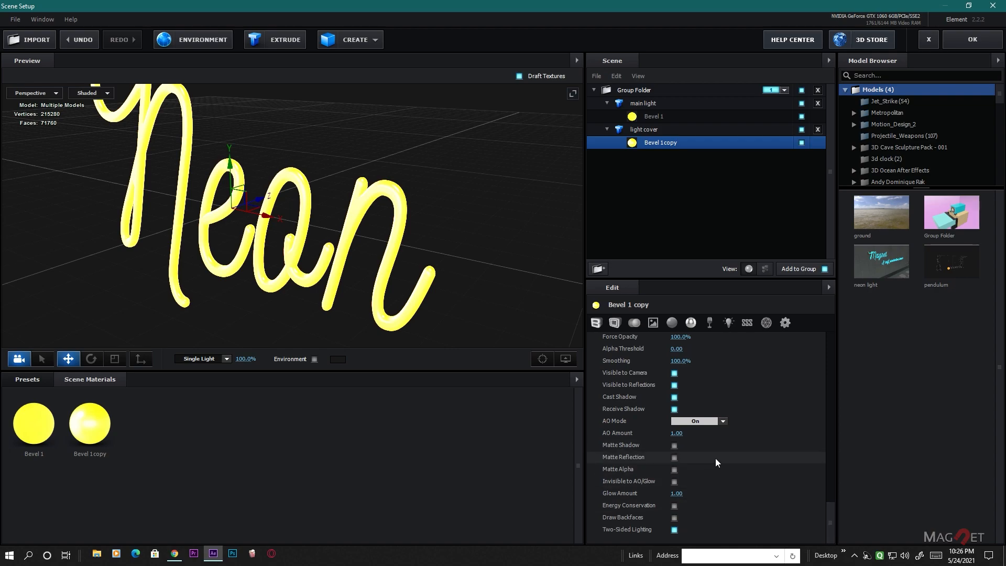
# - Set Bevel 1 copy's Force Opacity to 60% and inspect the cover on the letters up close
pyautogui.scroll(3, 715, 458)
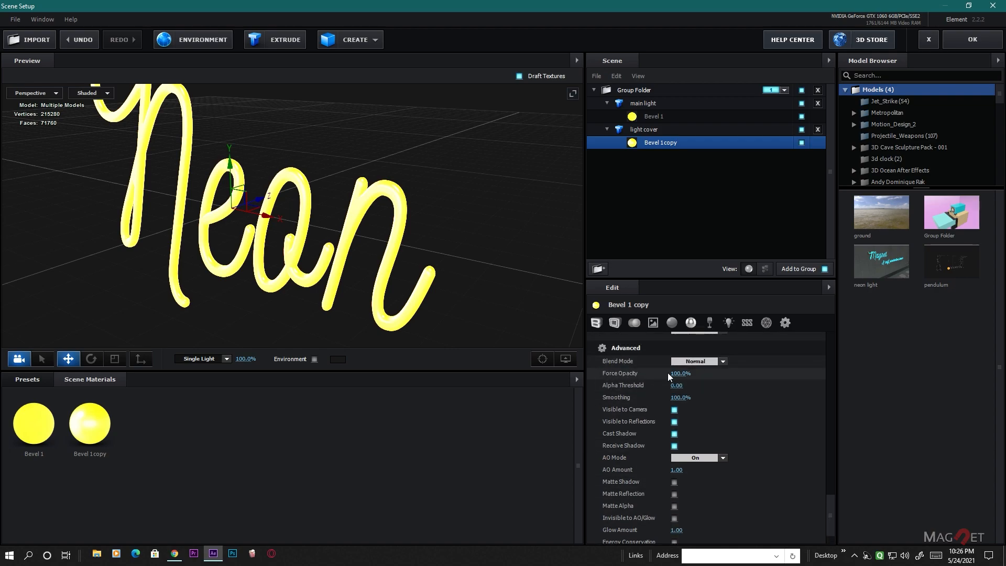
pyautogui.click(688, 373)
pyautogui.write('60')
pyautogui.press('Return')
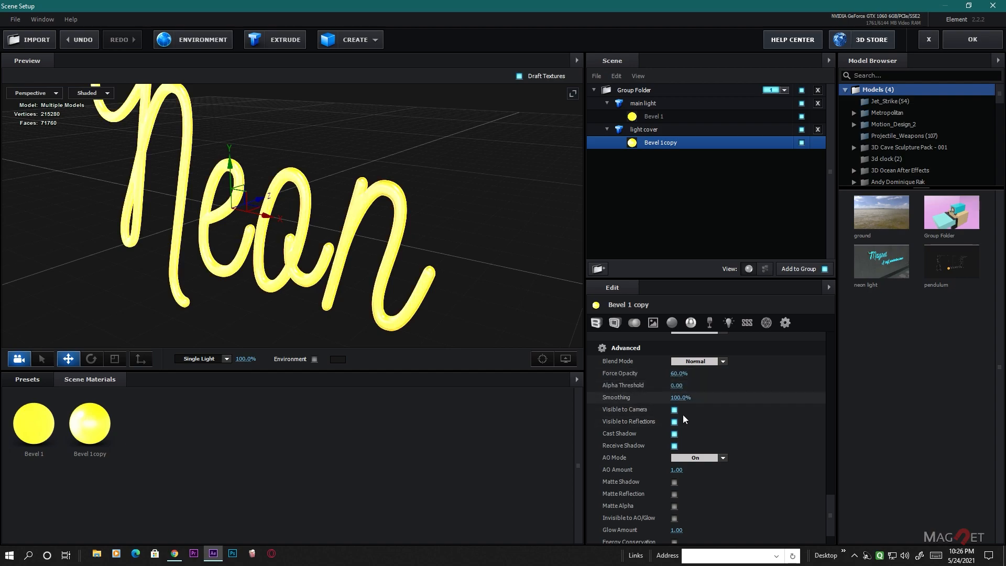
pyautogui.scroll(5, 361, 214)
pyautogui.moveTo(429, 240); pyautogui.dragTo(288, 258, button='middle')
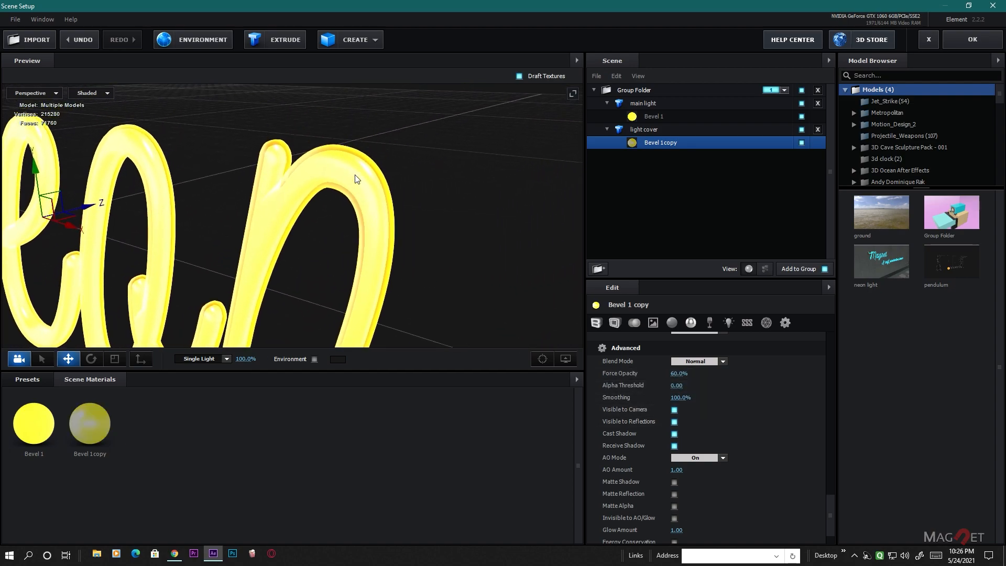
pyautogui.scroll(2, 356, 179)
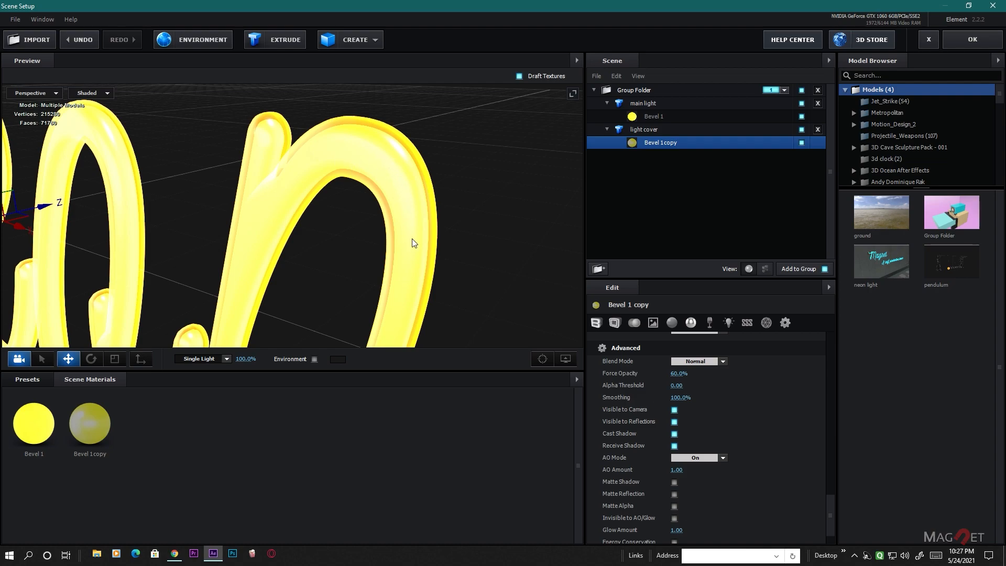
# - Lower Bevel 1 copy's Force Opacity to 19%
pyautogui.scroll(-5, 405, 259)
pyautogui.moveTo(376, 284); pyautogui.dragTo(423, 257, button='middle')
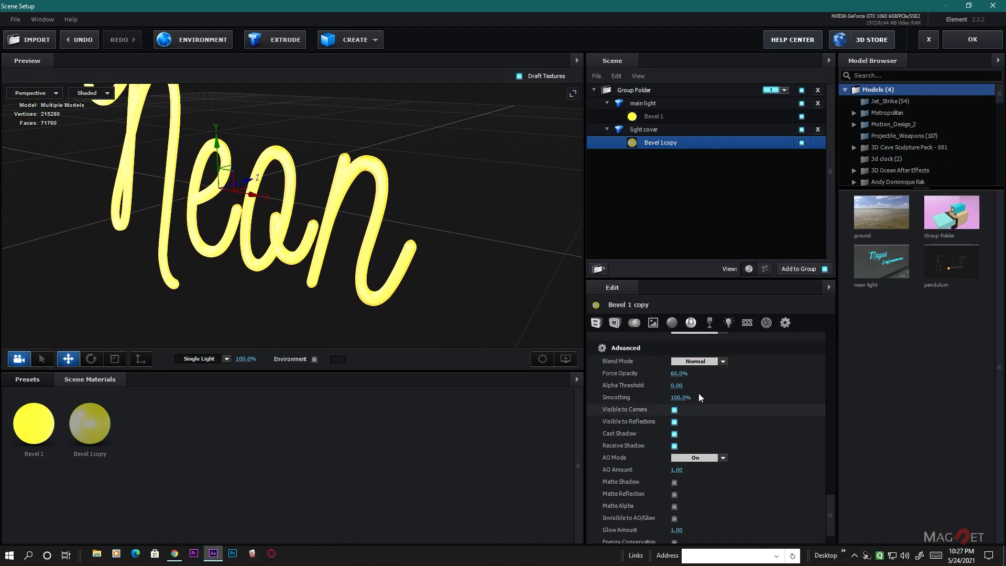
pyautogui.moveTo(686, 376); pyautogui.dragTo(675, 383)
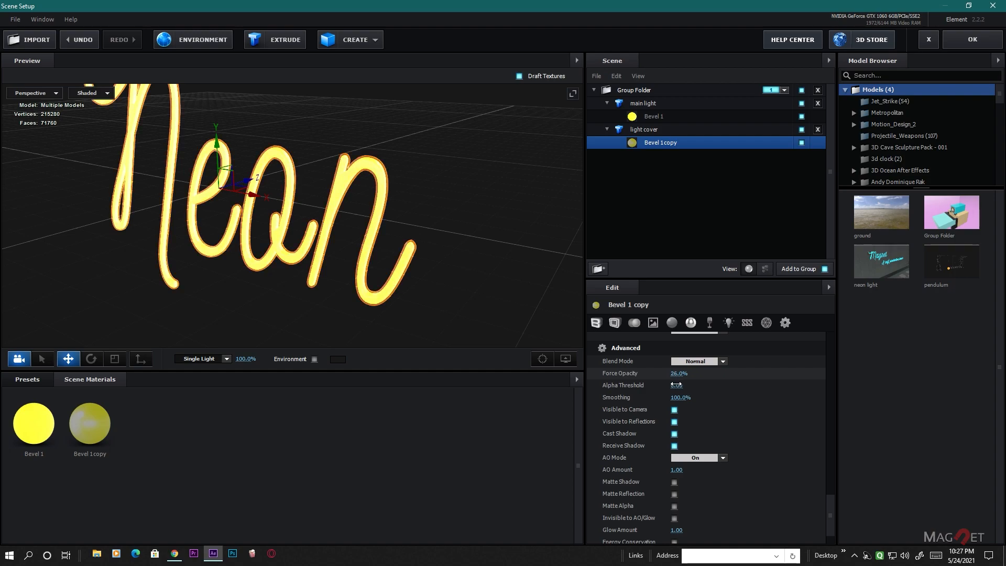
pyautogui.scroll(5, 392, 247)
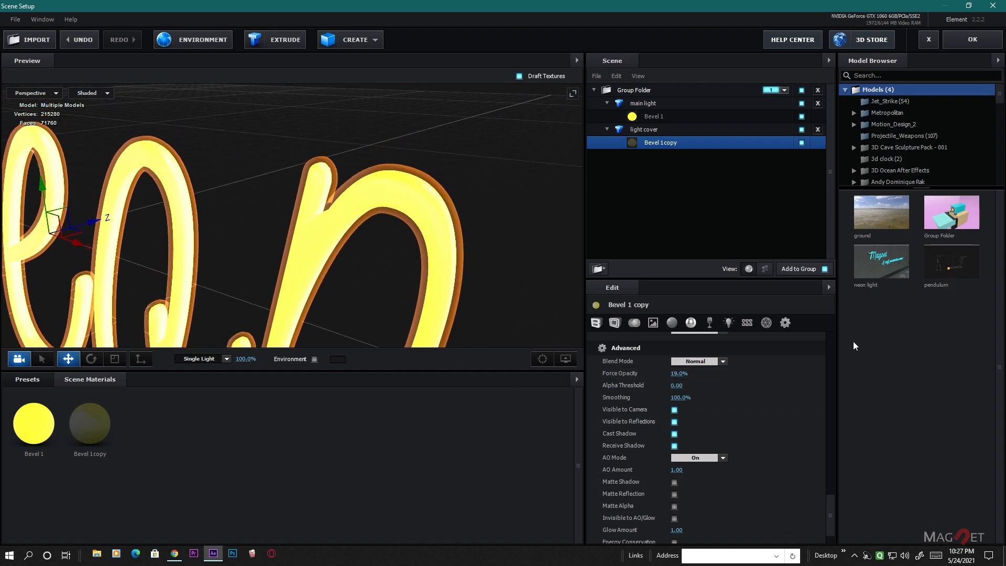
# - Set the light cover model's Reflect Mode to Spherical
pyautogui.click(642, 129)
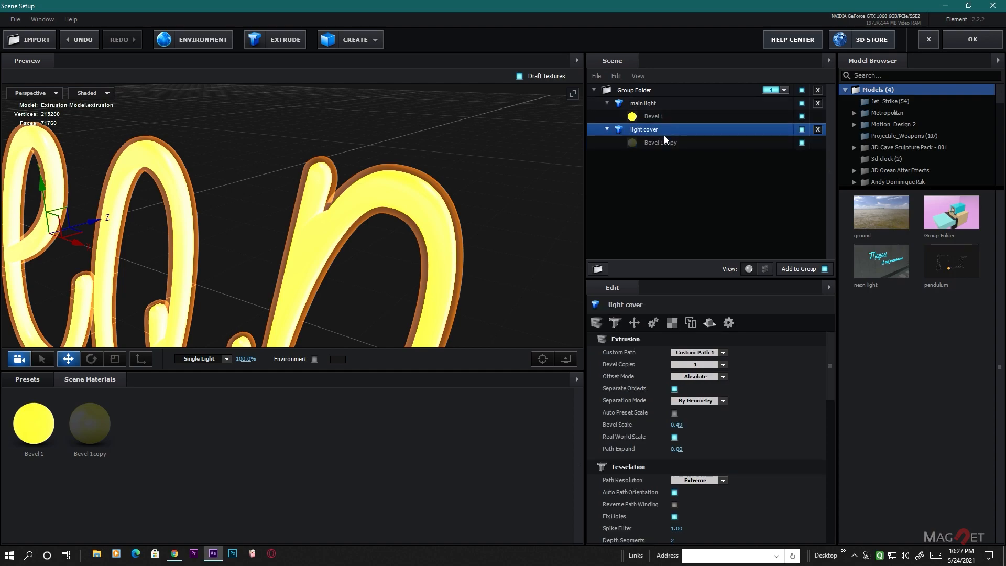
pyautogui.click(709, 322)
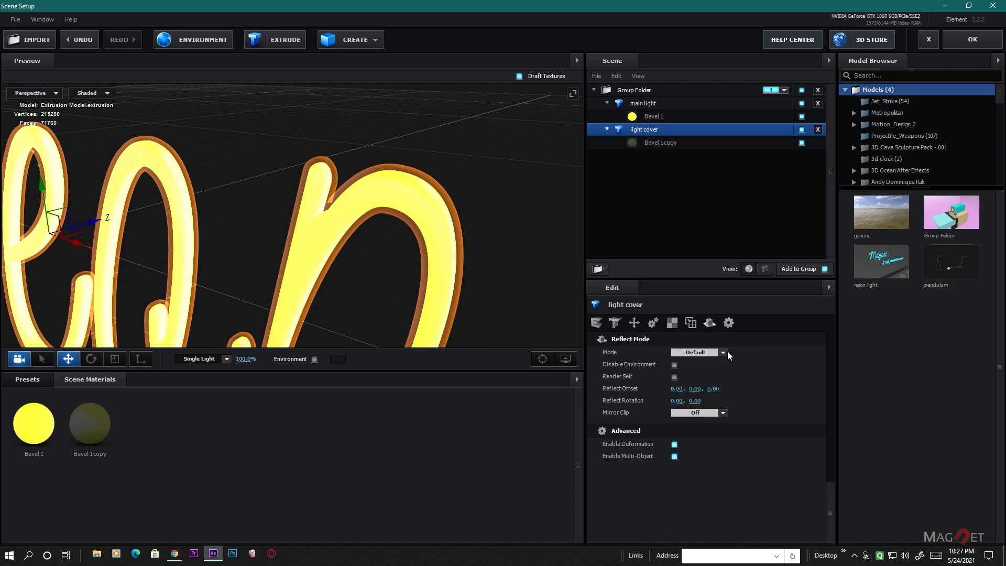
pyautogui.click(723, 352)
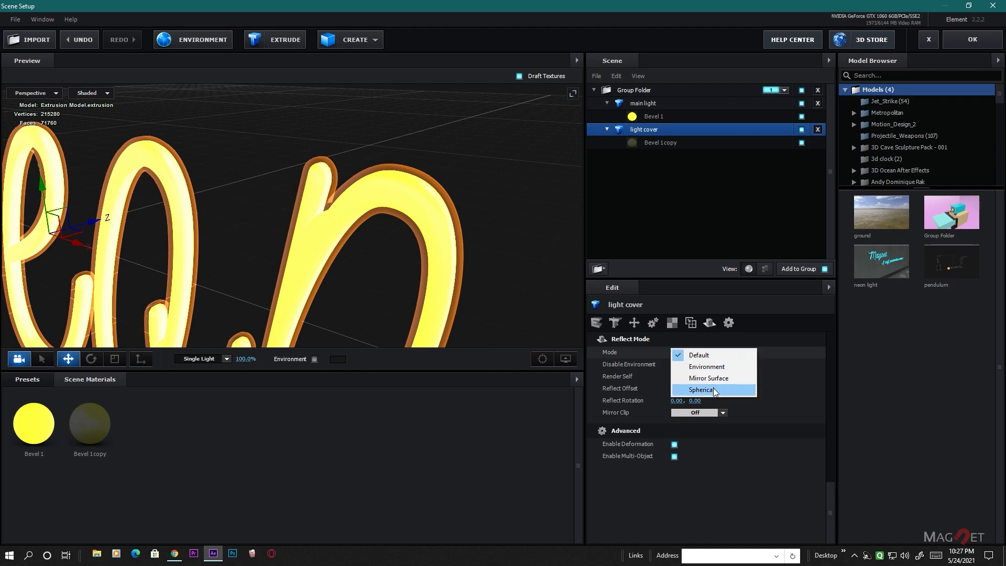
pyautogui.click(712, 389)
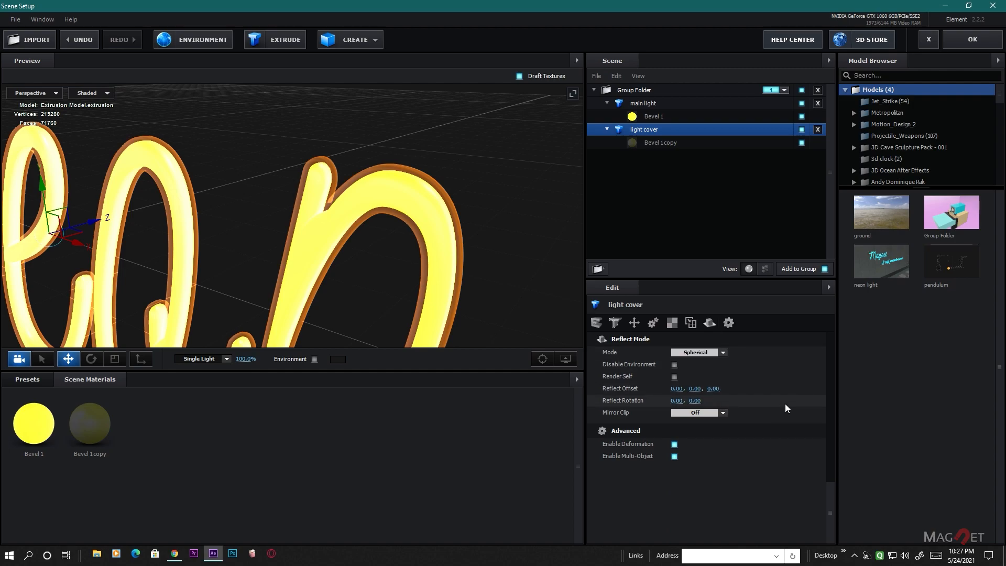
pyautogui.scroll(-5, 414, 226)
pyautogui.moveTo(395, 257); pyautogui.dragTo(421, 196, button='middle')
pyautogui.scroll(6, 410, 234)
pyautogui.moveTo(409, 234); pyautogui.dragTo(389, 259, button='middle')
pyautogui.moveTo(390, 258)
pyautogui.mouseDown()
pyautogui.moveTo(408, 262)
pyautogui.moveTo(378, 252)
pyautogui.moveTo(387, 249)
pyautogui.mouseUp()
pyautogui.scroll(-5, 391, 257)
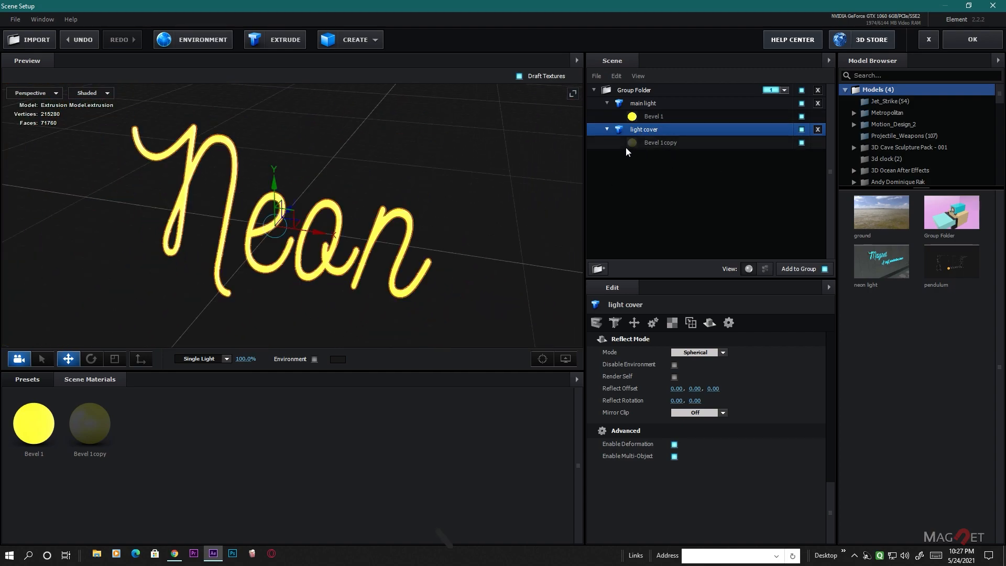
# - Set Bevel 1 copy's Specular Multiplier to 2000% and inspect the highlights on the letter n
pyautogui.click(658, 140)
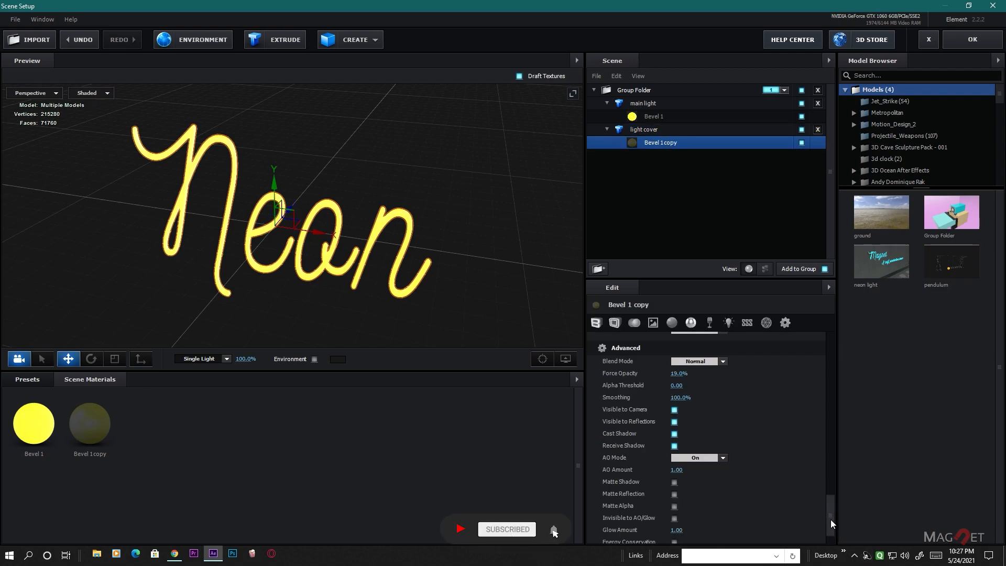
pyautogui.moveTo(831, 520); pyautogui.dragTo(829, 358)
pyautogui.scroll(-6, 733, 445)
pyautogui.moveTo(827, 379); pyautogui.dragTo(832, 388)
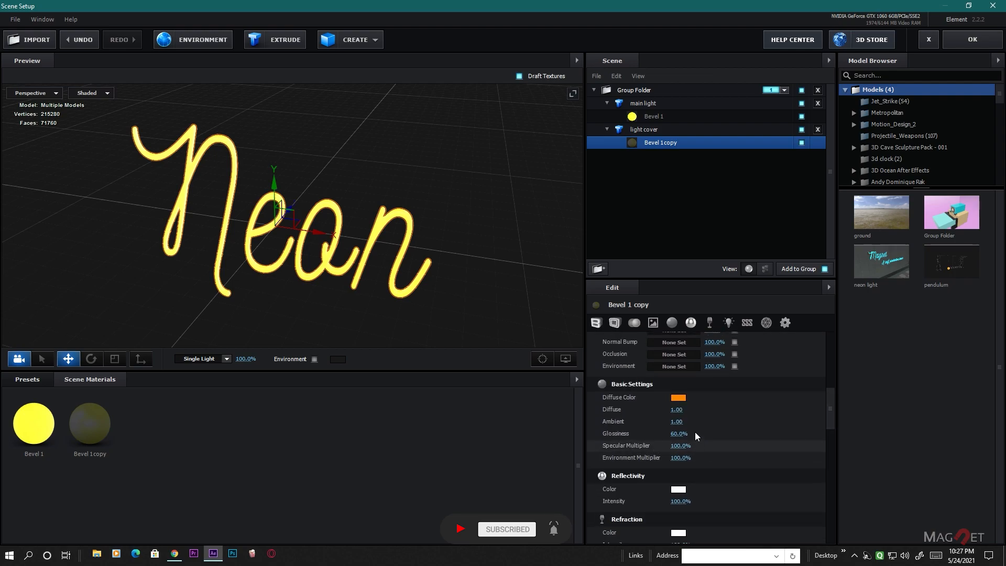
pyautogui.click(681, 445)
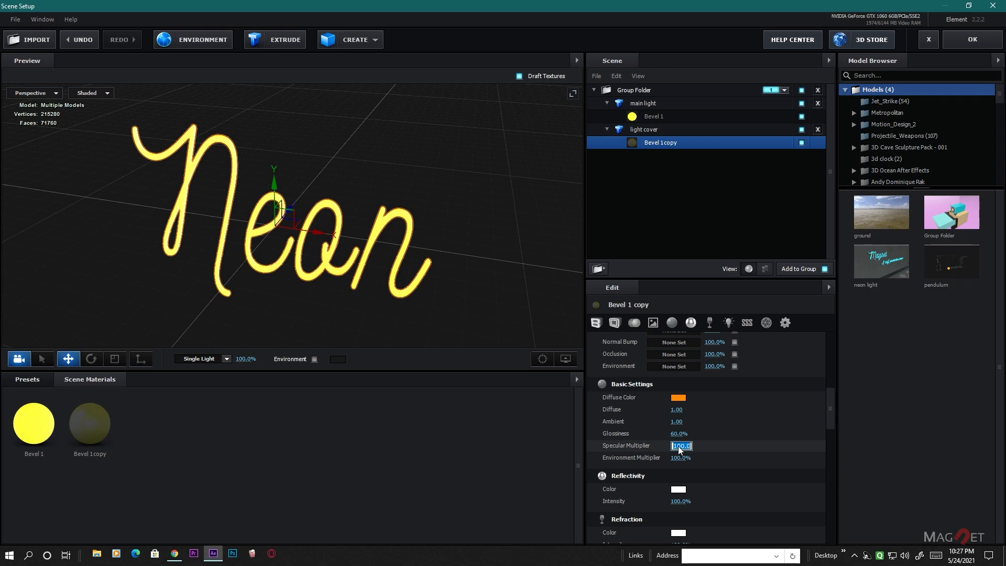
pyautogui.write('2000')
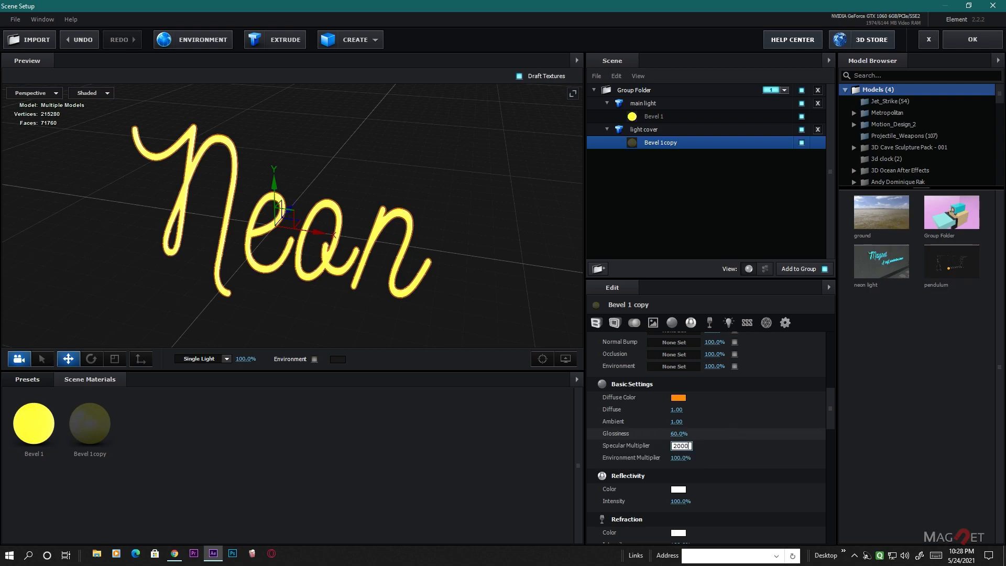
pyautogui.press('Return')
pyautogui.scroll(5, 409, 245)
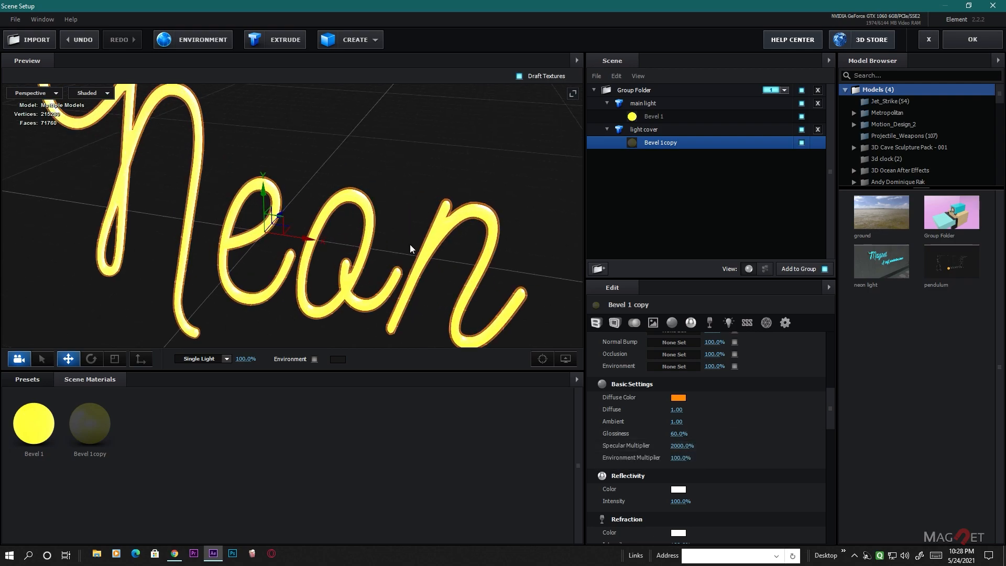
pyautogui.scroll(5, 397, 234)
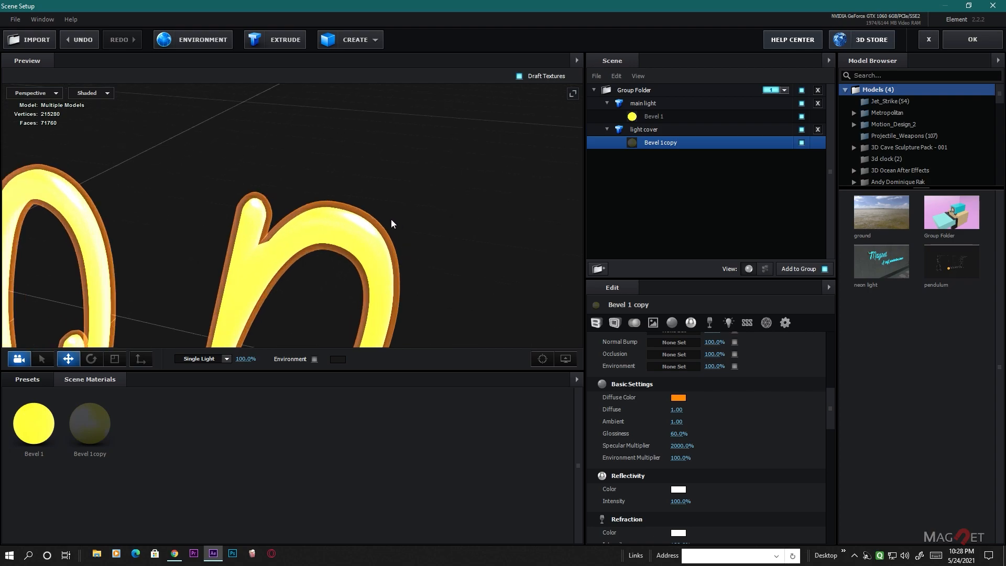
pyautogui.scroll(3, 365, 206)
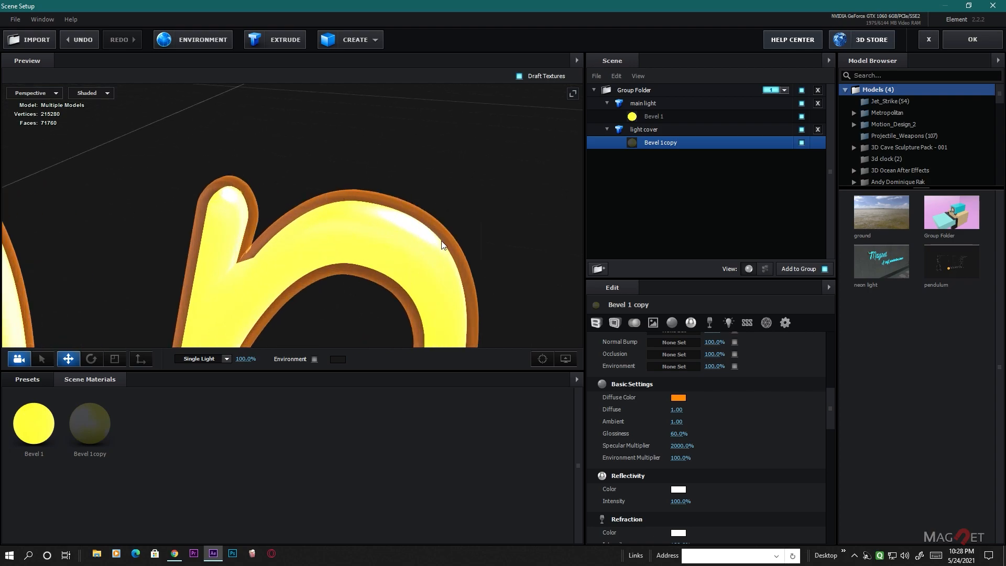
pyautogui.moveTo(453, 289); pyautogui.dragTo(380, 216)
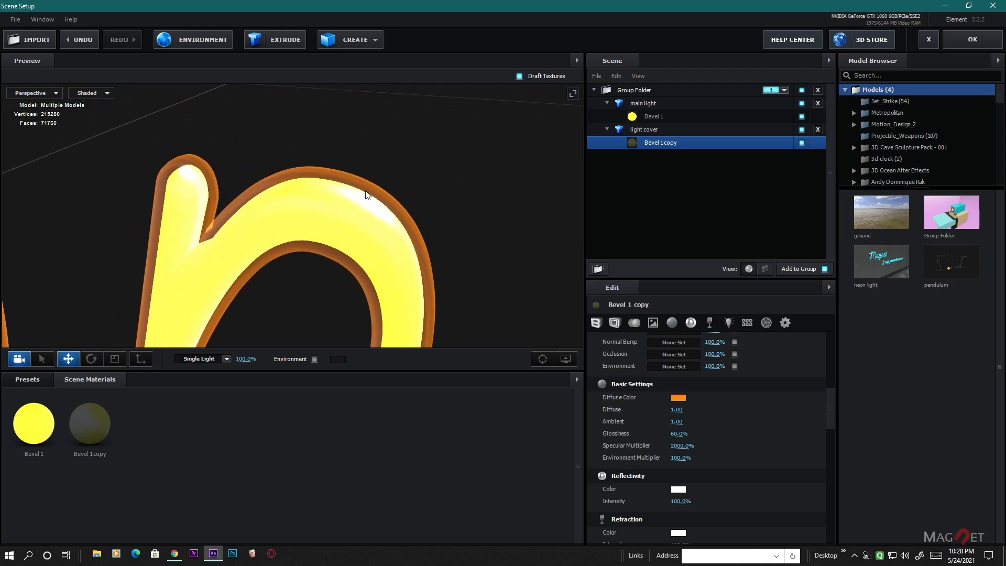
pyautogui.scroll(-5, 344, 234)
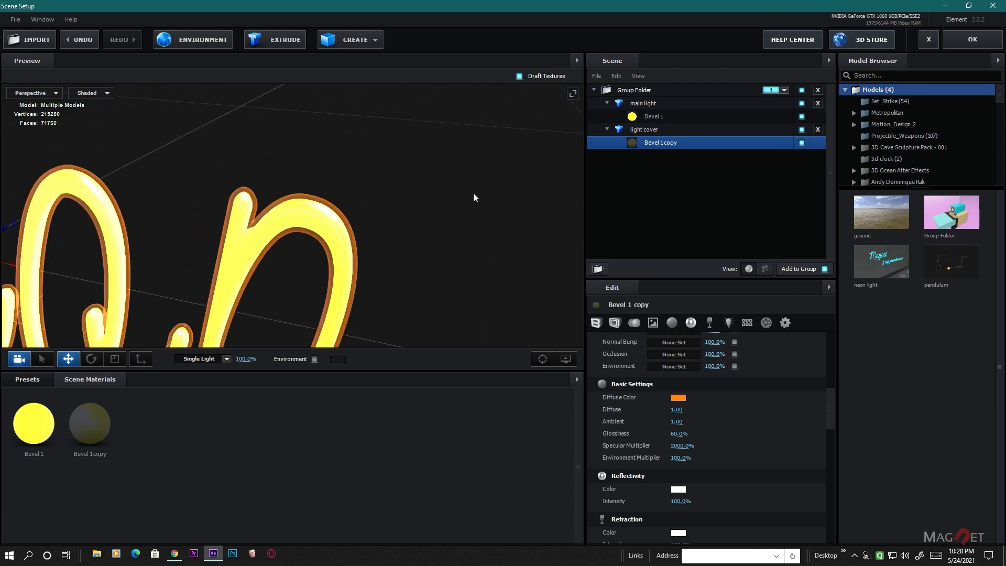
# - Compare the letter n up close with the light cover hidden and shown
pyautogui.scroll(3, 322, 245)
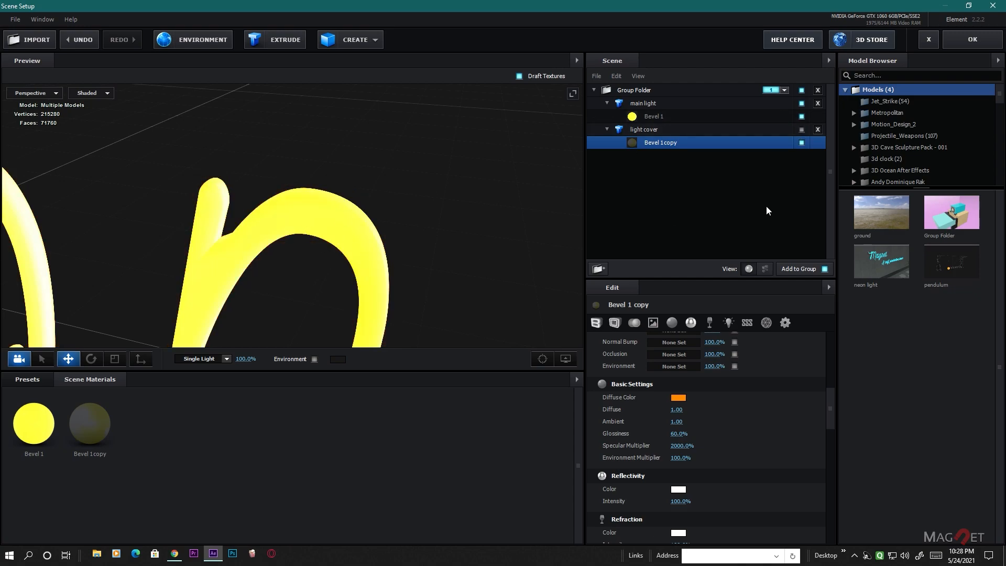
pyautogui.click(802, 130)
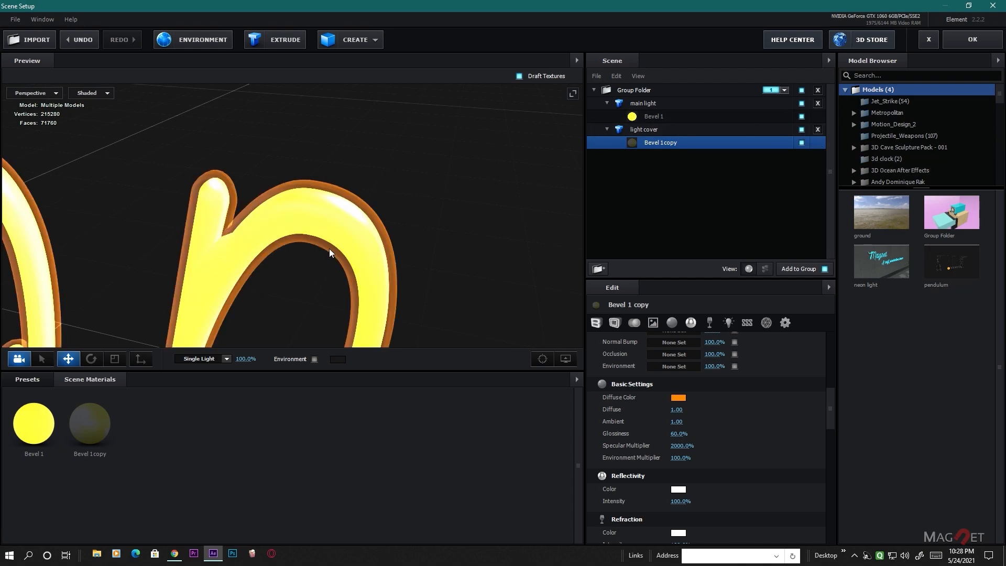
pyautogui.moveTo(293, 253); pyautogui.dragTo(357, 244)
pyautogui.scroll(-8, 395, 277)
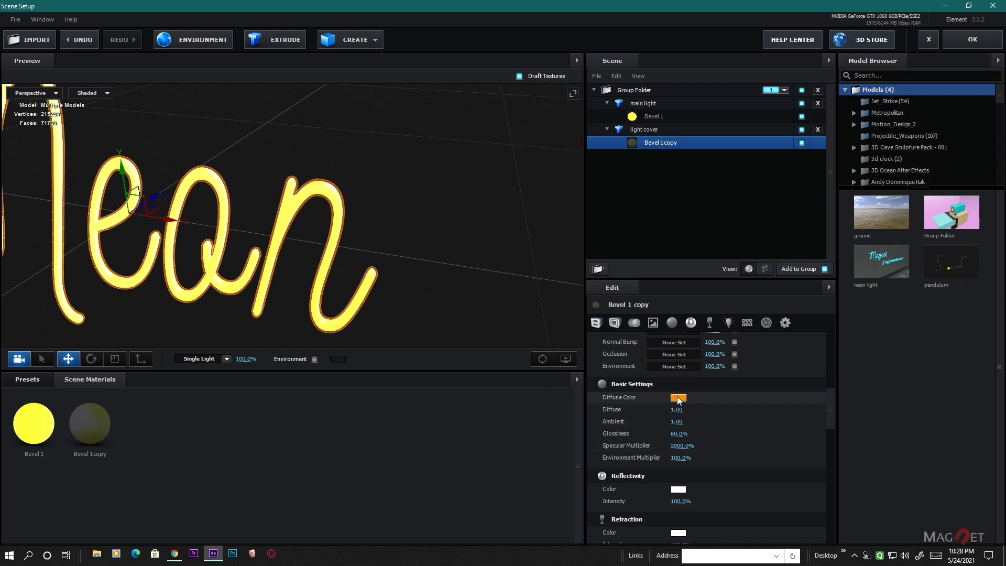
# - Try AD8556 as Bevel 1 copy's diffuse color, inspect it on the letters and undo the change
pyautogui.moveTo(831, 406); pyautogui.dragTo(833, 436)
pyautogui.scroll(5, 769, 463)
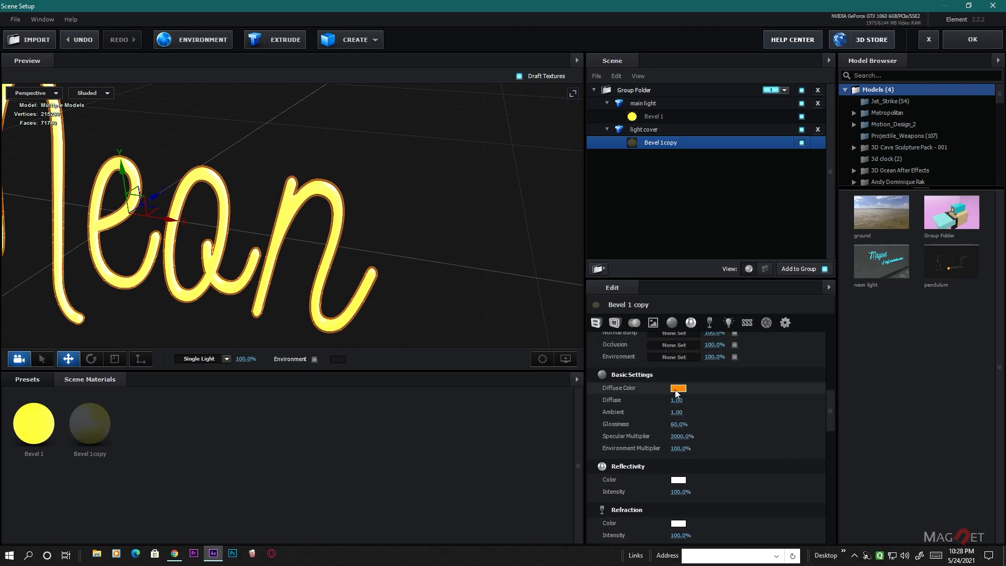
pyautogui.click(680, 391)
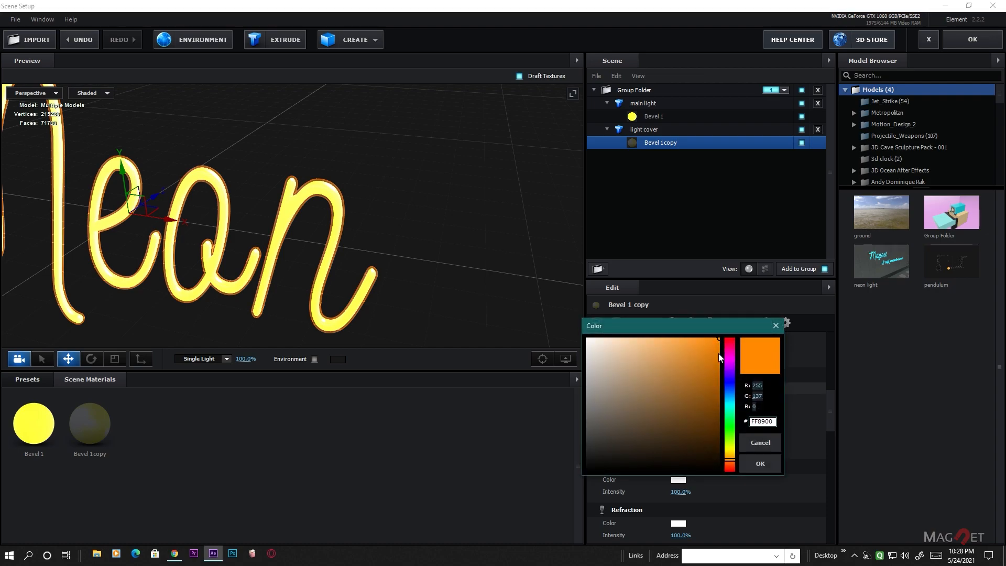
pyautogui.click(707, 351)
pyautogui.moveTo(707, 352)
pyautogui.mouseDown()
pyautogui.moveTo(715, 389)
pyautogui.moveTo(656, 381)
pyautogui.mouseUp()
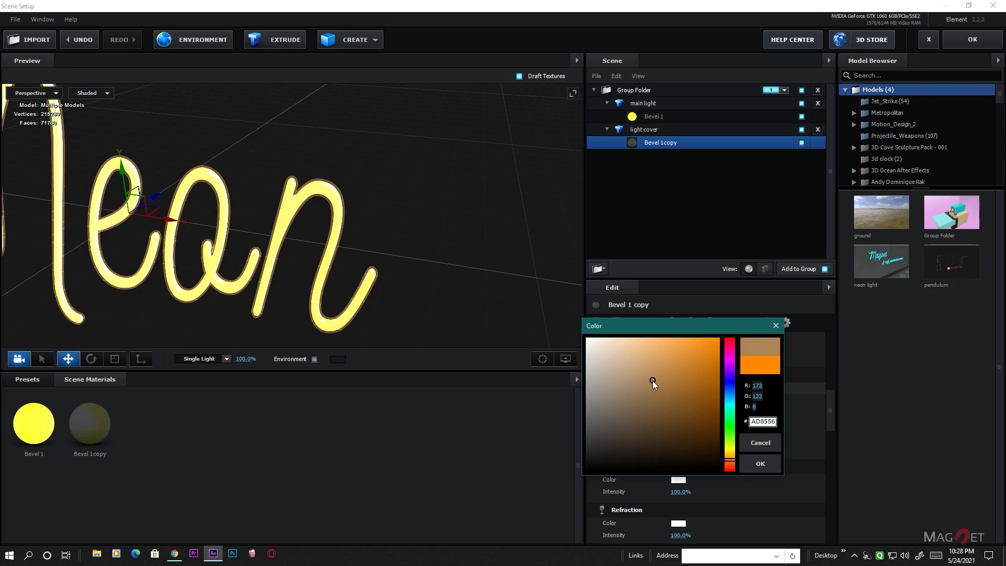
pyautogui.click(760, 464)
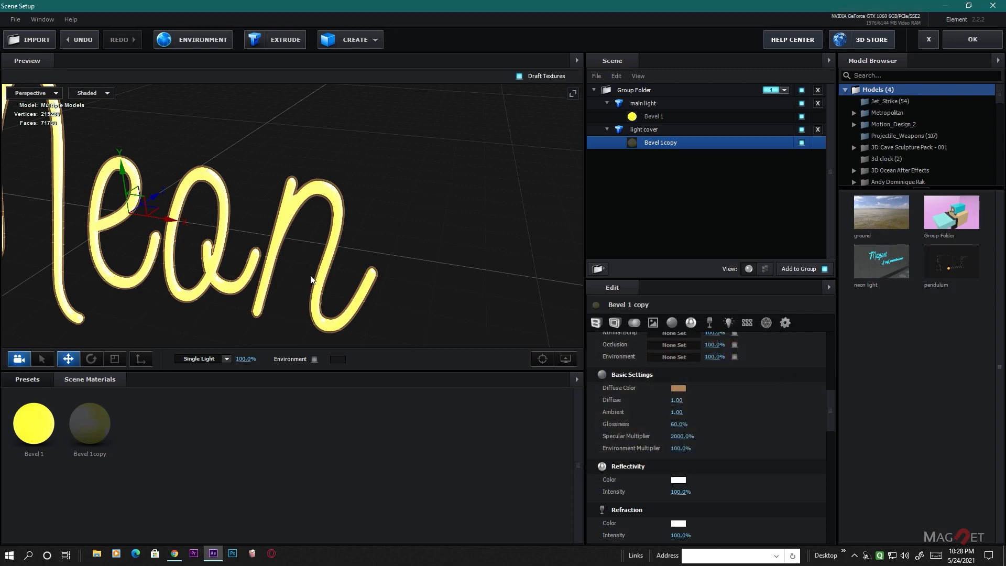
pyautogui.scroll(5, 312, 268)
pyautogui.moveTo(270, 287); pyautogui.dragTo(342, 245, button='middle')
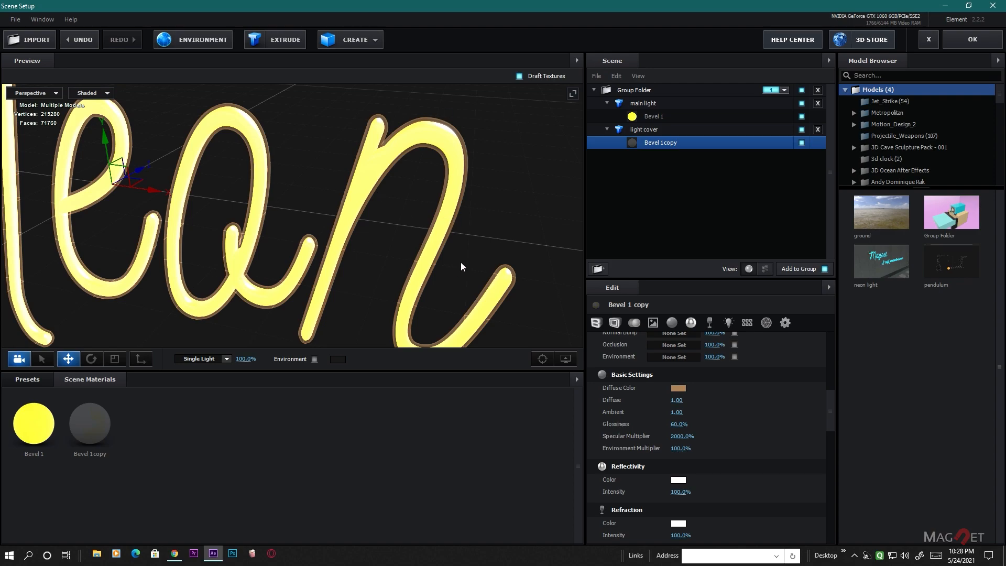
pyautogui.hotkey('ctrl', 'z')
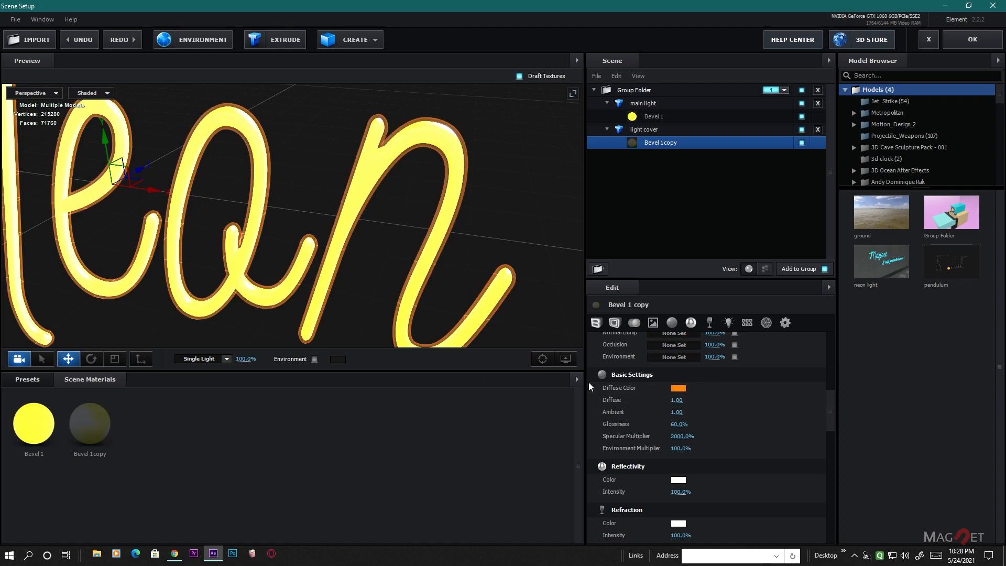
# - Add a plane model to the scene
pyautogui.scroll(-3, 369, 241)
pyautogui.moveTo(369, 241); pyautogui.dragTo(315, 267)
pyautogui.scroll(-5, 447, 253)
pyautogui.moveTo(419, 252); pyautogui.dragTo(346, 251, button='middle')
pyautogui.moveTo(360, 263); pyautogui.dragTo(322, 275)
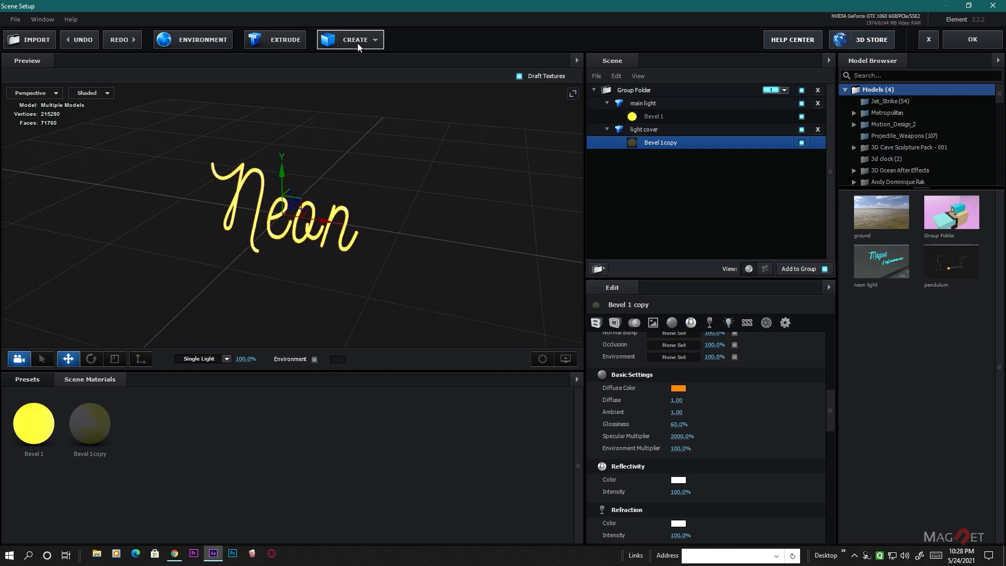
pyautogui.click(377, 37)
pyautogui.click(492, 67)
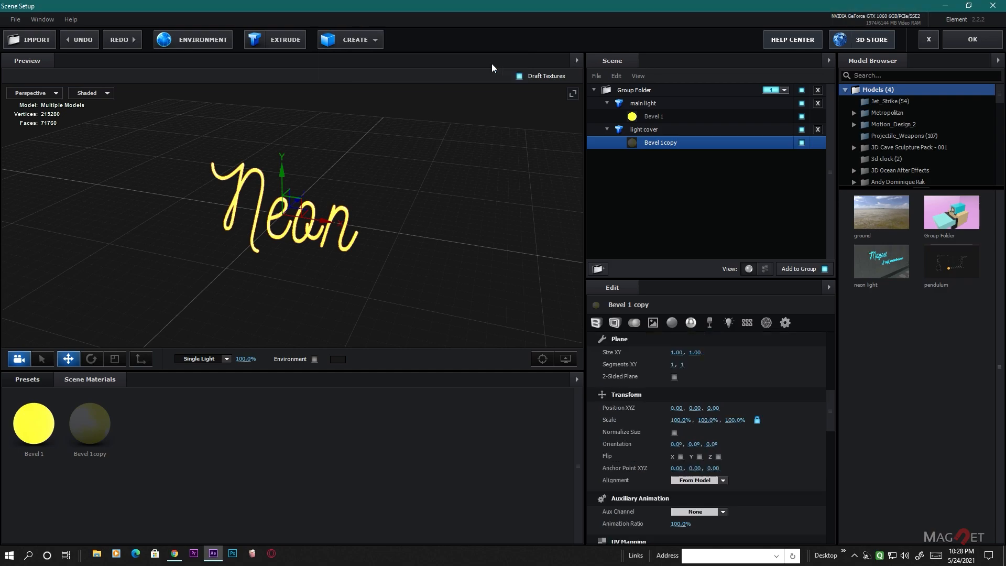
pyautogui.scroll(5, 249, 234)
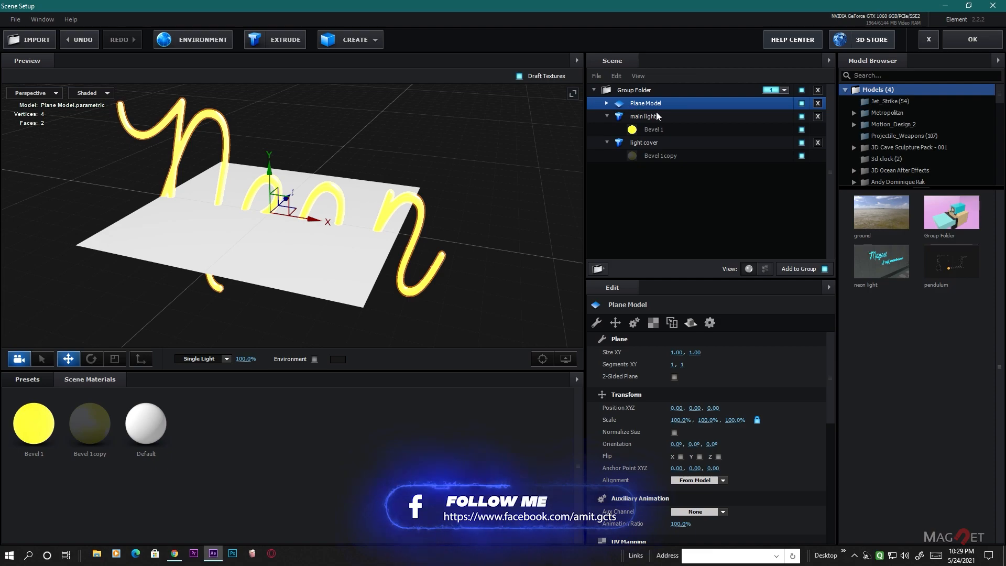
# - Scale the plane model uniformly to 10000%
pyautogui.click(679, 421)
pyautogui.write('1000')
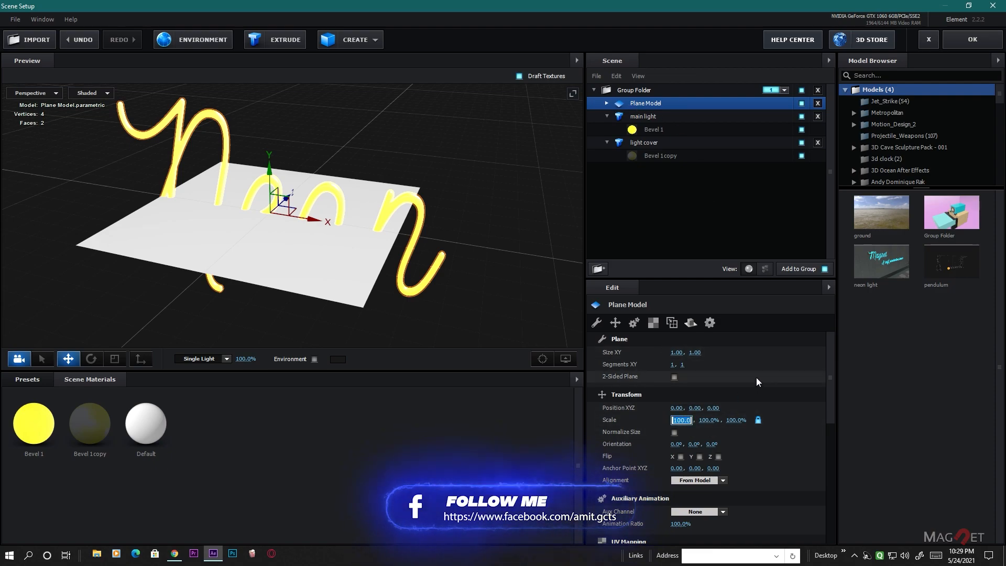
pyautogui.press('Return')
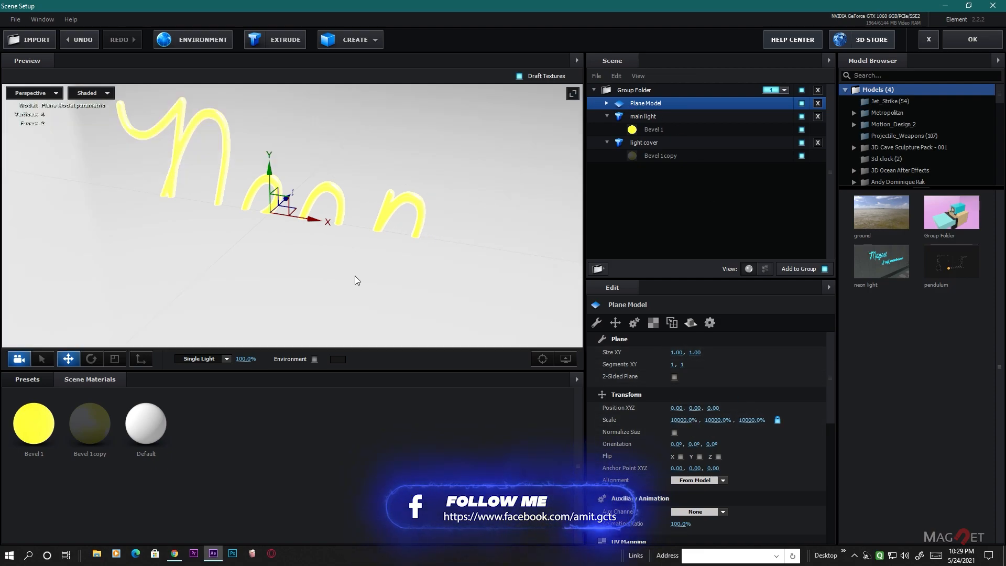
# - Group the main light and light cover models in a nested folder and collapse their material lists
pyautogui.click(636, 116)
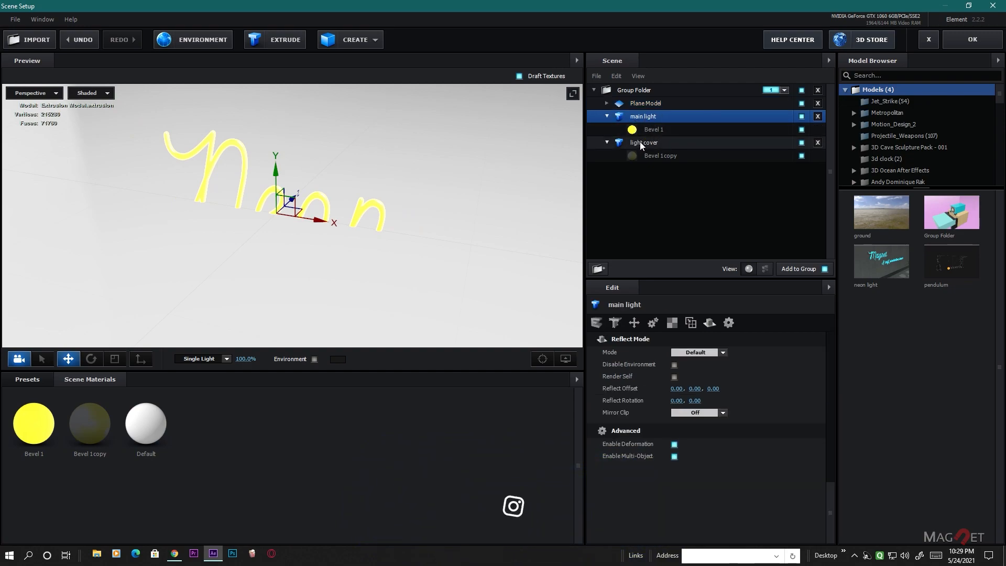
pyautogui.keyDown('ctrl'); pyautogui.click(640, 142); pyautogui.keyUp('ctrl')
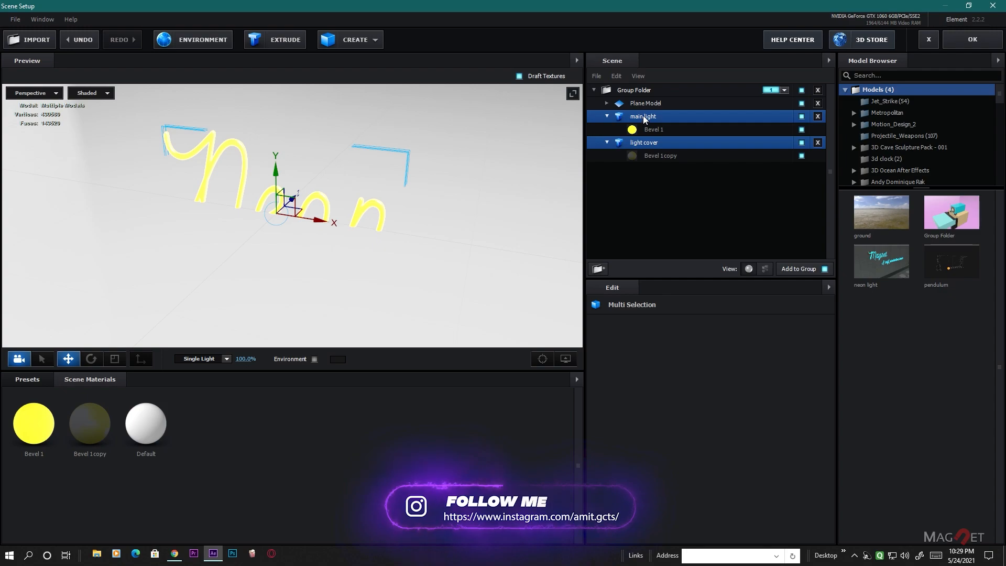
pyautogui.moveTo(644, 118); pyautogui.dragTo(601, 269)
pyautogui.click(646, 117)
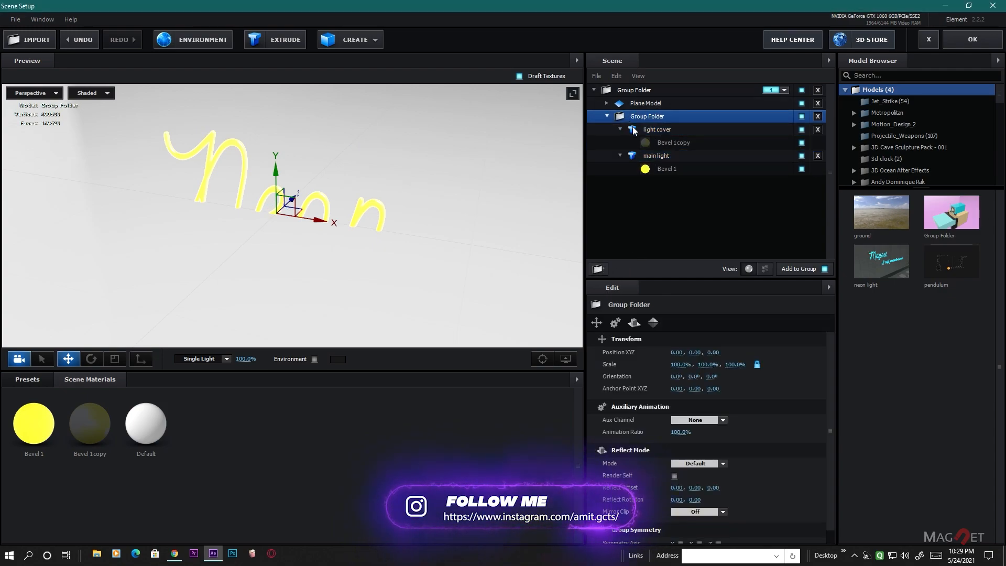
pyautogui.click(620, 129)
pyautogui.click(620, 143)
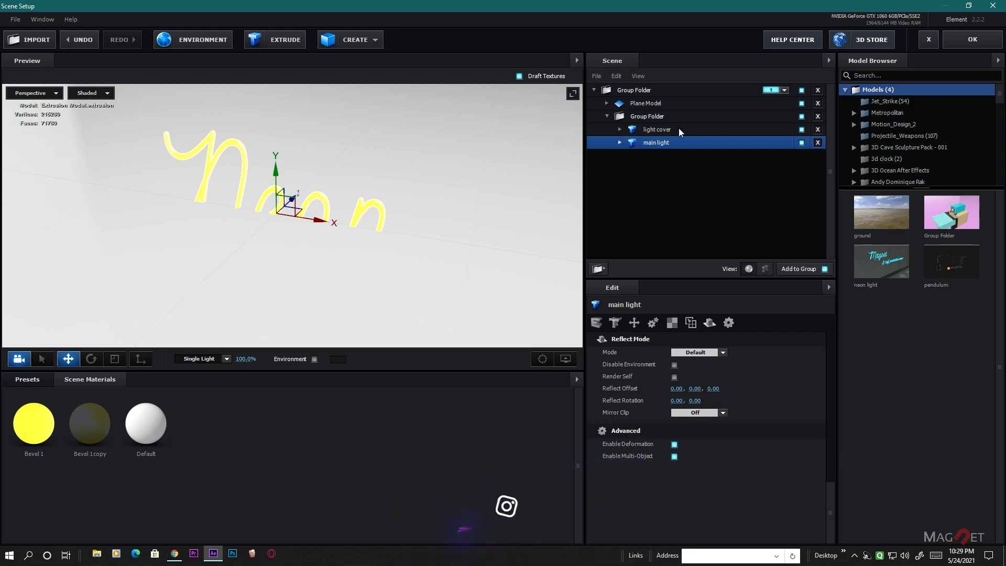
# - Rotate the nested group folder 90° about X so the text lies flat along the plane
pyautogui.click(648, 117)
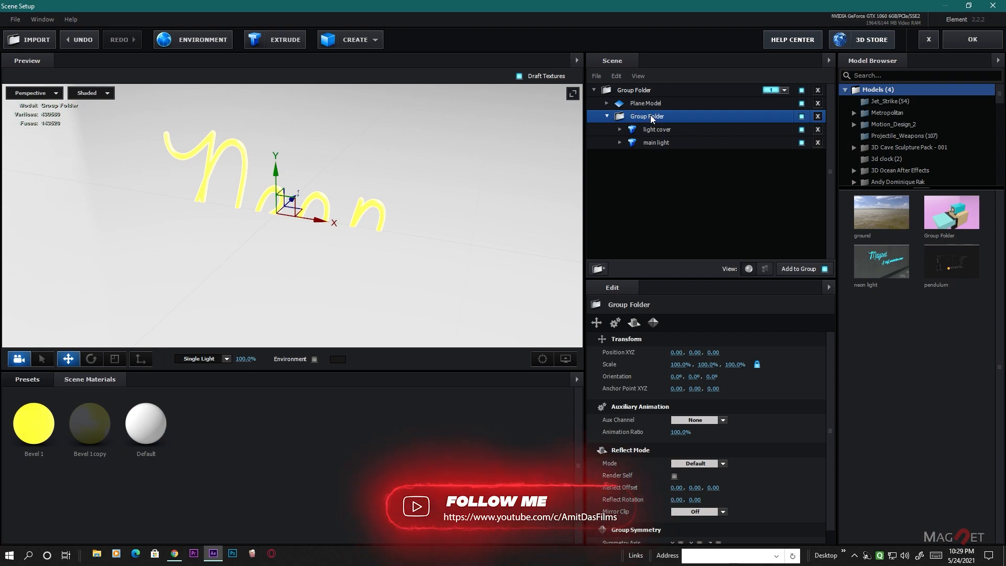
pyautogui.click(92, 359)
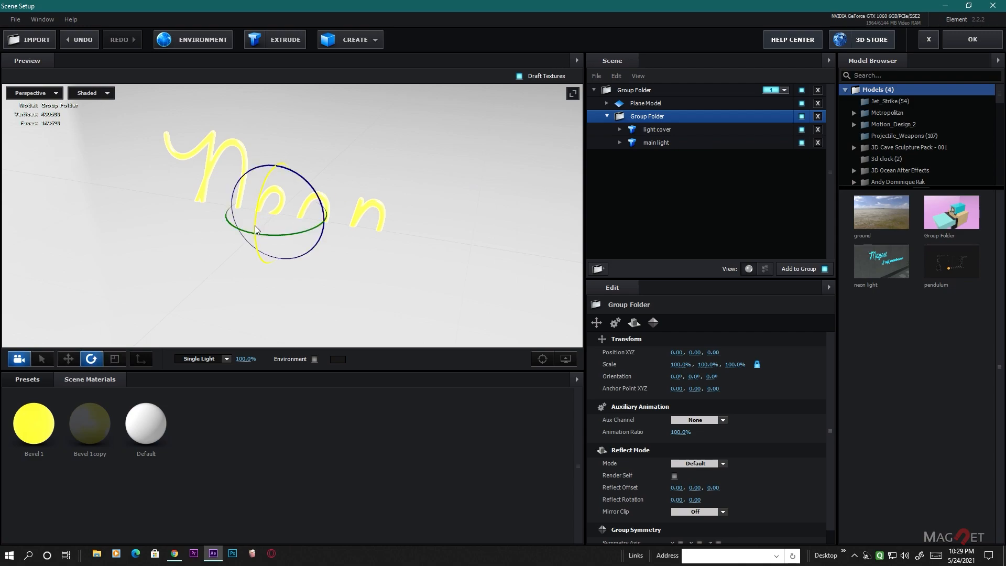
pyautogui.moveTo(263, 202); pyautogui.dragTo(261, 125)
pyautogui.moveTo(379, 291)
pyautogui.mouseDown()
pyautogui.moveTo(347, 292)
pyautogui.moveTo(404, 280)
pyautogui.moveTo(341, 282)
pyautogui.moveTo(393, 291)
pyautogui.moveTo(371, 298)
pyautogui.moveTo(393, 291)
pyautogui.mouseUp()
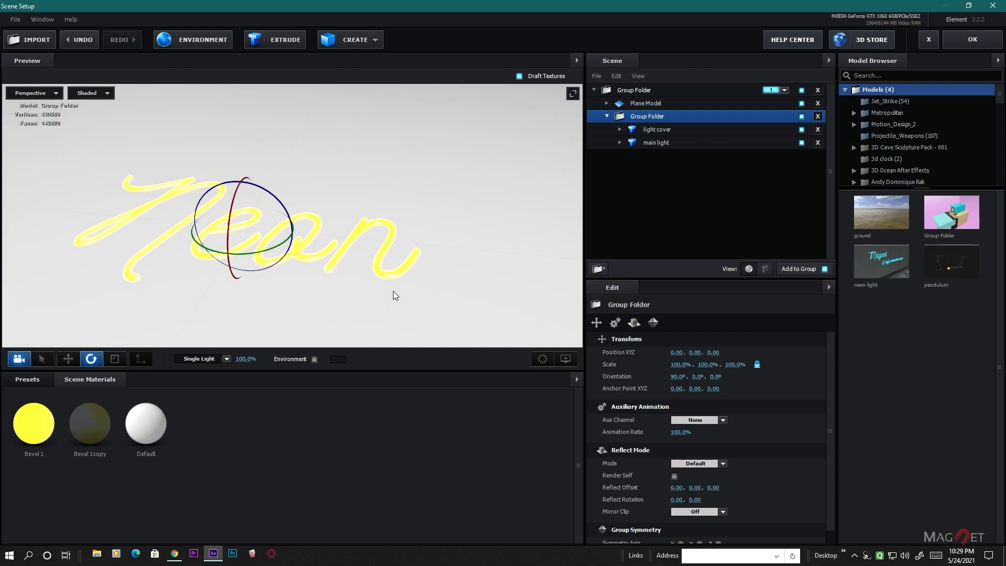
# - Raise the nested group folder slightly above the plane to a Y position of 0.02
pyautogui.click(69, 359)
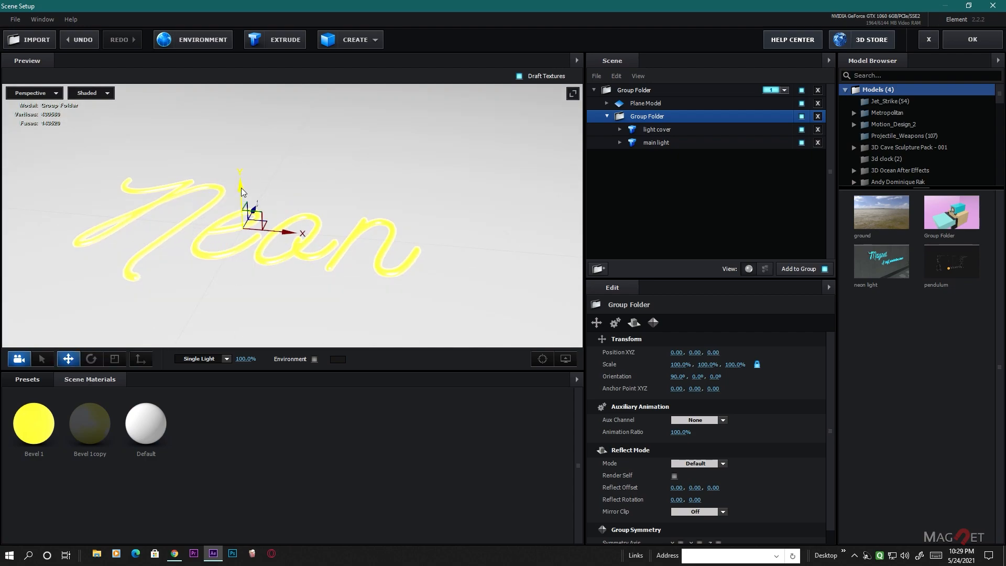
pyautogui.moveTo(243, 190); pyautogui.dragTo(243, 188)
pyautogui.moveTo(360, 280); pyautogui.dragTo(498, 227)
pyautogui.scroll(-1, 371, 273)
pyautogui.scroll(-3, 405, 292)
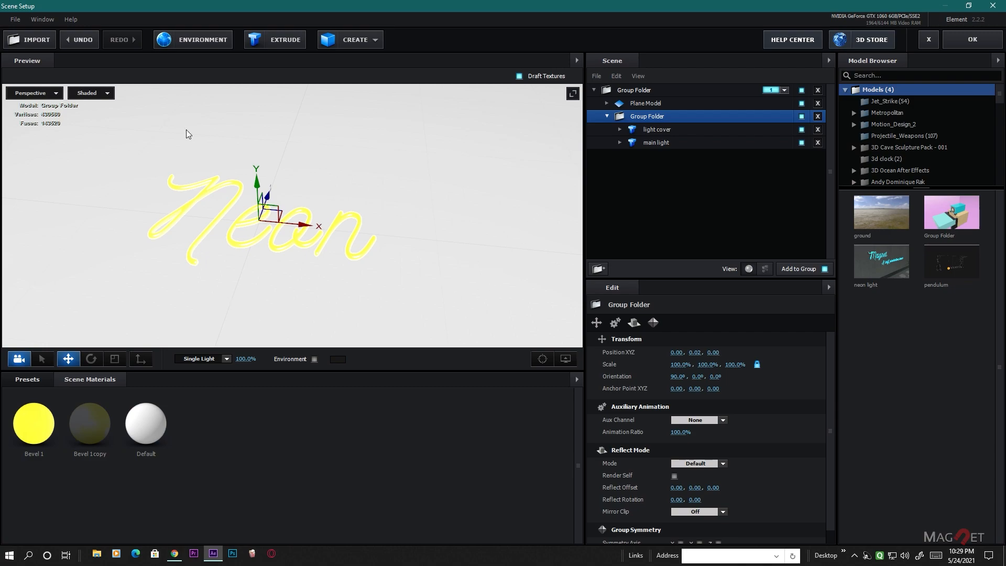
# - Apply the metal_black material from the Pro_Shaders_2 Metal presets to the plane
pyautogui.click(22, 381)
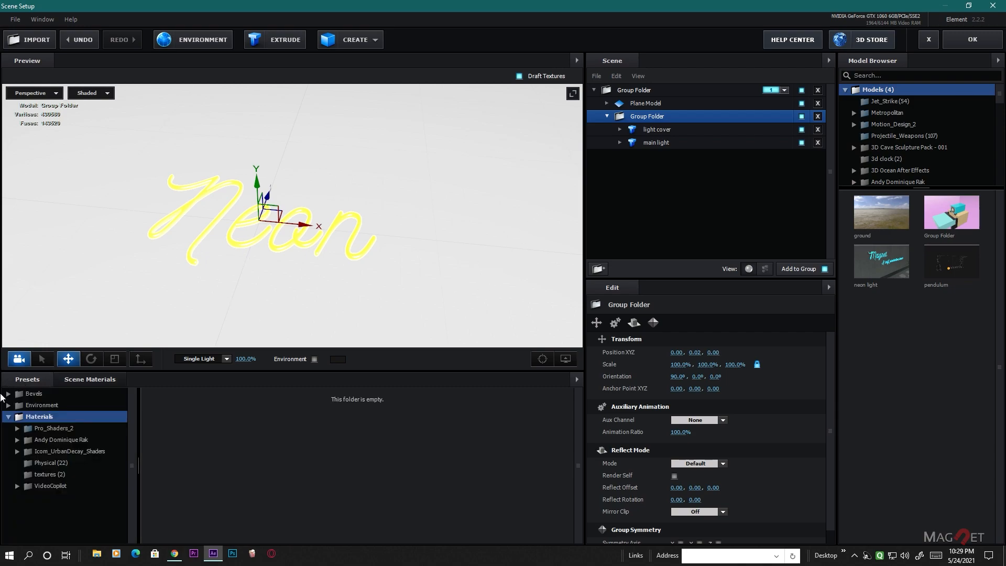
pyautogui.click(56, 430)
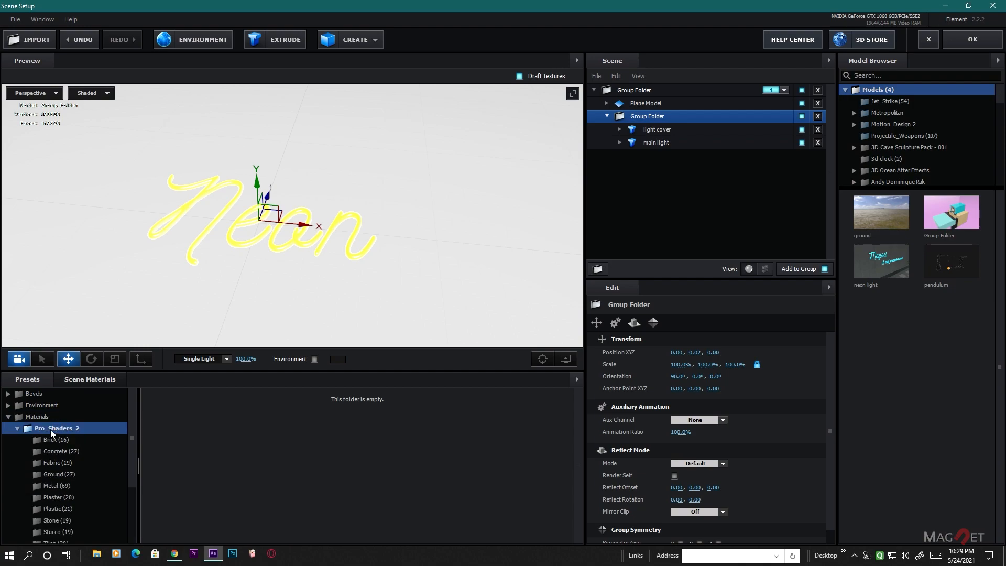
pyautogui.click(55, 485)
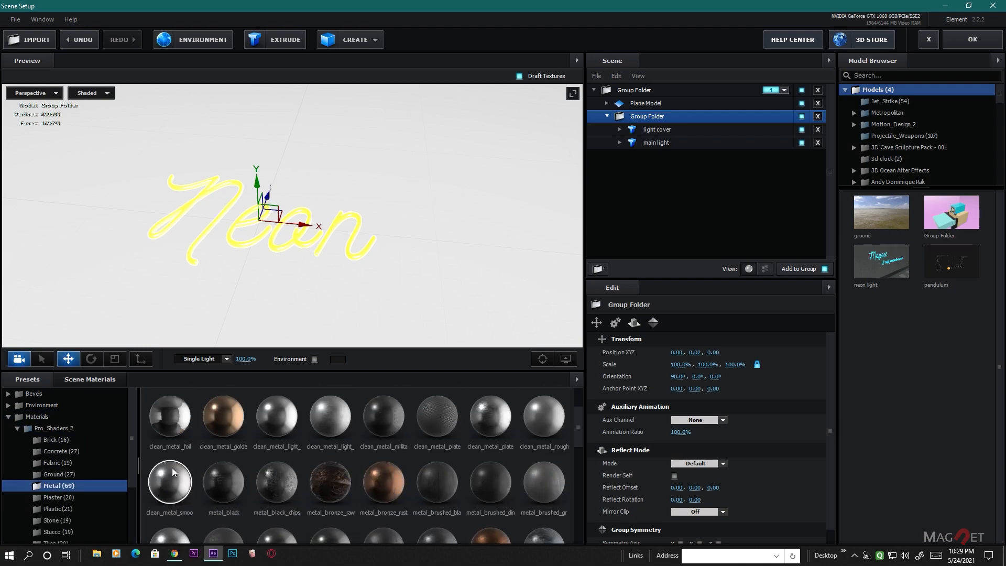
pyautogui.moveTo(220, 486); pyautogui.dragTo(400, 264)
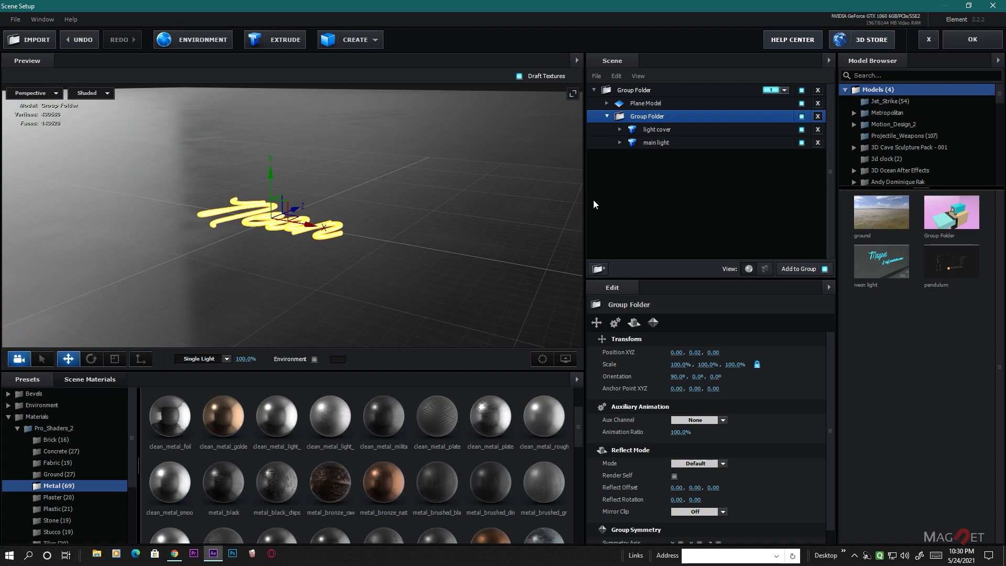
# - Set the plane model's UV Repeat to 40 in both directions and inspect the texture around the text
pyautogui.click(646, 104)
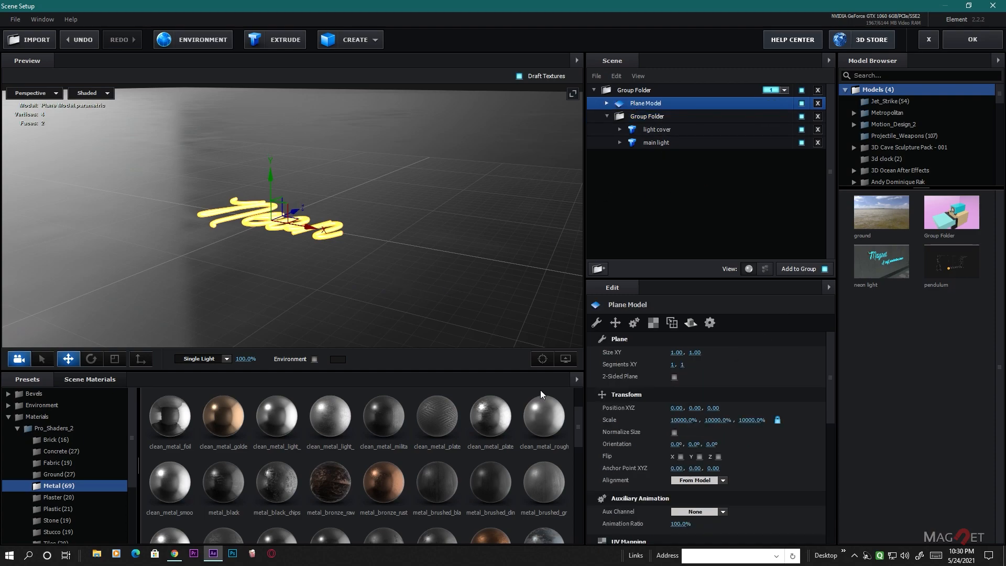
pyautogui.click(652, 324)
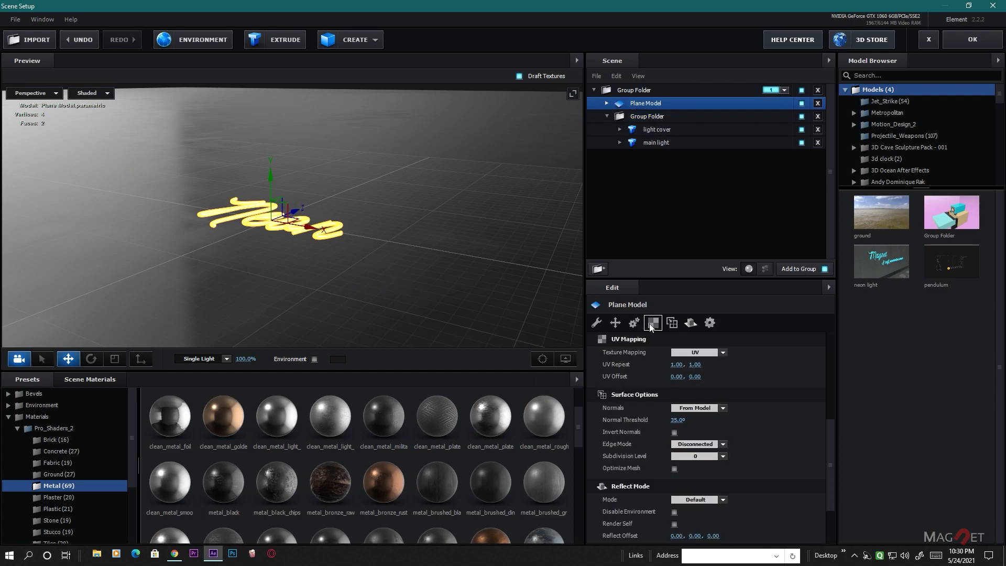
pyautogui.click(677, 365)
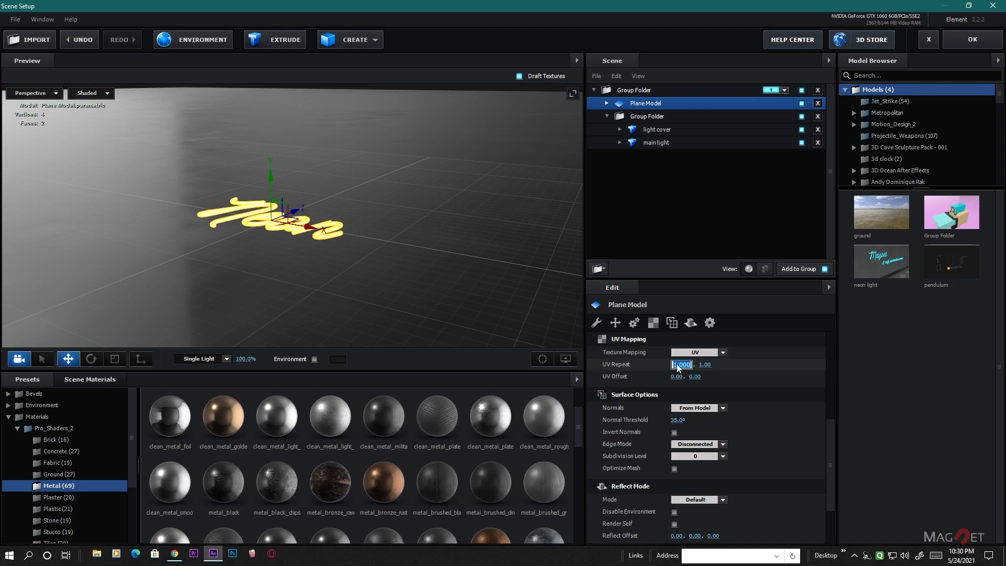
pyautogui.write('40')
pyautogui.press('Return')
pyautogui.click(699, 365)
pyautogui.write('40')
pyautogui.press('Return')
pyautogui.moveTo(279, 272); pyautogui.dragTo(294, 276)
pyautogui.scroll(5, 287, 278)
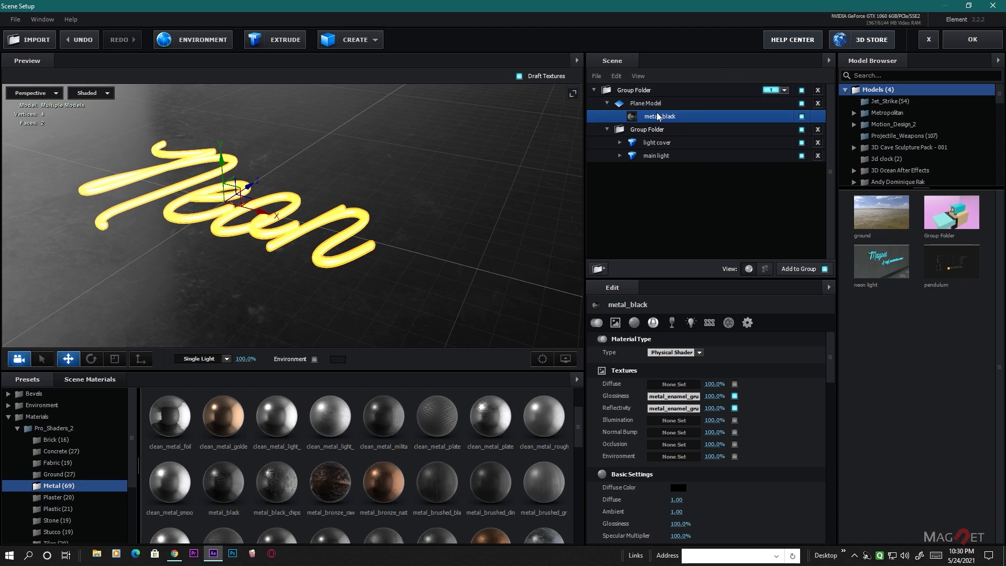
# - Set the plane model's Reflect Mode to Mirror Surface, turn off draft textures and inspect the text's reflections
pyautogui.click(649, 104)
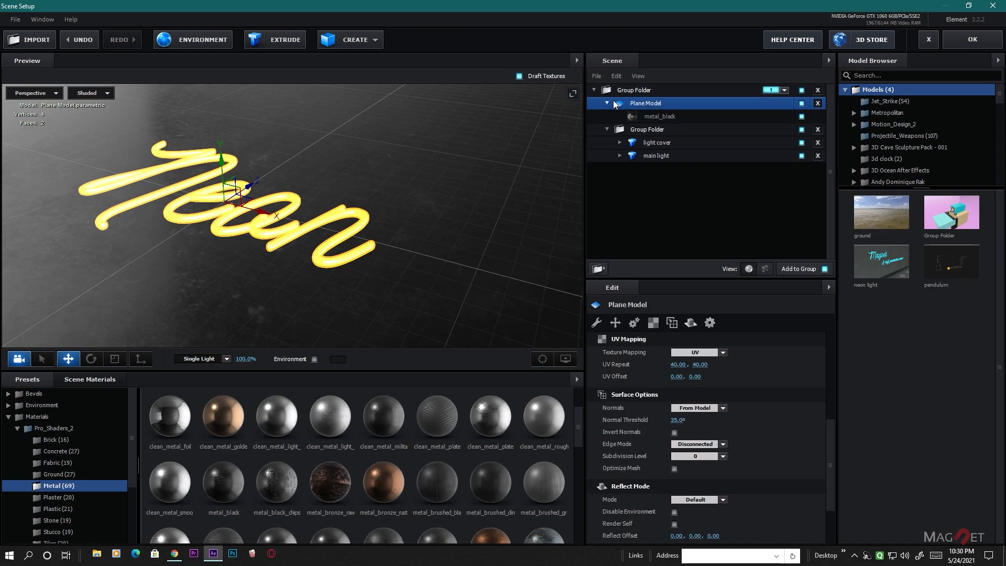
pyautogui.click(690, 323)
pyautogui.click(723, 352)
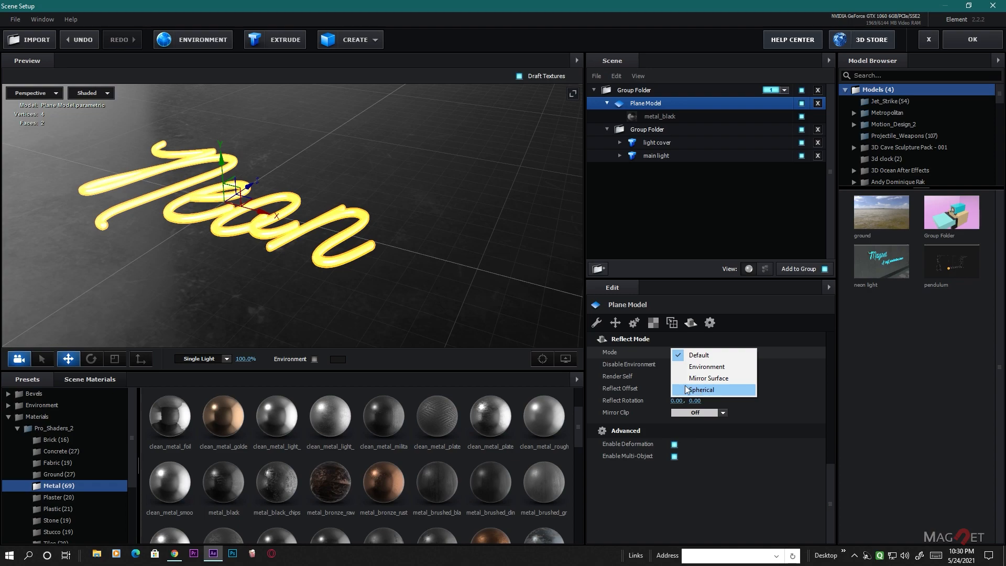
pyautogui.click(718, 378)
pyautogui.moveTo(394, 307); pyautogui.dragTo(317, 285)
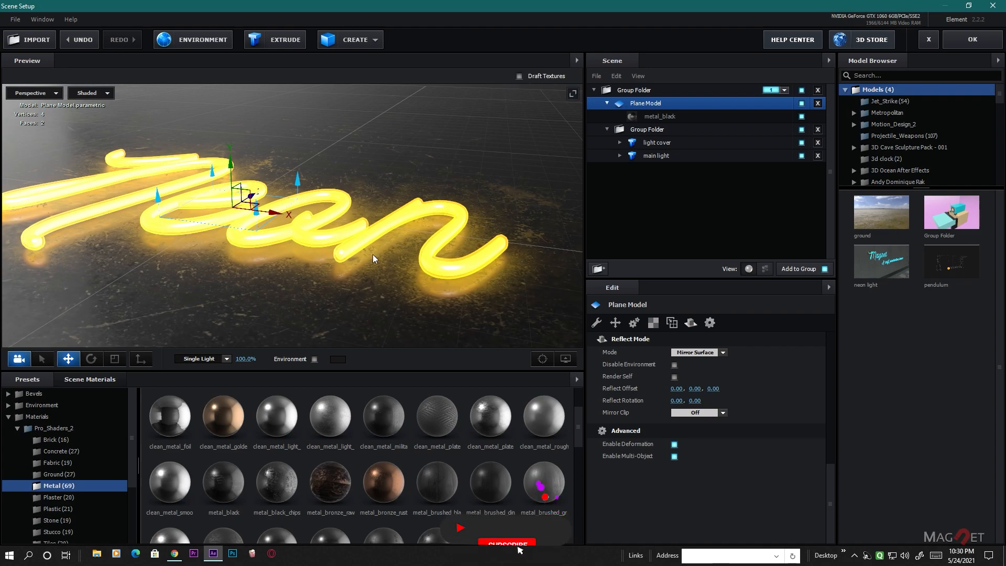
pyautogui.moveTo(413, 272); pyautogui.dragTo(456, 320)
# - Set the diffuse color of the main light's Bevel 1 material to the orange FF6500
pyautogui.click(649, 130)
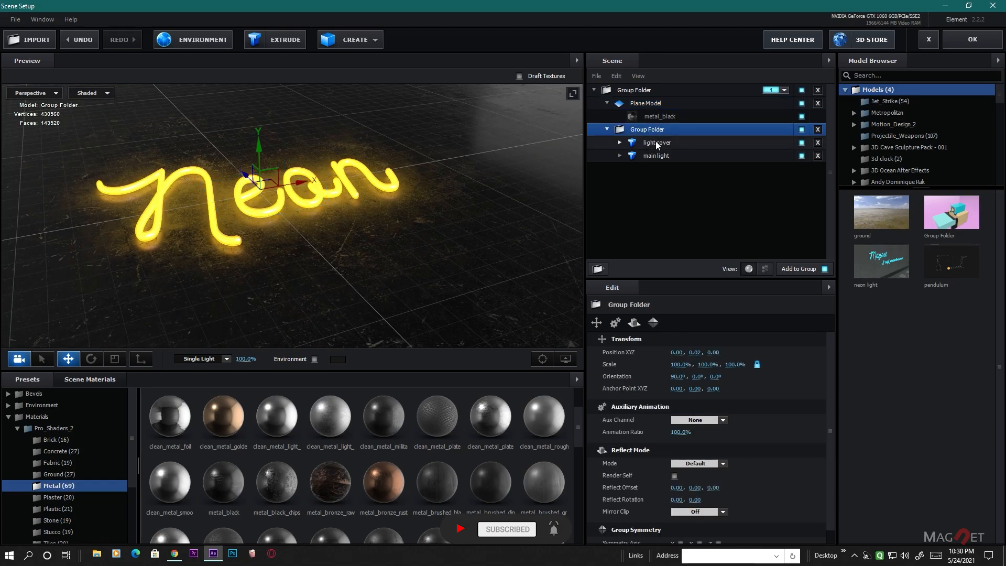
pyautogui.click(656, 142)
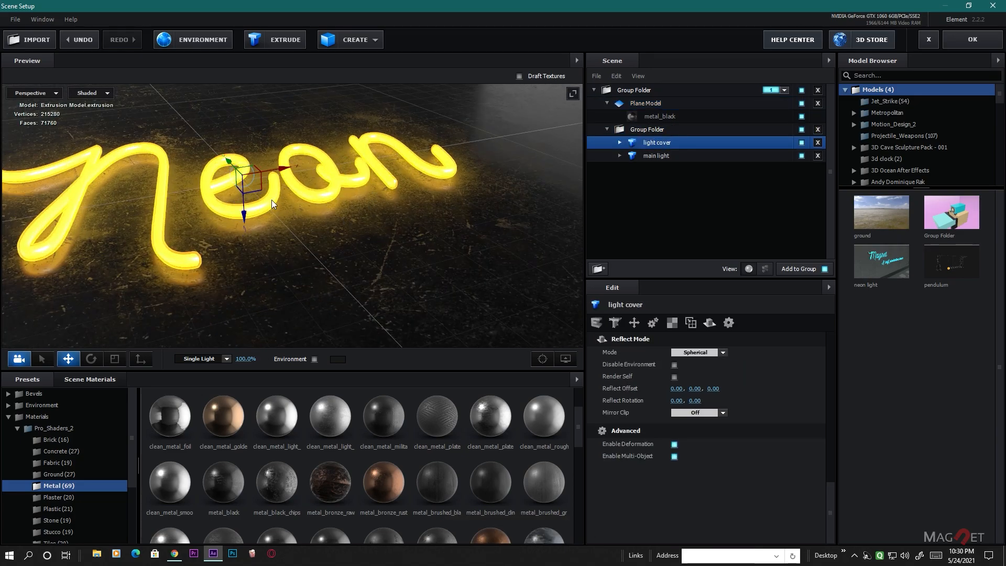
pyautogui.moveTo(312, 209); pyautogui.dragTo(350, 201)
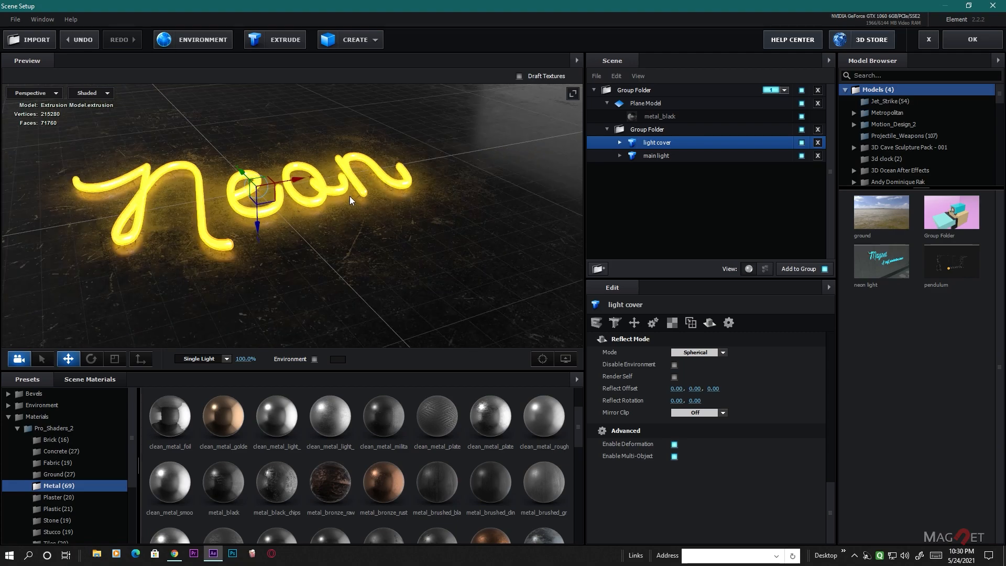
pyautogui.click(620, 143)
pyautogui.click(666, 155)
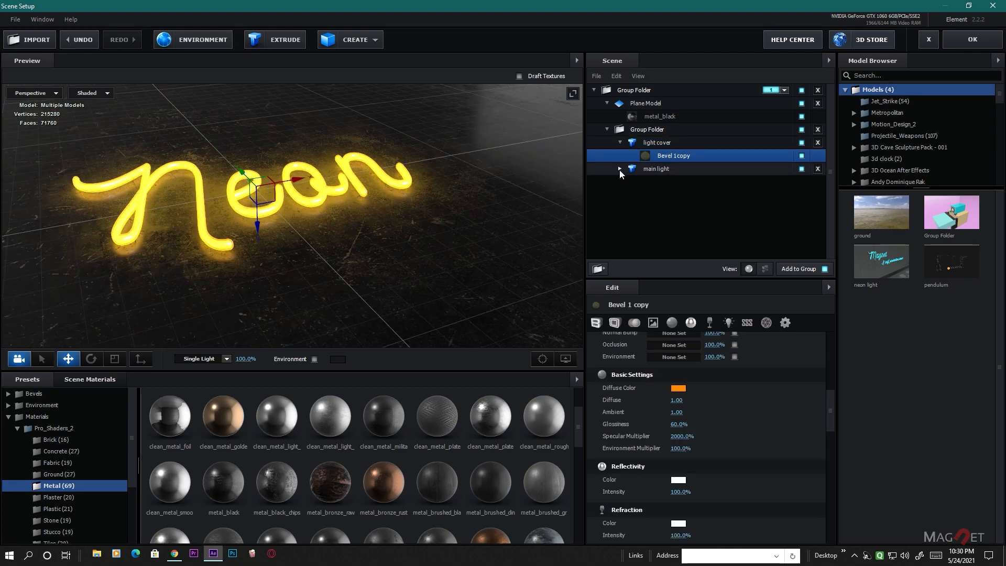
pyautogui.click(619, 168)
pyautogui.click(666, 181)
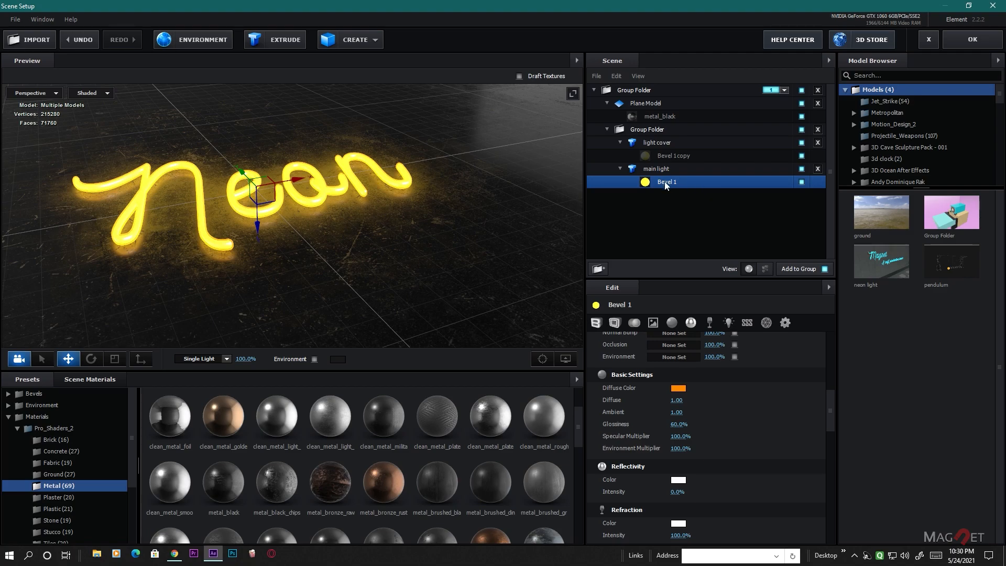
pyautogui.click(681, 390)
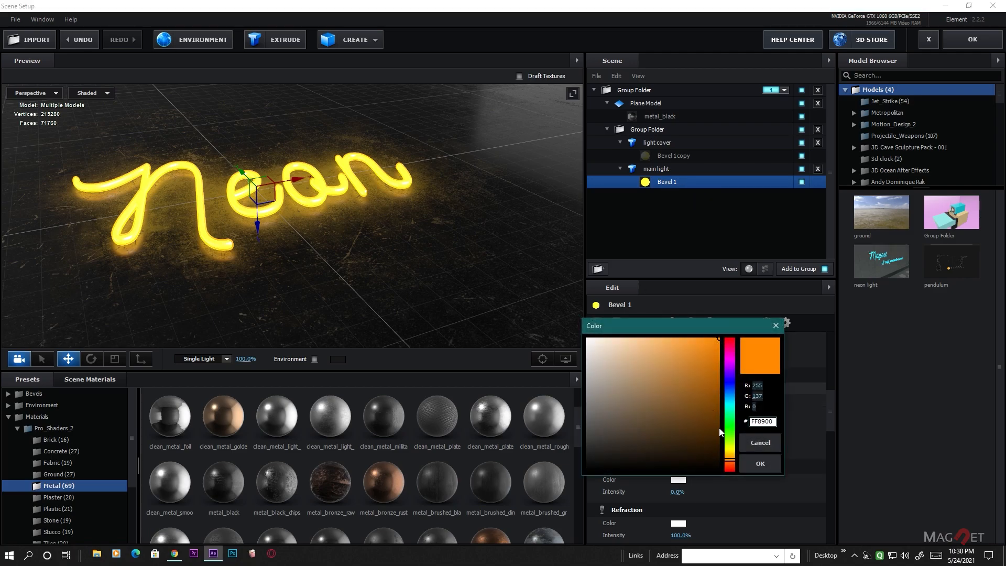
pyautogui.moveTo(733, 465); pyautogui.dragTo(732, 468)
pyautogui.click(760, 463)
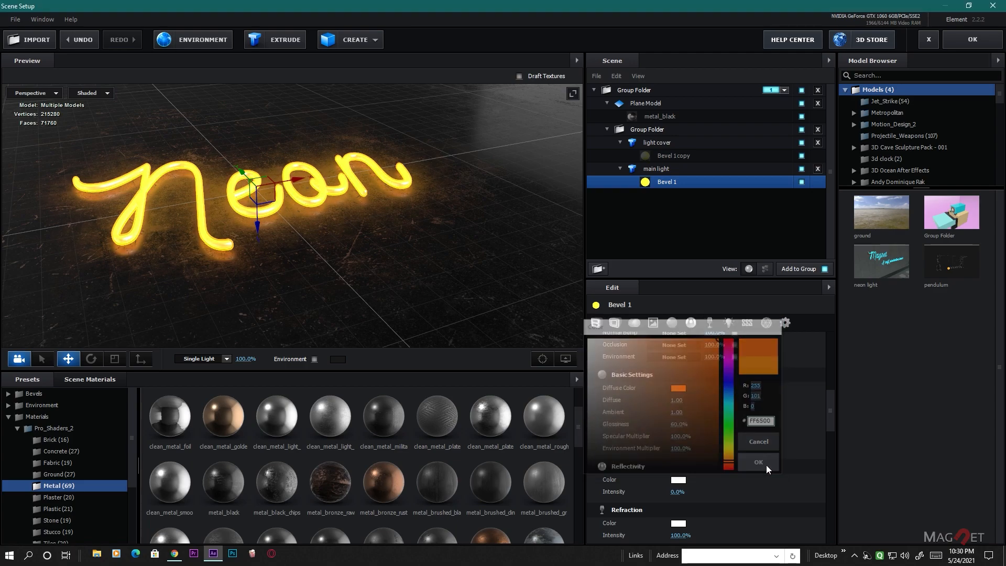
# - Copy the main light's diffuse color to the light cover's Bevel 1 copy material and inspect the text
pyautogui.rightClick(676, 393)
pyautogui.click(716, 422)
pyautogui.click(667, 156)
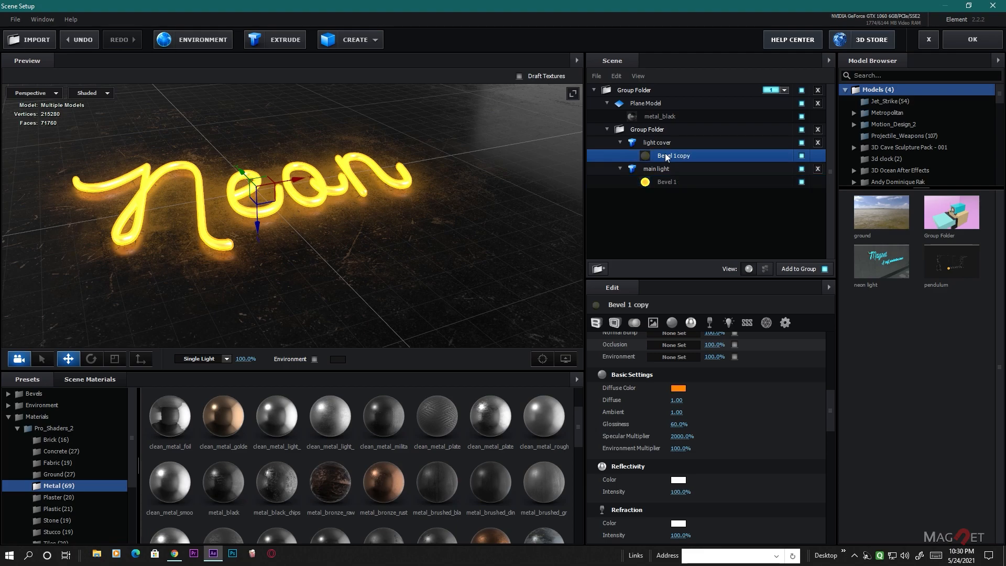
pyautogui.rightClick(676, 389)
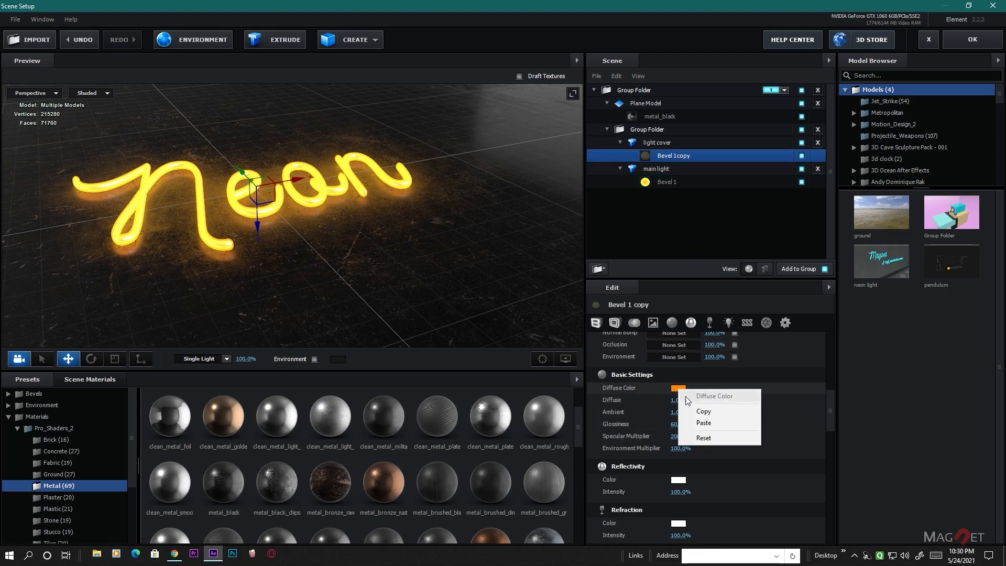
pyautogui.click(711, 422)
pyautogui.moveTo(338, 251); pyautogui.dragTo(285, 274)
pyautogui.scroll(5, 300, 248)
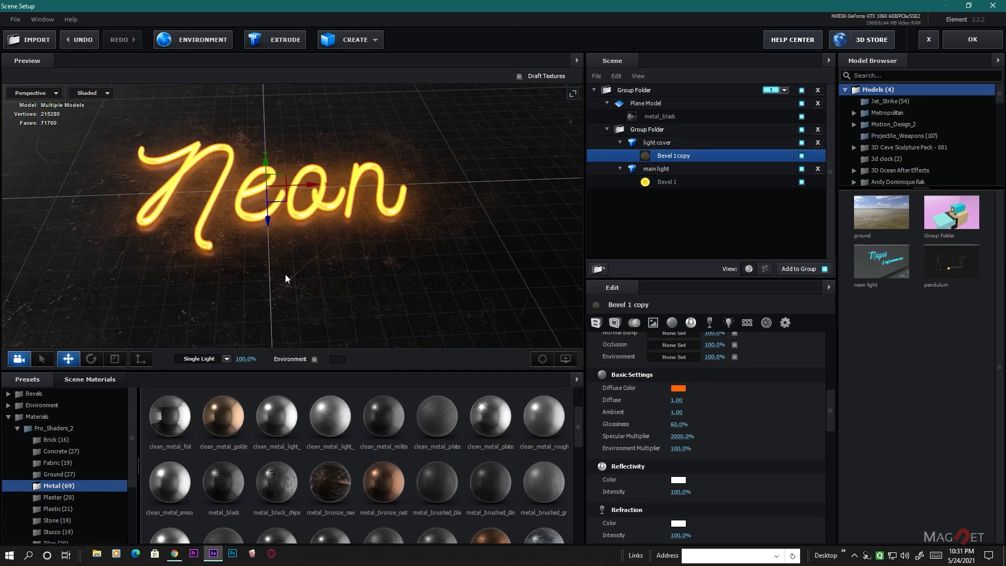
# - Open the BackLight_4K environment presets and check how the floor reflects the current environment
pyautogui.click(42, 405)
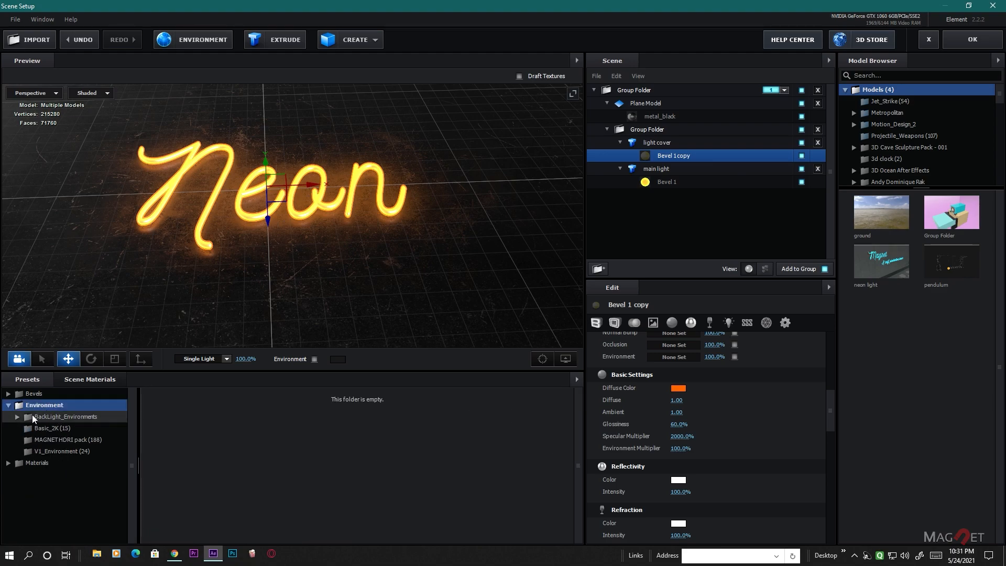
pyautogui.click(62, 417)
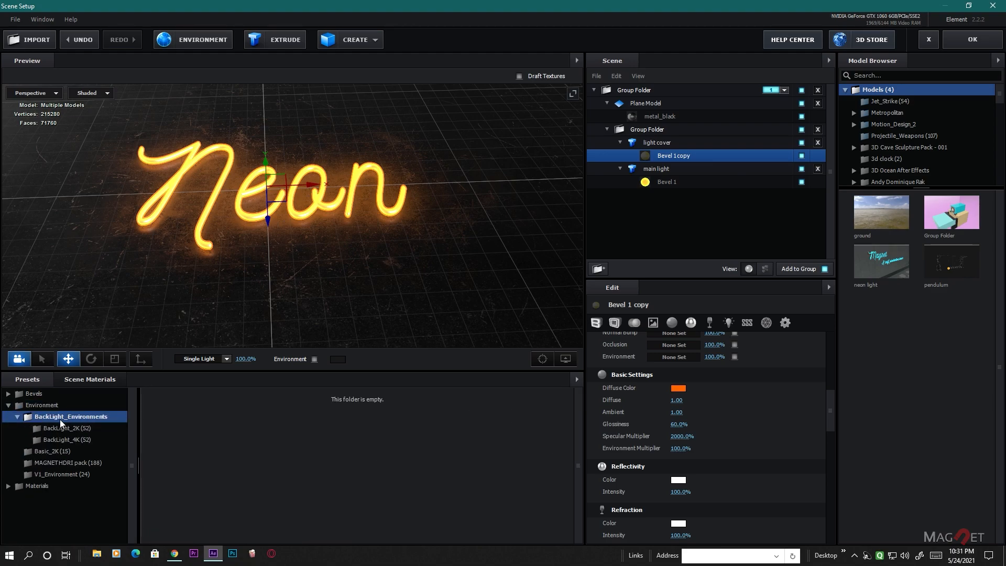
pyautogui.click(80, 439)
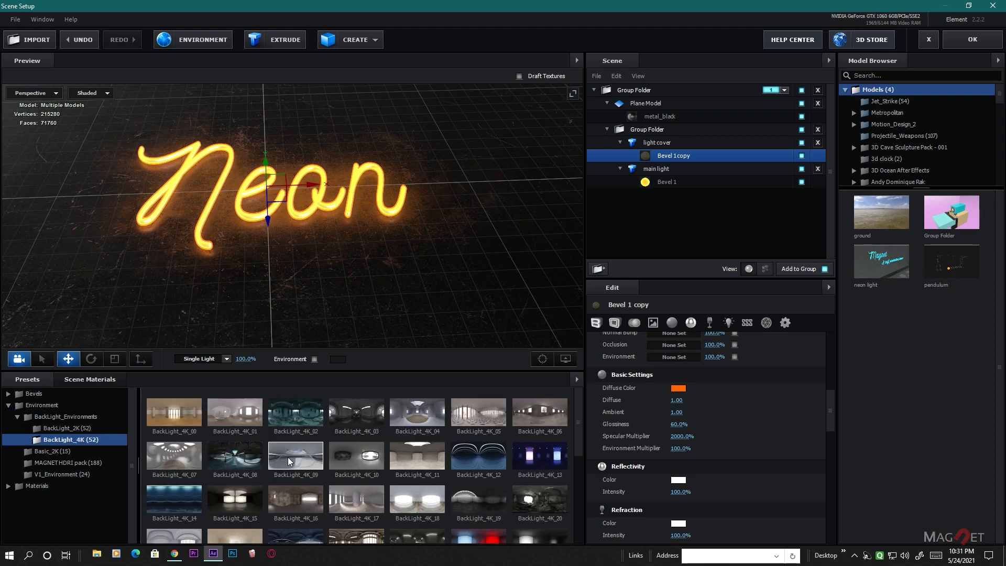
pyautogui.scroll(-2, 288, 456)
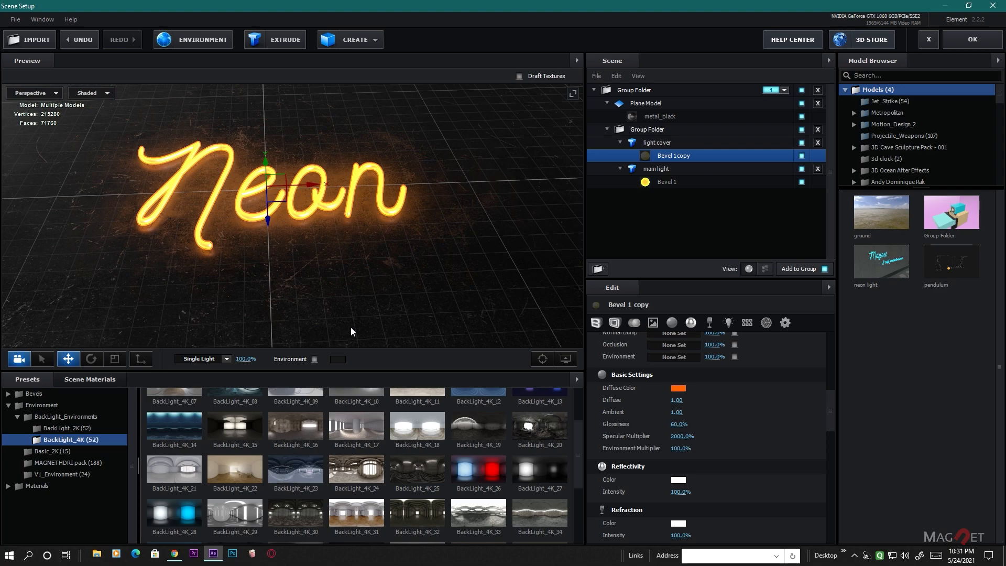
pyautogui.moveTo(358, 272); pyautogui.dragTo(395, 260)
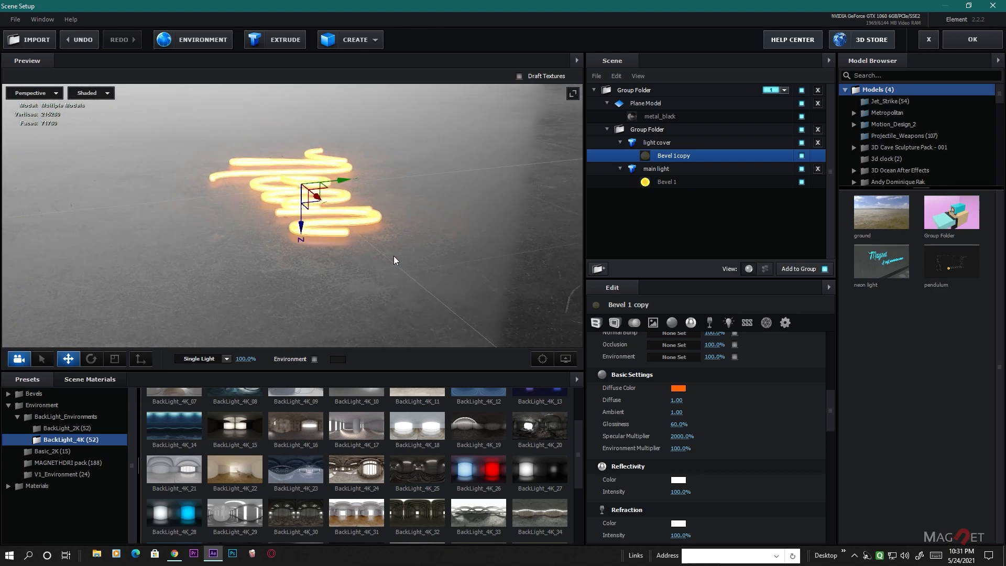
# - Try two BackLight_4K environments, the second being BackLight_4K_27, and inspect the floor's reflections
pyautogui.doubleClick(294, 470)
pyautogui.moveTo(266, 265); pyautogui.dragTo(320, 291)
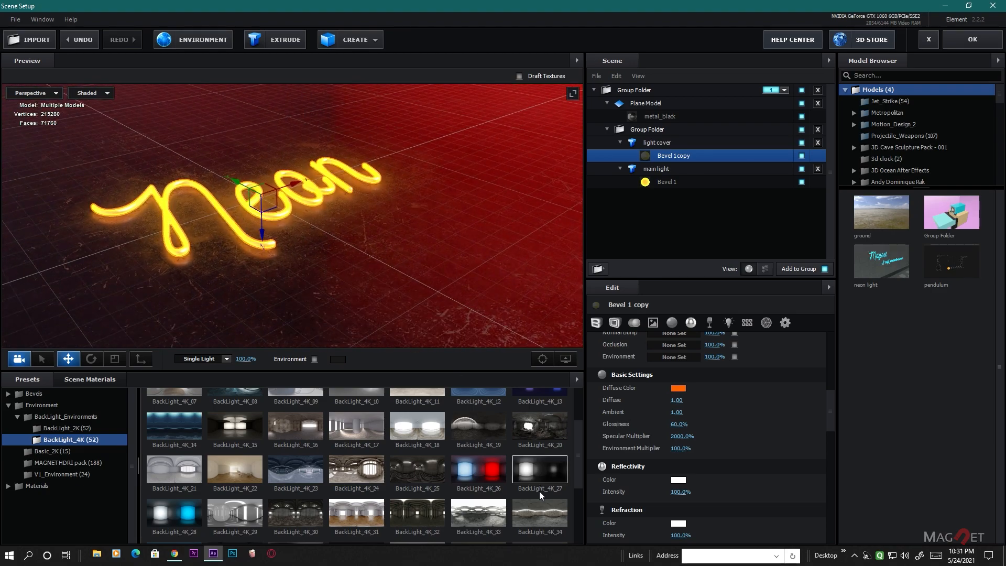
pyautogui.click(543, 466)
pyautogui.moveTo(373, 273); pyautogui.dragTo(329, 277)
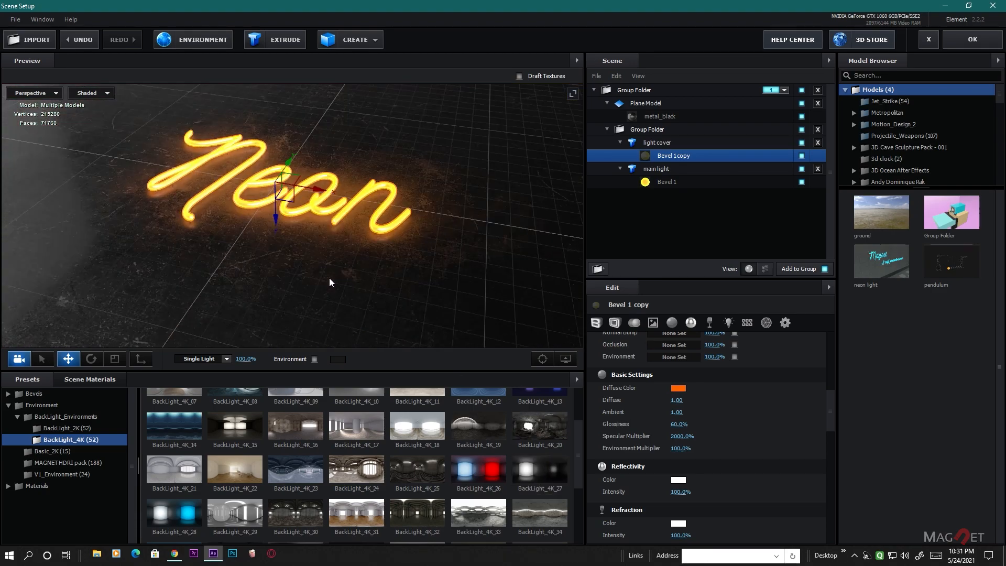
# - Apply the BackLight_4K_36 environment to the scene and inspect the floor's reflections around the text
pyautogui.scroll(-1, 321, 470)
pyautogui.scroll(-2, 321, 475)
pyautogui.click(232, 443)
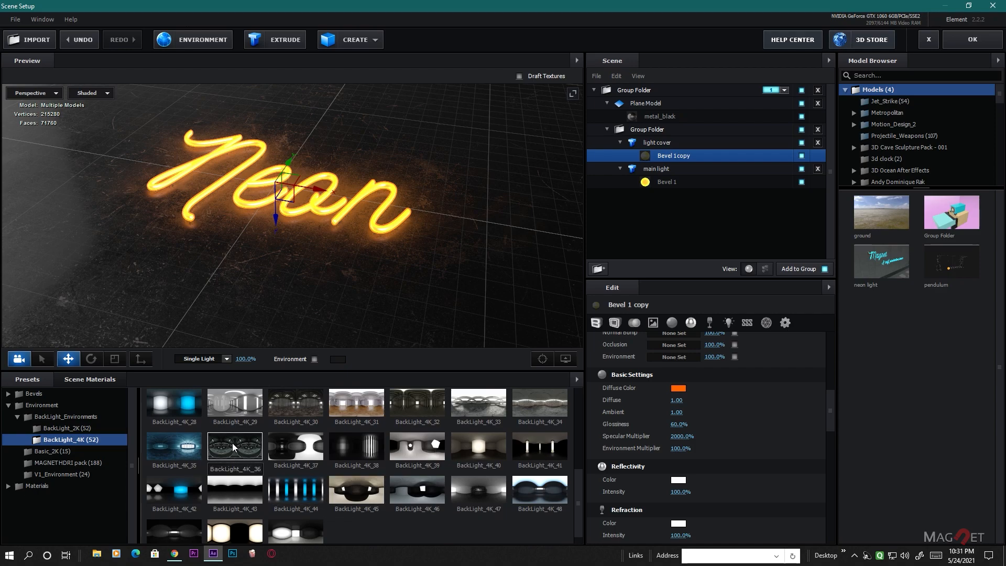
pyautogui.moveTo(388, 303); pyautogui.dragTo(417, 281)
pyautogui.scroll(3, 285, 275)
pyautogui.moveTo(285, 275); pyautogui.dragTo(326, 273)
pyautogui.scroll(3, 297, 295)
pyautogui.scroll(-6, 297, 295)
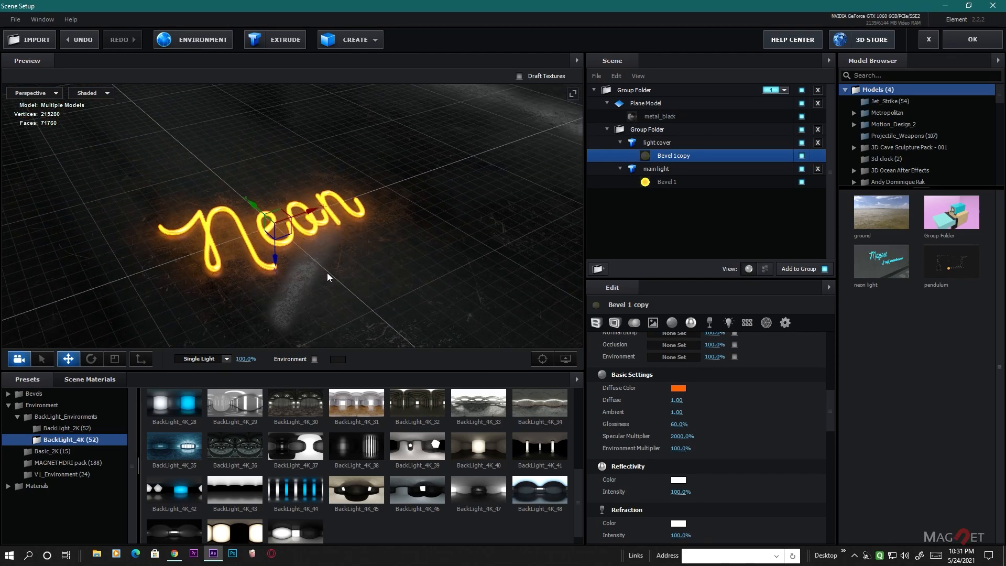
# - Create a sphere model and move it beside the text to an X position of about 1.34
pyautogui.click(375, 41)
pyautogui.click(356, 62)
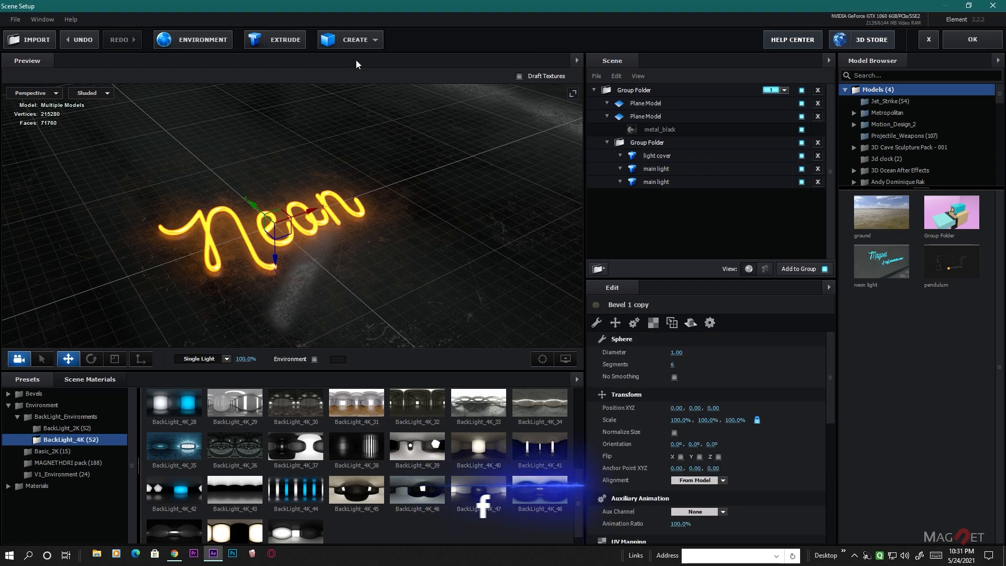
pyautogui.moveTo(309, 213); pyautogui.dragTo(445, 172)
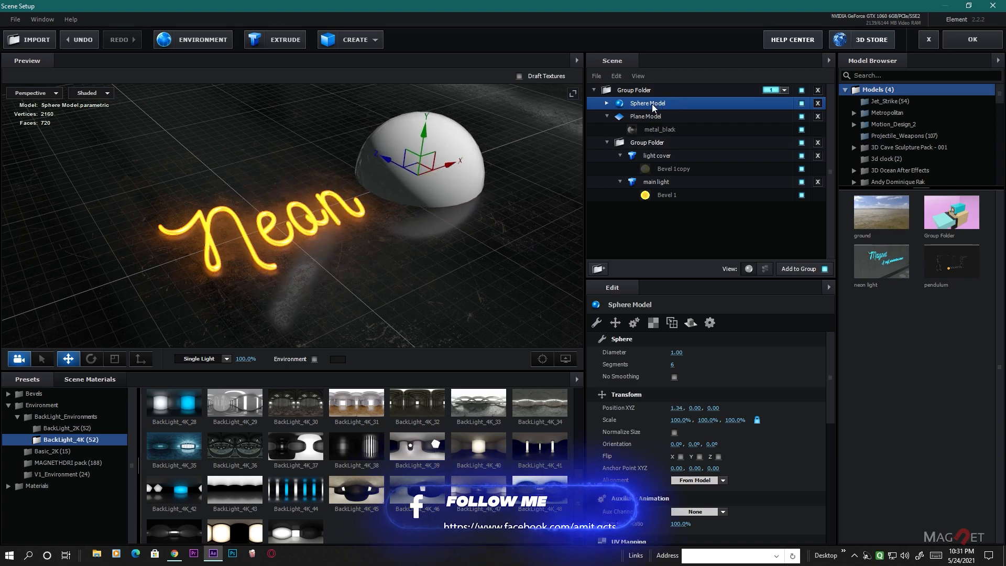
pyautogui.click(353, 42)
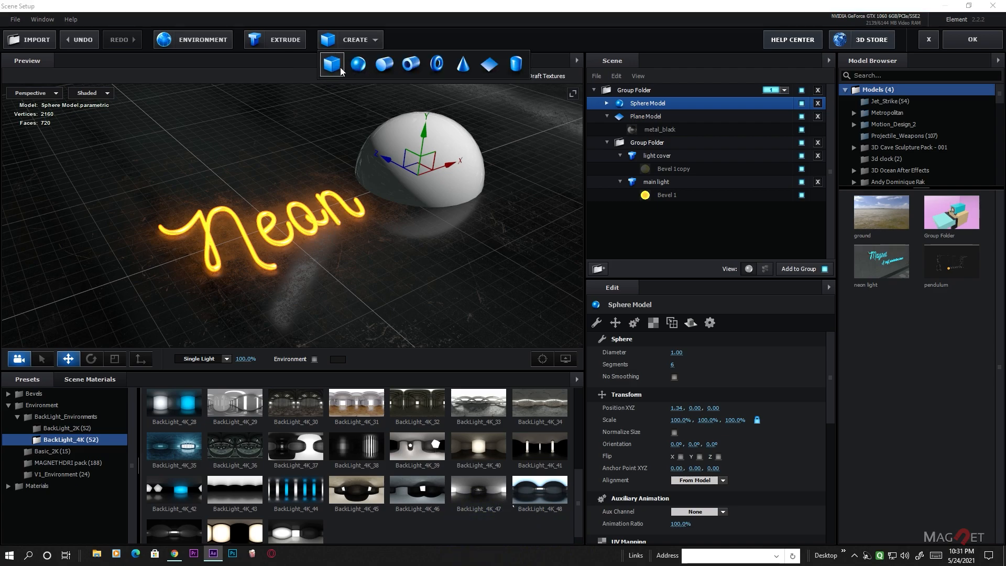
pyautogui.click(338, 66)
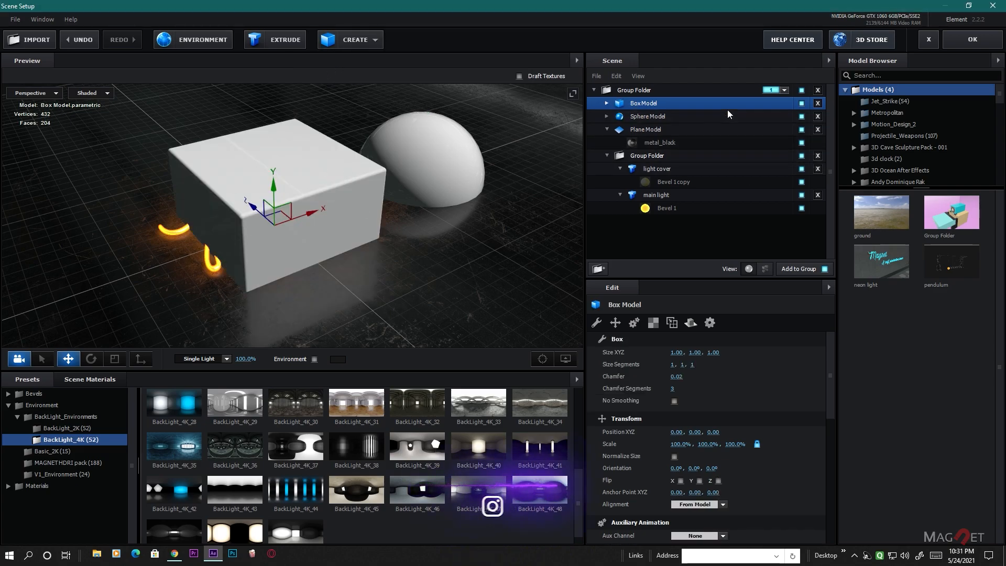
pyautogui.click(817, 103)
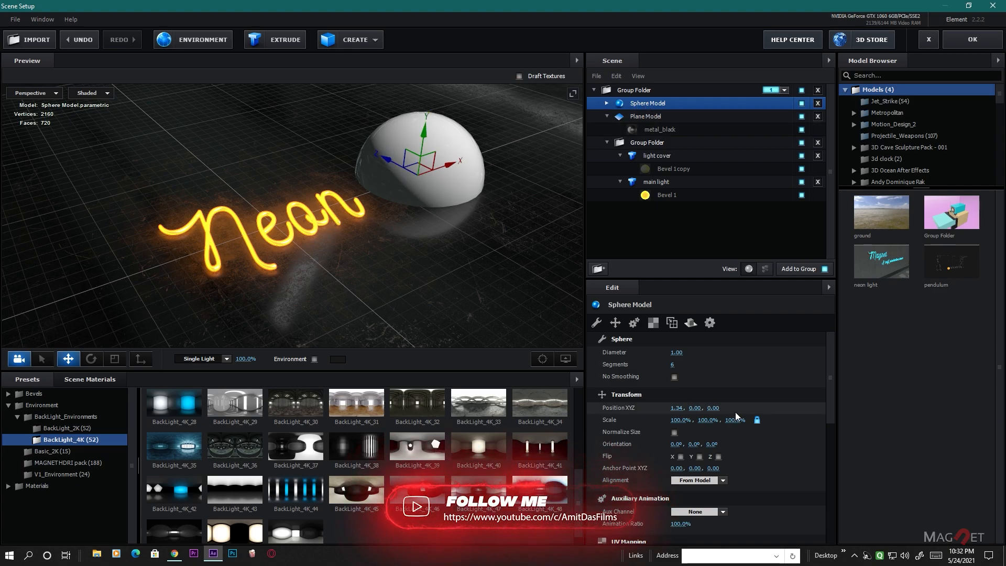
# - Scale the sphere model down to 22.5% and set its alignment to Bottom
pyautogui.moveTo(681, 421); pyautogui.dragTo(624, 441)
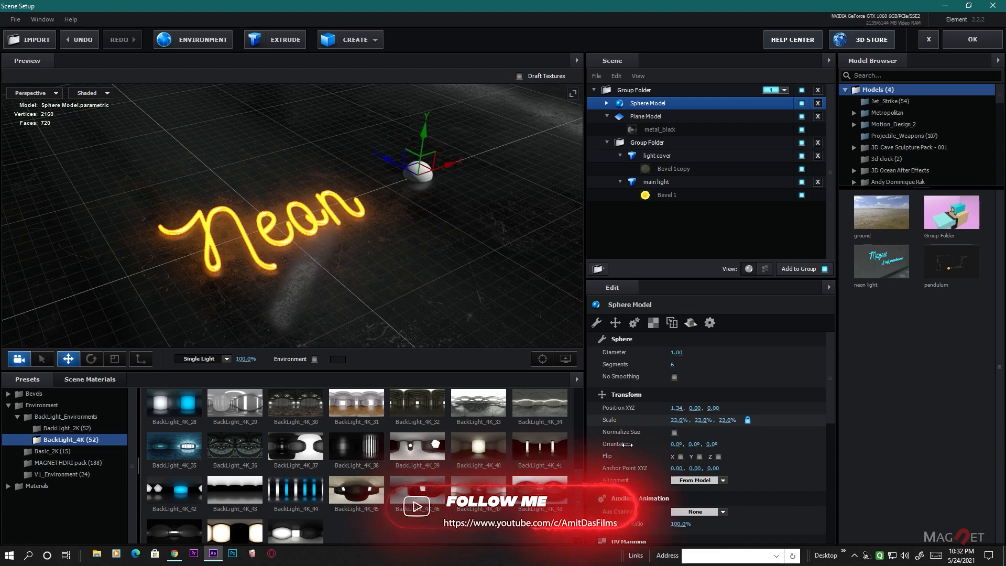
pyautogui.scroll(-1, 767, 487)
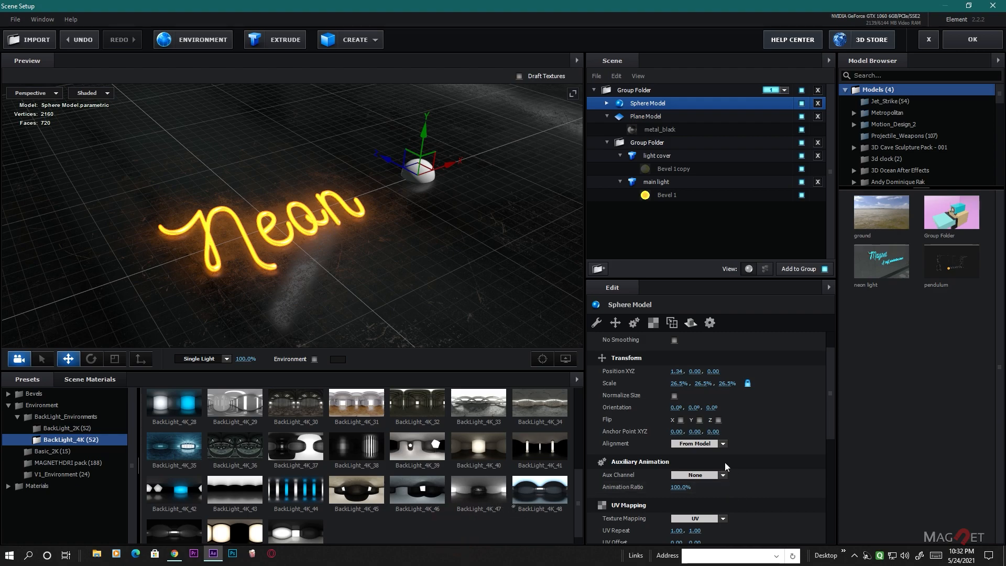
pyautogui.click(723, 444)
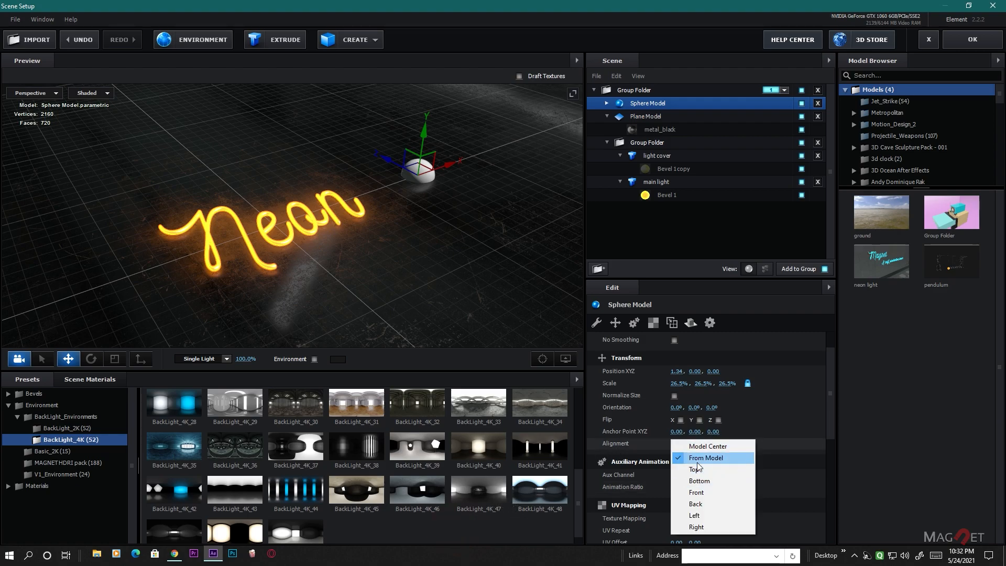
pyautogui.click(700, 481)
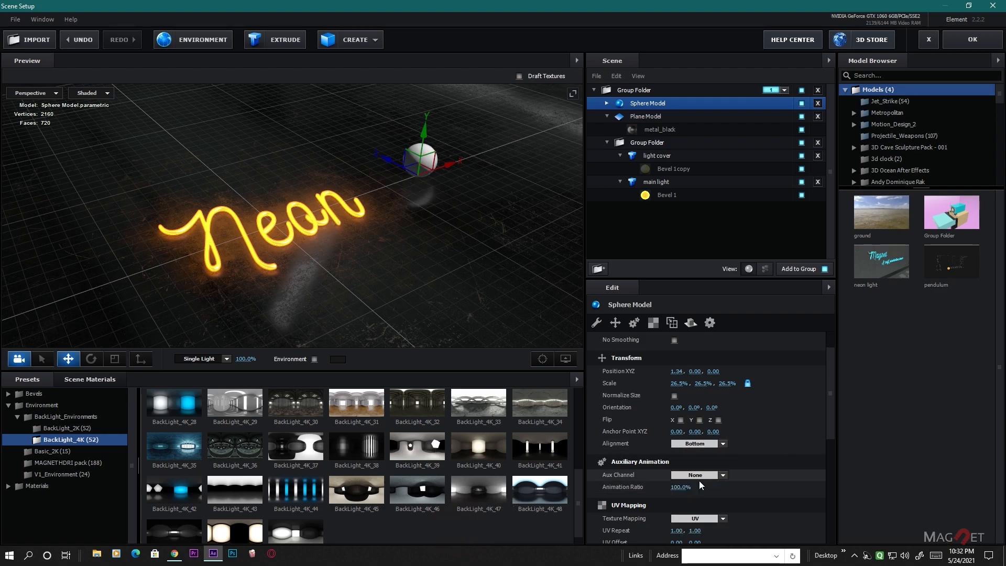
pyautogui.scroll(3, 454, 239)
pyautogui.moveTo(470, 206); pyautogui.dragTo(390, 255, button='middle')
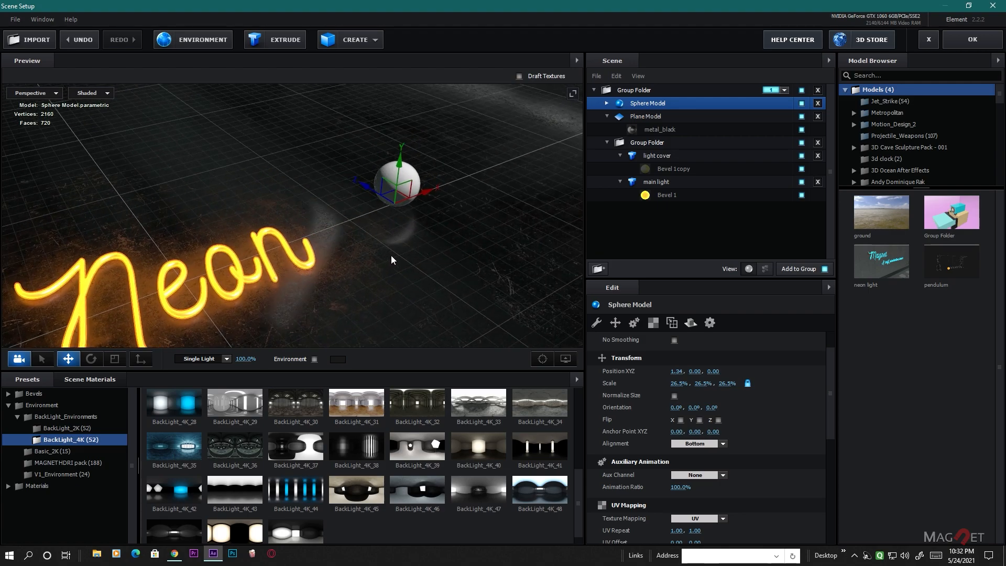
pyautogui.scroll(1, 389, 255)
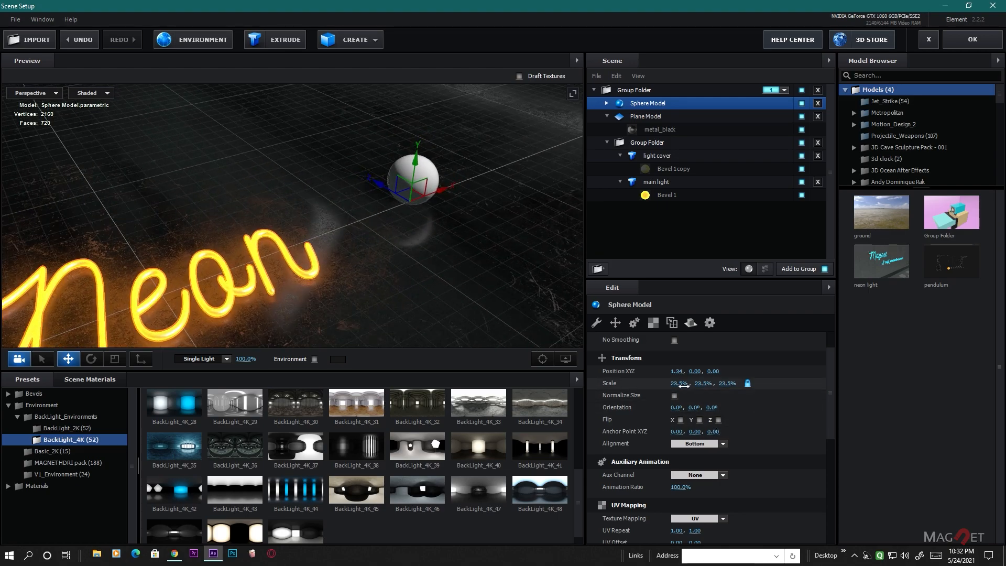
pyautogui.moveTo(683, 385); pyautogui.dragTo(673, 385)
# - Apply the Chrome material from the Physical presets to the sphere and look closer at it
pyautogui.click(88, 382)
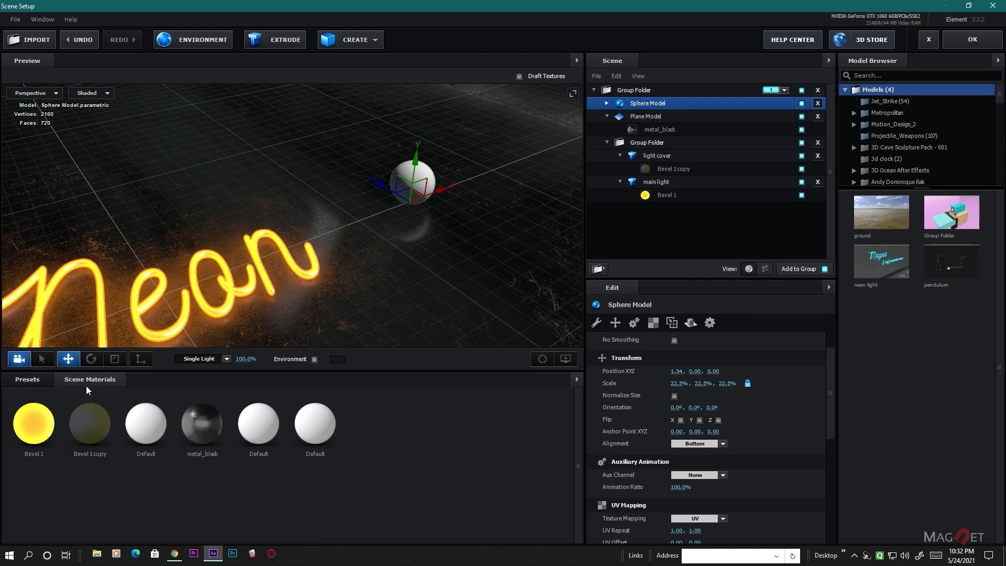
pyautogui.click(36, 379)
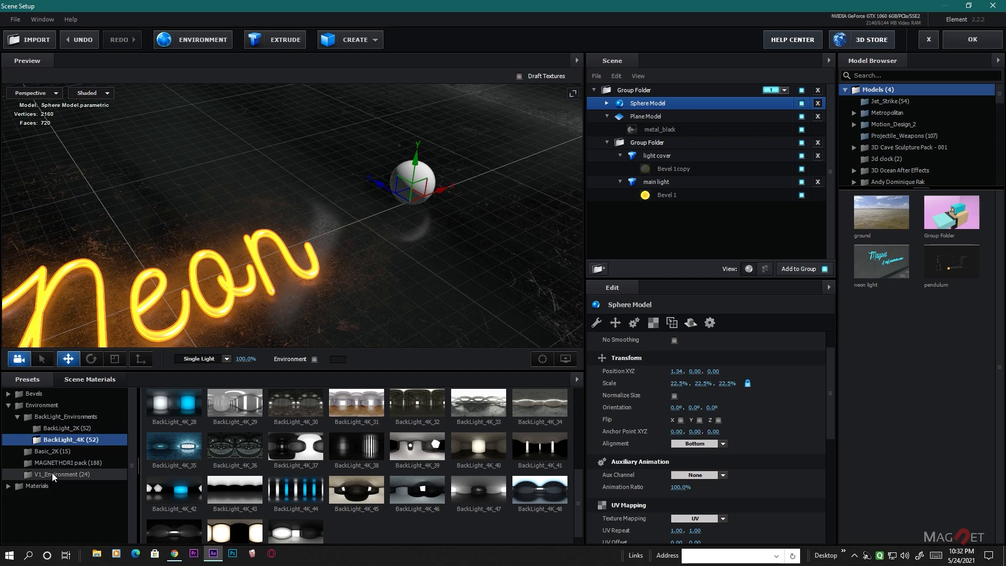
pyautogui.click(26, 462)
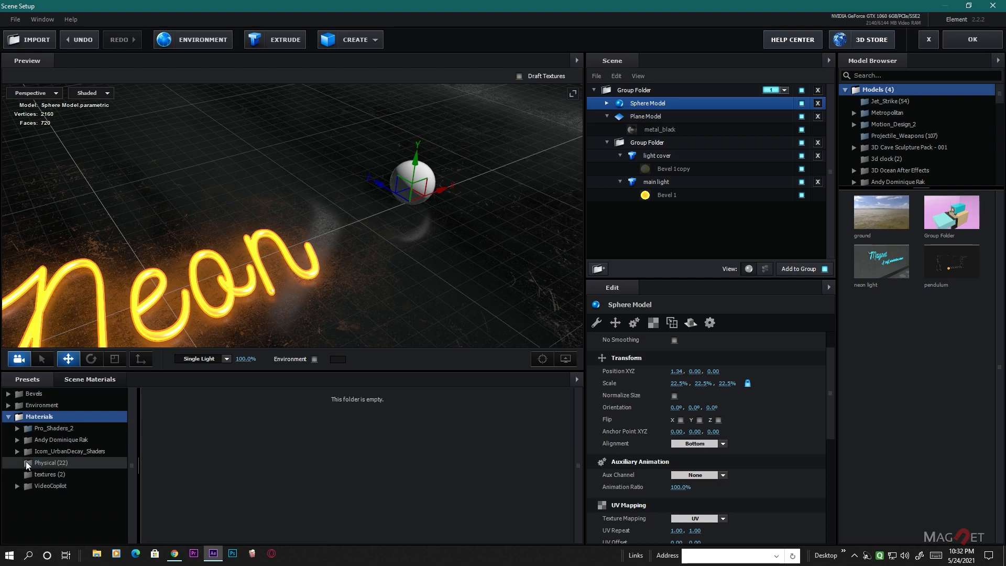
pyautogui.click(58, 463)
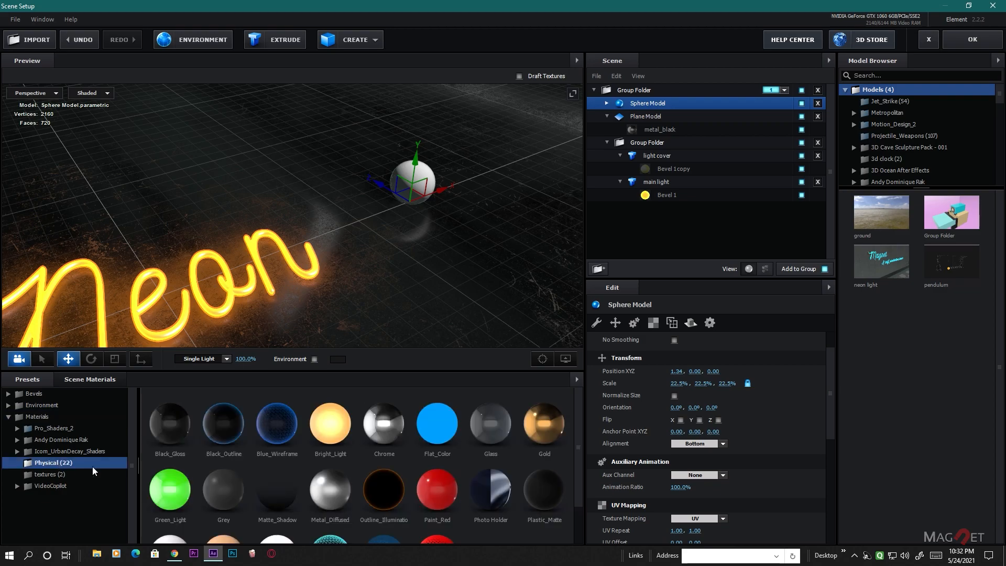
pyautogui.moveTo(383, 430); pyautogui.dragTo(426, 193)
pyautogui.scroll(3, 423, 209)
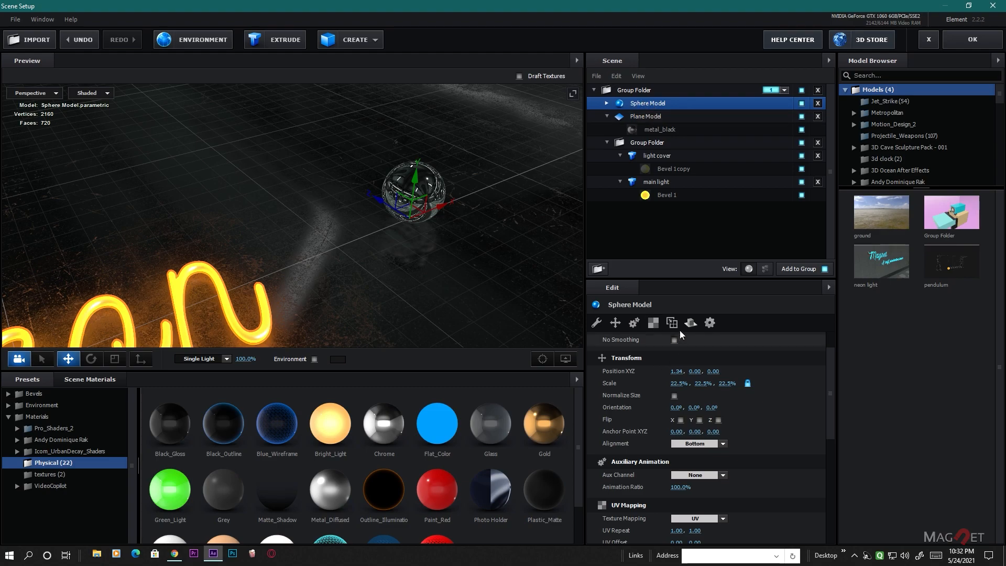
# - Set the sphere model's reflect mode to Spherical and check how it reflects the neon text
pyautogui.click(690, 322)
pyautogui.click(728, 354)
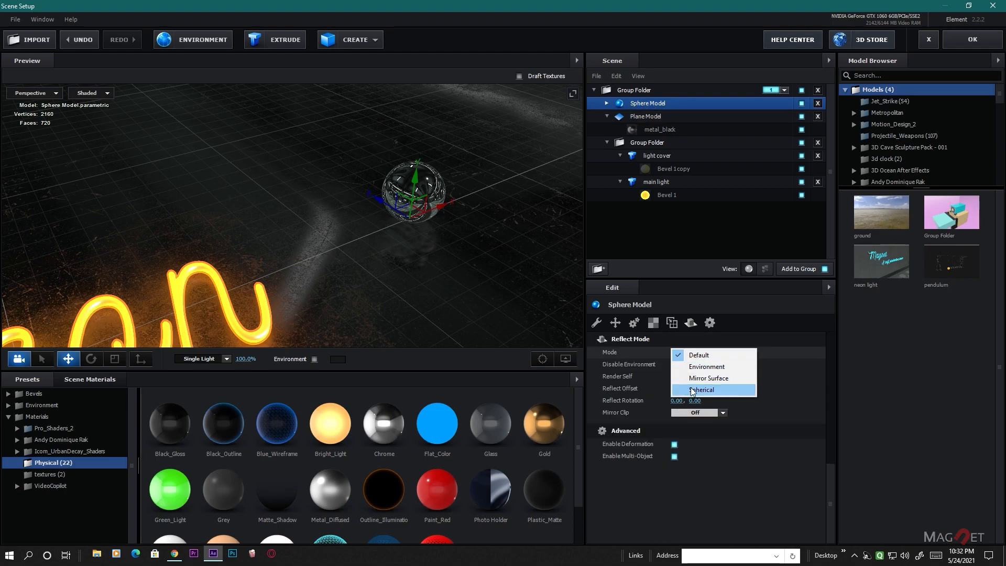
pyautogui.click(710, 390)
pyautogui.moveTo(438, 244); pyautogui.dragTo(333, 267)
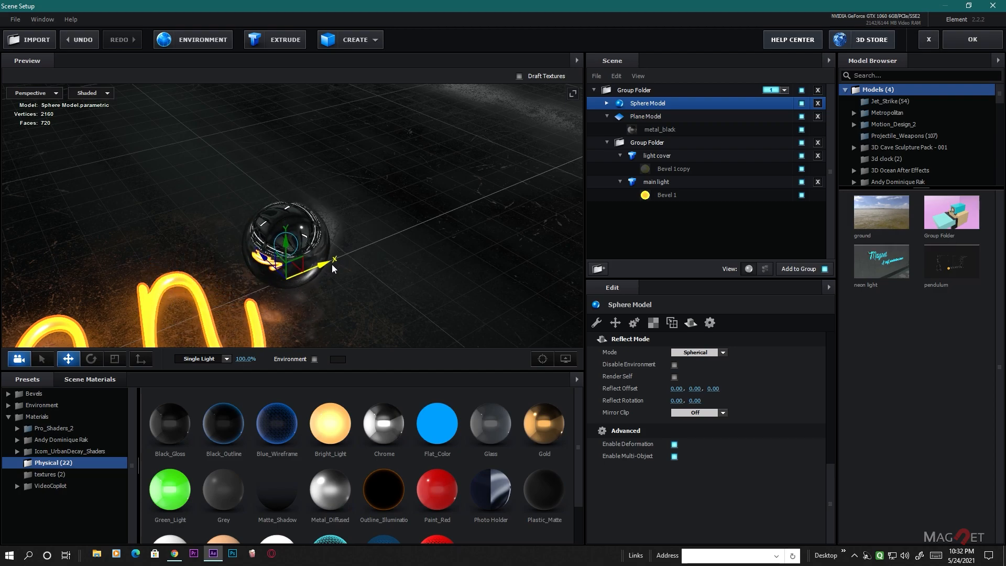
pyautogui.scroll(-5, 405, 293)
pyautogui.moveTo(388, 303); pyautogui.dragTo(414, 277)
pyautogui.moveTo(387, 240); pyautogui.dragTo(428, 257, button='middle')
pyautogui.moveTo(448, 257); pyautogui.dragTo(497, 259)
# - Duplicate the chrome sphere, scale the copy to 12.1% and place it behind the text at X 0.21, Z 0.36
pyautogui.click(87, 379)
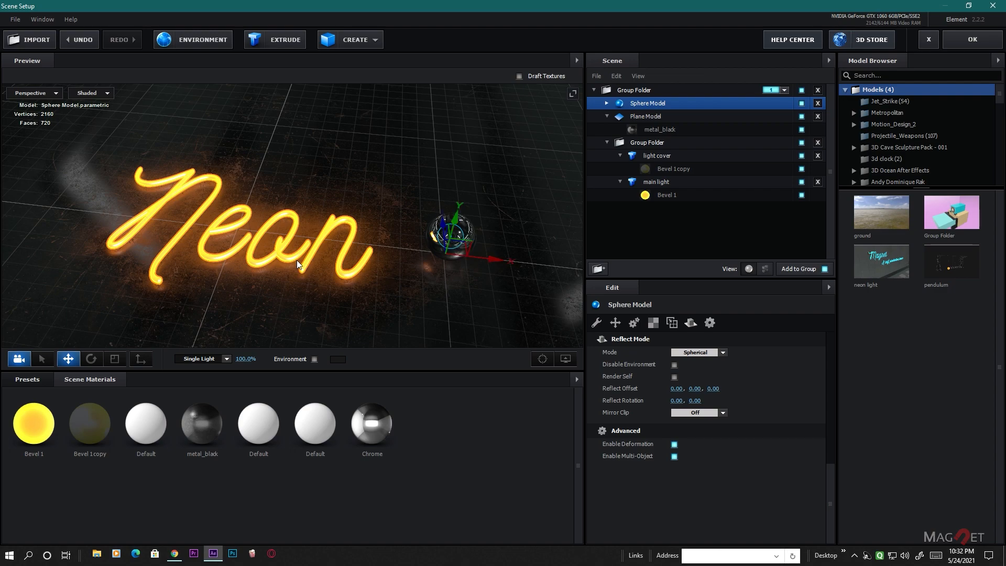
pyautogui.moveTo(297, 260); pyautogui.dragTo(357, 249)
pyautogui.hotkey('ctrl', 'd')
pyautogui.moveTo(540, 261); pyautogui.dragTo(345, 173)
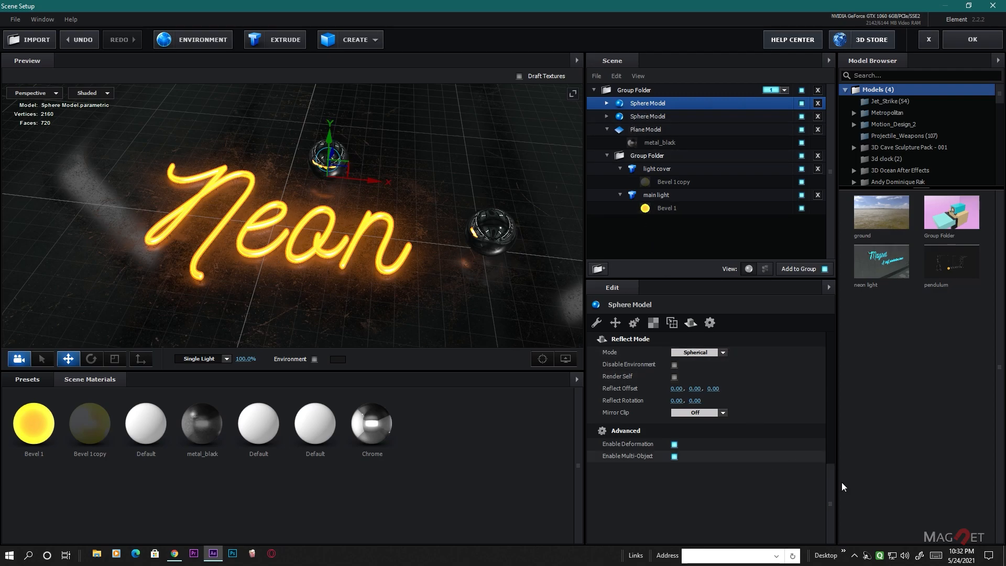
pyautogui.moveTo(830, 491); pyautogui.dragTo(831, 336)
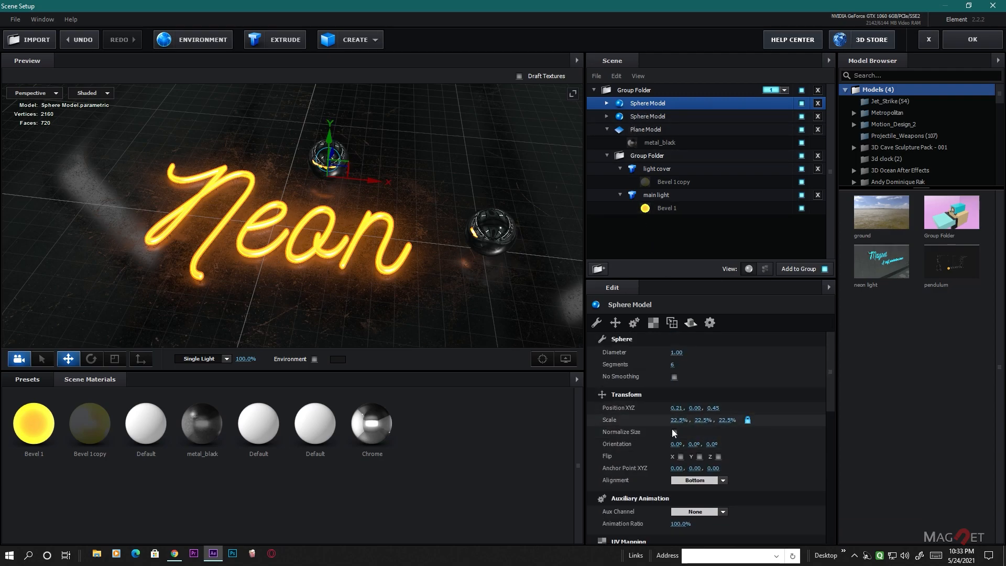
pyautogui.moveTo(683, 422); pyautogui.dragTo(632, 435)
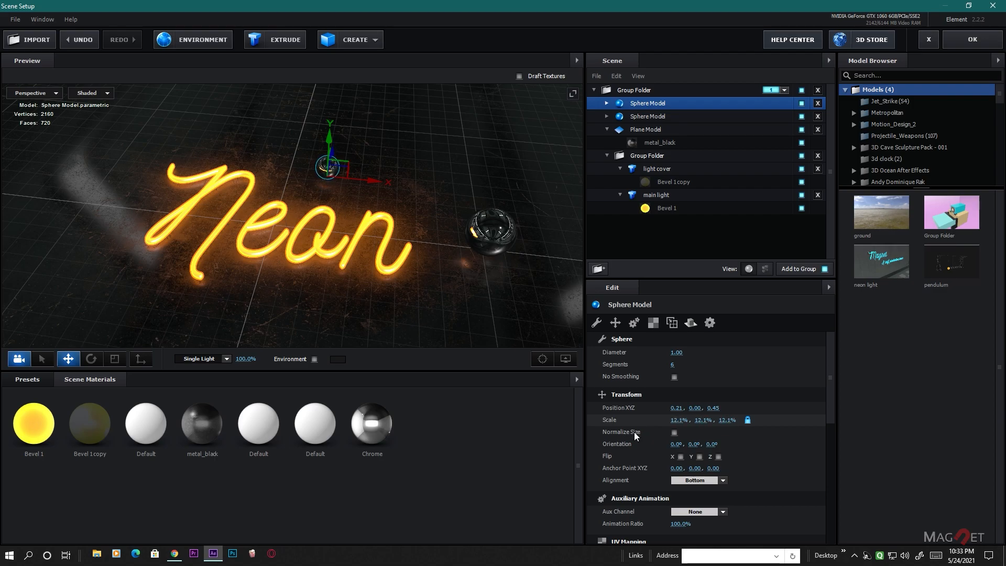
pyautogui.moveTo(333, 152); pyautogui.dragTo(330, 163)
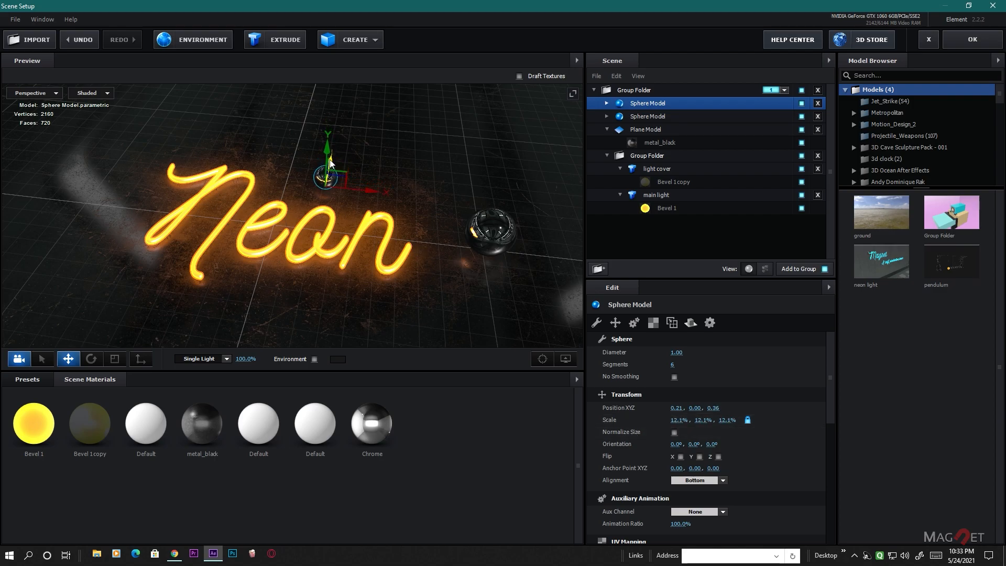
# - Duplicate the small chrome sphere beside the text's first letter at X -0.82, Z -0.08 and scale the copy to 26.6%
pyautogui.keyDown('ctrl'); pyautogui.moveTo(375, 199); pyautogui.dragTo(129, 196); pyautogui.keyUp('ctrl')
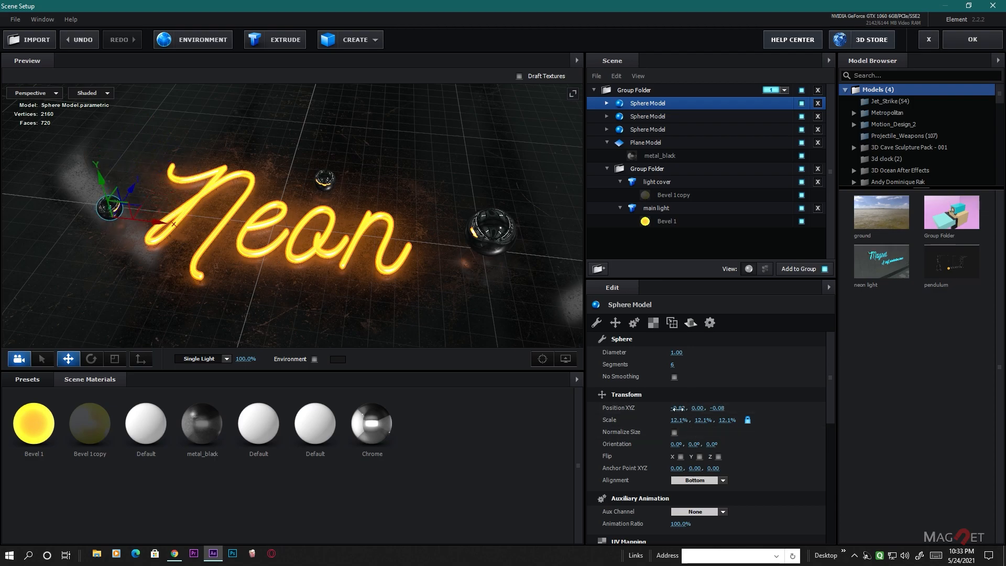
pyautogui.moveTo(685, 424); pyautogui.dragTo(702, 423)
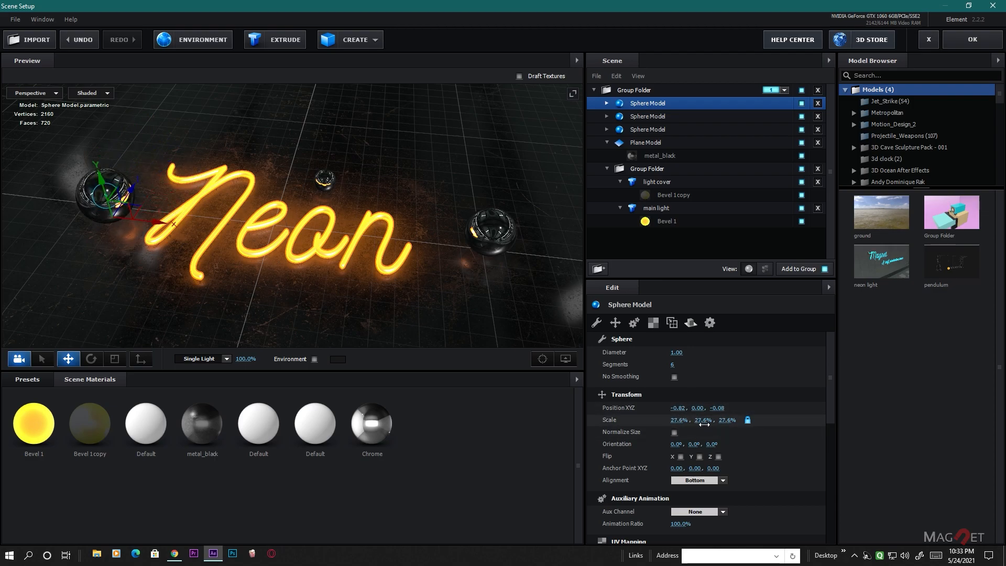
# - Duplicate the 12.1% chrome sphere to X -0.45, Z 0.79 and apply the glowing Bevel 1 material to the copy
pyautogui.click(325, 181)
pyautogui.keyDown('alt'); pyautogui.moveTo(370, 198); pyautogui.dragTo(247, 119); pyautogui.keyUp('alt')
pyautogui.moveTo(278, 118); pyautogui.dragTo(336, 196, button='middle')
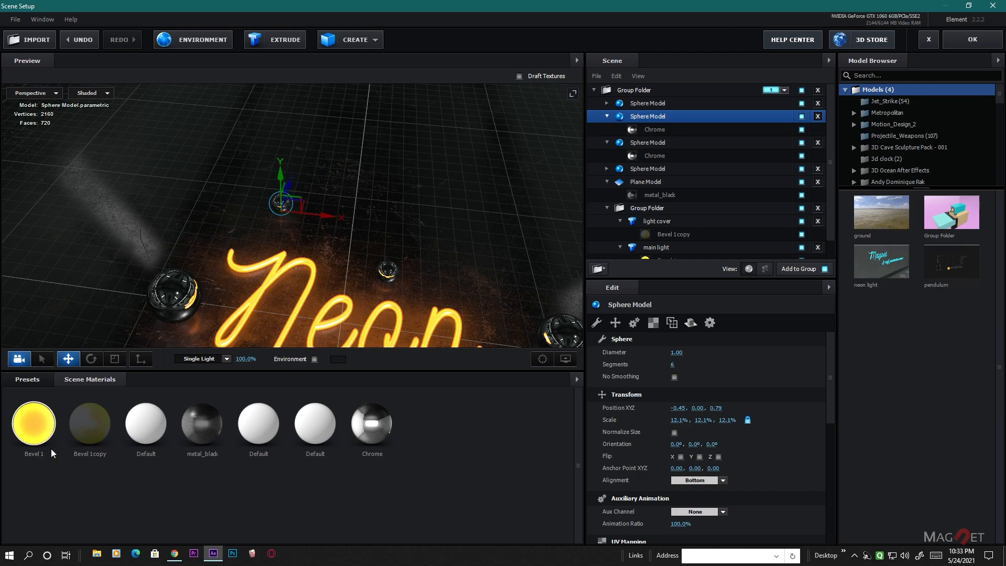
pyautogui.moveTo(34, 432); pyautogui.dragTo(280, 215)
# - Duplicate the glowing sphere, scale the copy to 5.0% and place it near the text's last letter at X 0.71, Z -0.36
pyautogui.moveTo(307, 249); pyautogui.dragTo(407, 166)
pyautogui.hotkey('ctrl', 'd')
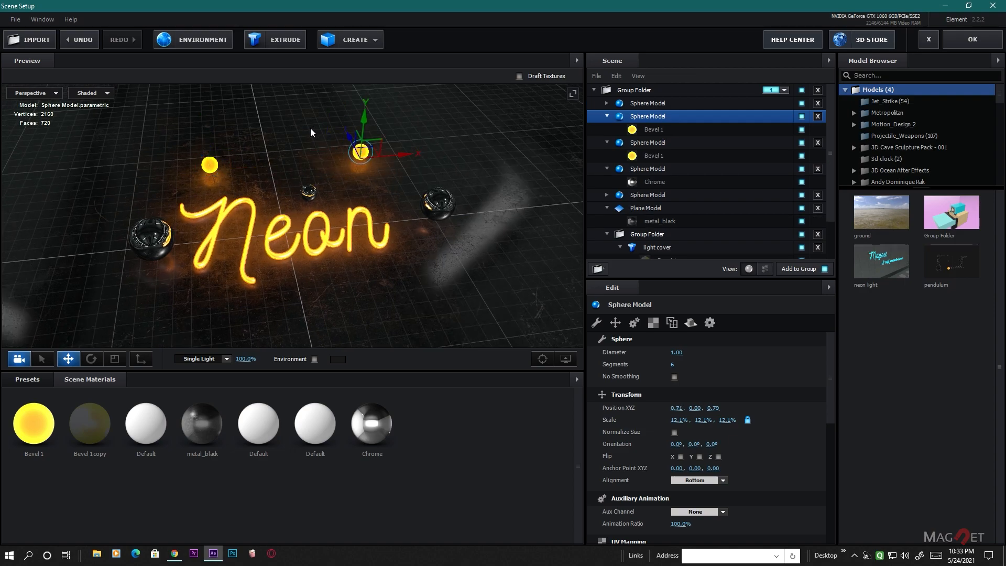
pyautogui.moveTo(346, 140); pyautogui.dragTo(422, 291)
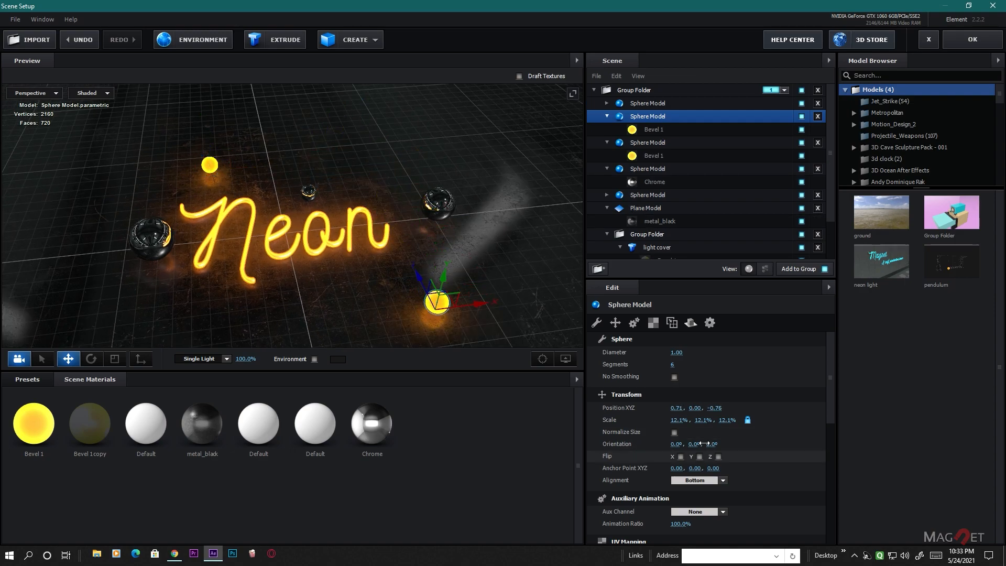
pyautogui.moveTo(681, 421); pyautogui.dragTo(673, 426)
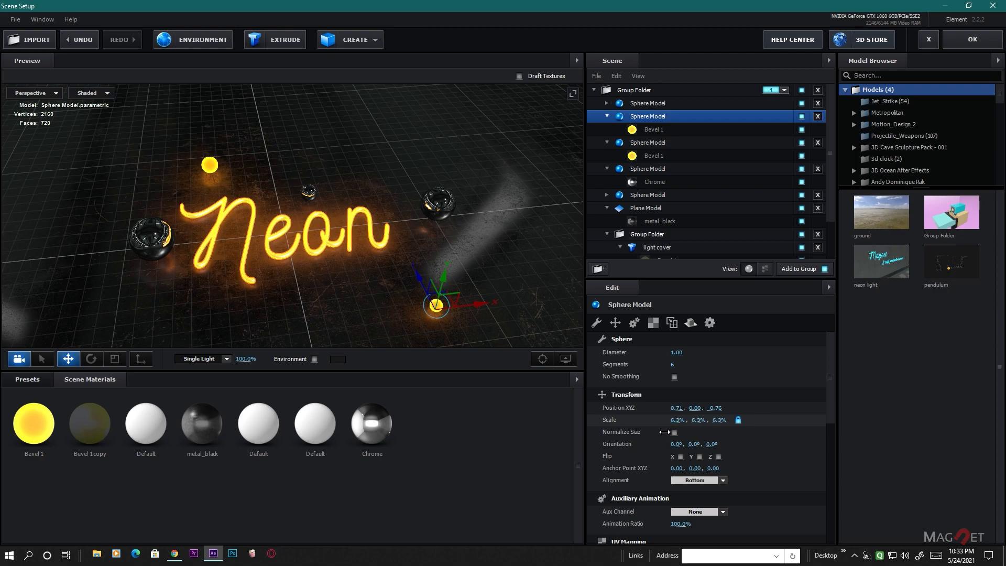
pyautogui.moveTo(424, 291); pyautogui.dragTo(400, 241)
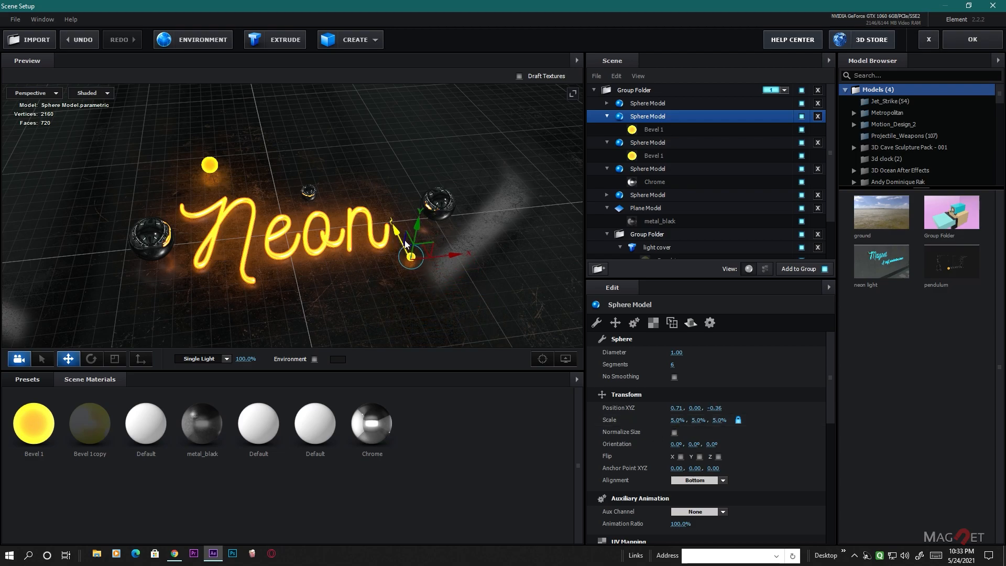
# - Place two more glowing sphere copies scaled to 2.7% in front of the text, at X -0.03, Z -0.61 and X 0.24, Z -0.48
pyautogui.moveTo(457, 257); pyautogui.dragTo(289, 279)
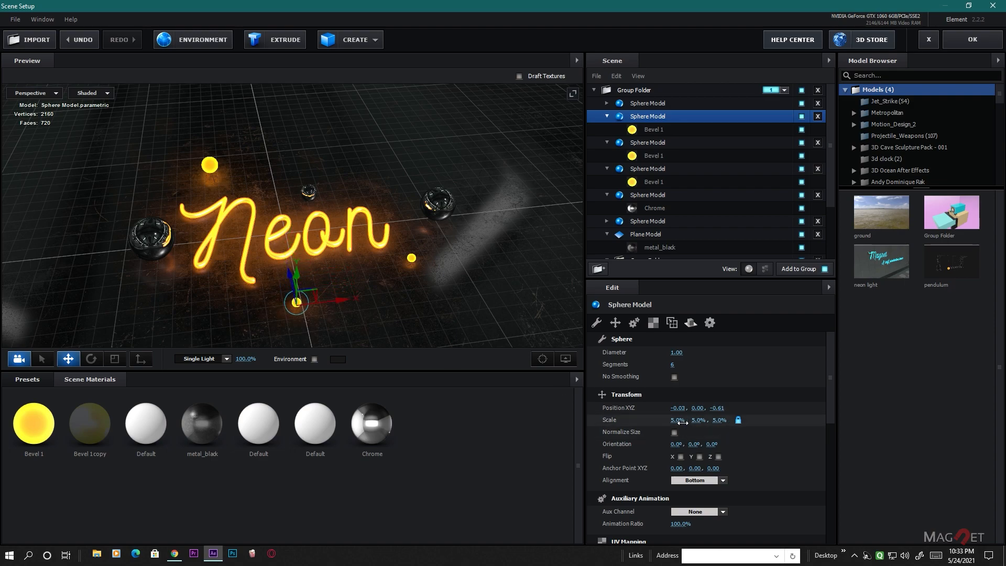
pyautogui.moveTo(677, 428); pyautogui.dragTo(661, 428)
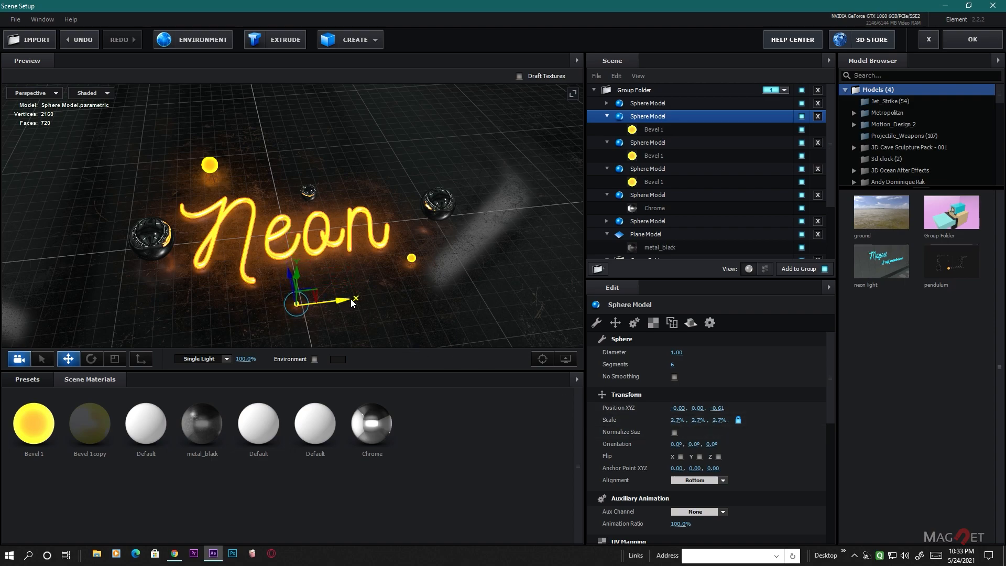
pyautogui.moveTo(351, 302); pyautogui.dragTo(388, 304)
pyautogui.moveTo(338, 276); pyautogui.dragTo(331, 259)
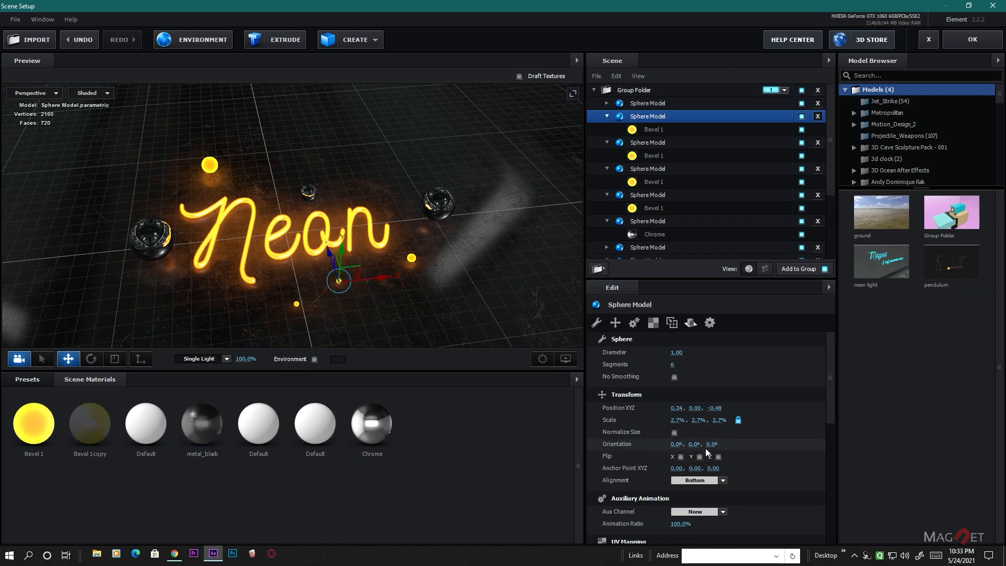
pyautogui.moveTo(680, 420); pyautogui.dragTo(180, 230)
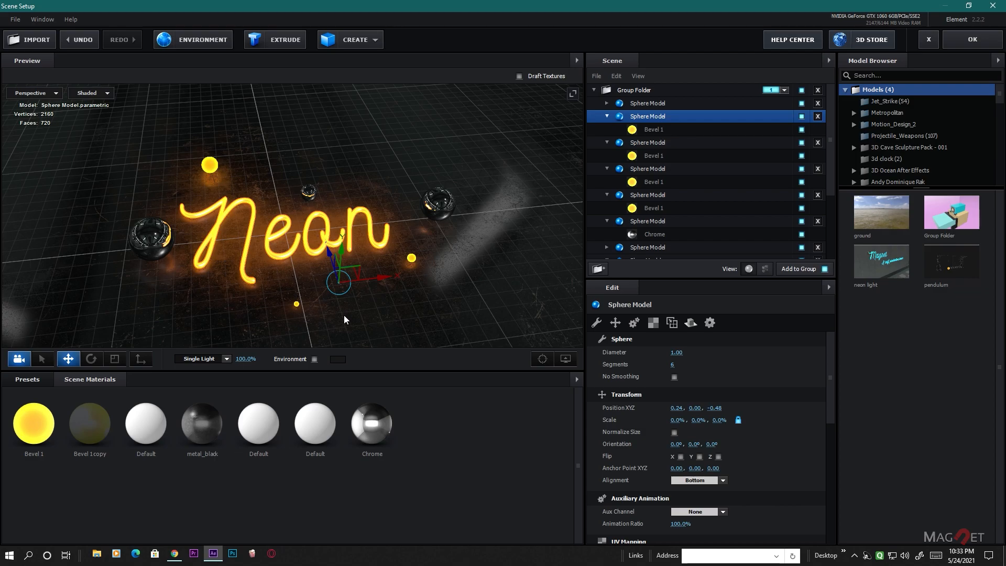
pyautogui.hotkey('ctrl', 'z')
# - Accept the Element scene setup and add a 24 mm two-node camera to the composition
pyautogui.moveTo(450, 297); pyautogui.dragTo(444, 219)
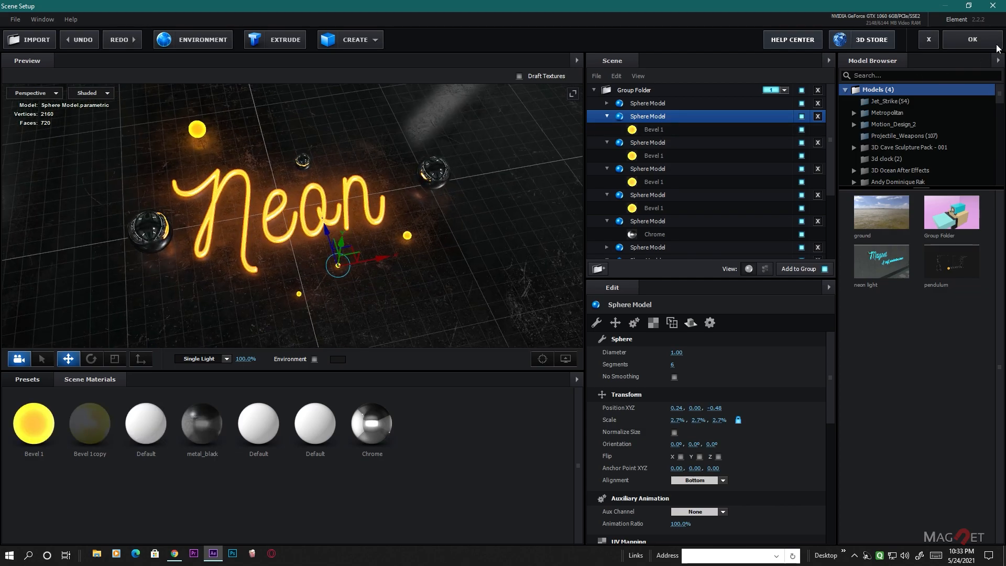
pyautogui.click(976, 40)
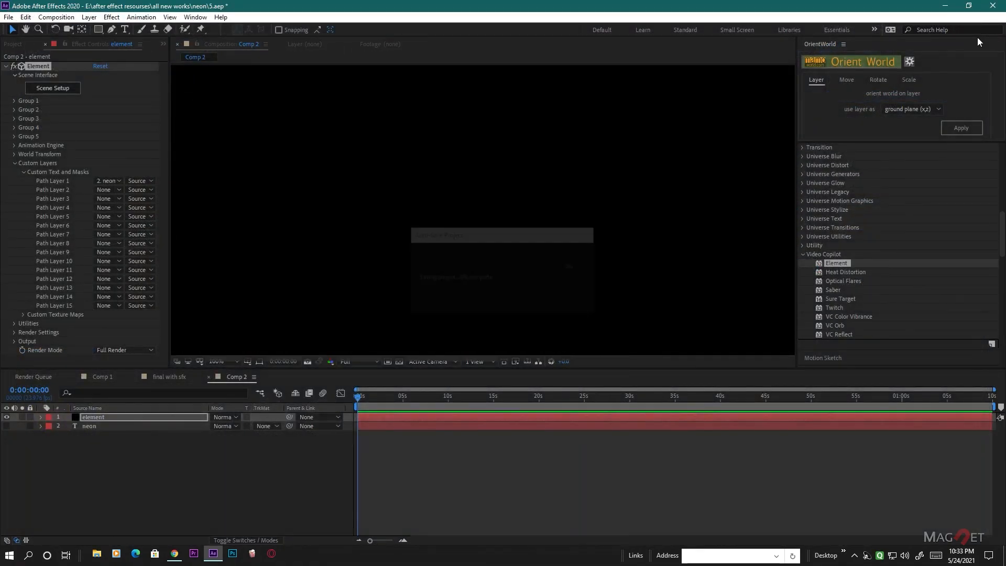
pyautogui.click(88, 17)
pyautogui.moveTo(104, 29)
pyautogui.click(246, 63)
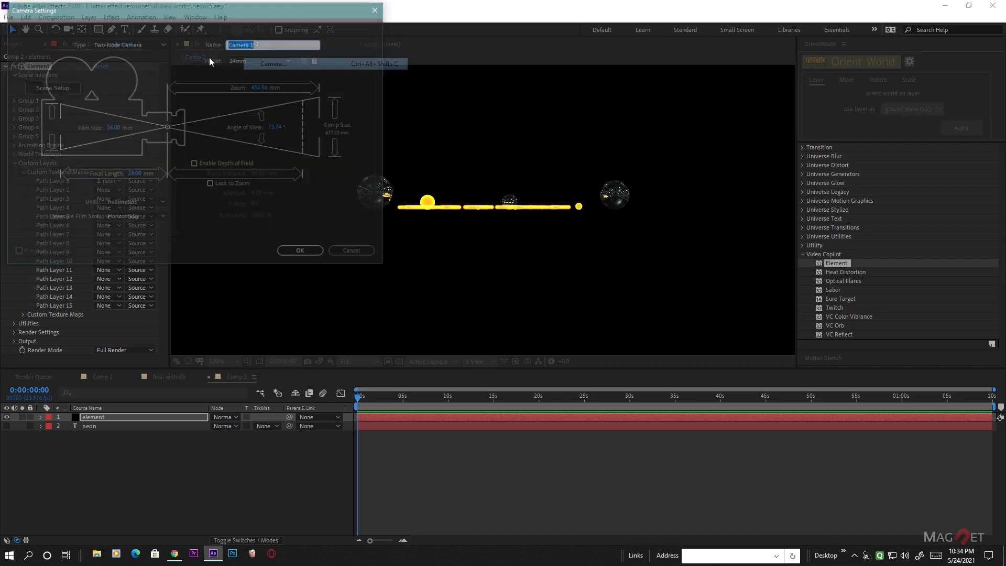
pyautogui.click(302, 253)
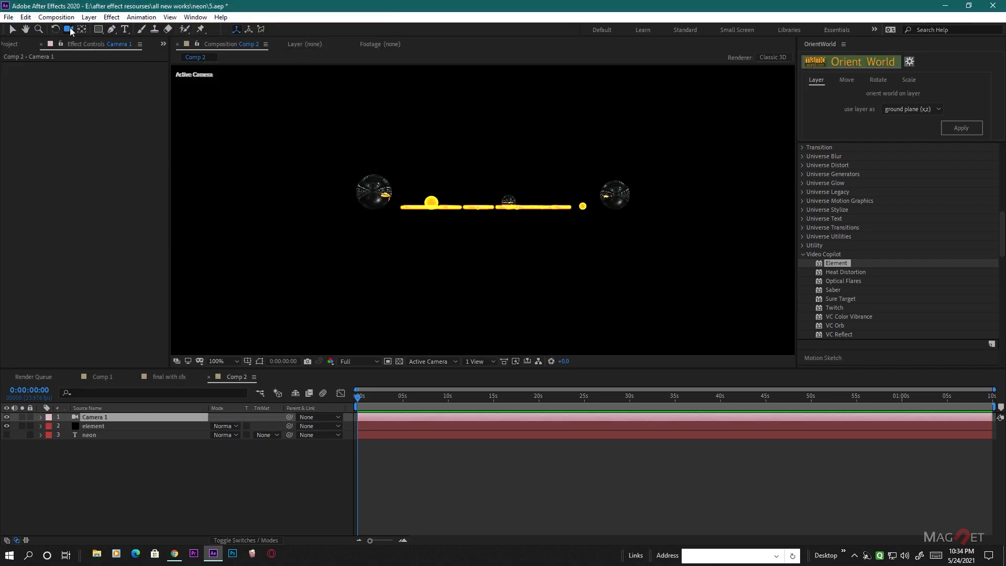
# - Orbit and move the camera to frame the neon text and spheres diagonally from above, filling the composition
pyautogui.moveTo(456, 250); pyautogui.dragTo(488, 299)
pyautogui.moveTo(488, 295); pyautogui.dragTo(516, 229, button='right')
pyautogui.moveTo(450, 308); pyautogui.dragTo(496, 301, button='middle')
pyautogui.moveTo(507, 244); pyautogui.dragTo(553, 287, button='right')
pyautogui.moveTo(552, 287); pyautogui.dragTo(493, 297)
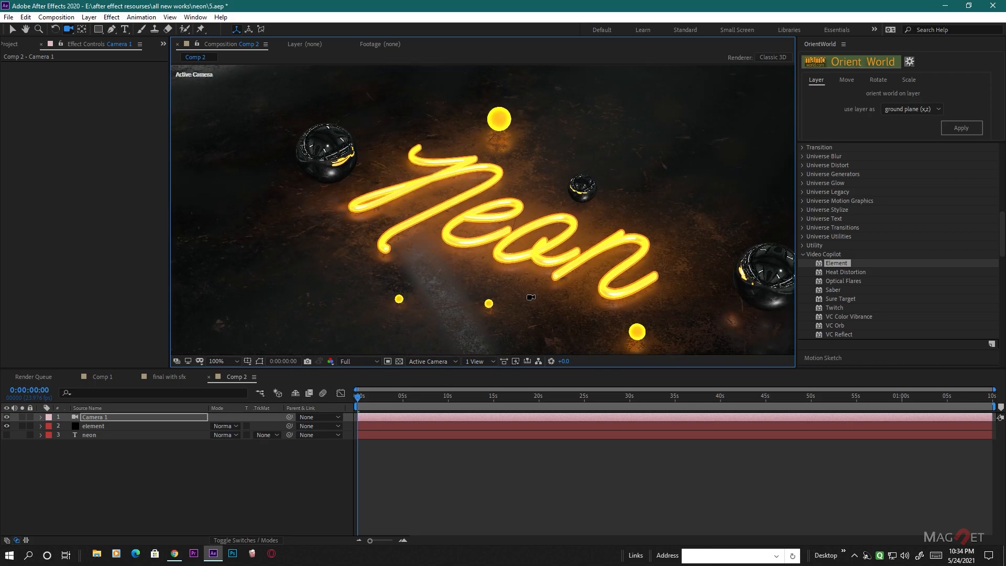
pyautogui.click(99, 417)
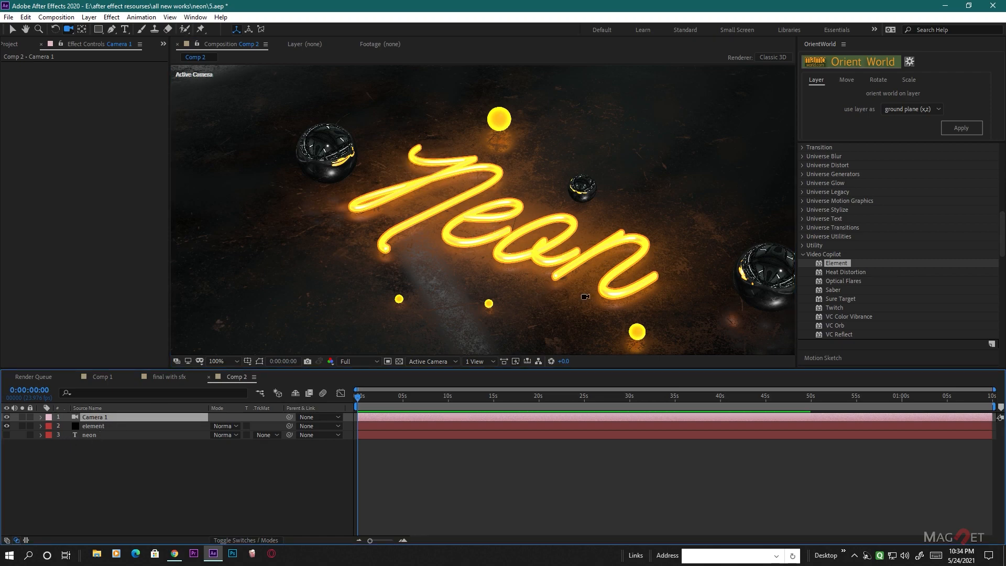
# - Set Illumination to 0.59 in the Multi-Pass Mixer output settings of the element layer
pyautogui.click(96, 427)
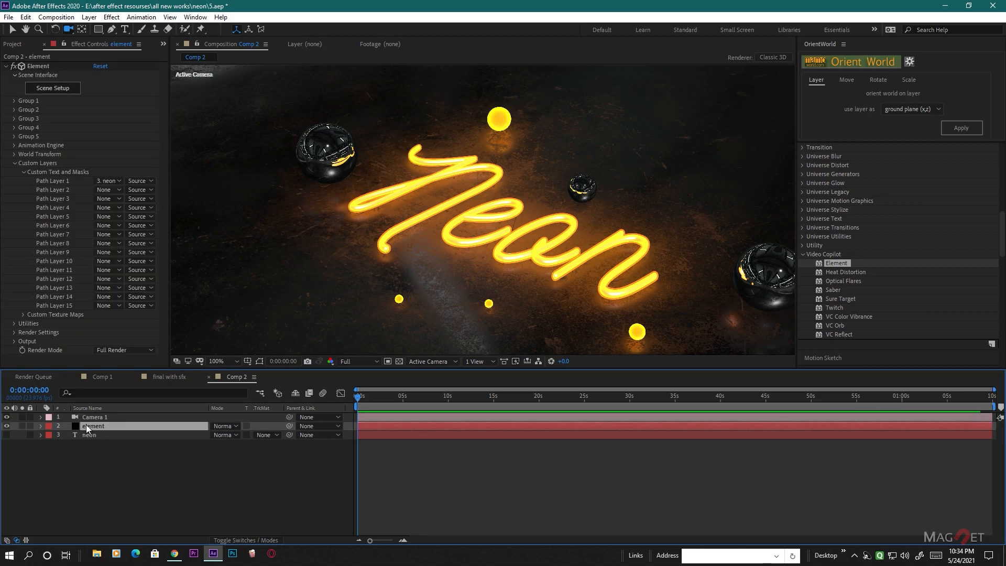
pyautogui.click(15, 163)
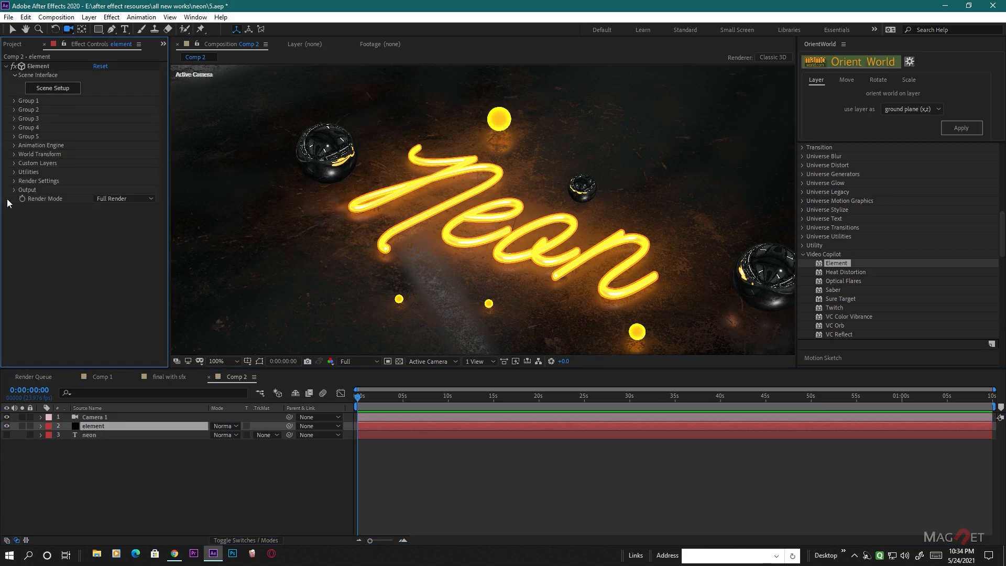
pyautogui.click(14, 190)
pyautogui.click(98, 323)
pyautogui.write('0.15')
pyautogui.press('Return')
pyautogui.moveTo(63, 332); pyautogui.dragTo(85, 332)
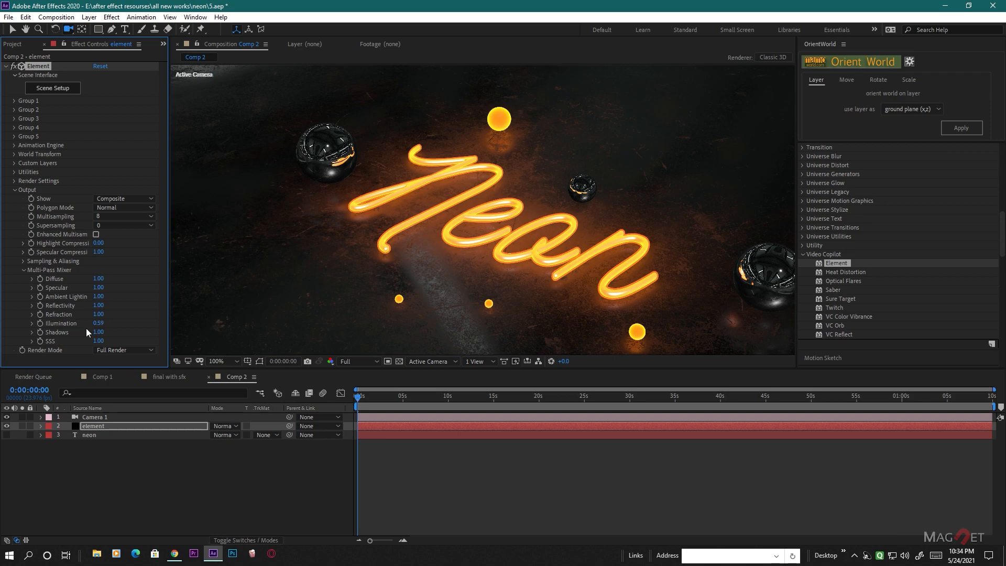
# - Duplicate the element layer and set the copy's output to show only the Illumination pass
pyautogui.click(88, 427)
pyautogui.hotkey('ctrl', 'd')
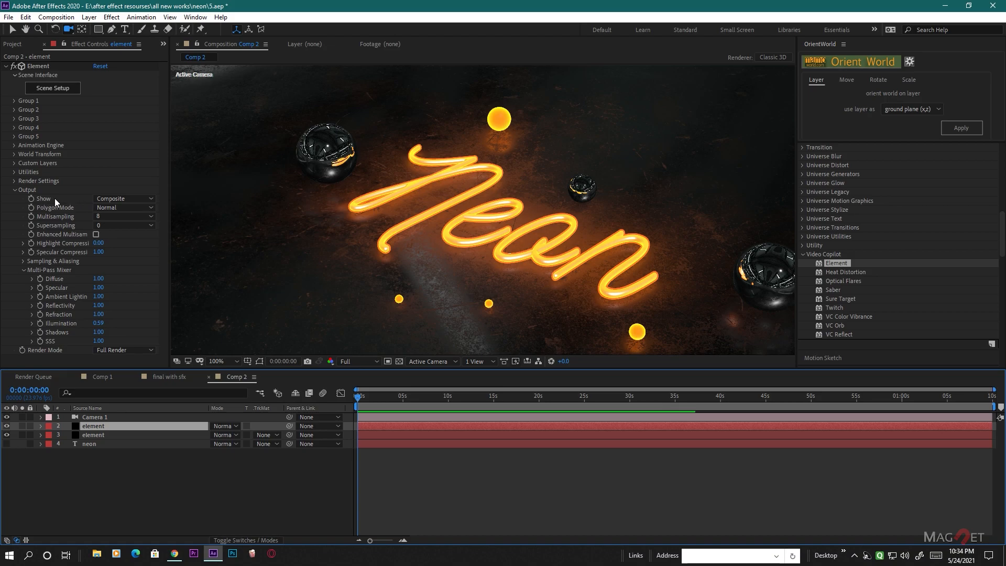
pyautogui.click(126, 199)
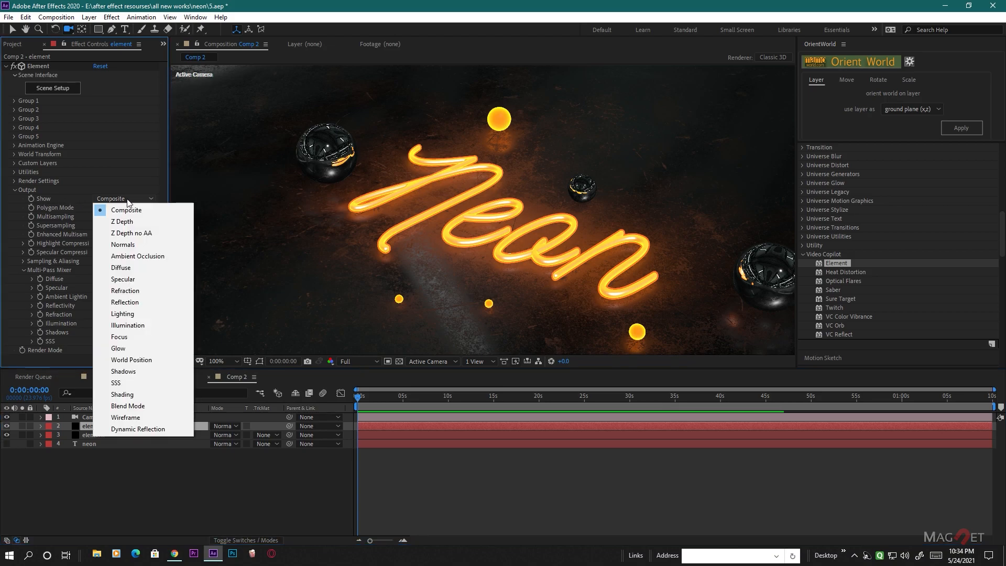
pyautogui.click(128, 325)
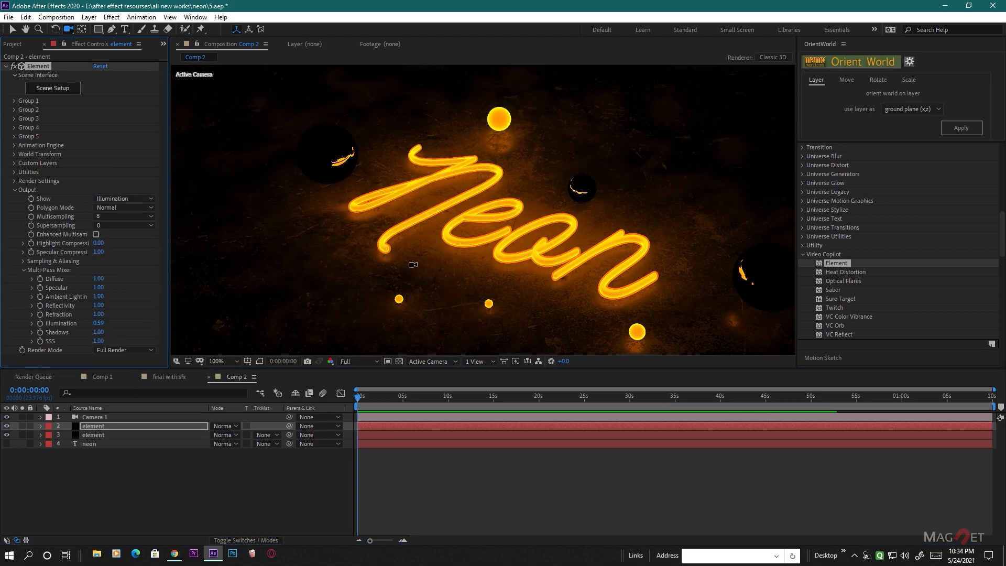
pyautogui.scroll(-4, 457, 246)
pyautogui.scroll(2, 458, 246)
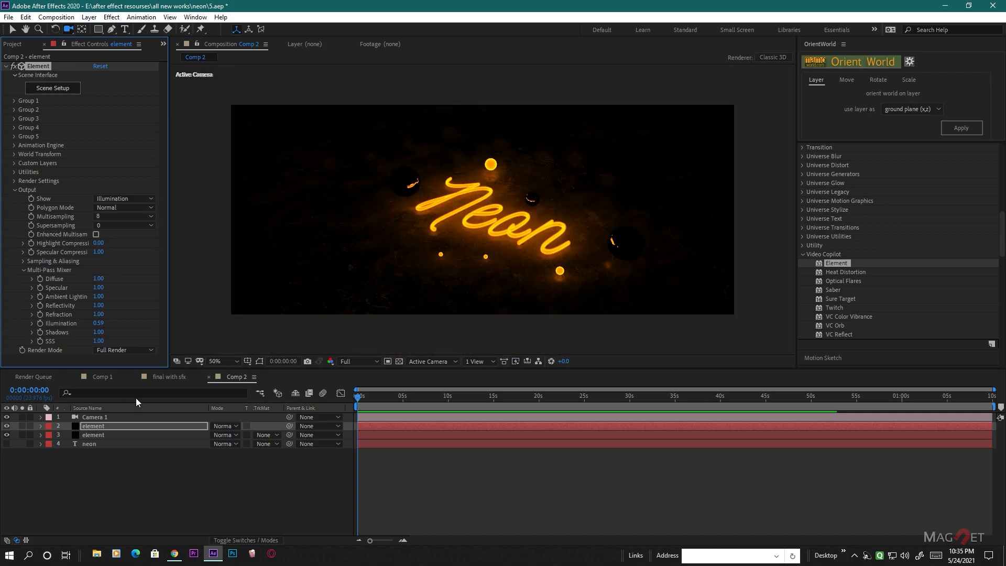
# - Apply the RG VFX Optical Glow effect to the upper element layer
pyautogui.click(100, 426)
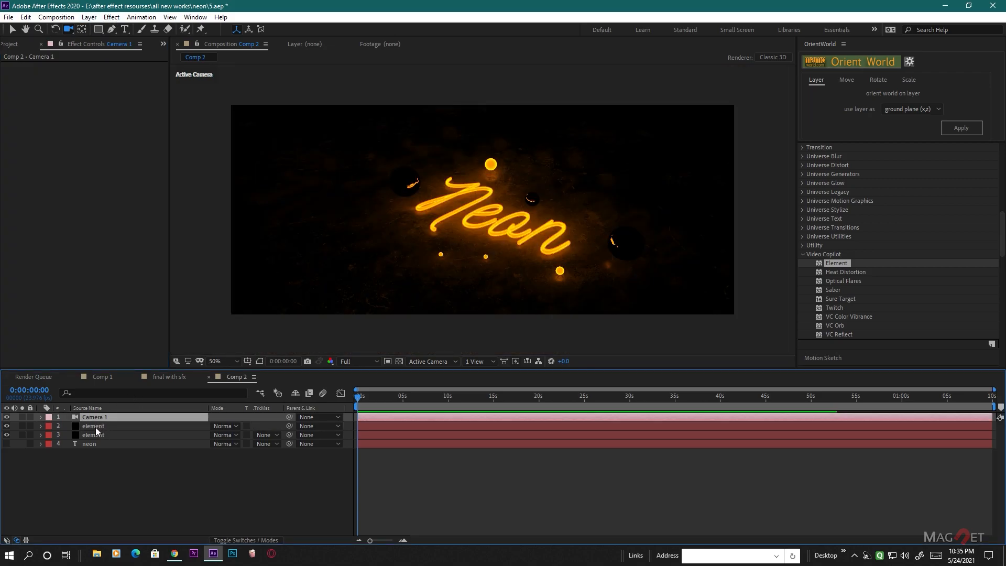
pyautogui.click(112, 19)
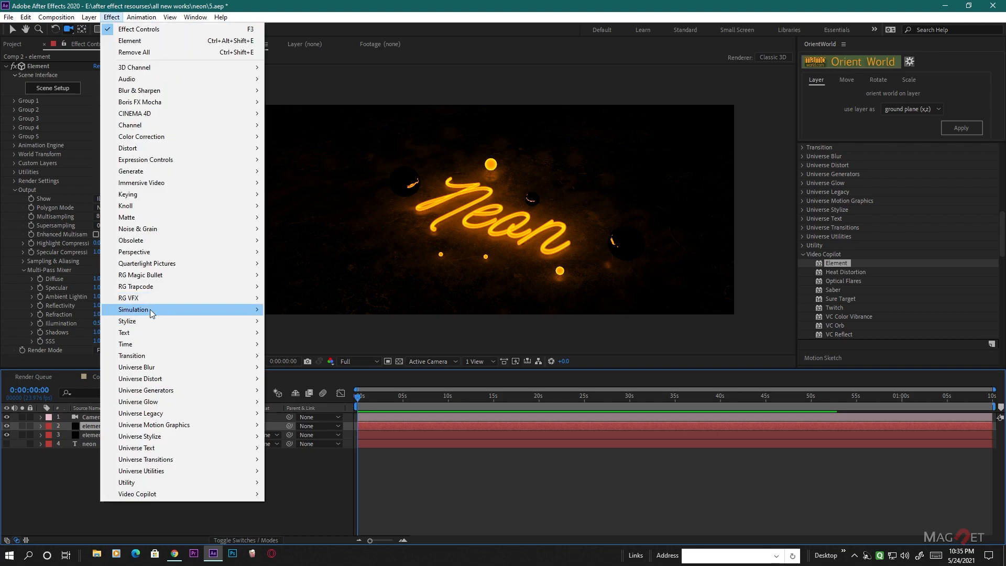
pyautogui.moveTo(155, 300)
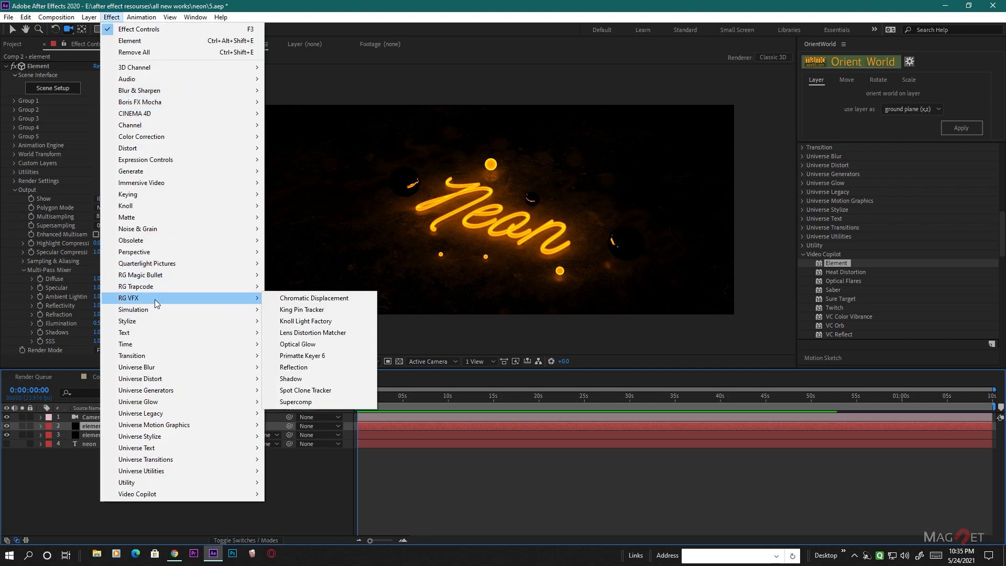
pyautogui.click(315, 344)
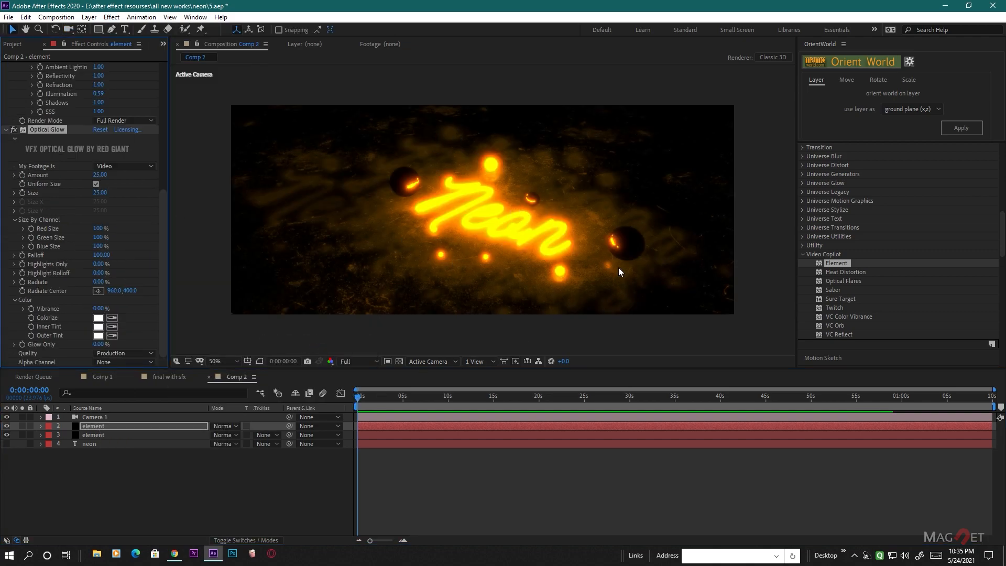
# - Set the Optical Glow Amount to 1.10 and Size to 757, and set the upper element layer's blending mode to Add
pyautogui.moveTo(99, 175); pyautogui.dragTo(100, 184)
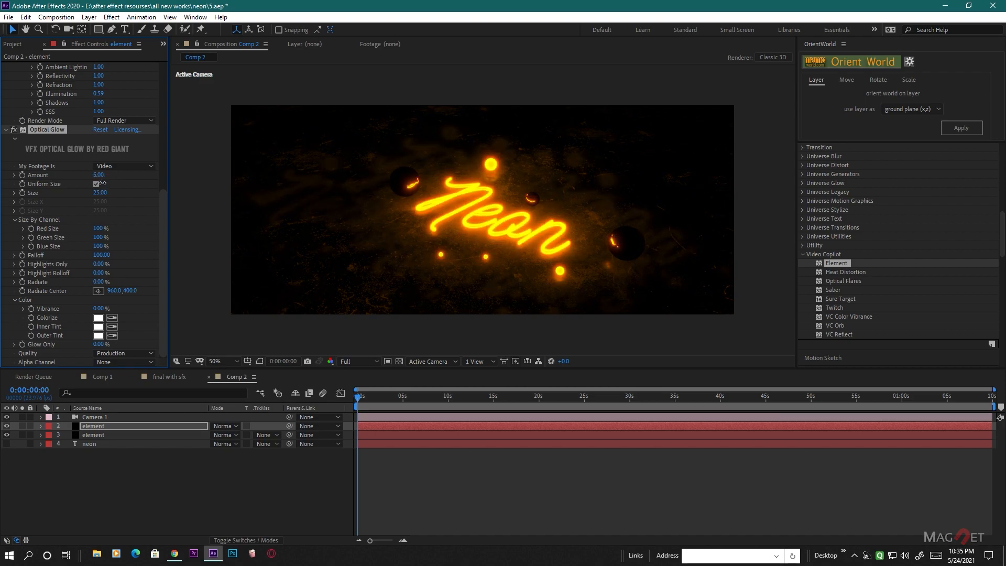
pyautogui.moveTo(101, 192); pyautogui.dragTo(486, 194)
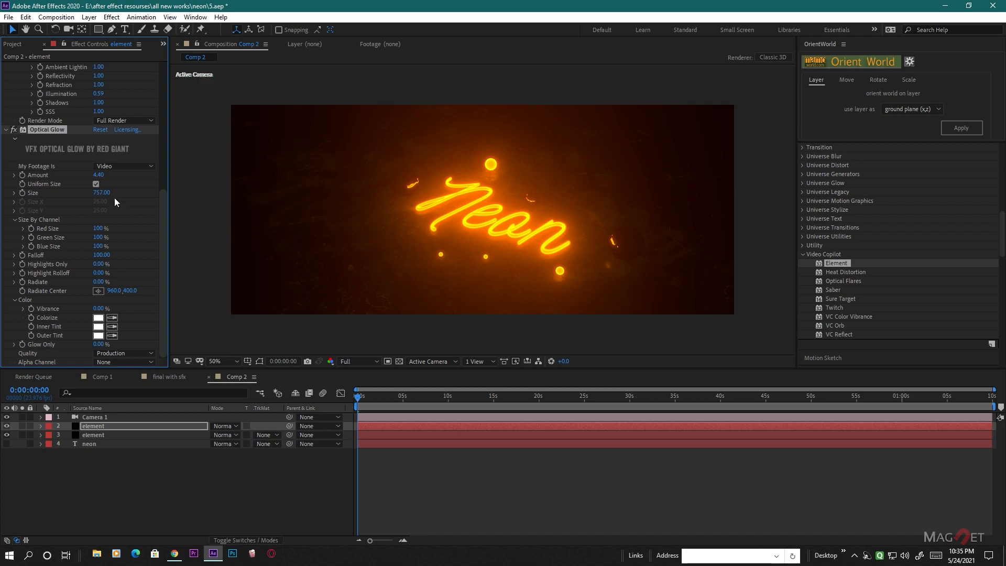
pyautogui.moveTo(99, 175); pyautogui.dragTo(97, 187)
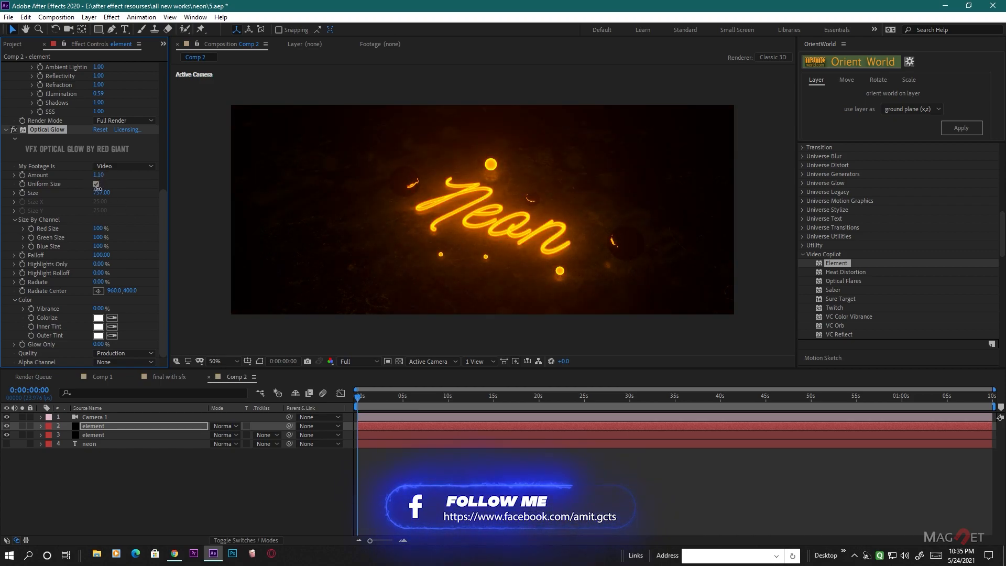
pyautogui.click(223, 426)
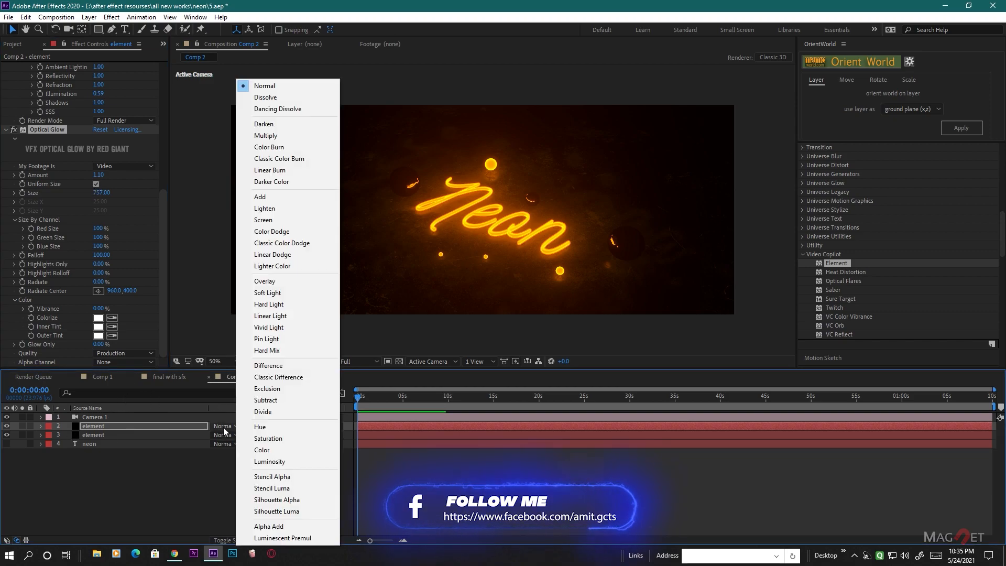
pyautogui.click(273, 197)
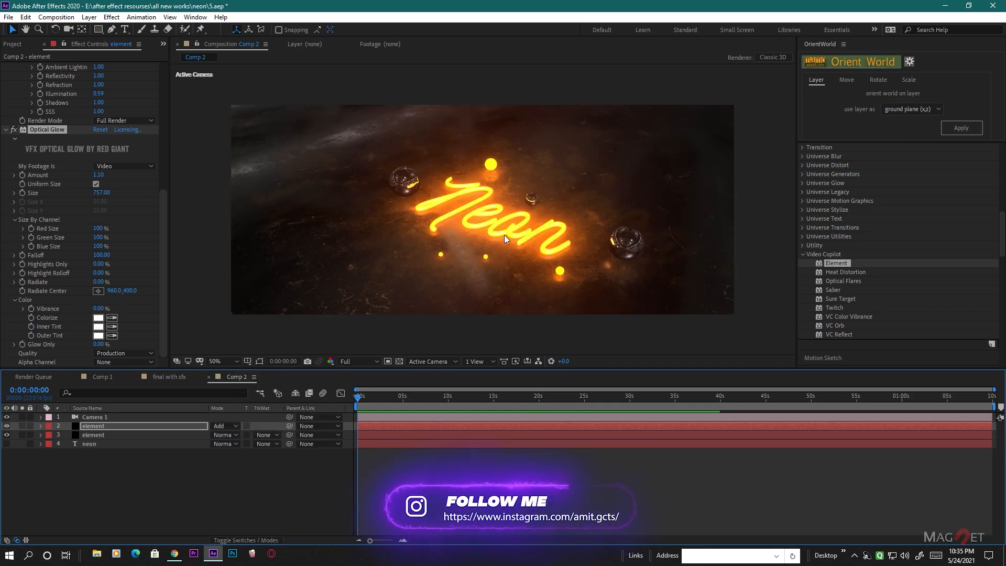
# - Orbit the camera to a low diagonal view with the large chrome sphere in front of the neon text
pyautogui.click(68, 29)
pyautogui.click(524, 298)
pyautogui.moveTo(533, 299); pyautogui.dragTo(528, 273)
pyautogui.moveTo(537, 288); pyautogui.dragTo(510, 279, button='right')
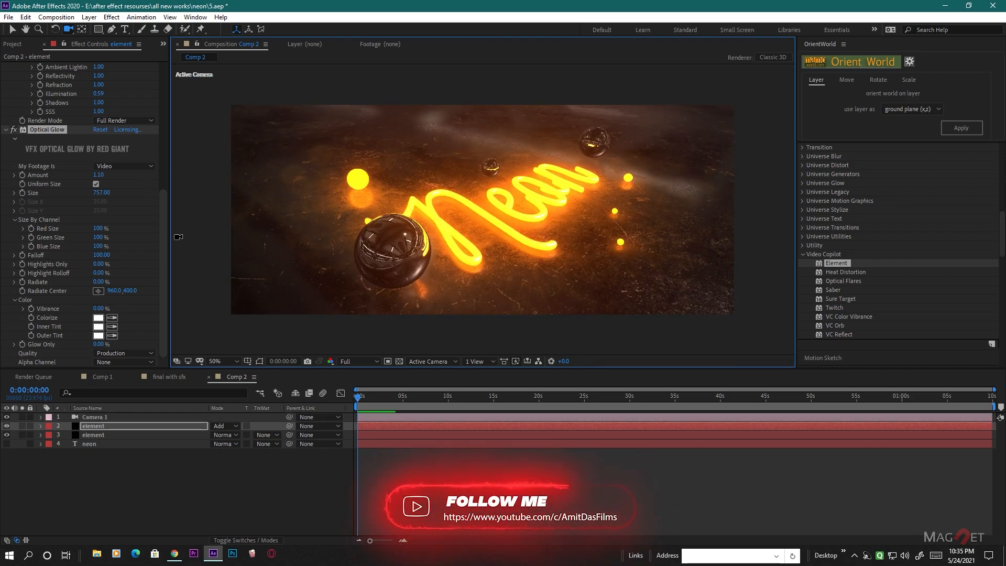
# - Set the upper element layer's Multi-Pass Mixer Illumination to 0.09 and orbit the camera slightly higher above the text
pyautogui.moveTo(98, 93); pyautogui.dragTo(90, 111)
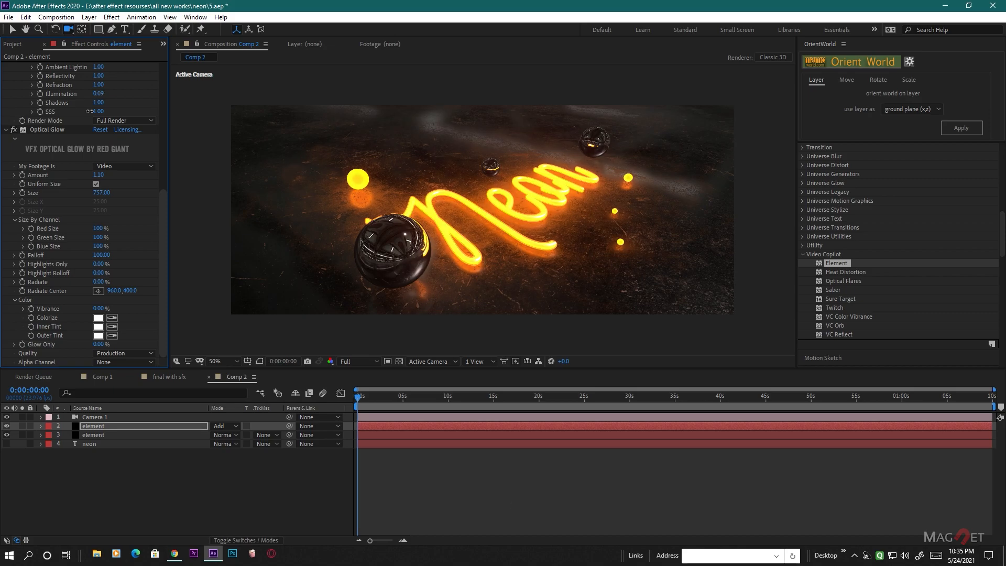
pyautogui.scroll(1, 569, 257)
pyautogui.scroll(-1, 569, 258)
pyautogui.click(551, 268)
pyautogui.moveTo(551, 267); pyautogui.dragTo(560, 259)
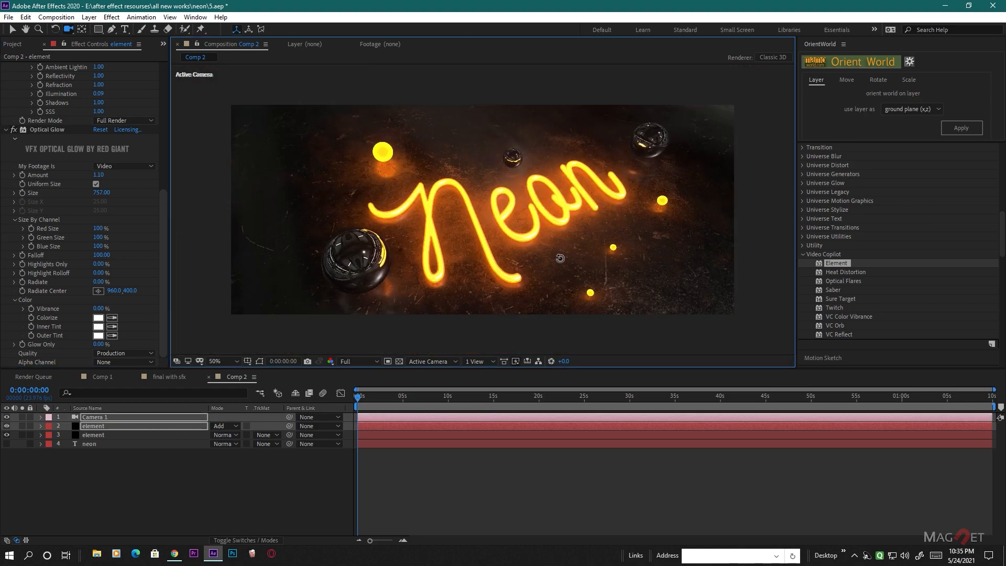
# - Turn on Depth of Field for Camera 1 and set its Aperture to 46.1 pixels
pyautogui.click(90, 427)
pyautogui.click(110, 417)
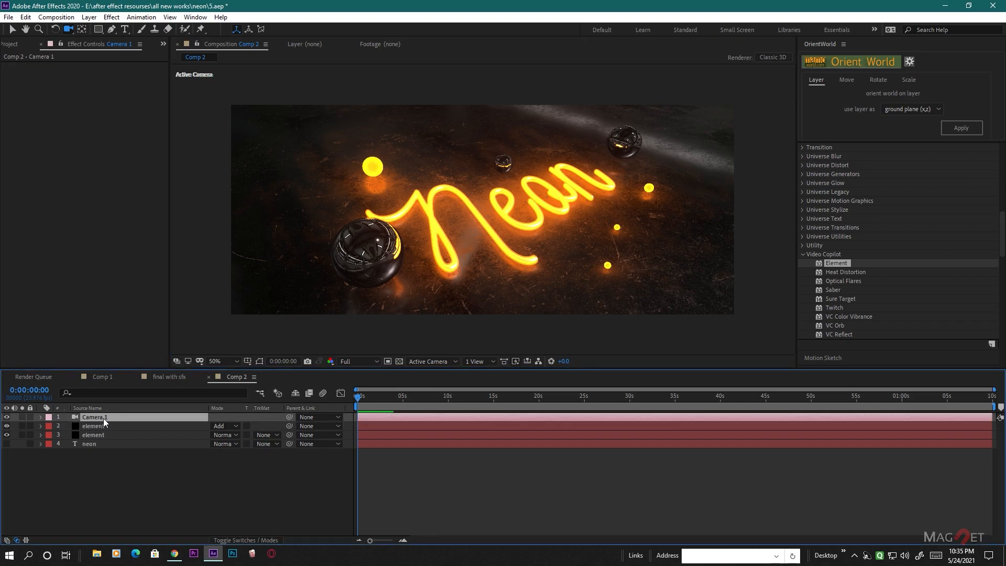
pyautogui.press('a')
pyautogui.press('a')
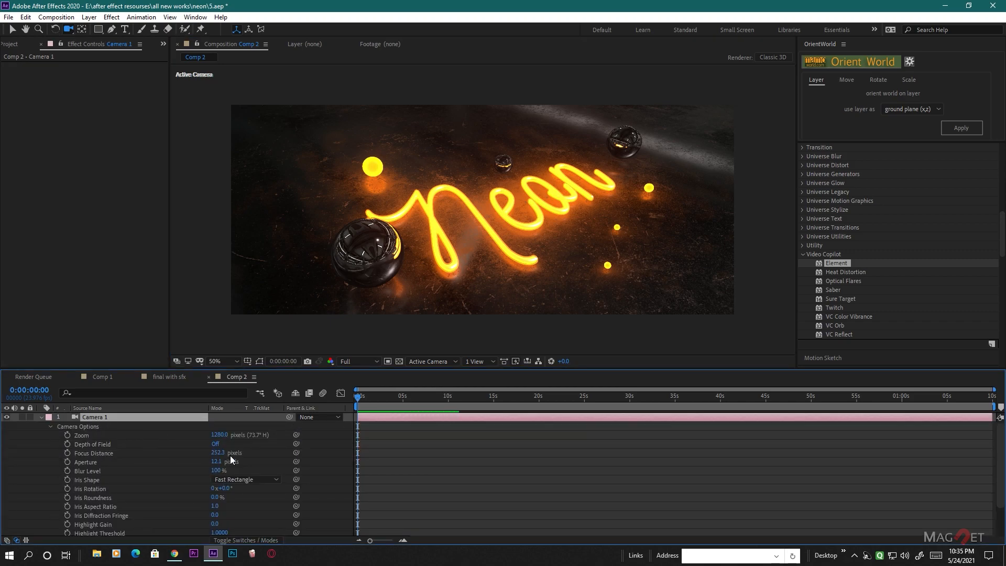
pyautogui.click(223, 449)
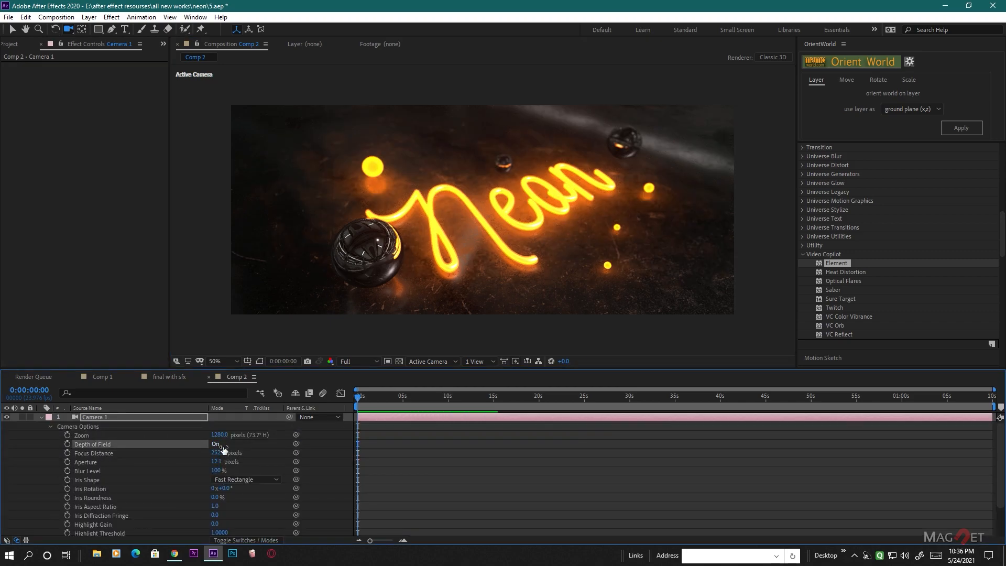
pyautogui.moveTo(219, 464); pyautogui.dragTo(237, 461)
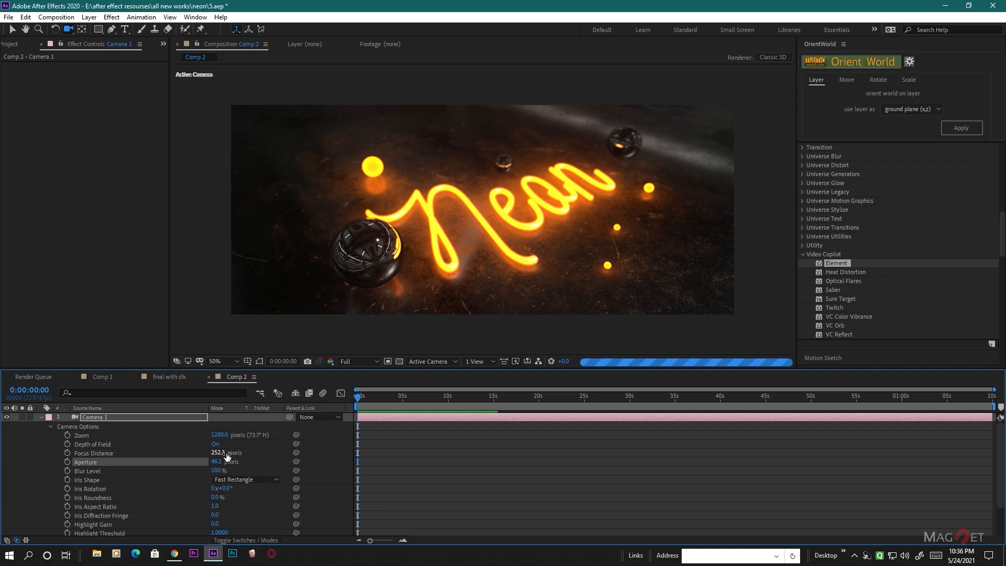
# - Set the Focus Distance of Camera 1 to 410.3 pixels and inspect the focus on the neon text up close
pyautogui.moveTo(218, 453); pyautogui.dragTo(263, 453)
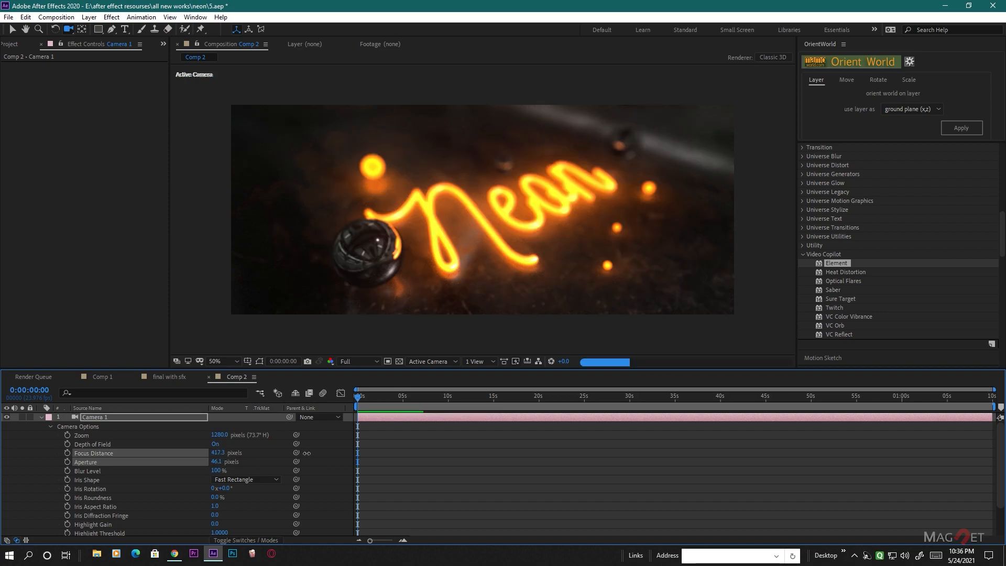
pyautogui.moveTo(306, 453); pyautogui.dragTo(375, 455)
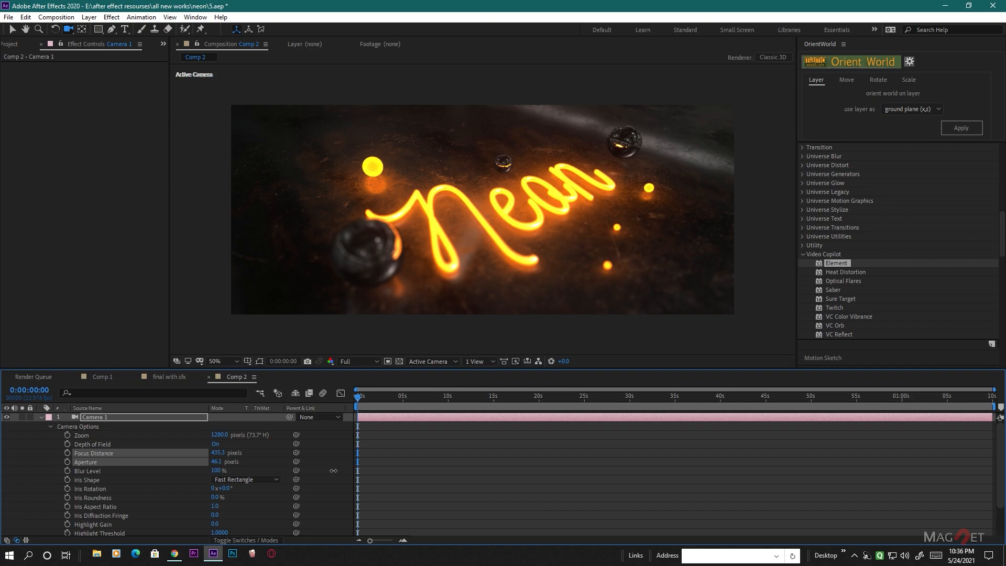
pyautogui.moveTo(323, 474); pyautogui.dragTo(324, 475)
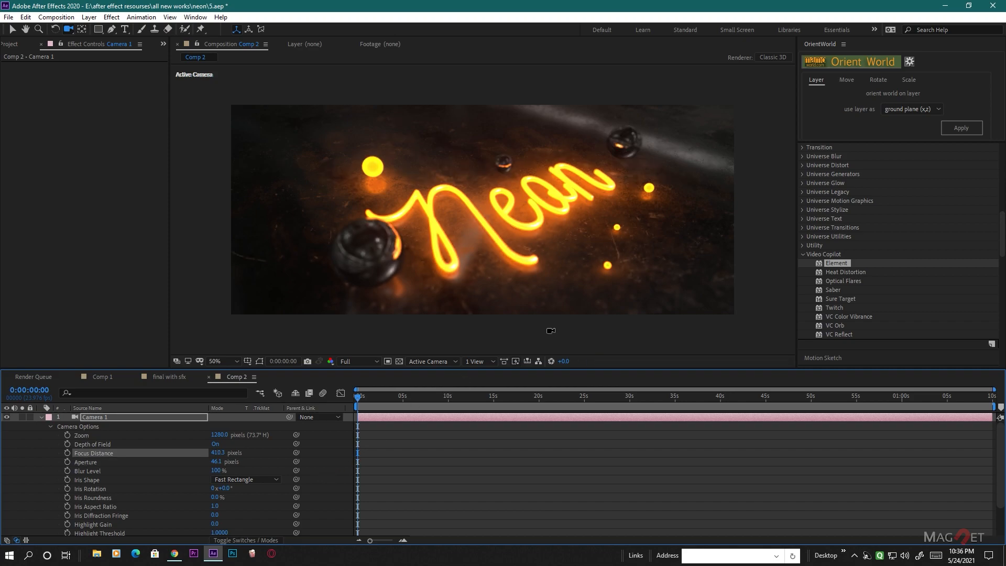
pyautogui.scroll(2, 559, 249)
pyautogui.scroll(-2, 559, 250)
pyautogui.scroll(2, 560, 250)
pyautogui.scroll(-2, 560, 250)
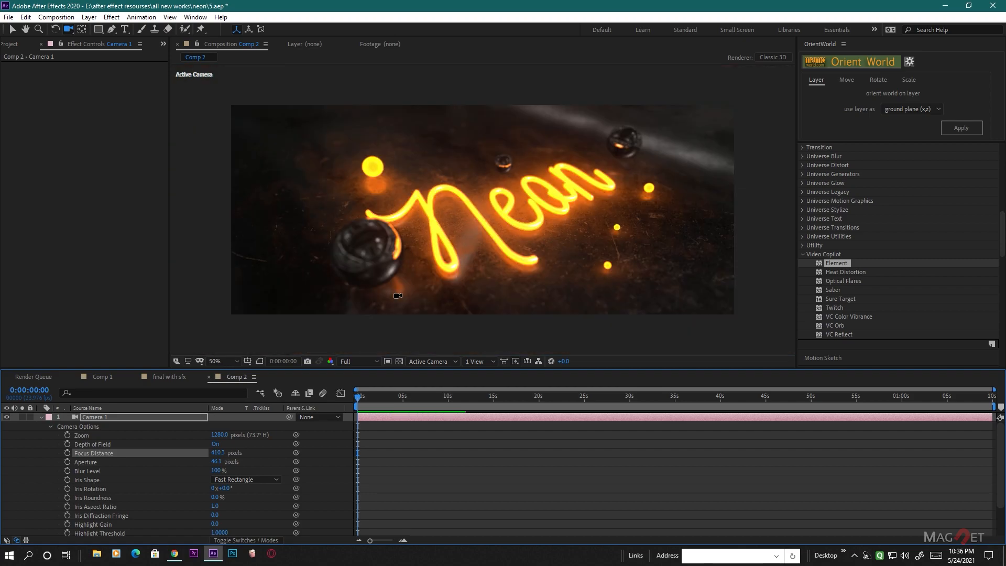
# - Enable Enhanced Multisampling in the Output settings of the lower element layer
pyautogui.click(42, 417)
pyautogui.click(92, 435)
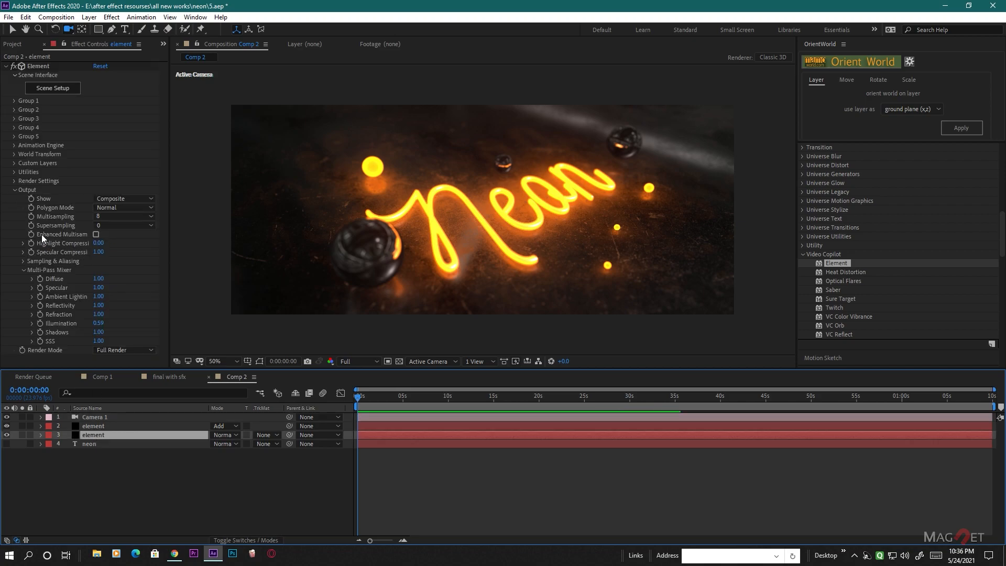
pyautogui.click(96, 234)
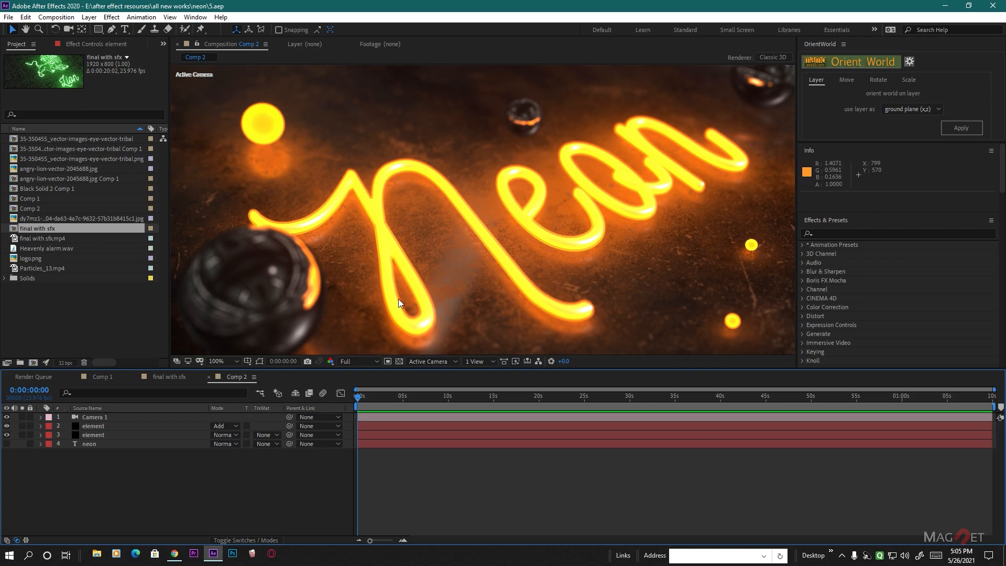
# - Open the angry-lion-vector-2045688.jpg footage for viewing
pyautogui.doubleClick(38, 168)
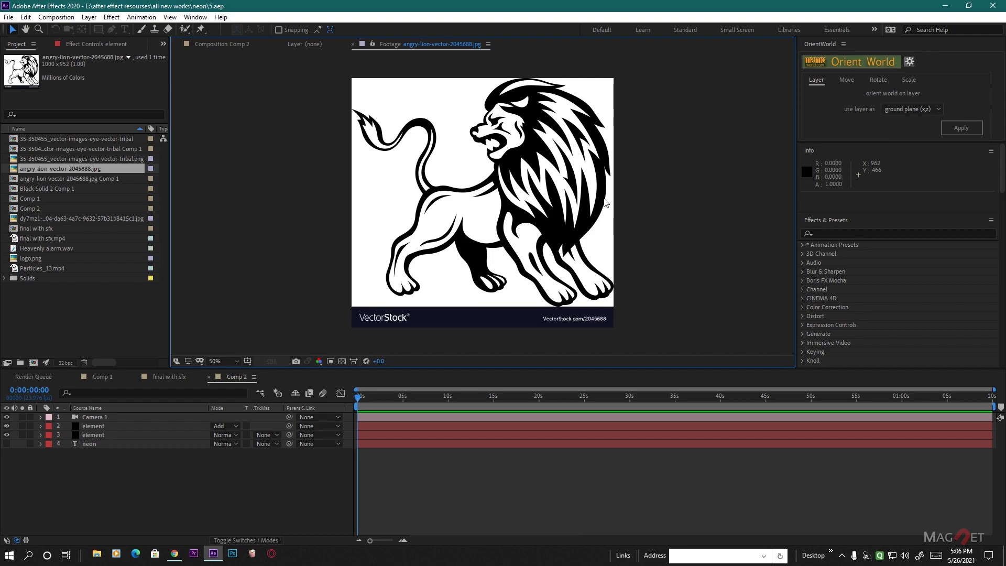
# - Create a new composition from the angry-lion-vector-2045688.jpg footage and bring the whole lion into view
pyautogui.click(217, 44)
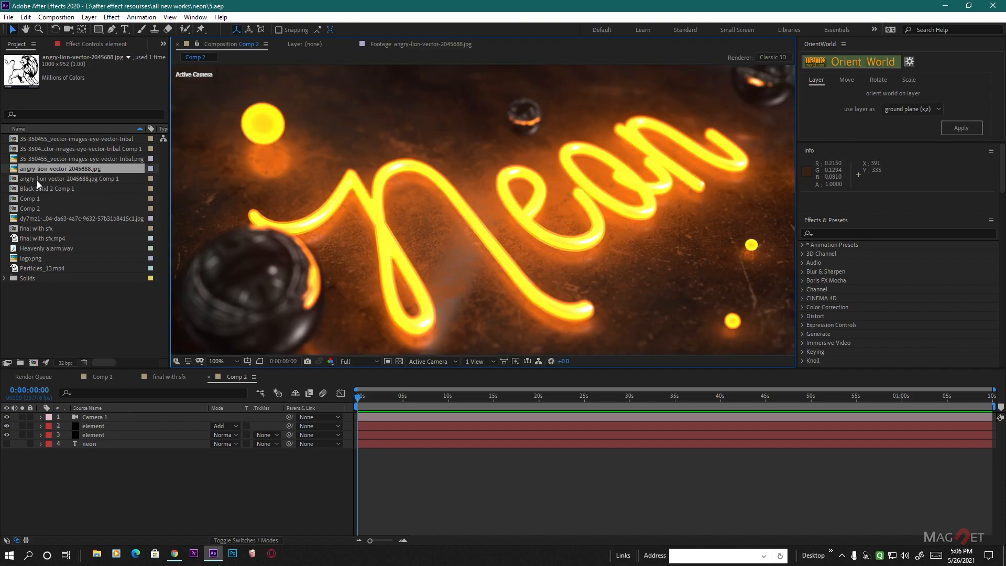
pyautogui.moveTo(50, 168); pyautogui.dragTo(36, 365)
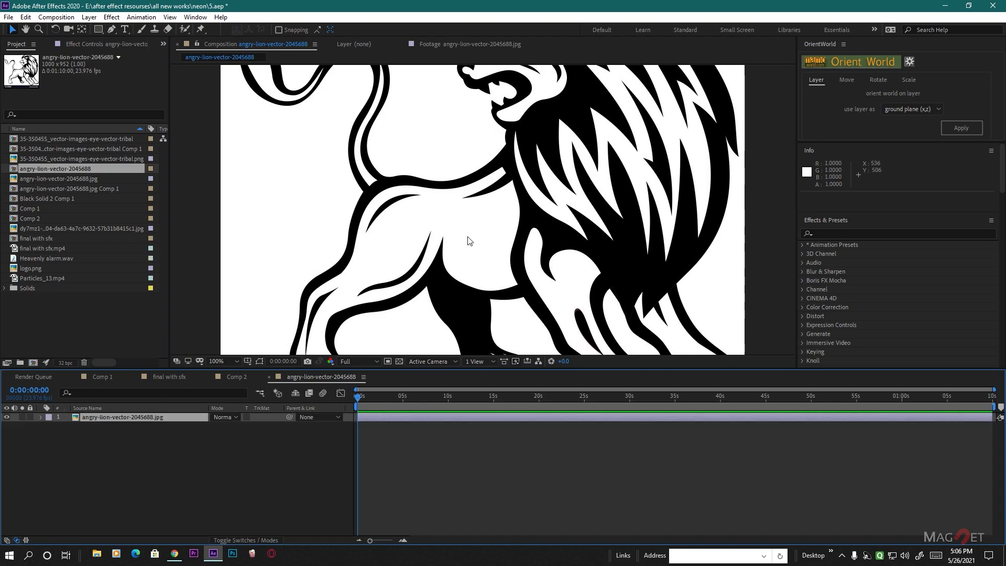
pyautogui.scroll(-1, 515, 261)
pyautogui.moveTo(530, 335); pyautogui.dragTo(541, 281, button='middle')
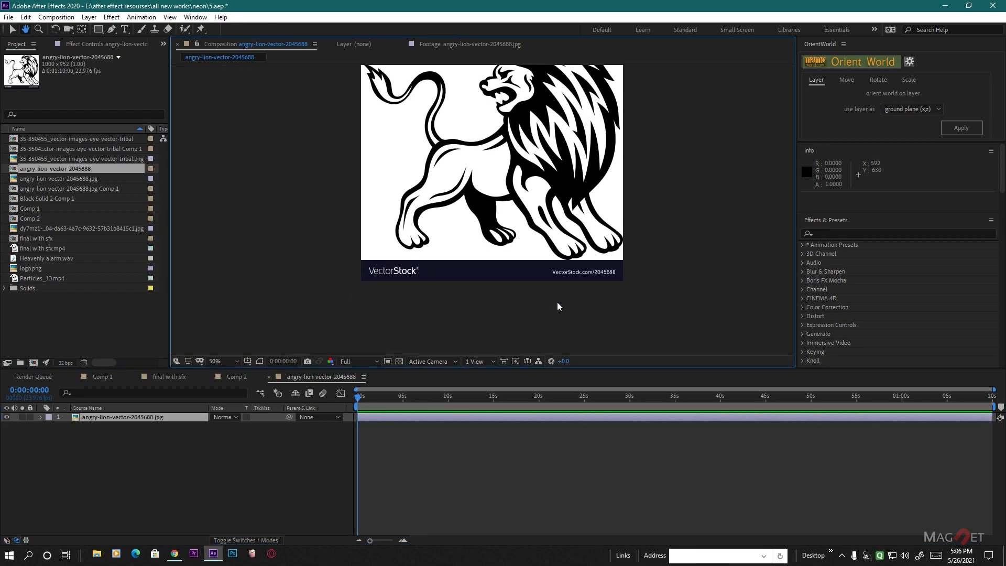
pyautogui.moveTo(541, 161); pyautogui.dragTo(521, 211, button='middle')
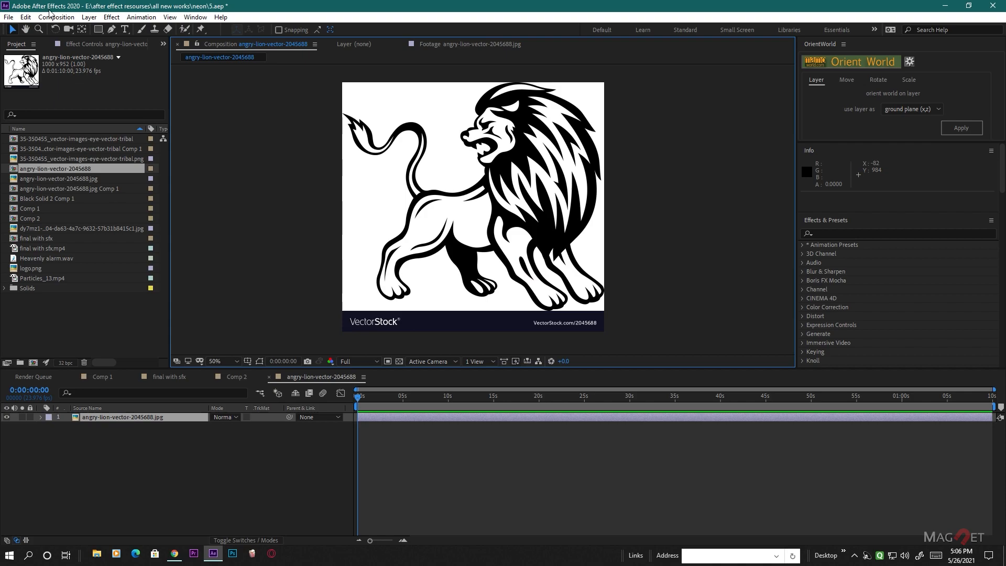
# - Draw a rectangular mask about 1014 by 876 pixels around the lion on its layer, excluding the VectorStock banner
pyautogui.click(99, 30)
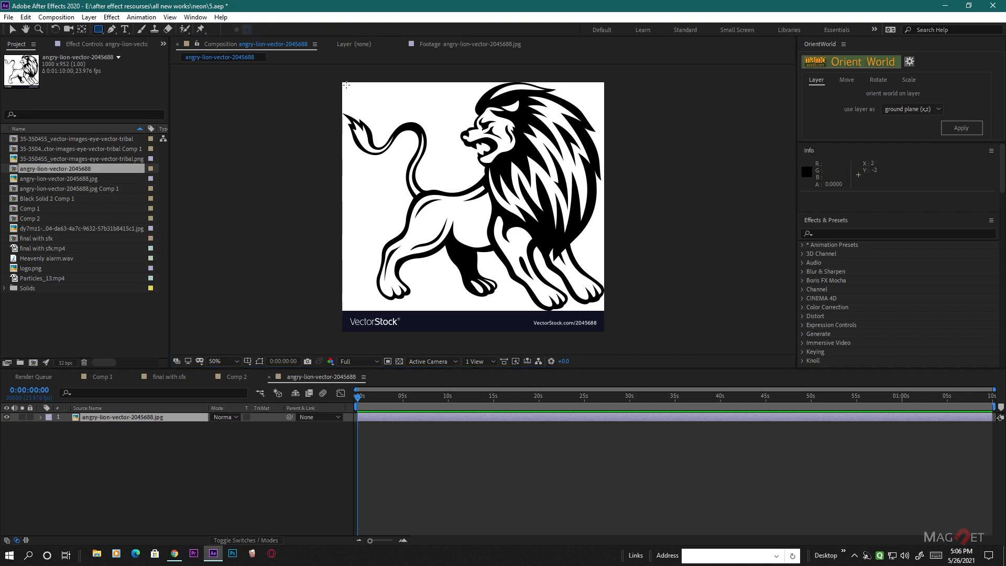
pyautogui.moveTo(341, 81); pyautogui.dragTo(607, 310)
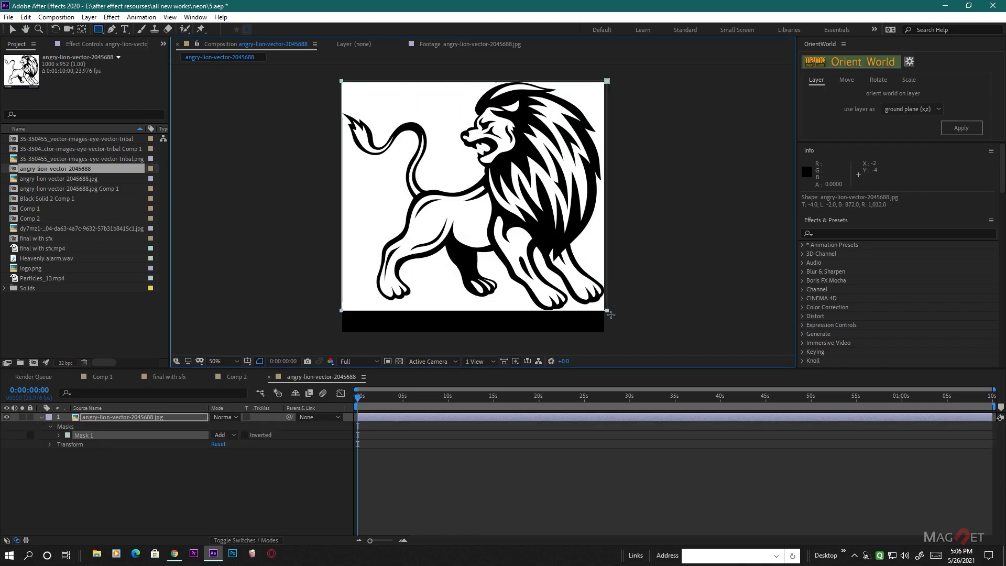
pyautogui.click(251, 493)
# - Nudge the masked lion layer down to position 500, 516 to centre it vertically in the composition
pyautogui.press(',')
pyautogui.press(',')
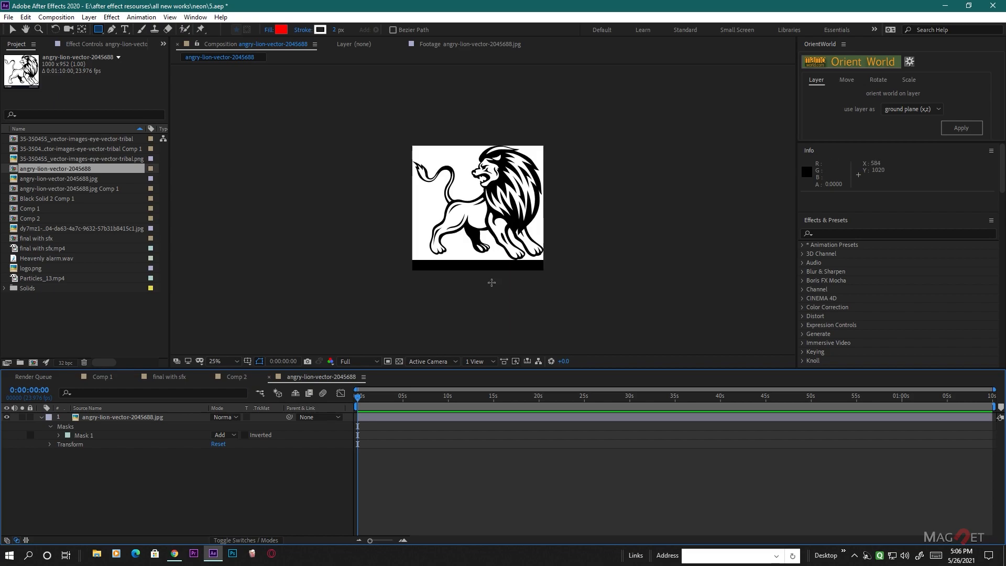
pyautogui.click(139, 419)
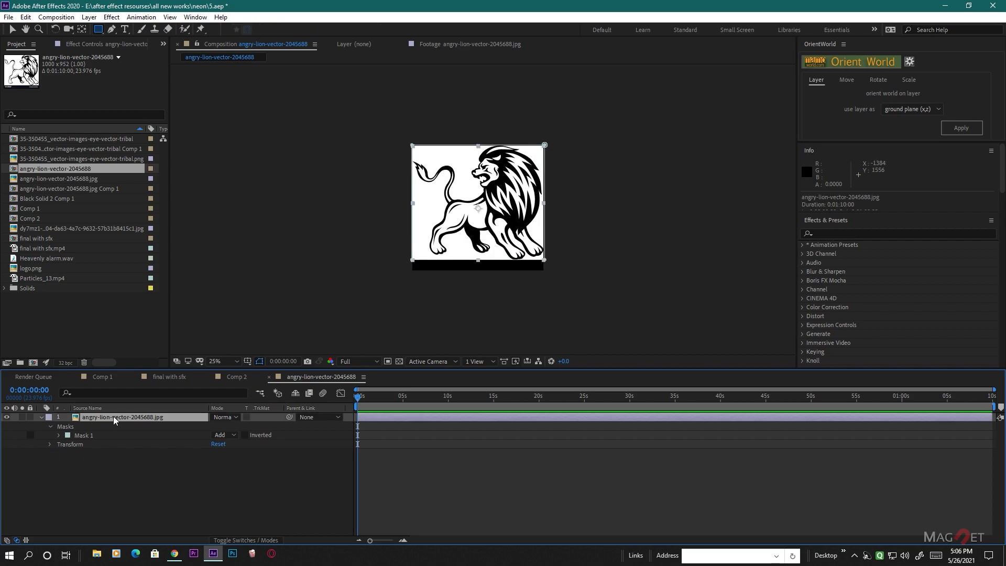
pyautogui.hotkey('shift', 'Down')
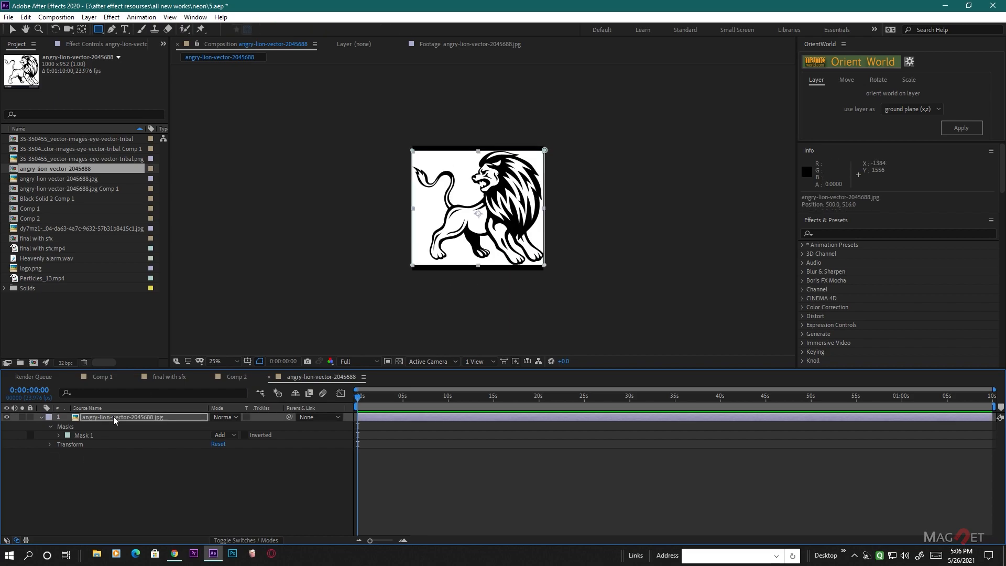
pyautogui.click(159, 488)
pyautogui.press('.')
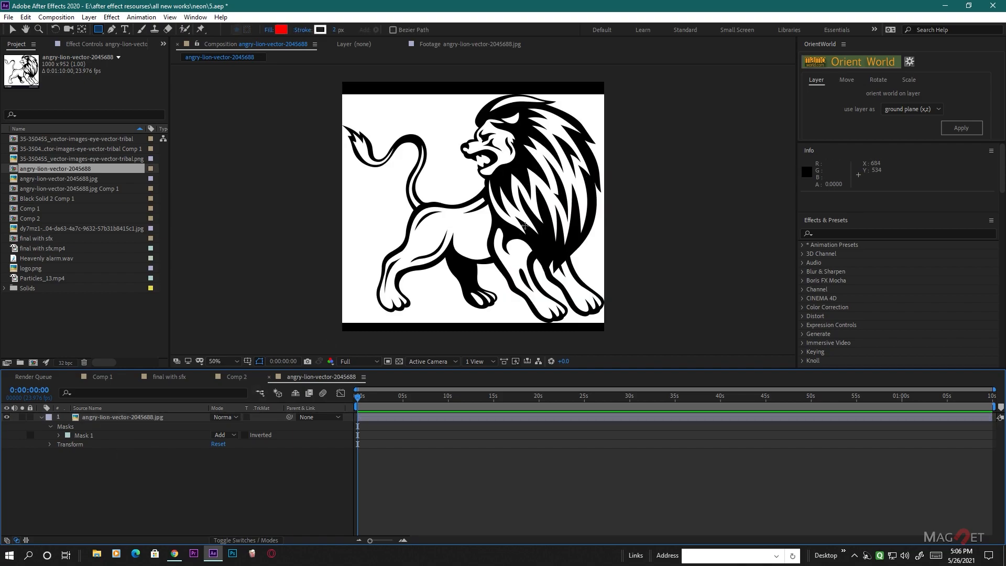
# - Pre-compose the masked lion layer as angry-lion-vector-2045688.jpg Comp 2, moving all attributes into the new composition
pyautogui.click(121, 420)
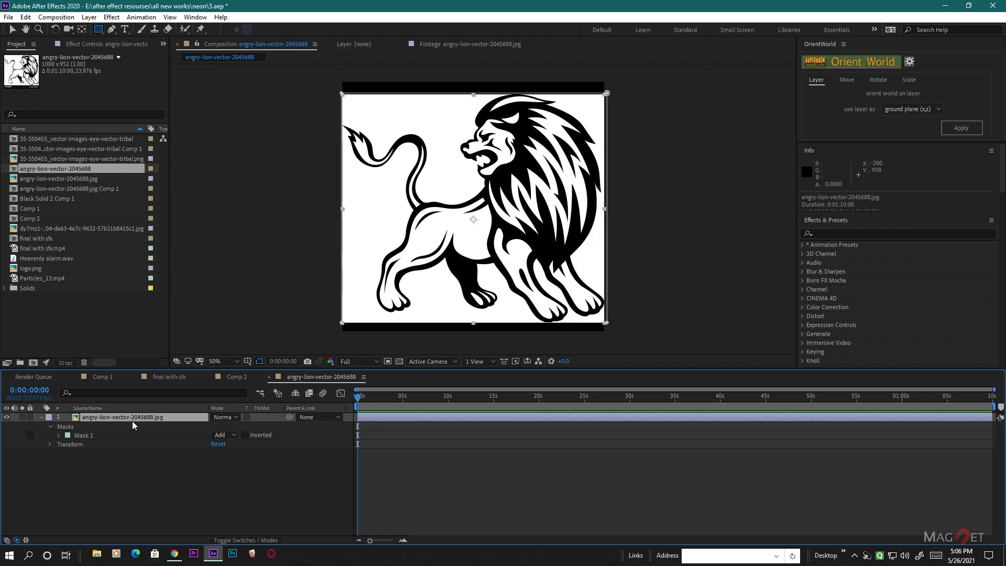
pyautogui.hotkey('ctrl', 'shift', 'c')
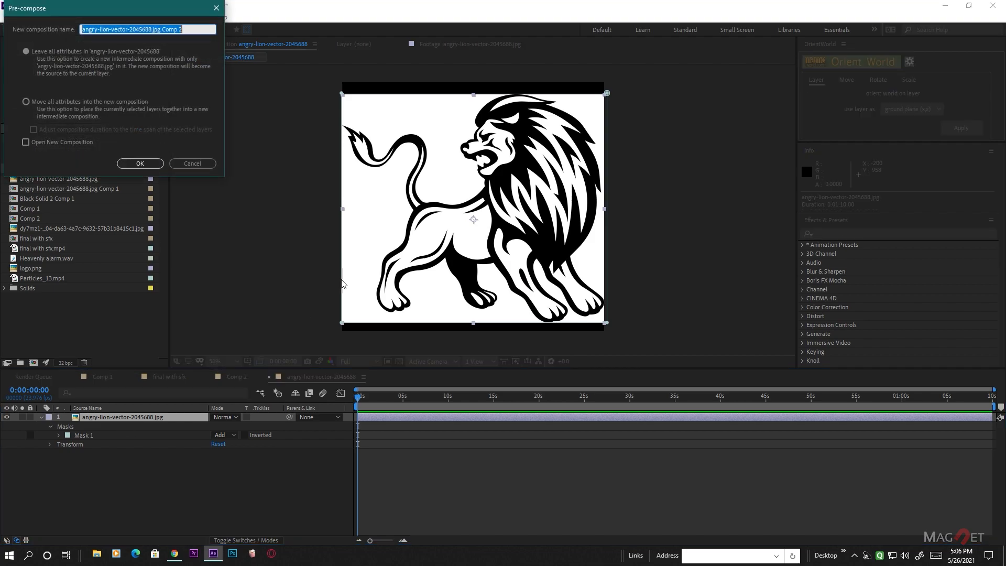
pyautogui.click(25, 102)
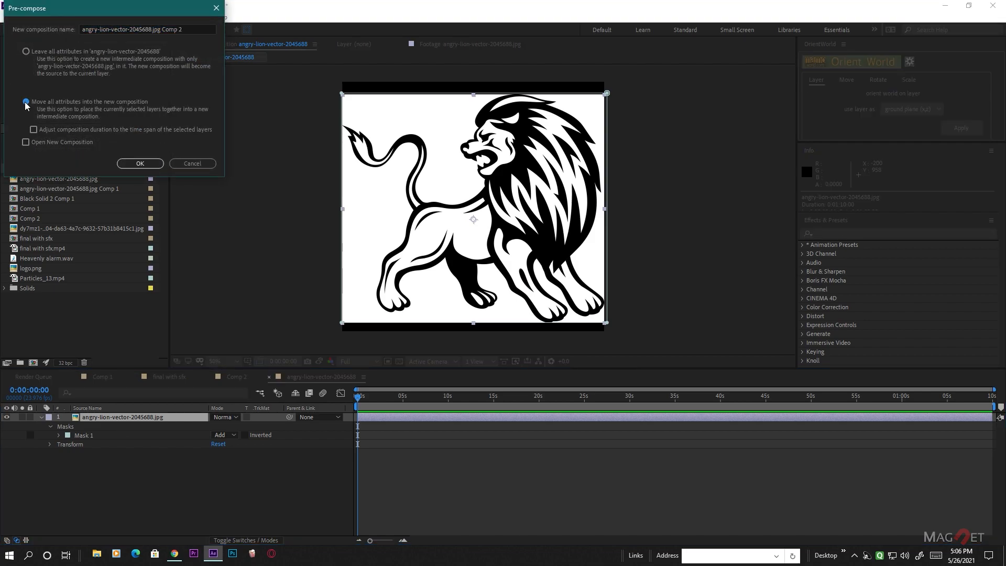
pyautogui.click(140, 163)
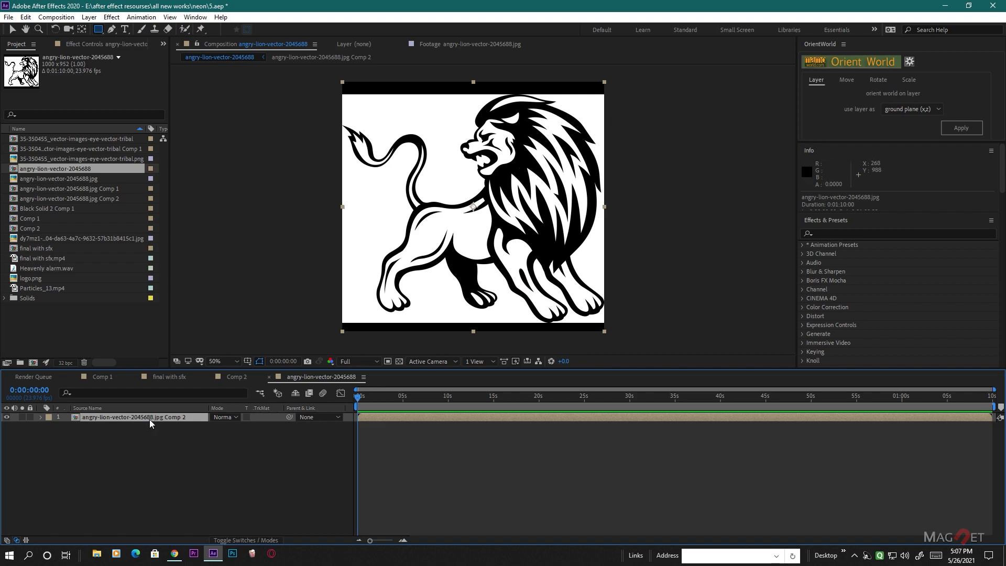
# - Duplicate the lion precomp and apply a Luma Inverted Matte to the lower copy, checking the cutout against the transparency grid
pyautogui.hotkey('ctrl', 'd')
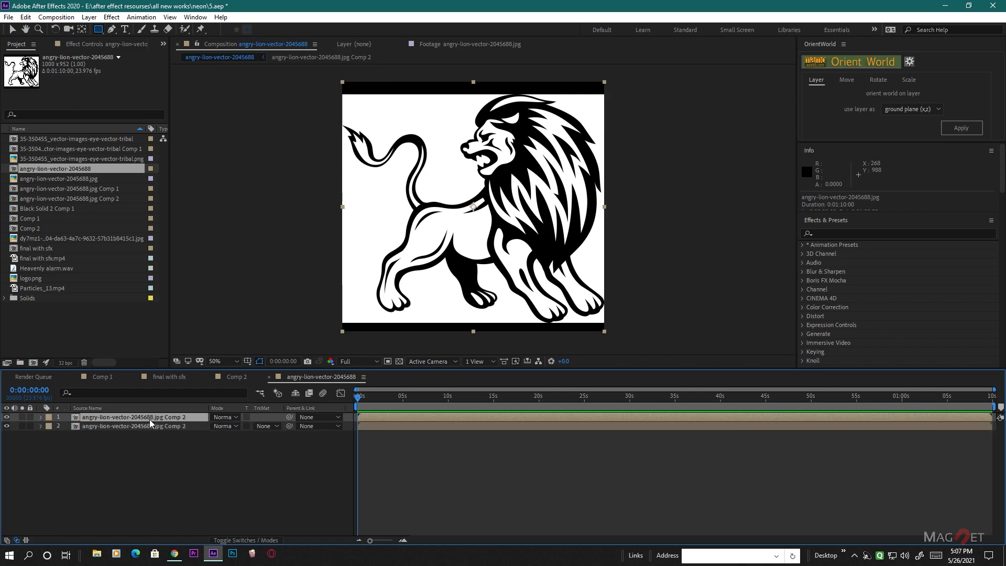
pyautogui.click(156, 428)
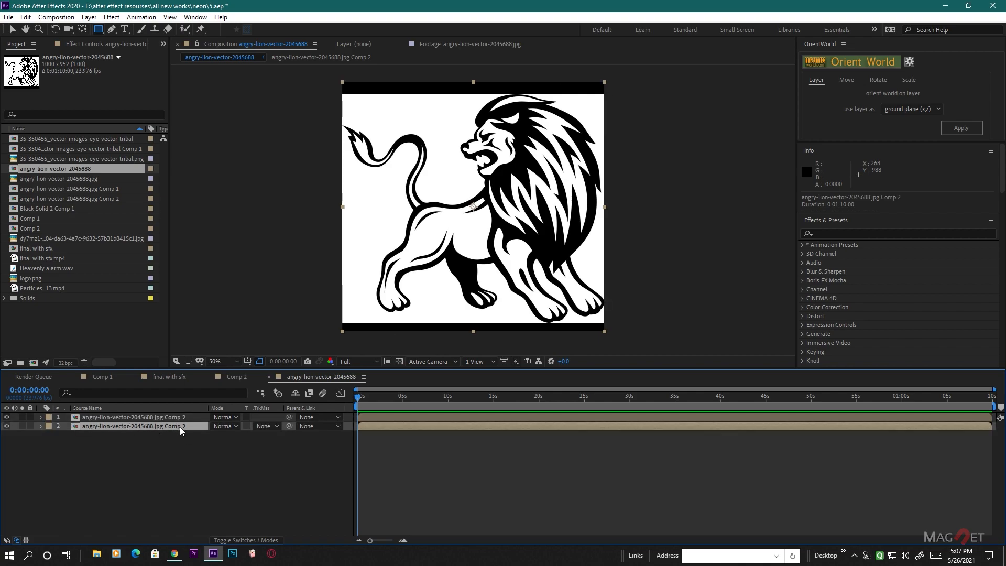
pyautogui.click(271, 425)
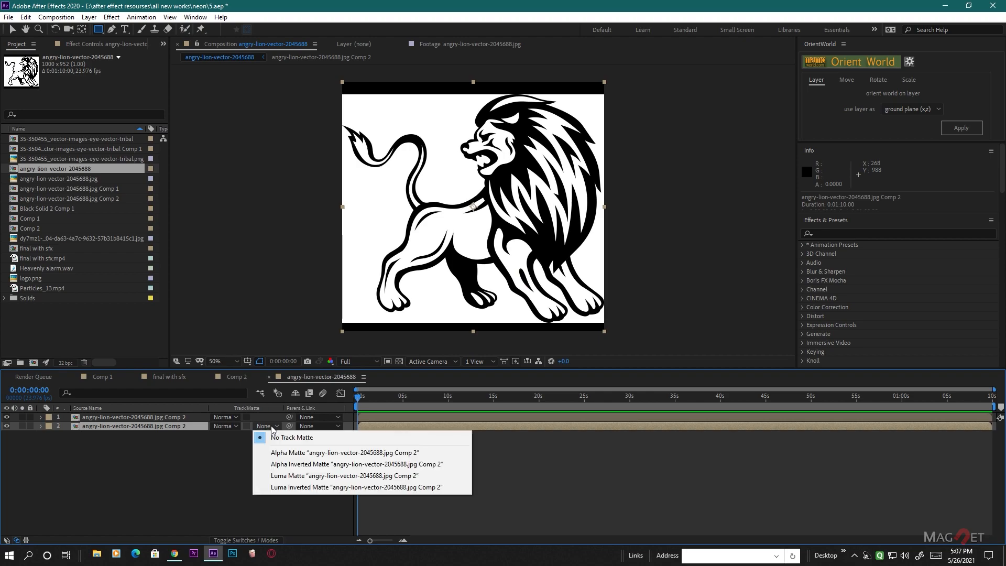
pyautogui.click(322, 489)
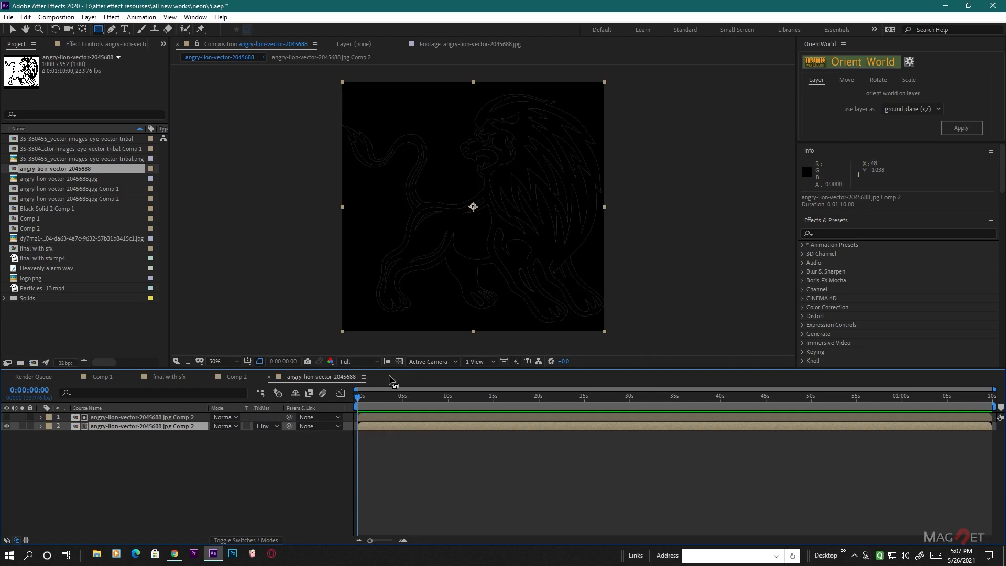
pyautogui.click(398, 360)
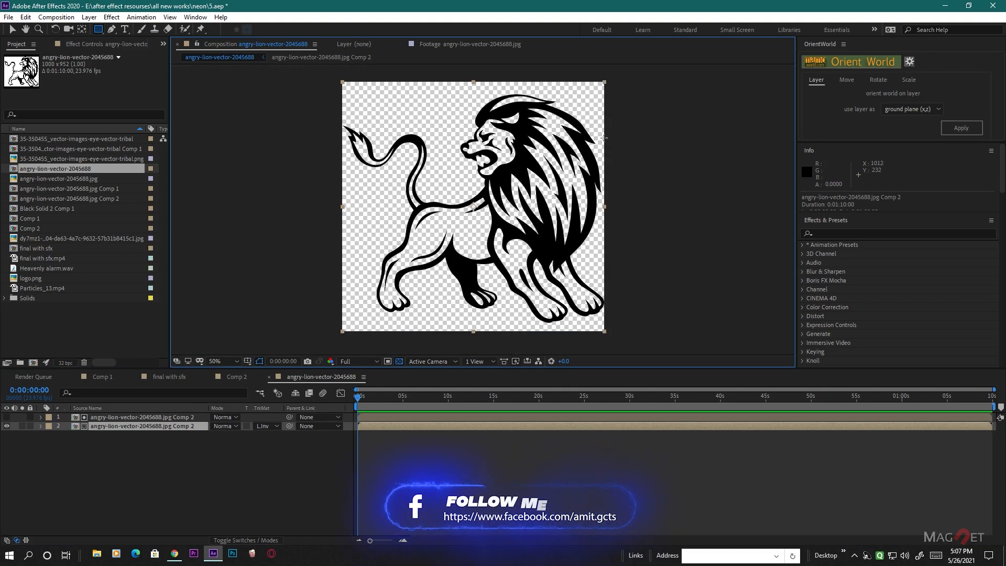
pyautogui.click(398, 361)
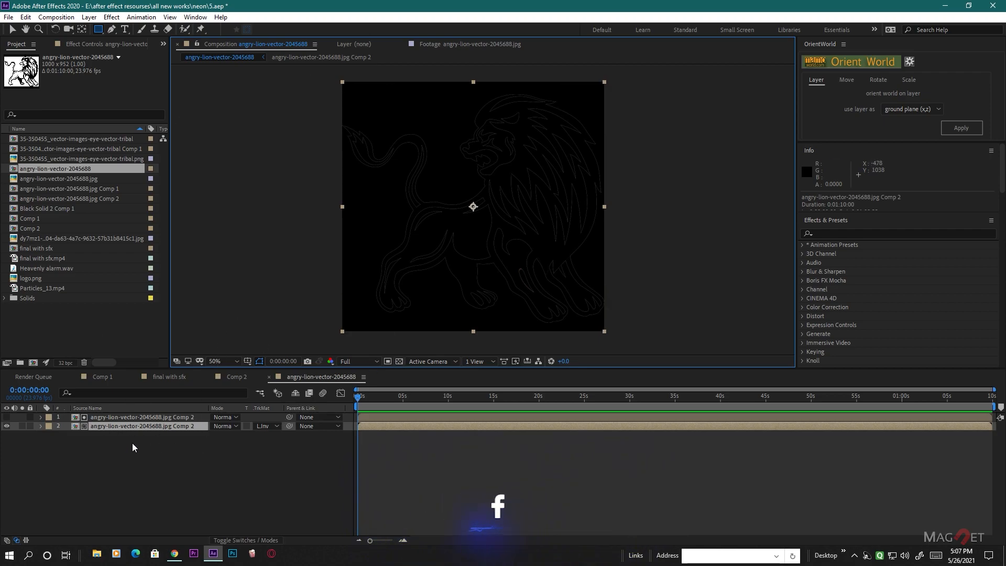
pyautogui.click(399, 361)
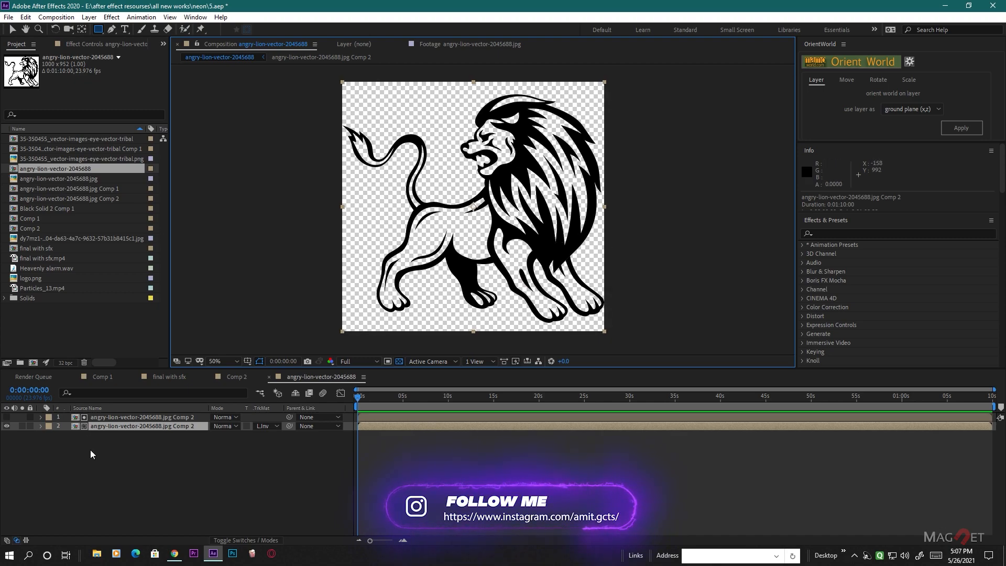
pyautogui.click(399, 362)
# - Pre-compose both matte layers together under the default name, moving all attributes into the new composition
pyautogui.moveTo(146, 448); pyautogui.dragTo(122, 425)
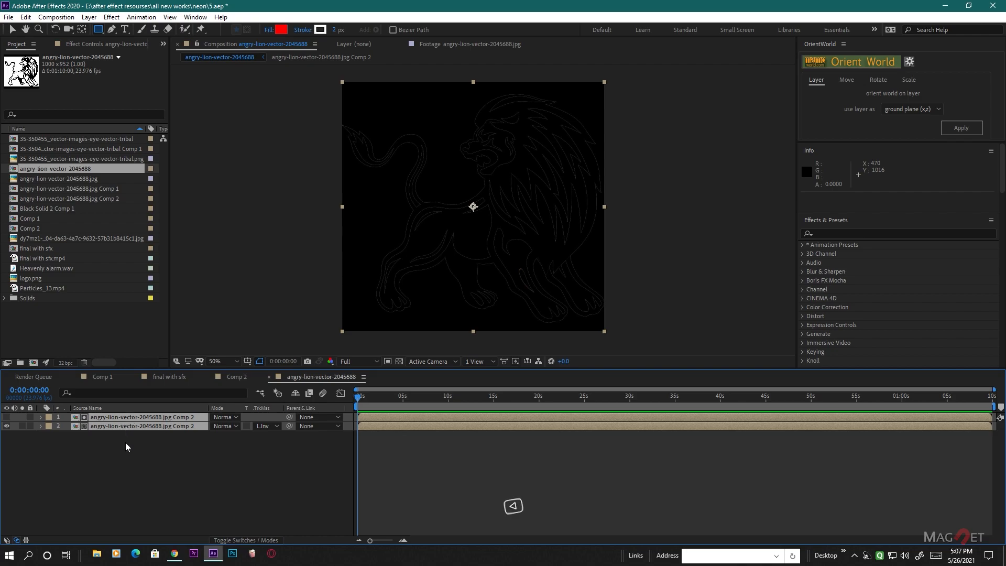
pyautogui.hotkey('ctrl', 'shift', 'c')
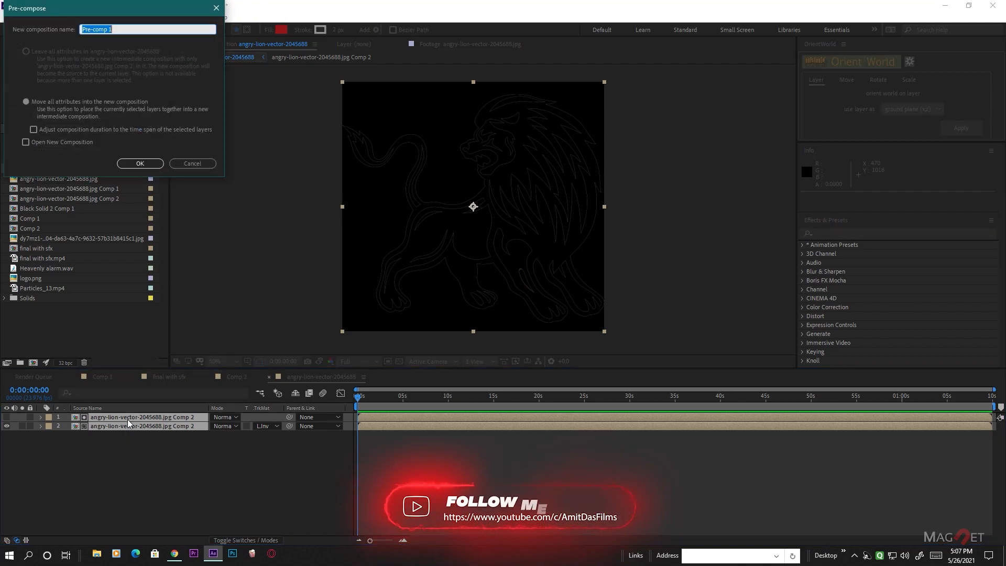
pyautogui.press('Return')
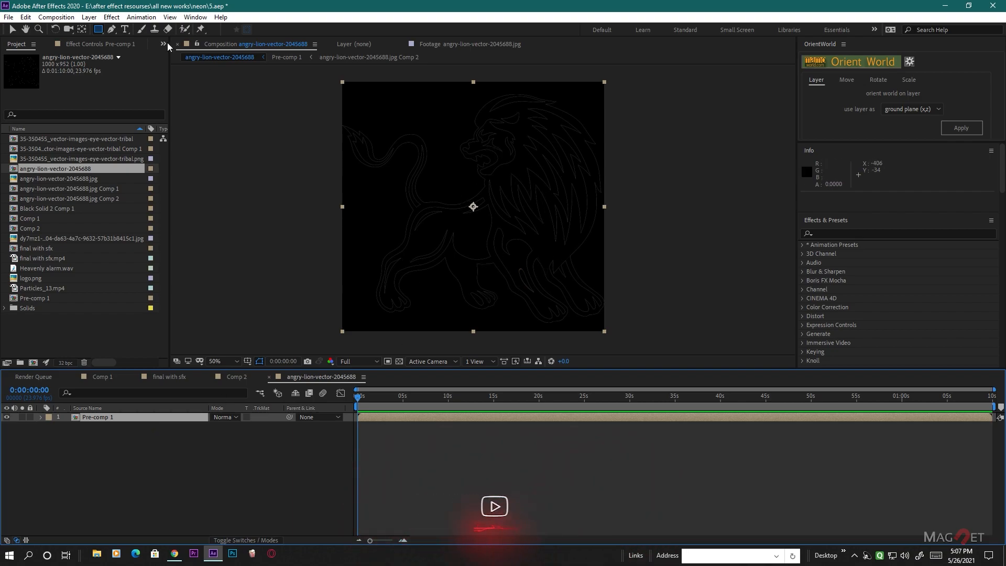
# - Open Auto-trace for the Pre-comp 1 layer and turn off Apply to new layer
pyautogui.click(88, 18)
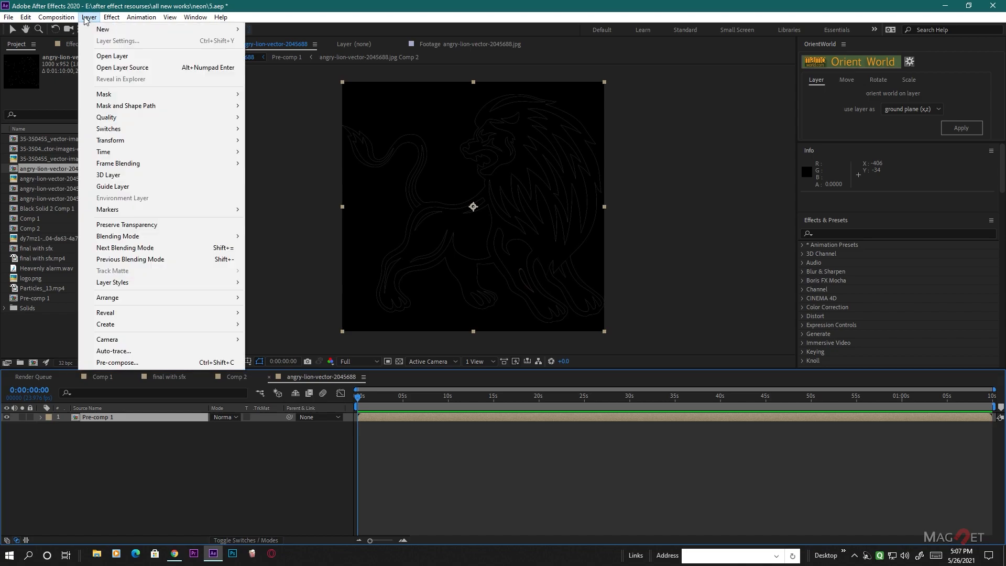
pyautogui.click(109, 417)
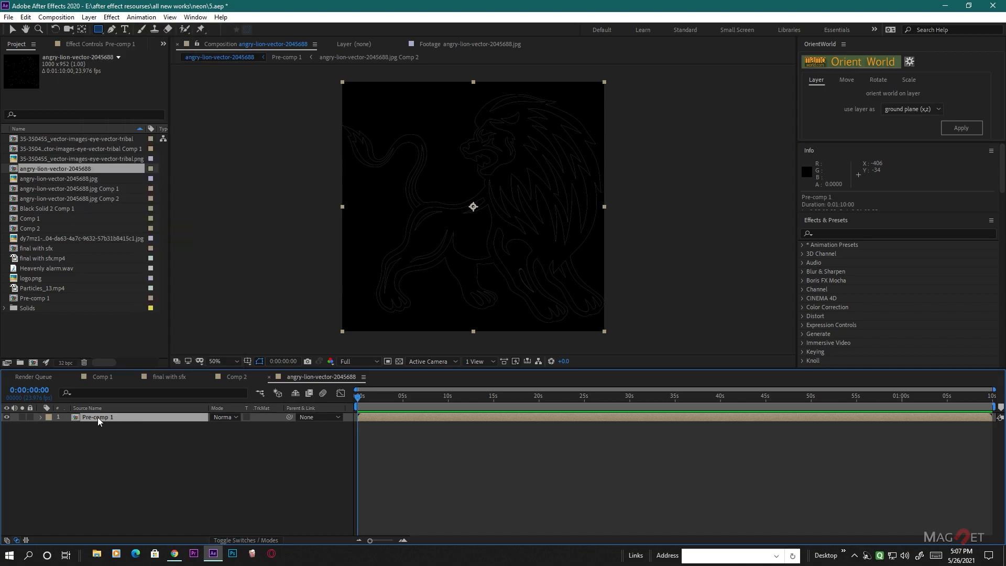
pyautogui.click(88, 17)
pyautogui.click(140, 351)
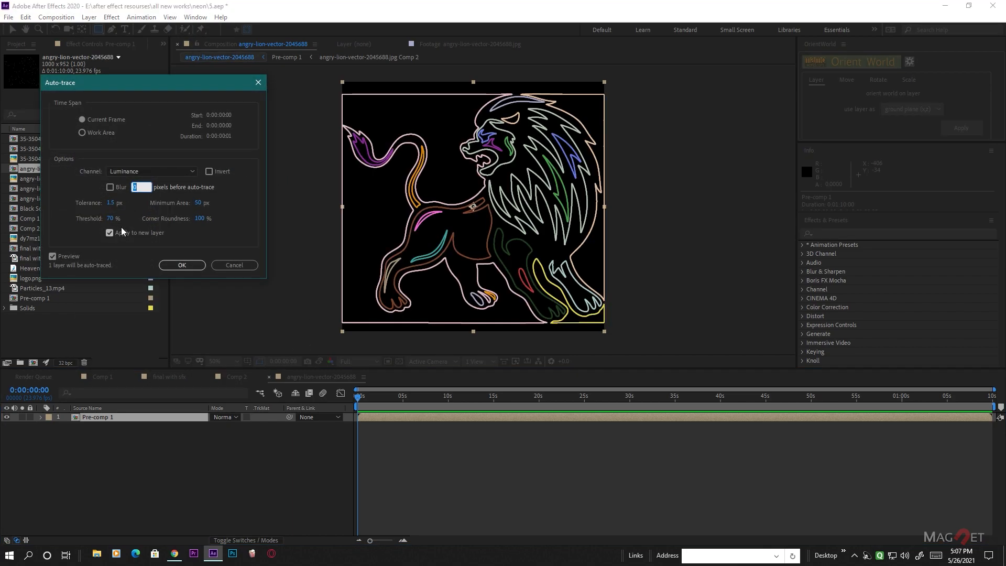
pyautogui.moveTo(110, 202)
pyautogui.mouseDown()
pyautogui.moveTo(188, 206)
pyautogui.moveTo(93, 200)
pyautogui.moveTo(114, 204)
pyautogui.mouseUp()
pyautogui.click(109, 233)
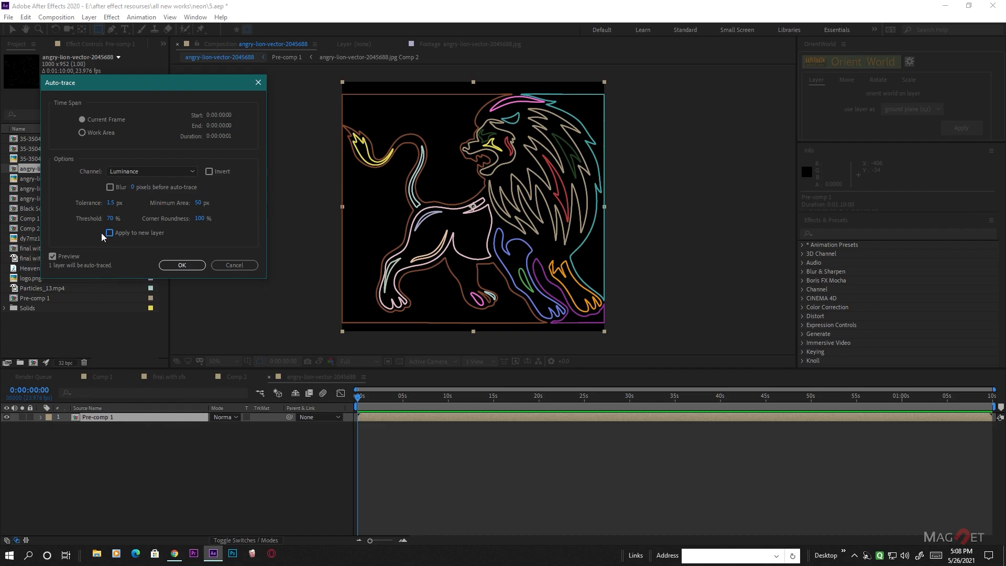
# - Set the Auto-trace channel to Alpha, compare the preview, and trace the lion outlines into masks on Pre-comp 1
pyautogui.click(121, 171)
pyautogui.click(129, 180)
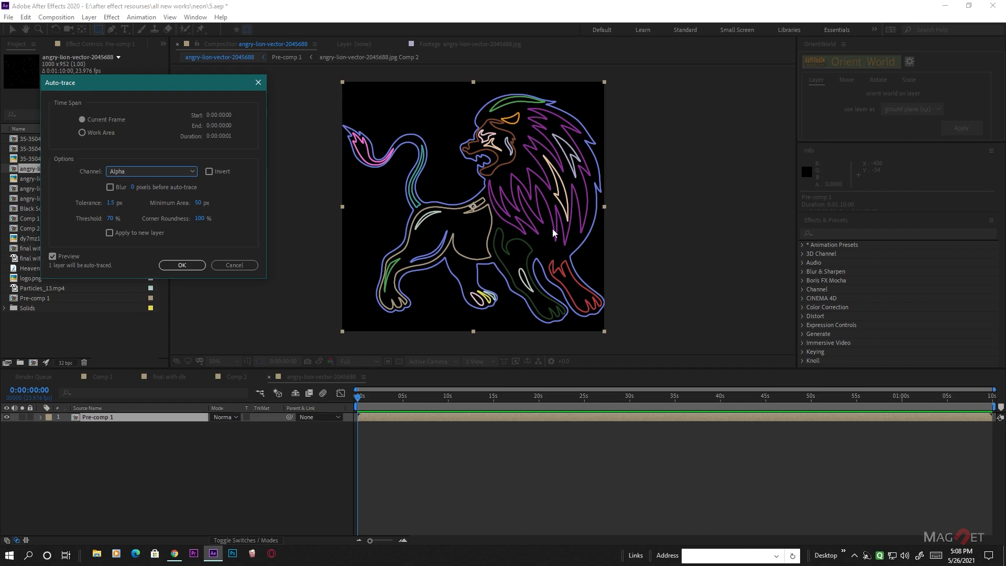
pyautogui.click(52, 256)
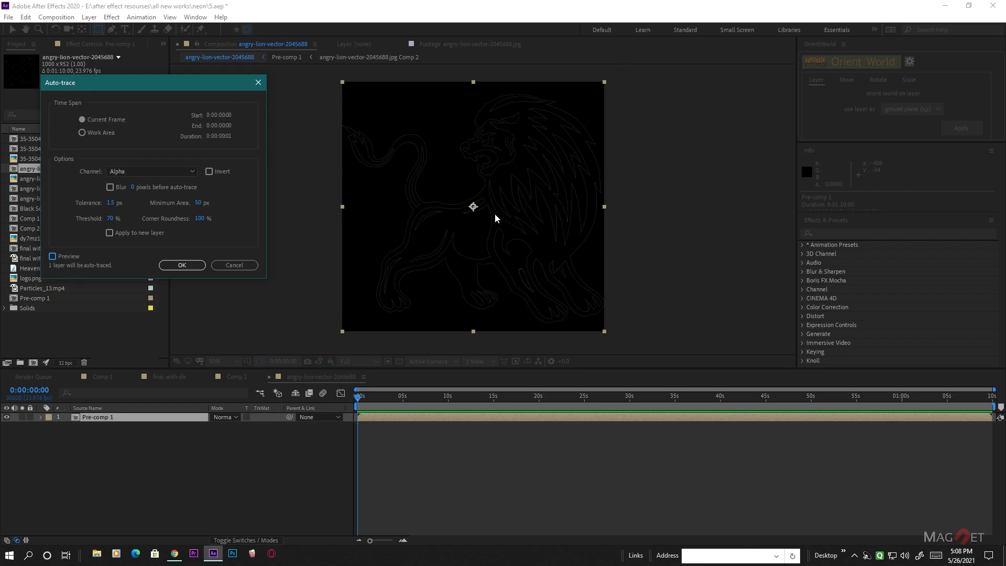
pyautogui.click(52, 256)
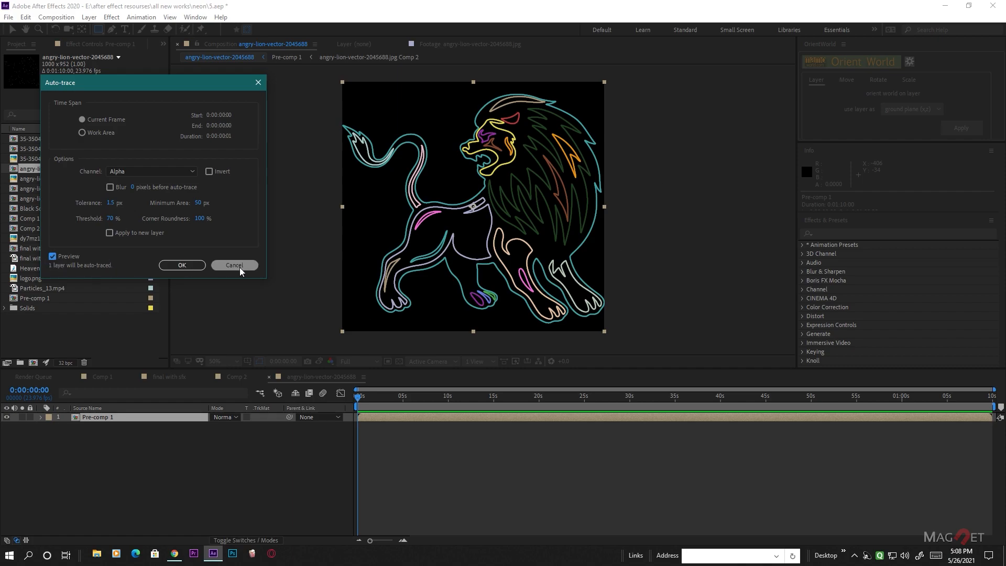
pyautogui.click(181, 265)
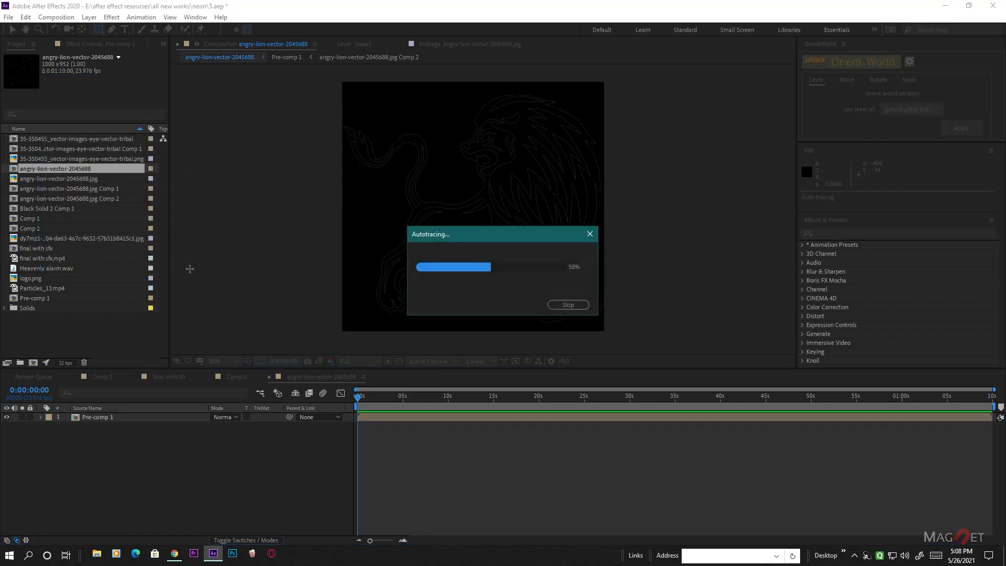
pyautogui.scroll(2, 484, 254)
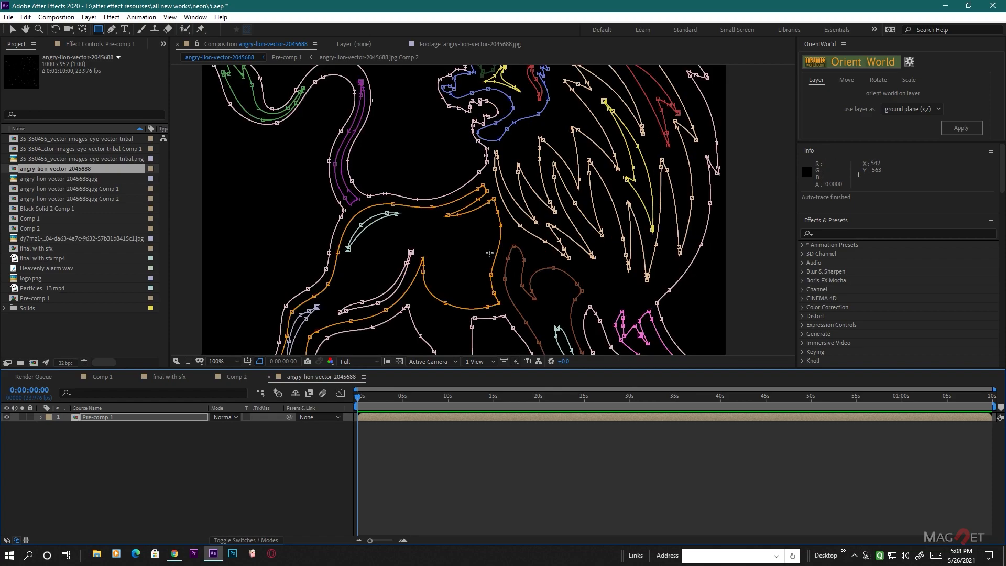
pyautogui.scroll(-1, 434, 299)
pyautogui.scroll(-2, 434, 299)
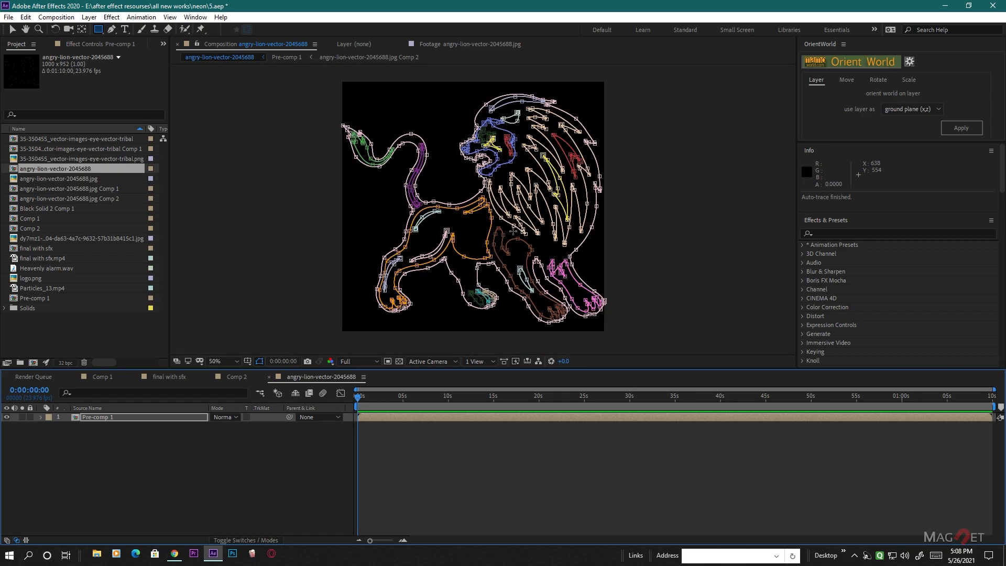
pyautogui.click(81, 423)
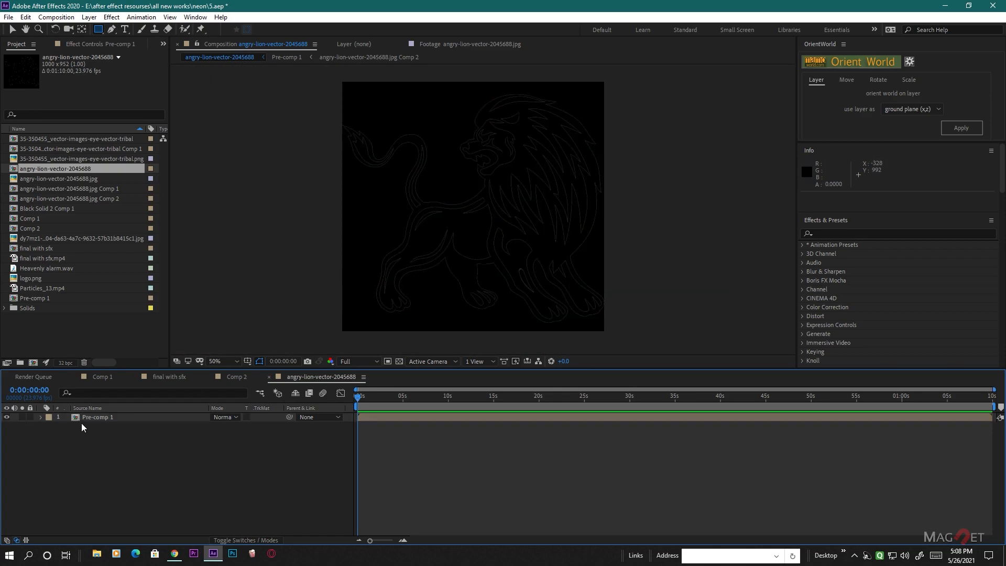
# - Find the Stroke effect and apply it to the Pre-comp 1 layer in the lion composition
pyautogui.click(102, 418)
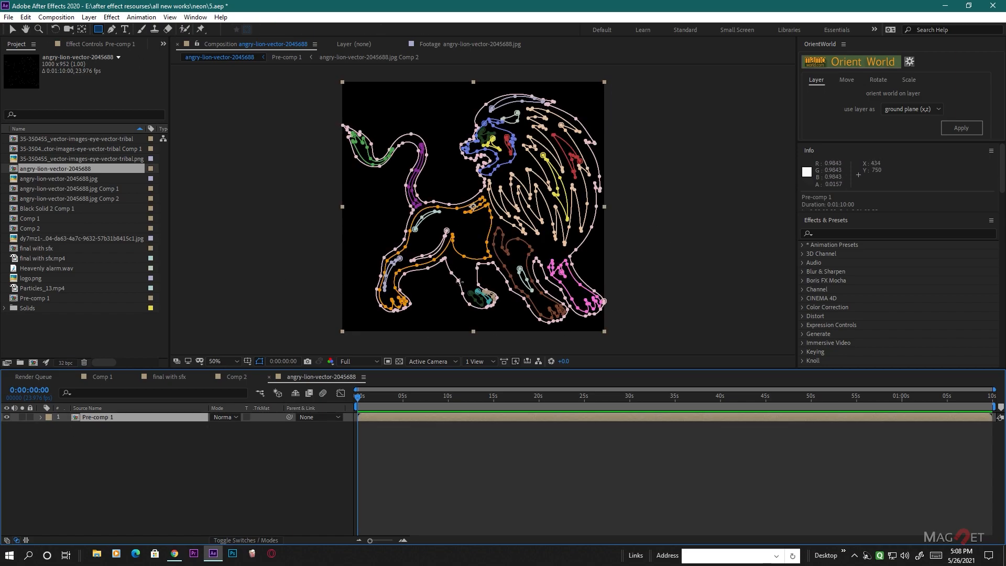
pyautogui.click(844, 237)
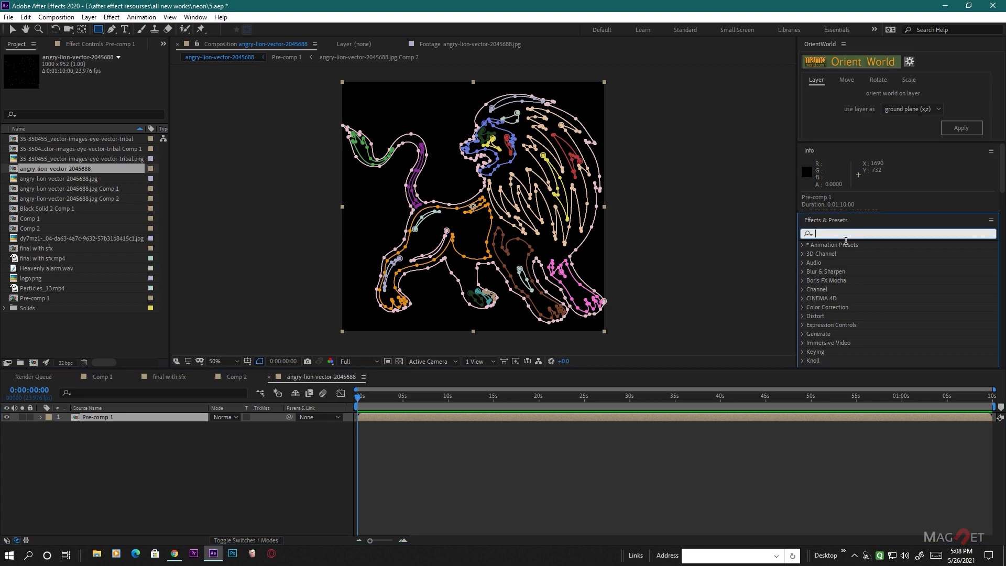
pyautogui.write('stroke')
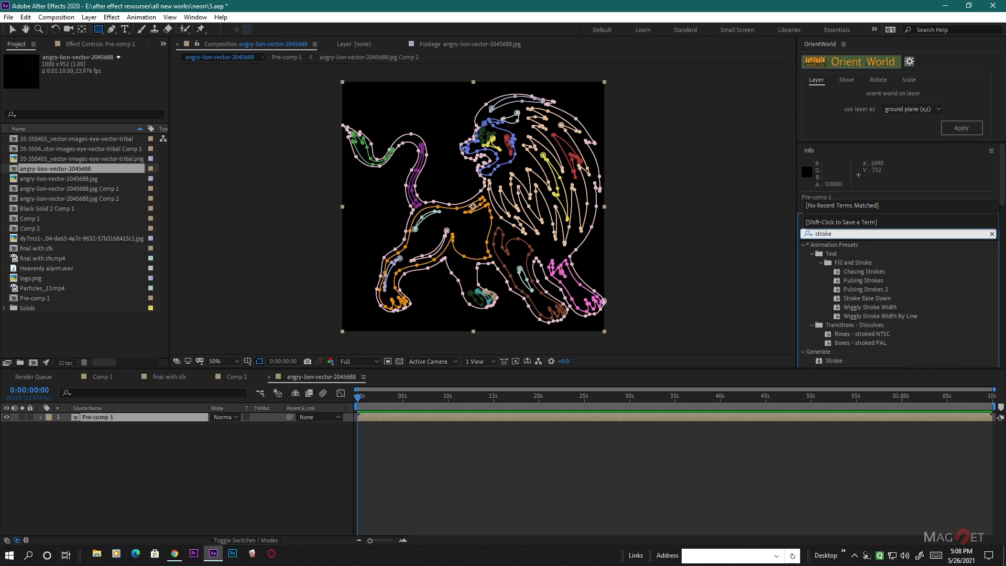
pyautogui.moveTo(833, 360)
pyautogui.mouseDown()
pyautogui.moveTo(744, 343)
pyautogui.moveTo(471, 238)
pyautogui.mouseUp()
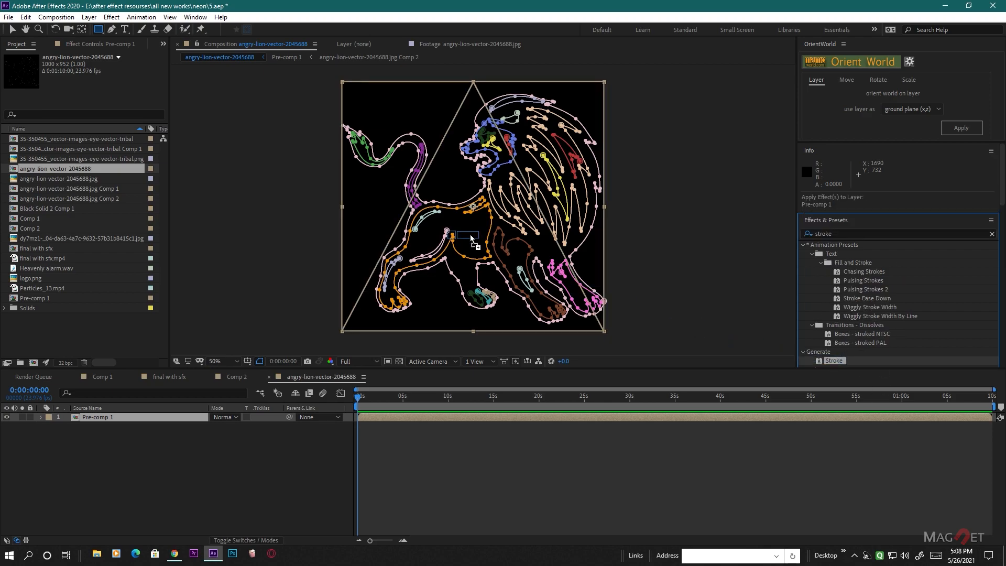
pyautogui.moveTo(471, 238); pyautogui.dragTo(470, 238)
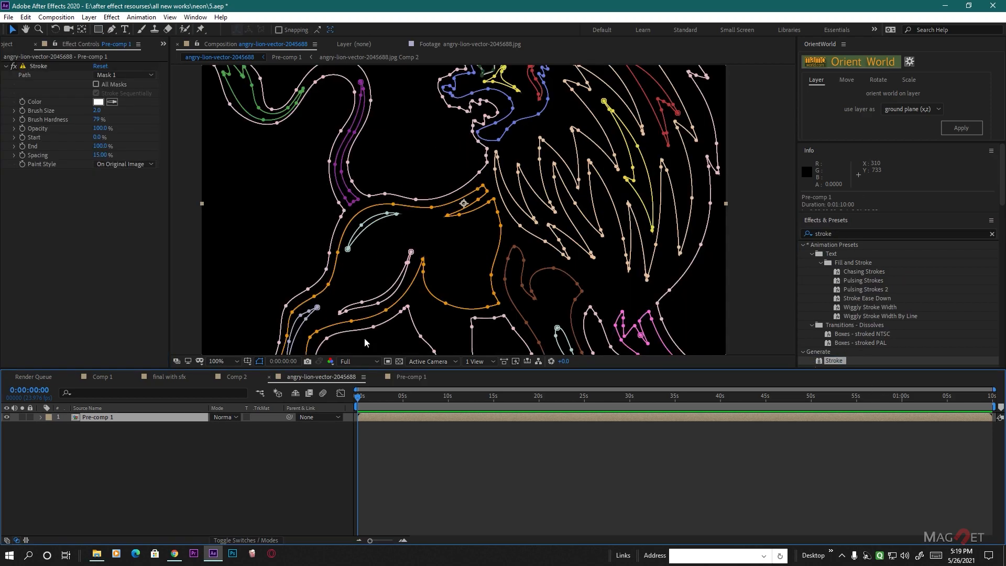
# - Stroke all masks of Pre-comp 1, inspect the lines up close, and set the brush size to 1.8
pyautogui.click(95, 85)
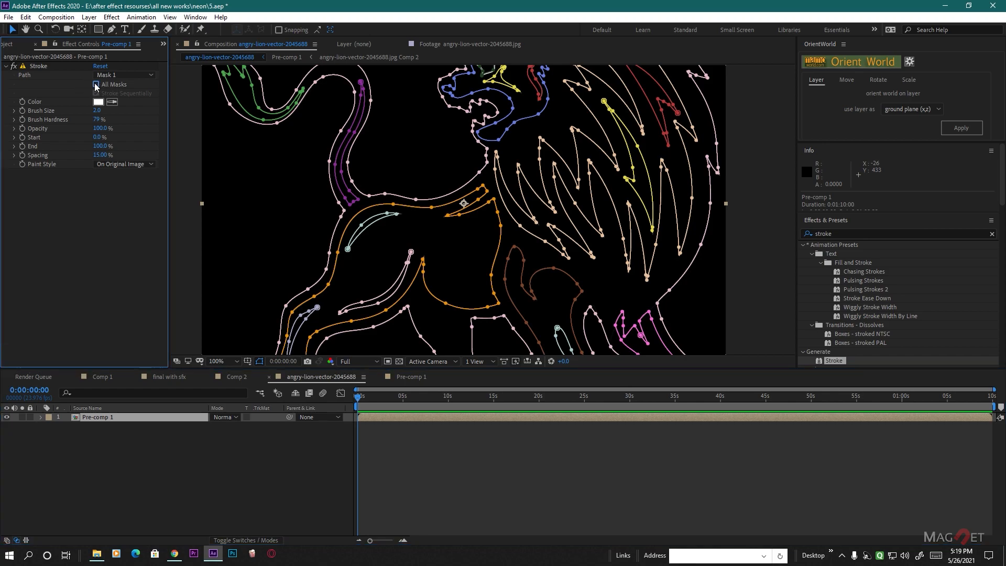
pyautogui.press('.')
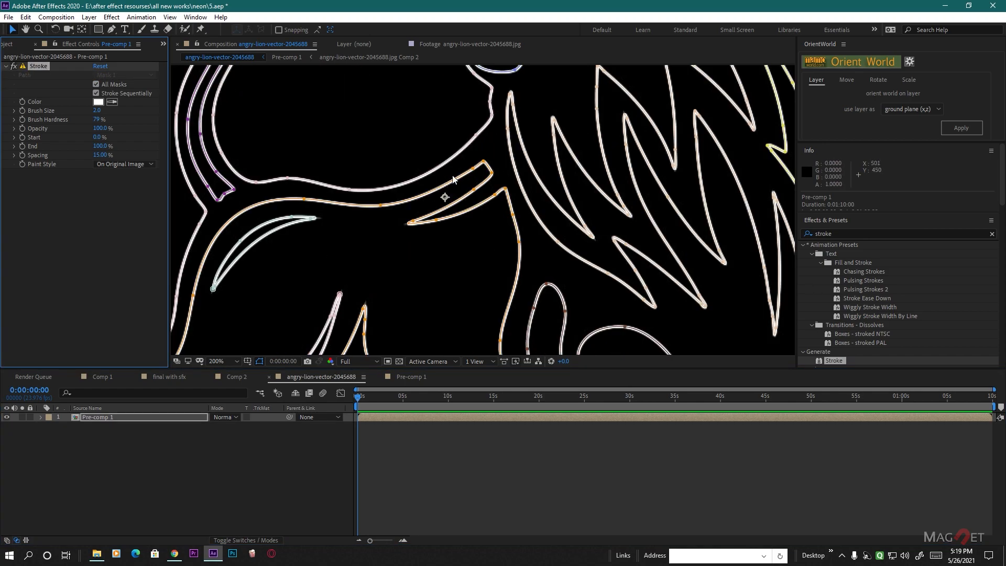
pyautogui.scroll(2, 473, 248)
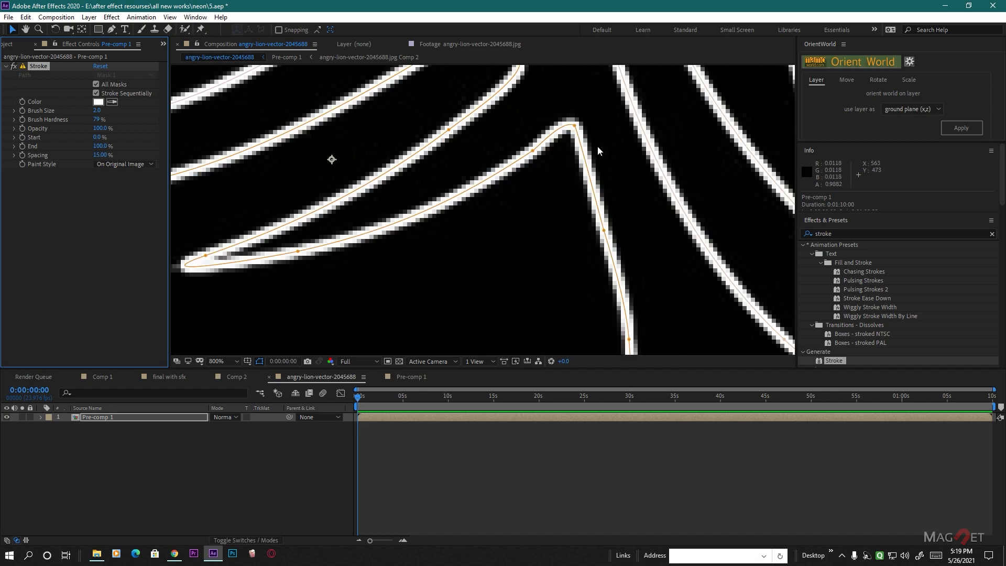
pyautogui.scroll(-4, 571, 203)
pyautogui.scroll(4, 506, 242)
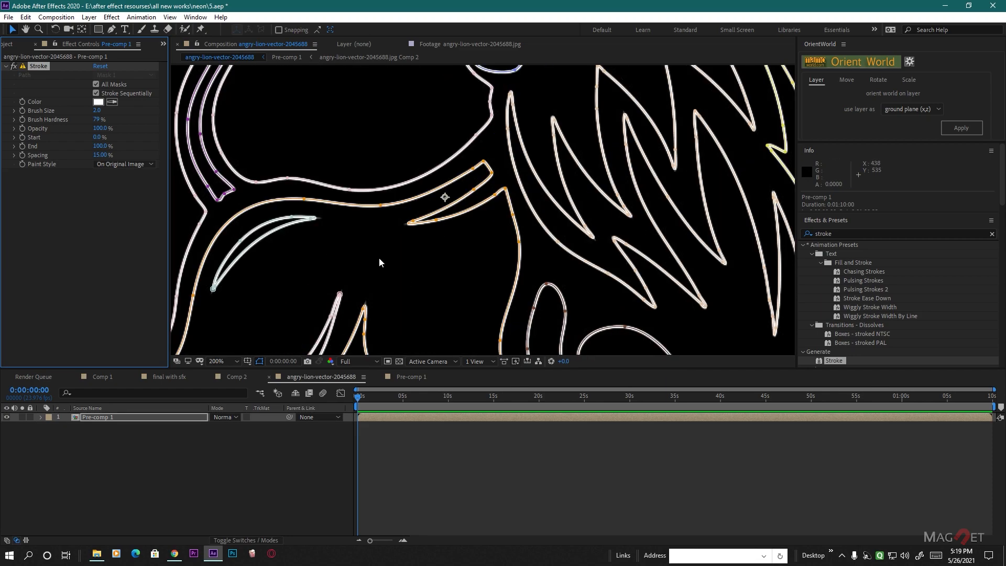
pyautogui.moveTo(97, 110)
pyautogui.mouseDown()
pyautogui.moveTo(112, 115)
pyautogui.moveTo(103, 119)
pyautogui.mouseUp()
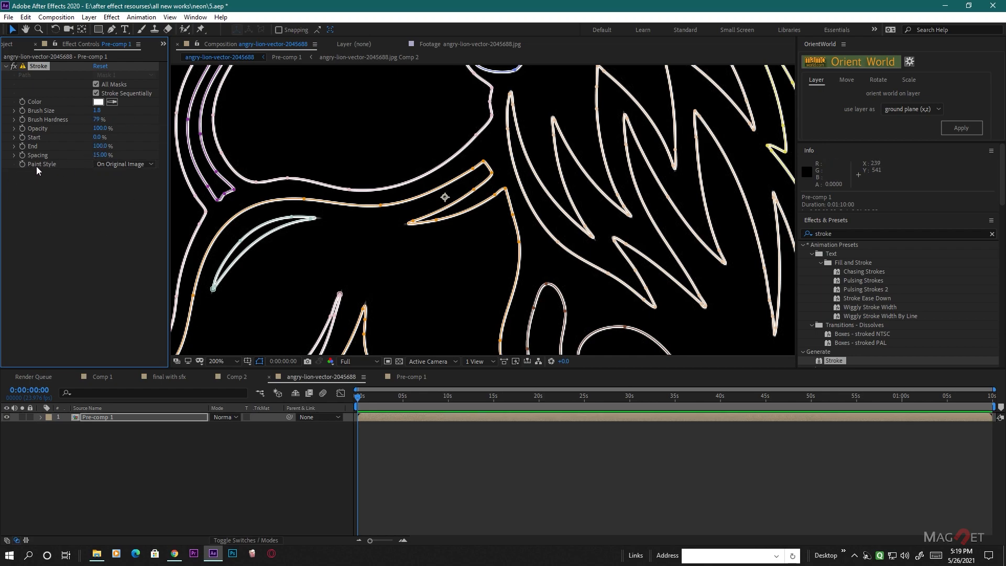
# - Set the Stroke paint style to On Transparent and check the lion outlines briefly against the transparency grid
pyautogui.click(120, 164)
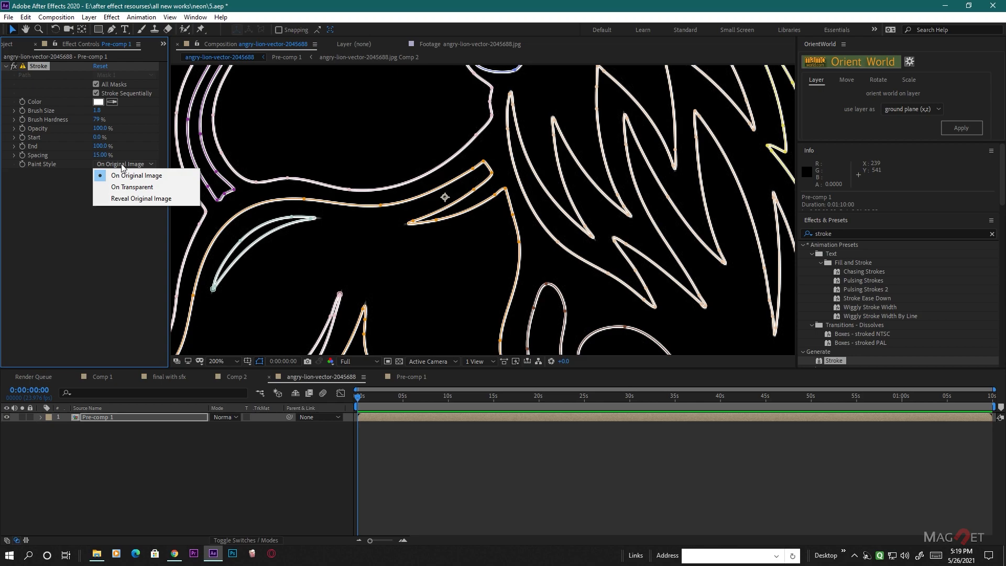
pyautogui.click(135, 187)
pyautogui.click(212, 464)
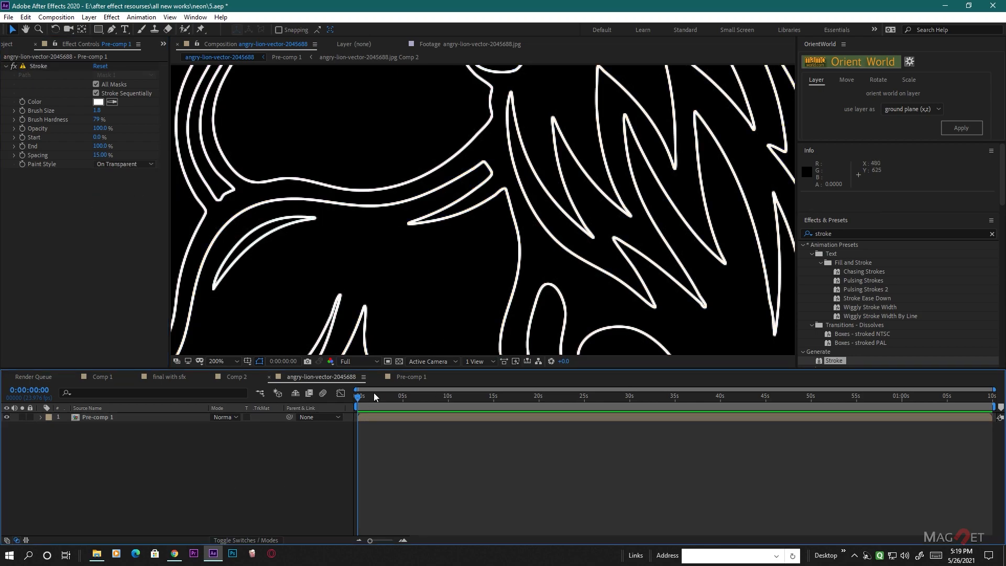
pyautogui.click(399, 361)
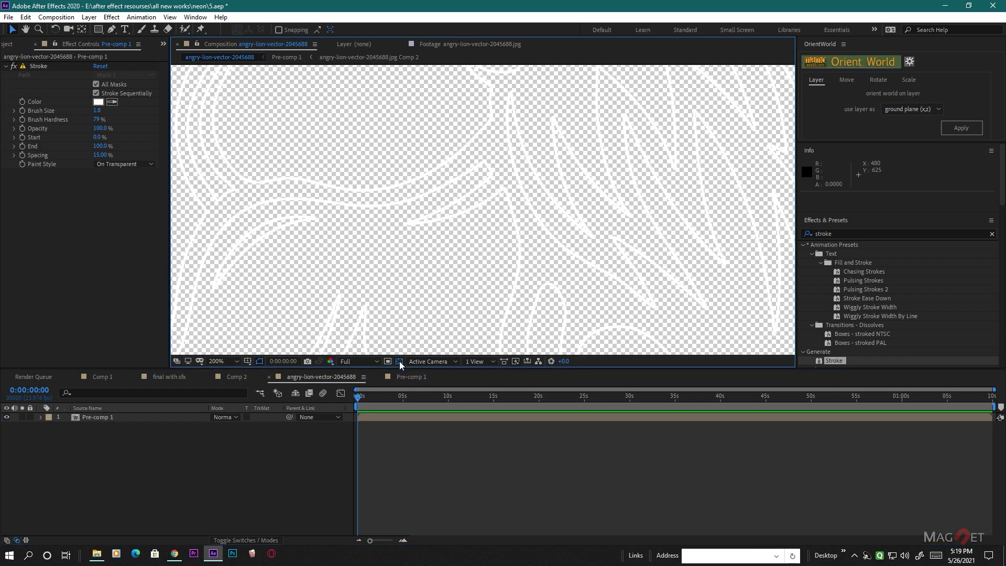
pyautogui.scroll(-2, 538, 262)
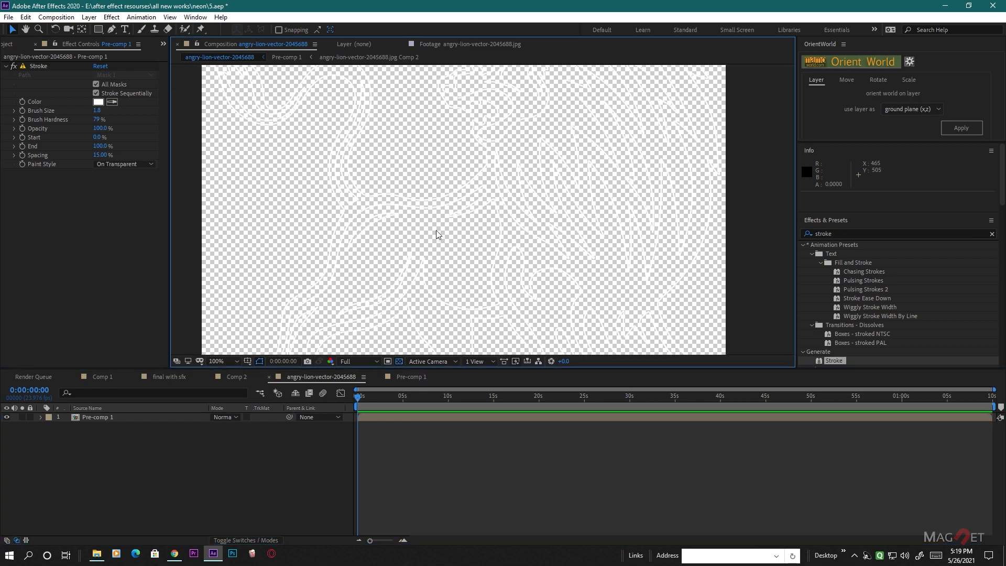
pyautogui.click(399, 361)
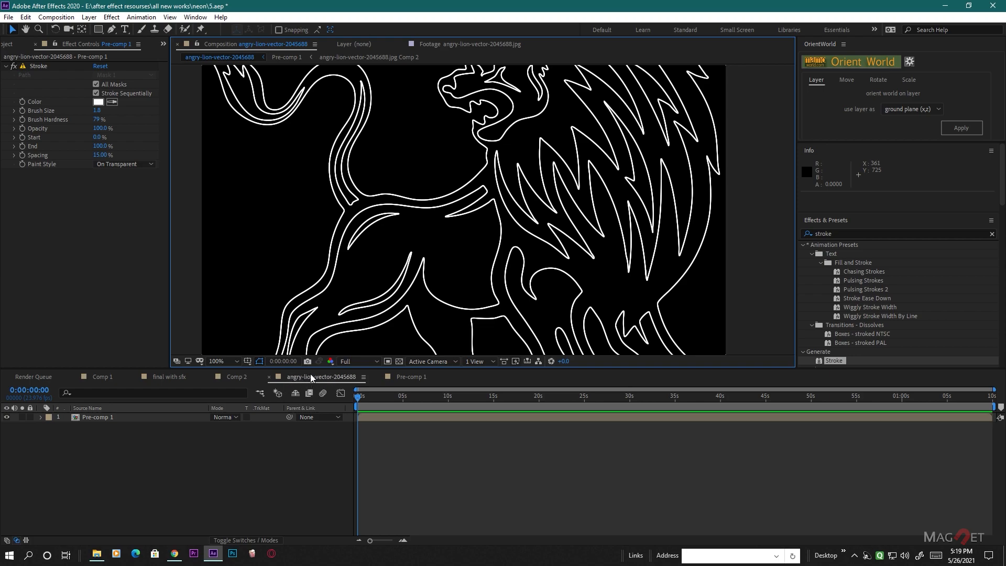
# - Add the angry-lion-vector-2045688 composition to Comp 2 as the lowest layer, beneath the neon text
pyautogui.click(237, 376)
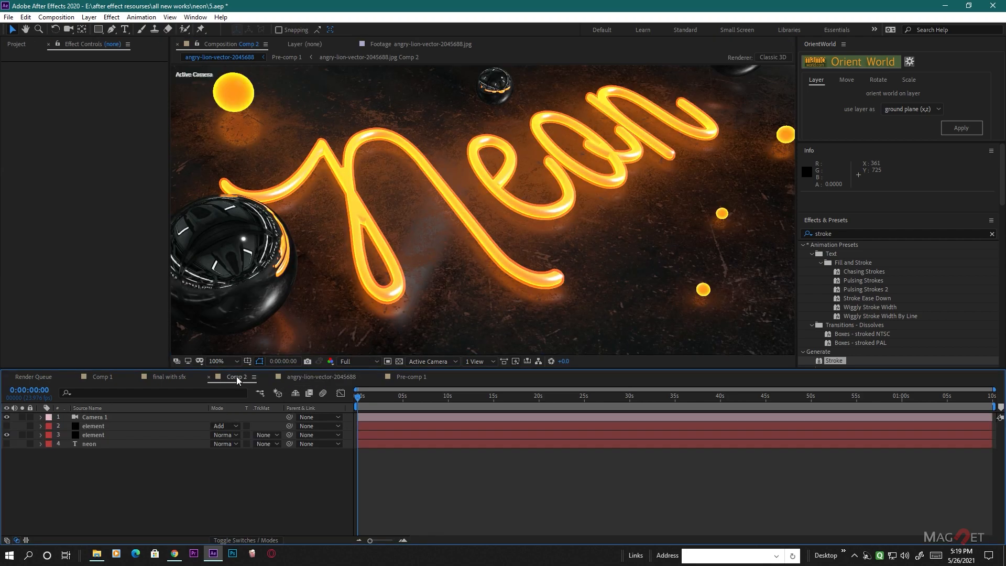
pyautogui.click(15, 45)
pyautogui.click(39, 169)
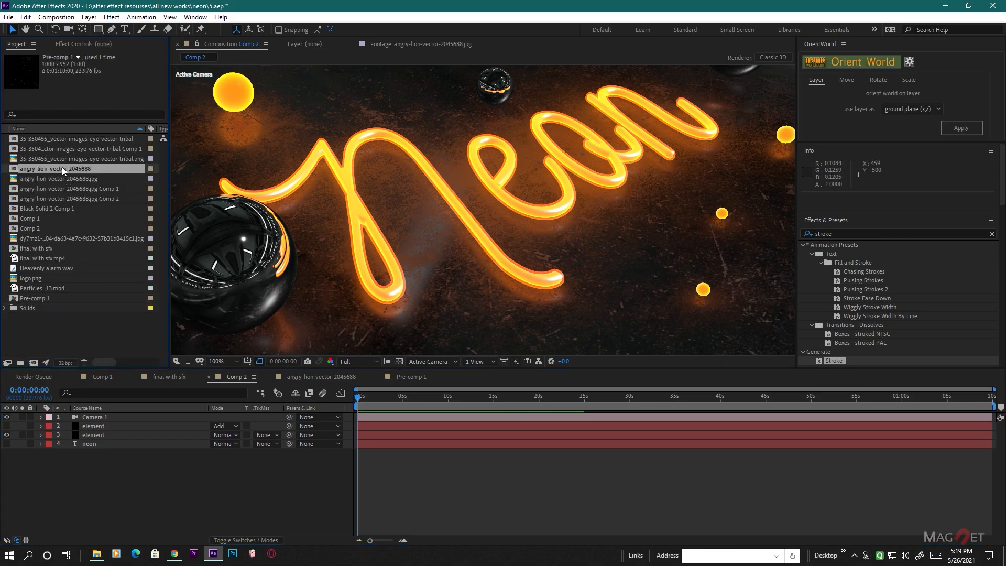
pyautogui.click(27, 178)
pyautogui.click(22, 169)
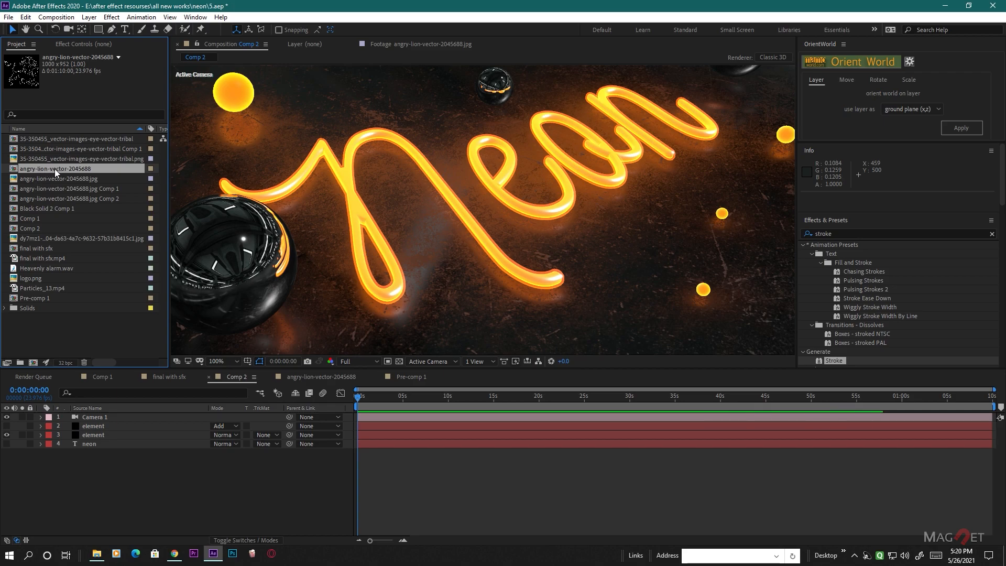
pyautogui.moveTo(63, 172); pyautogui.dragTo(101, 469)
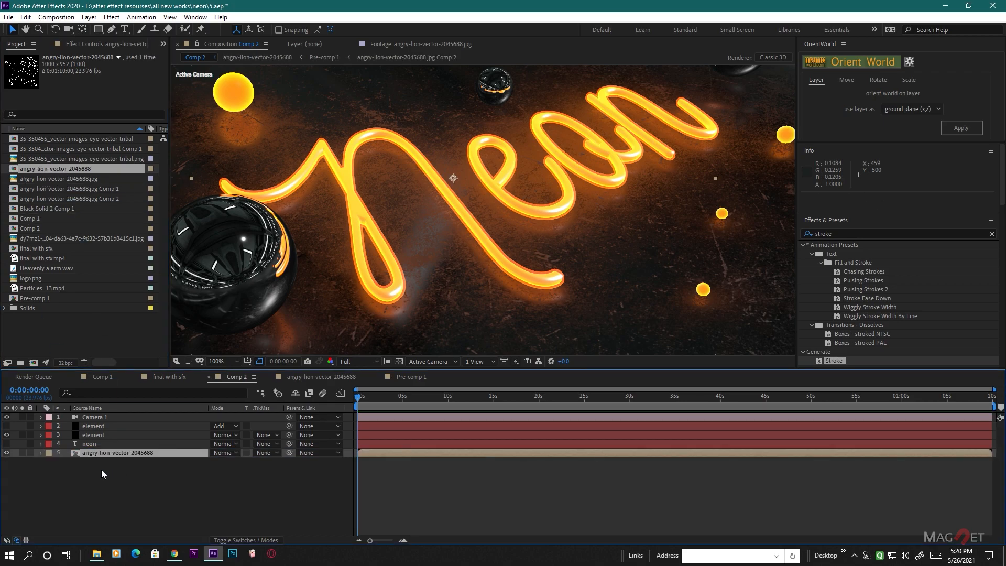
# - Solo the lion layer in Comp 2 and scale it to 73% so the whole lion fits the frame
pyautogui.click(22, 452)
pyautogui.scroll(-3, 490, 282)
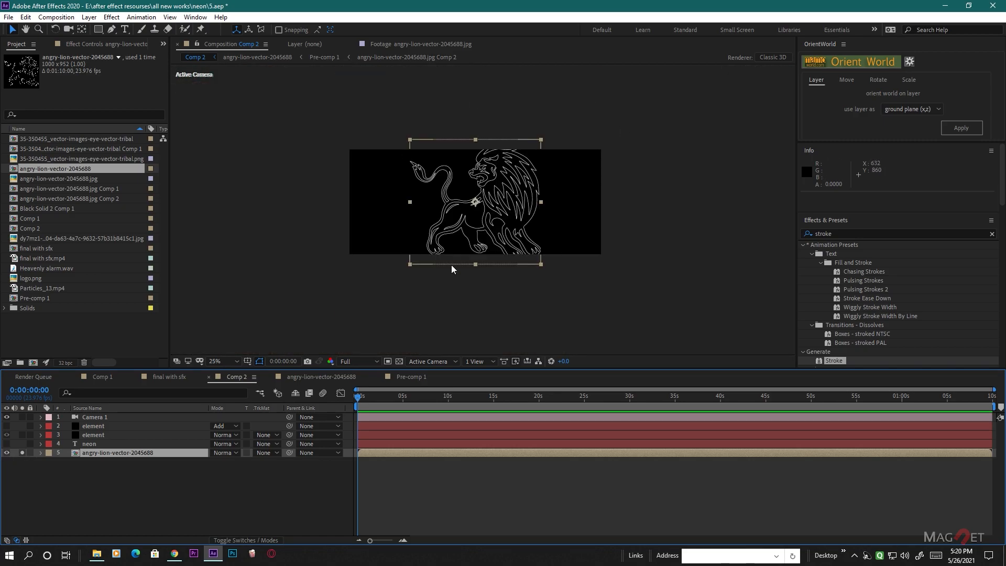
pyautogui.scroll(2, 477, 231)
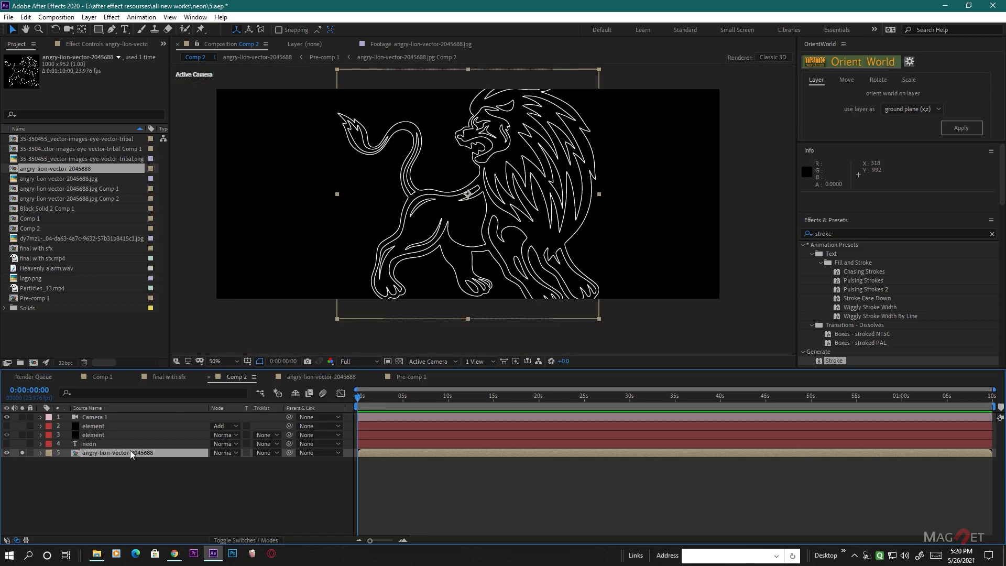
pyautogui.press('s')
pyautogui.moveTo(232, 463); pyautogui.dragTo(221, 468)
pyautogui.click(209, 499)
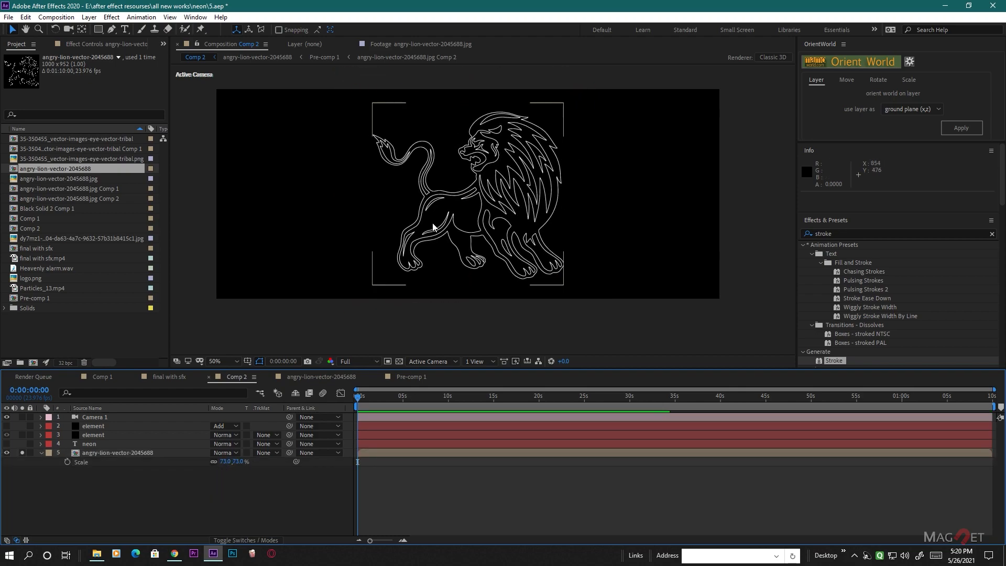
pyautogui.press('.')
pyautogui.click(95, 453)
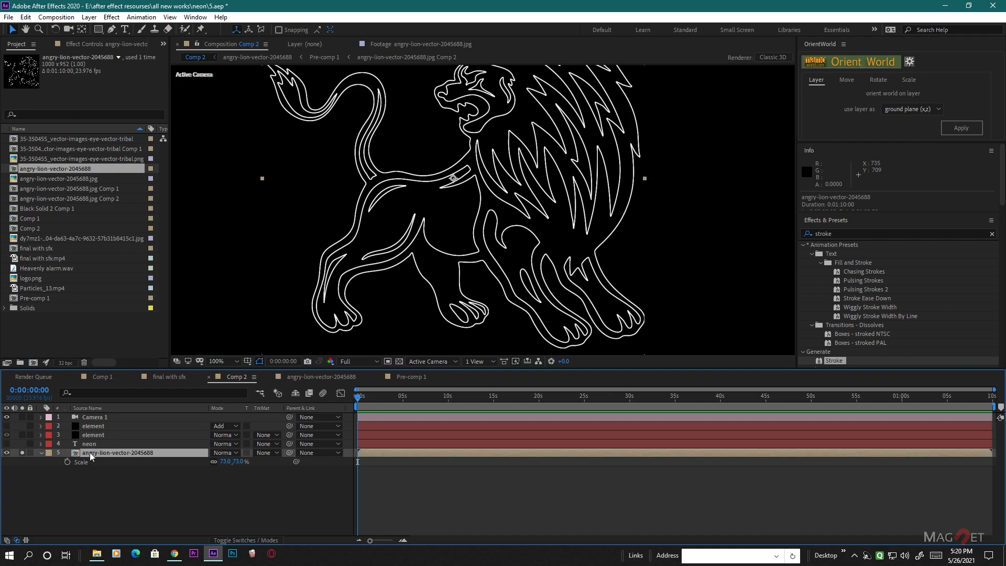
pyautogui.click(41, 452)
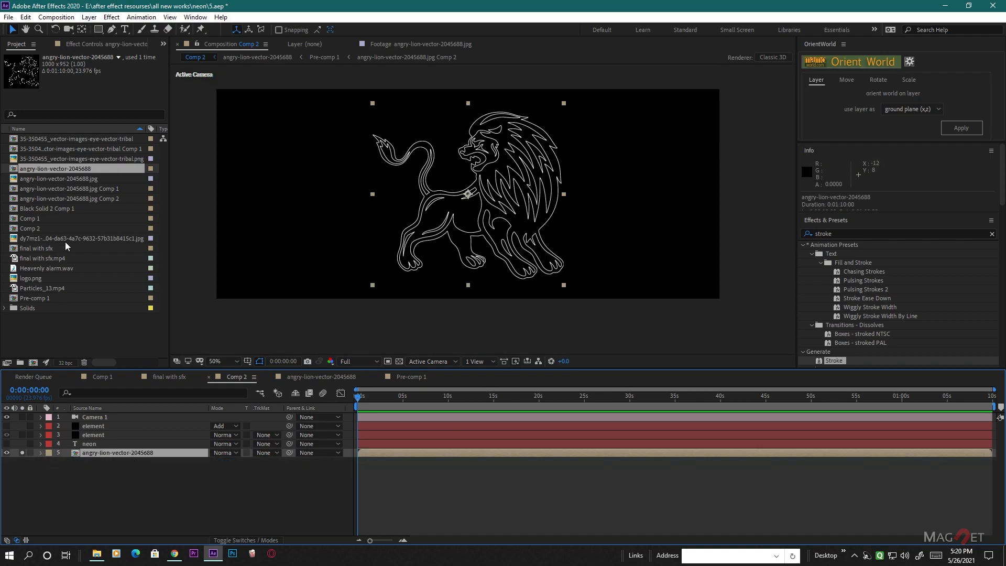
# - Auto-trace the lion layer's Alpha channel for the current frame with Apply to new layer off, and inspect the traced mask paths up close
pyautogui.click(89, 16)
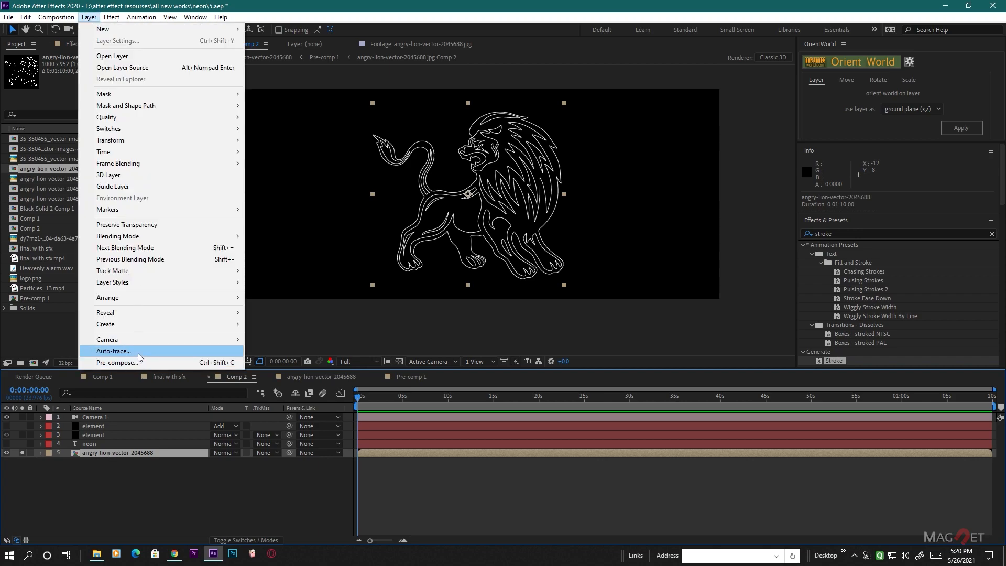
pyautogui.click(114, 350)
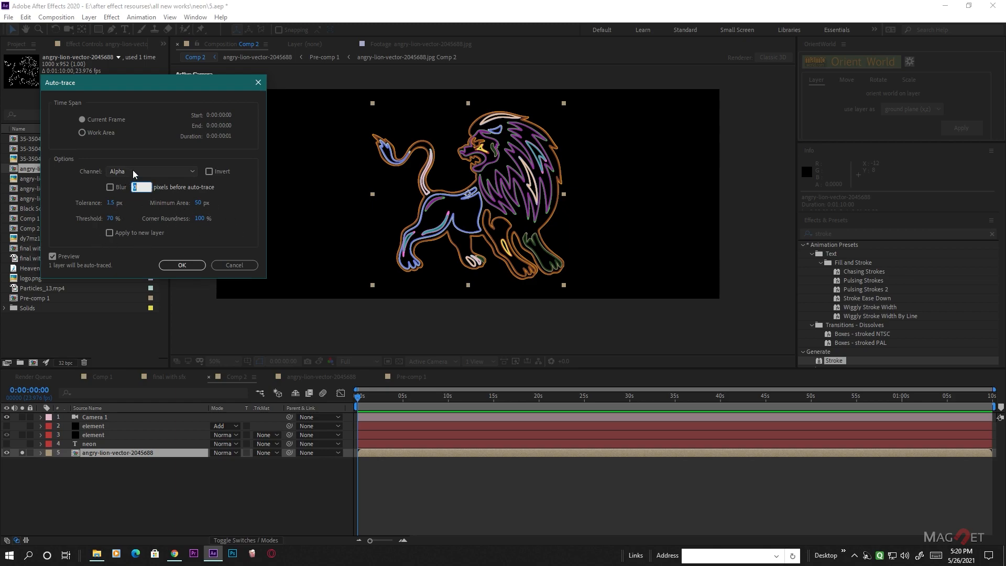
pyautogui.click(181, 265)
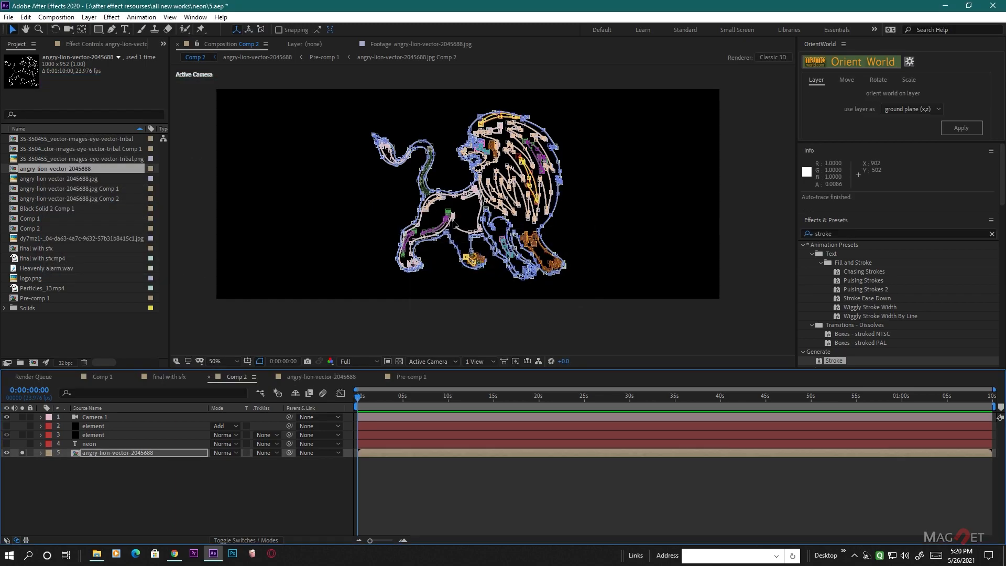
pyautogui.scroll(3, 493, 210)
pyautogui.scroll(4, 493, 211)
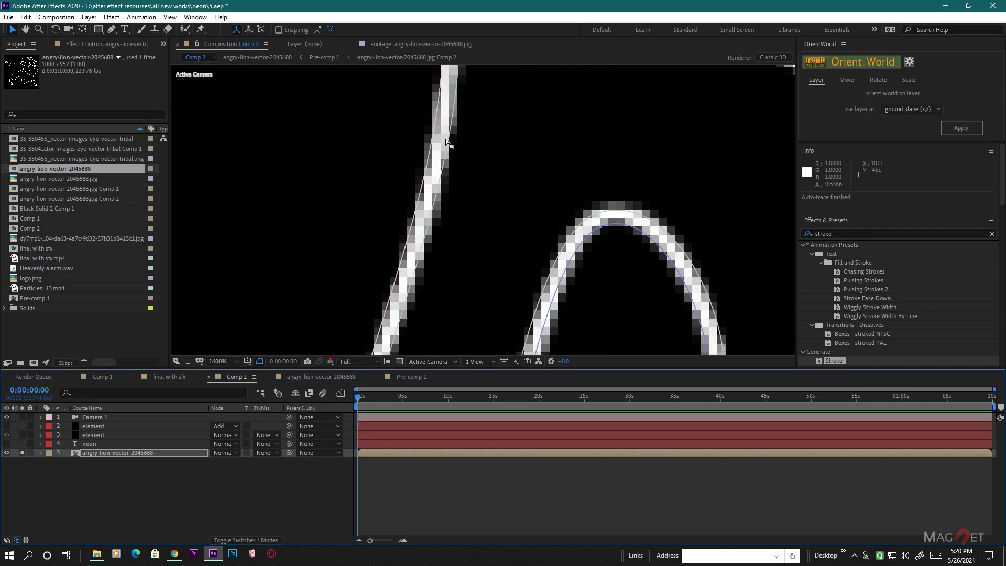
pyautogui.scroll(-3, 502, 251)
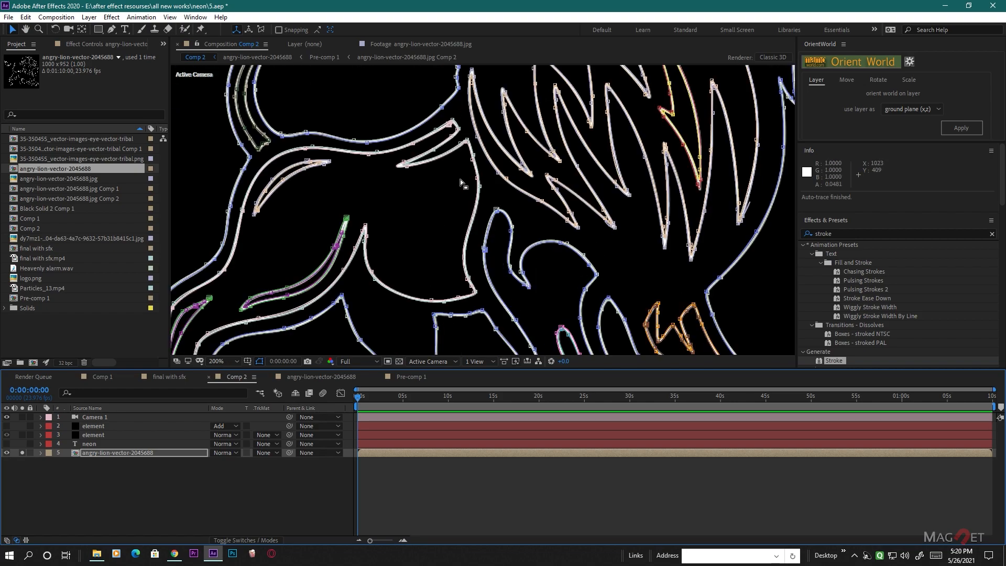
pyautogui.scroll(-2, 408, 240)
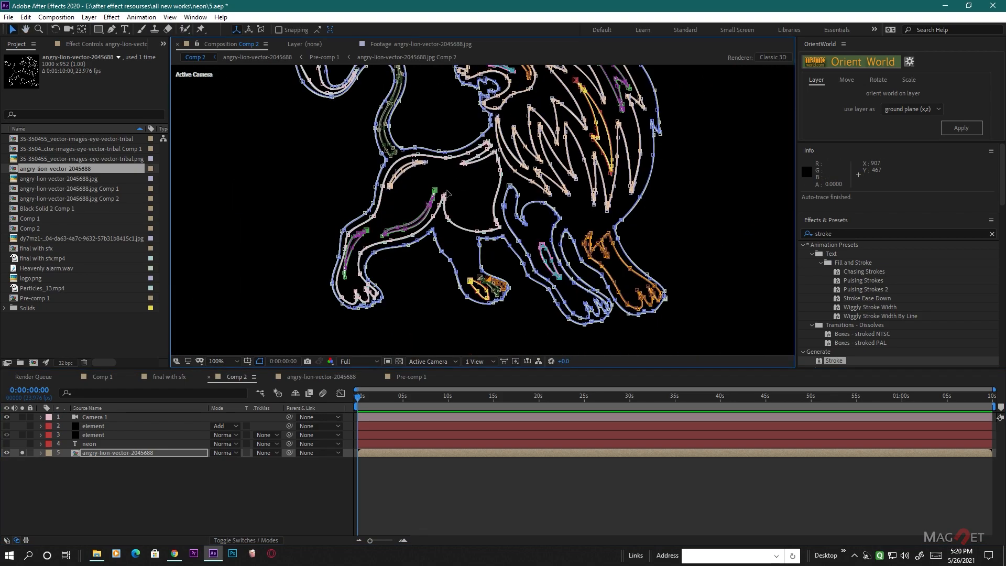
# - Unsolo the lion layer and assign it as Path Layer 2 in the visible Element layer's custom text and masks settings
pyautogui.click(228, 498)
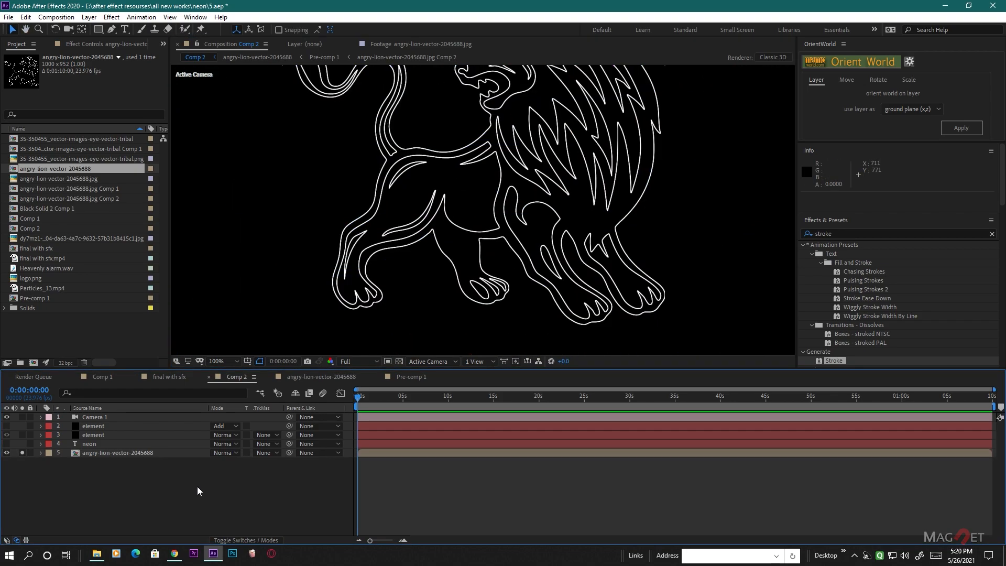
pyautogui.click(96, 437)
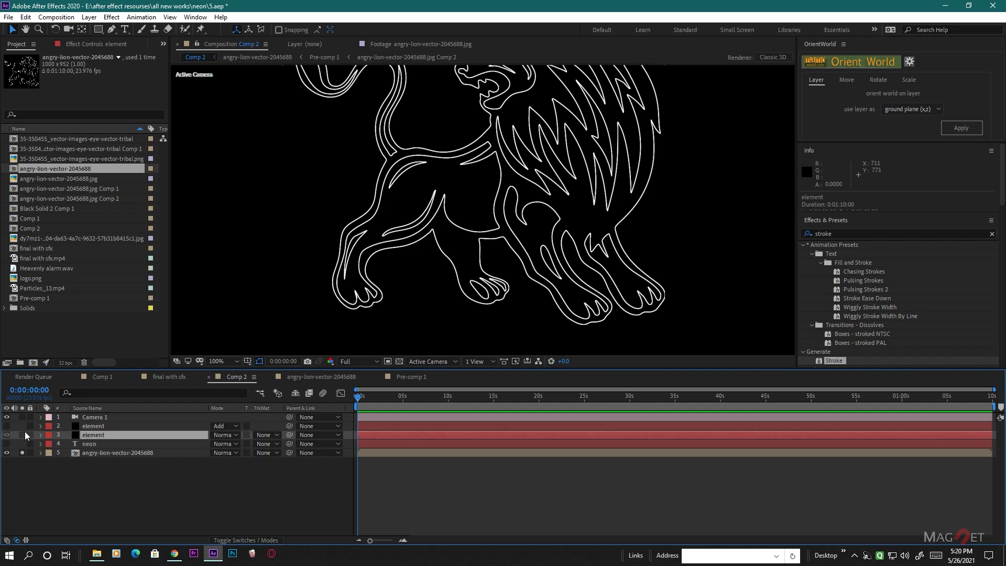
pyautogui.click(22, 453)
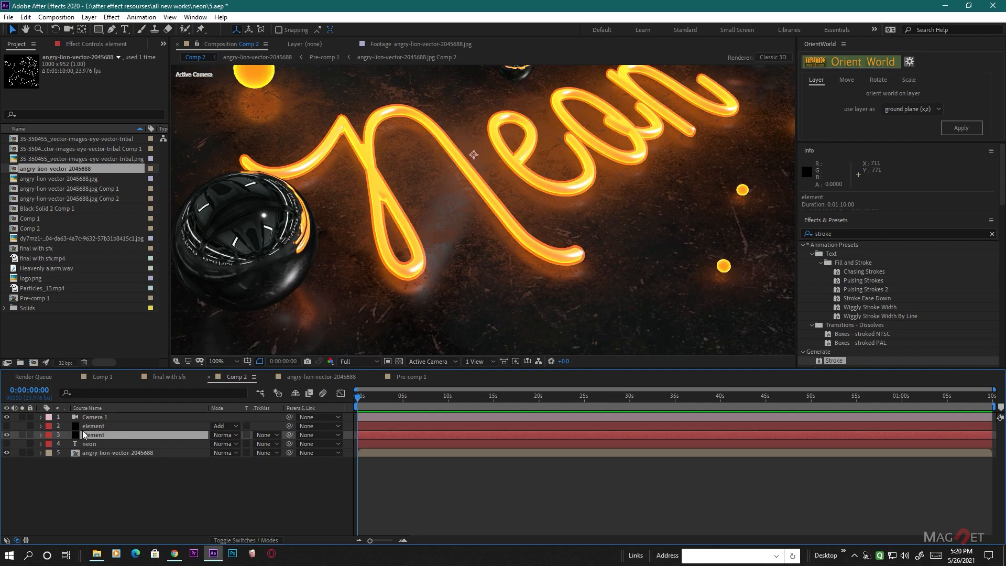
pyautogui.click(75, 46)
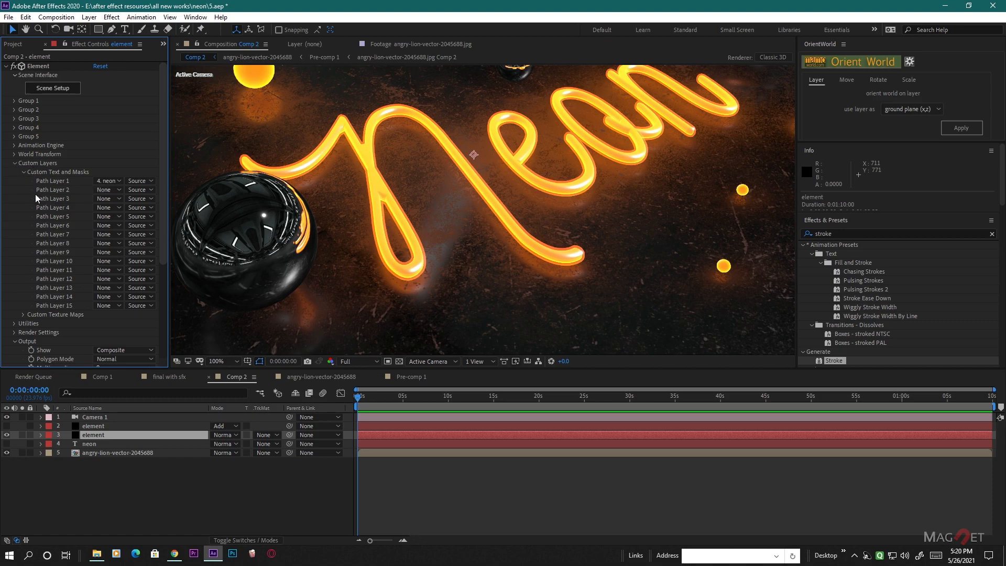
pyautogui.click(111, 189)
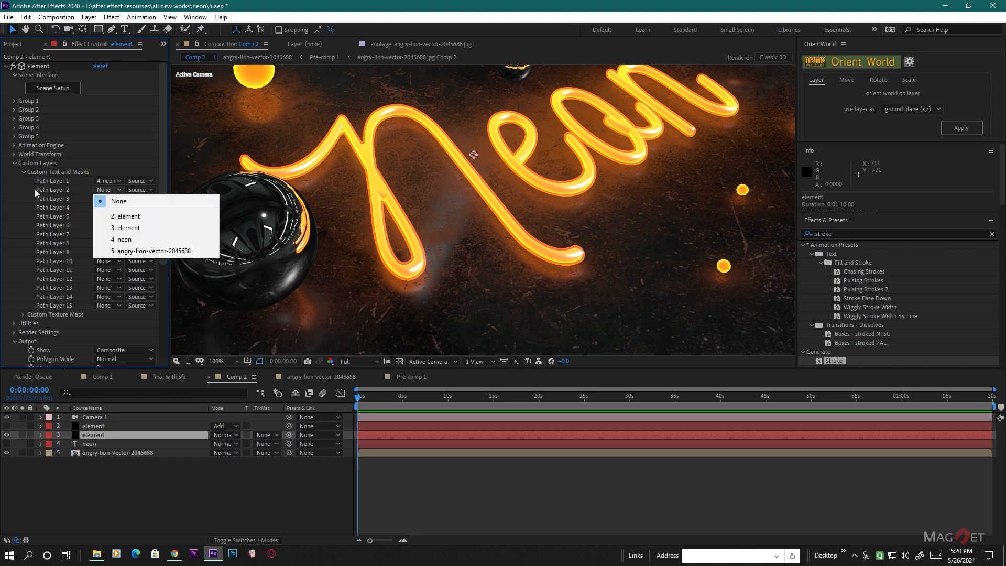
pyautogui.click(149, 252)
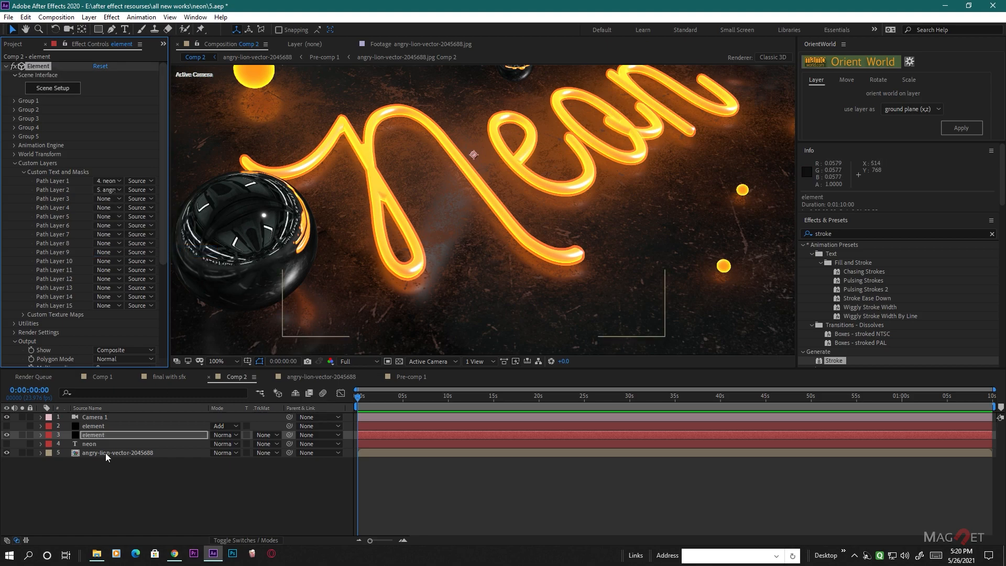
pyautogui.click(102, 436)
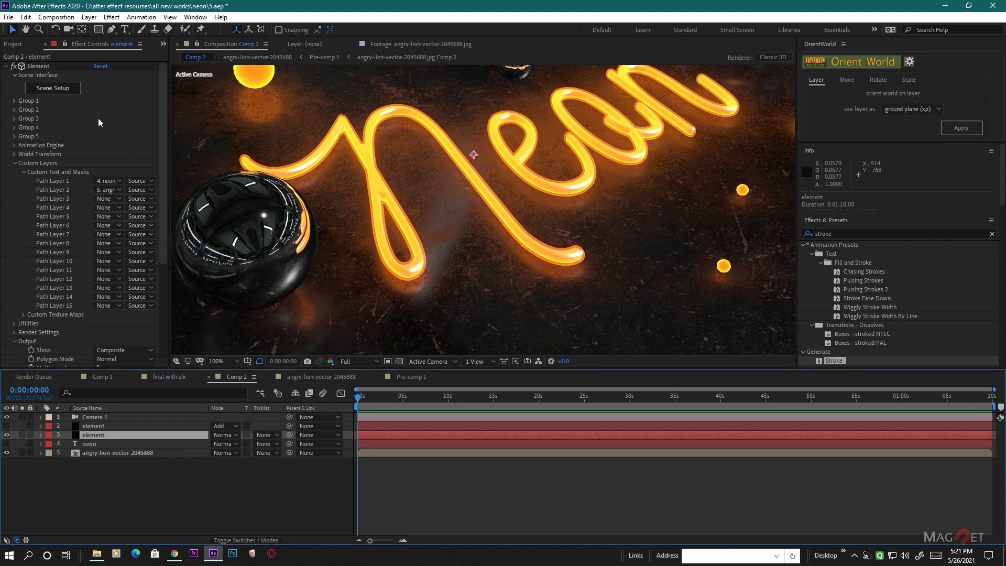
# - In Element's Scene Setup, add an extrusion model to the scene and assign it Custom Path 2
pyautogui.click(56, 91)
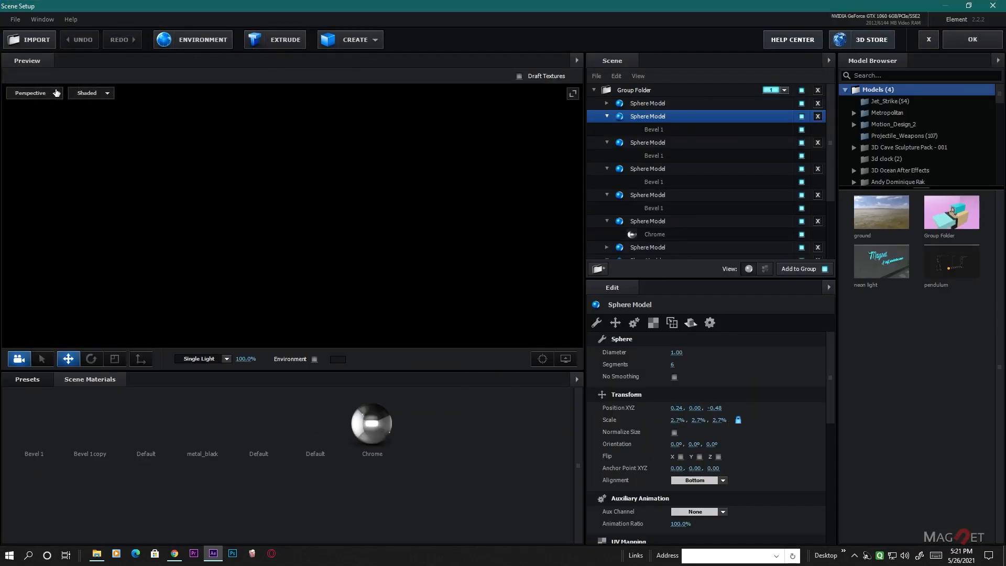
pyautogui.scroll(-3, 308, 228)
pyautogui.moveTo(370, 284); pyautogui.dragTo(394, 237)
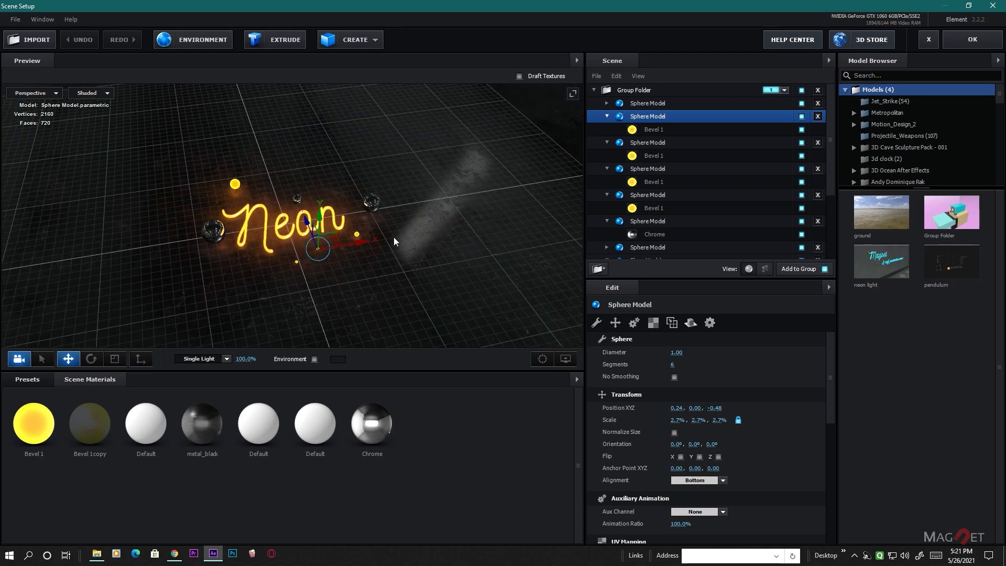
pyautogui.click(274, 41)
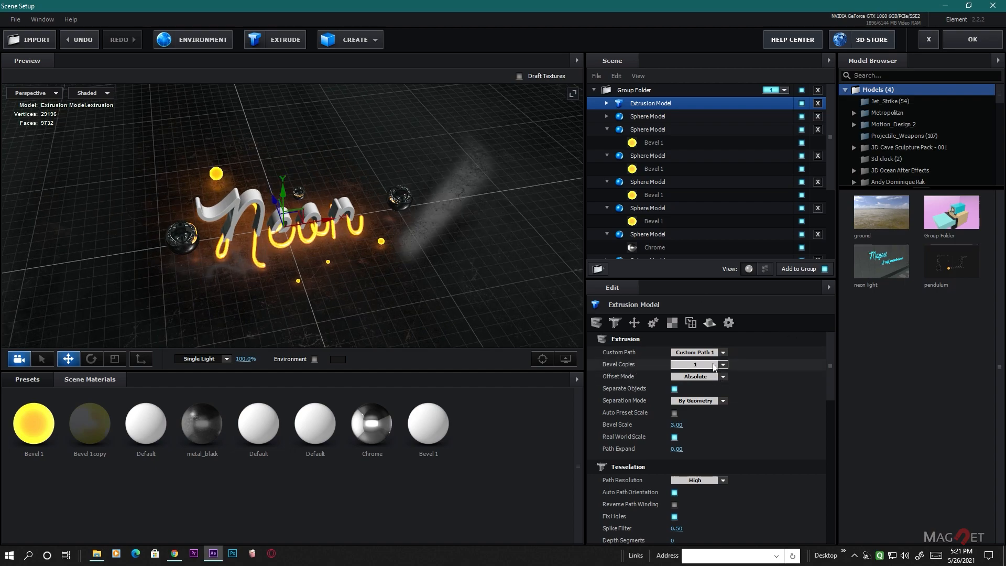
pyautogui.click(698, 357)
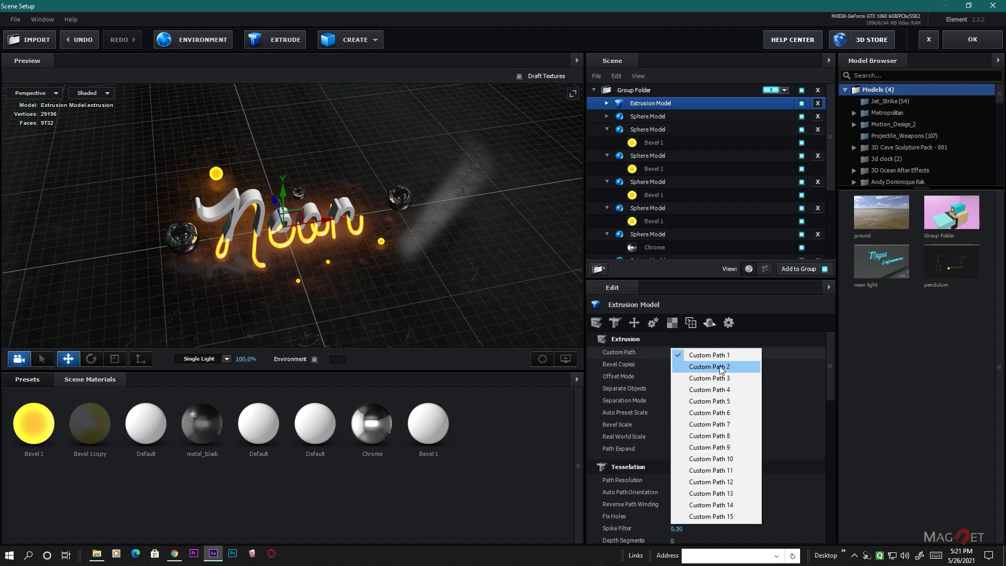
pyautogui.click(722, 367)
pyautogui.moveTo(379, 149); pyautogui.dragTo(345, 246)
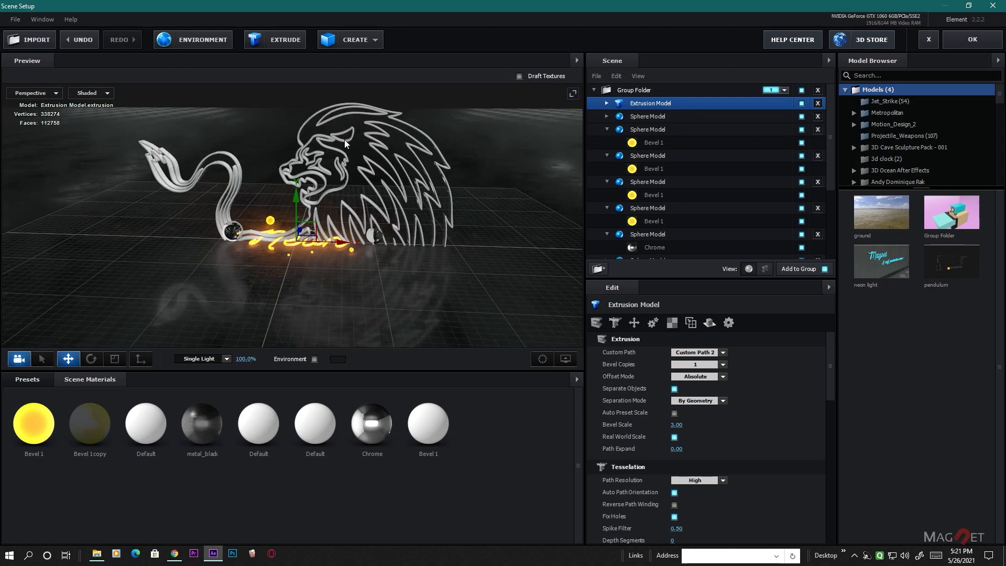
pyautogui.moveTo(424, 273); pyautogui.dragTo(401, 272)
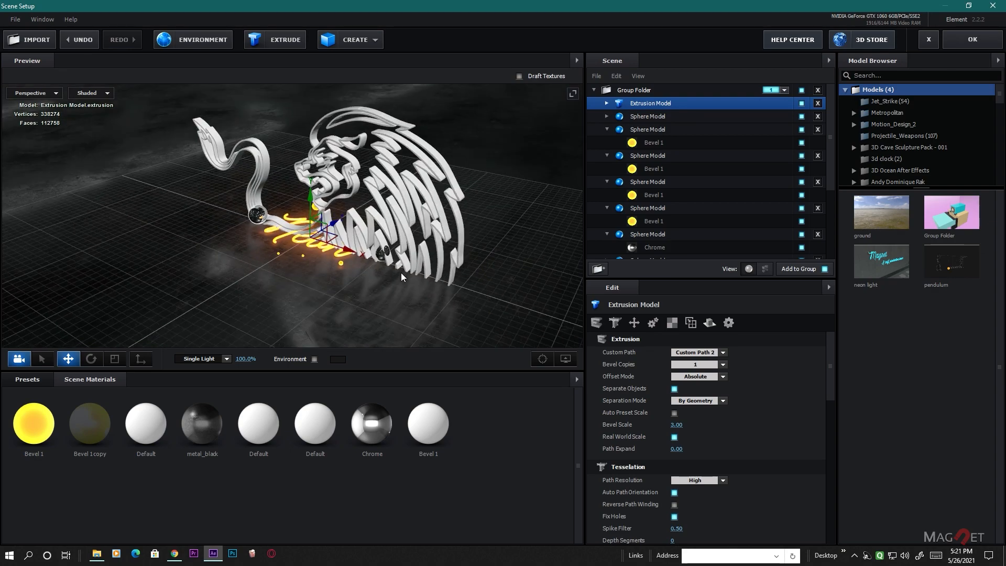
# - Rotate the lion extrusion 90° about X so it lies flat, and move it to Z 2.64 behind the Neon text
pyautogui.click(91, 358)
pyautogui.moveTo(326, 246); pyautogui.dragTo(299, 137)
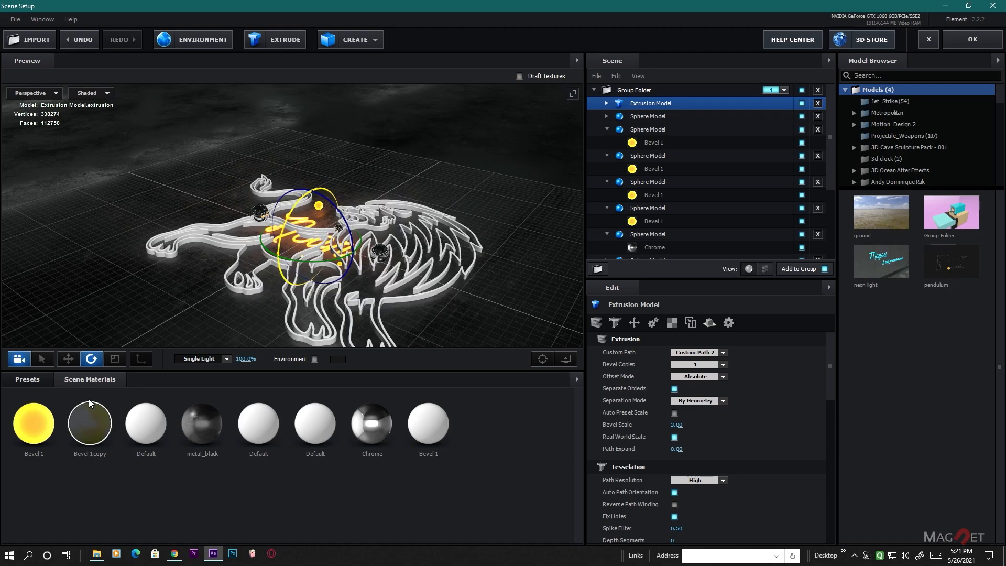
pyautogui.click(68, 358)
pyautogui.moveTo(309, 233); pyautogui.dragTo(423, 172)
pyautogui.scroll(2, 470, 246)
pyautogui.moveTo(470, 246); pyautogui.dragTo(296, 269, button='middle')
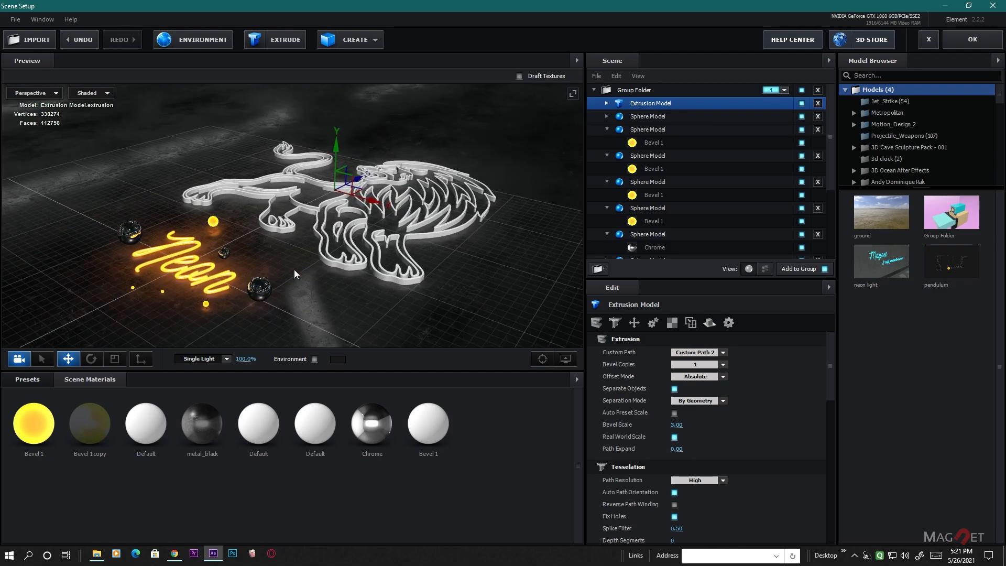
pyautogui.moveTo(301, 301); pyautogui.dragTo(318, 303)
pyautogui.moveTo(297, 299); pyautogui.dragTo(338, 236, button='middle')
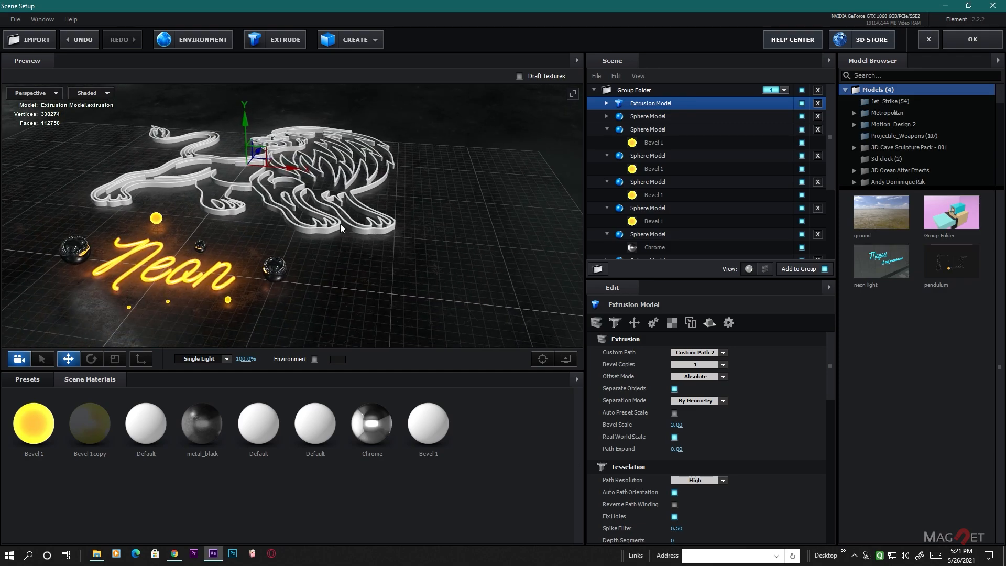
# - Set the Extrude value of the lion extrusion's Bevel 1 to 0.25
pyautogui.scroll(2, 323, 240)
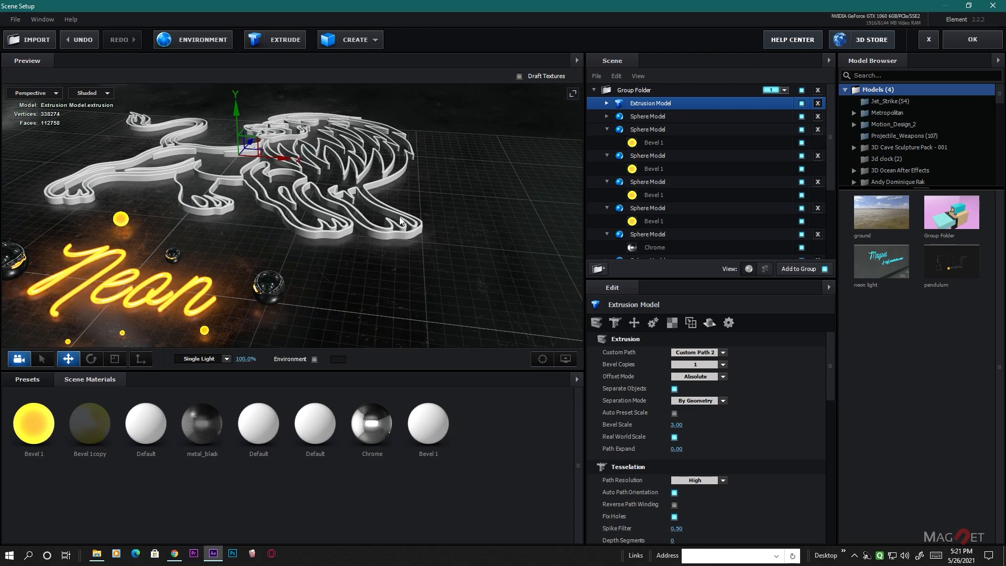
pyautogui.scroll(-2, 368, 227)
pyautogui.moveTo(367, 227)
pyautogui.mouseDown()
pyautogui.moveTo(385, 246)
pyautogui.moveTo(365, 233)
pyautogui.mouseUp()
pyautogui.moveTo(365, 234); pyautogui.dragTo(305, 279, button='middle')
pyautogui.scroll(2, 305, 279)
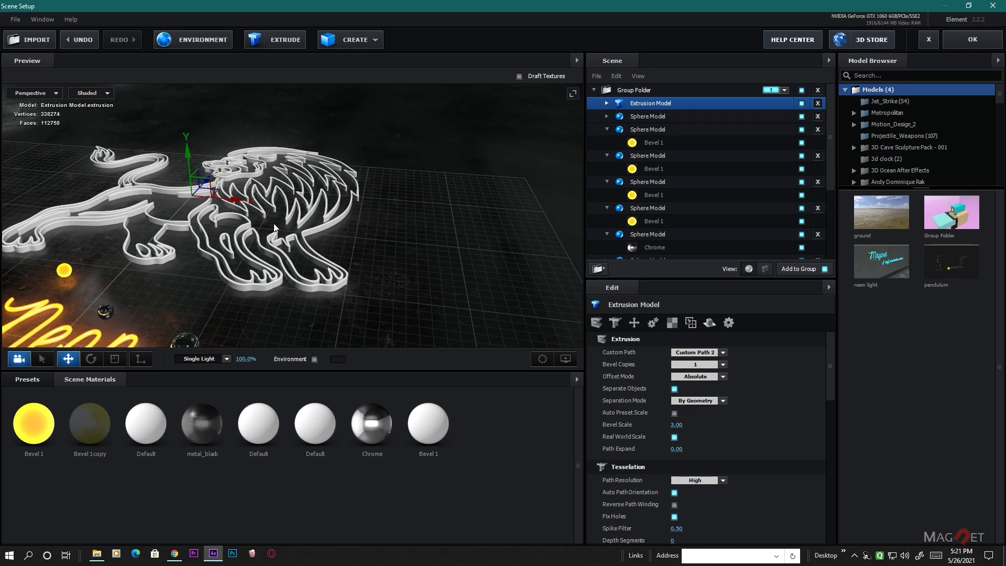
pyautogui.click(606, 103)
pyautogui.click(664, 114)
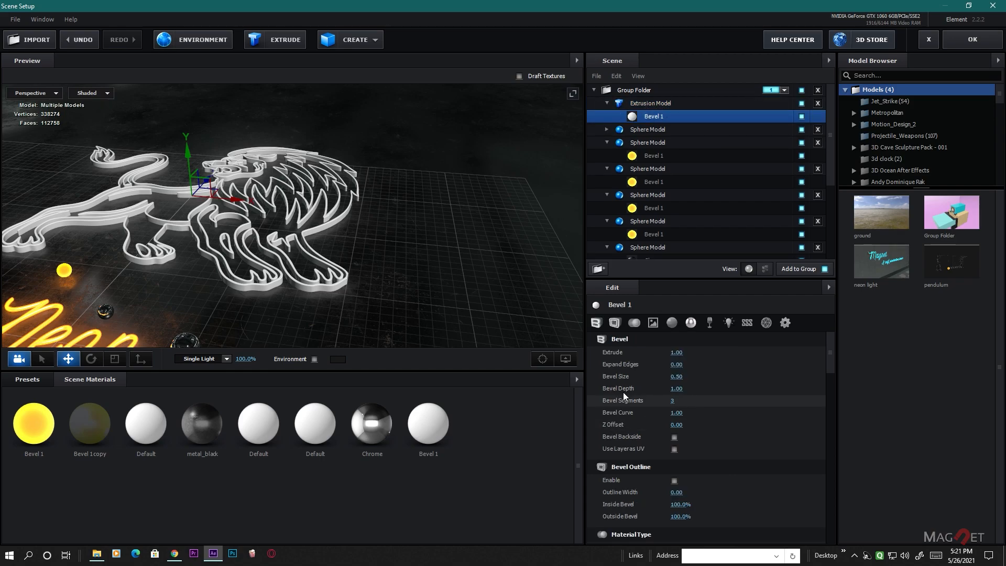
pyautogui.moveTo(355, 258); pyautogui.dragTo(111, 308)
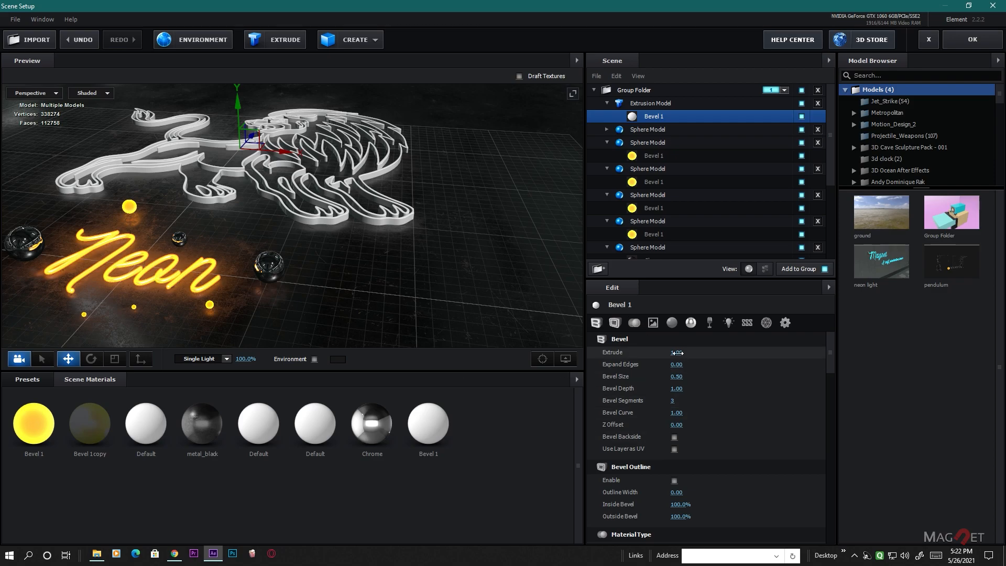
pyautogui.click(677, 352)
pyautogui.write('.25')
# - Set the lion bevel's Expand Edges to -7, Bevel Size to 7 and Bevel Depth to 1.05
pyautogui.click(681, 365)
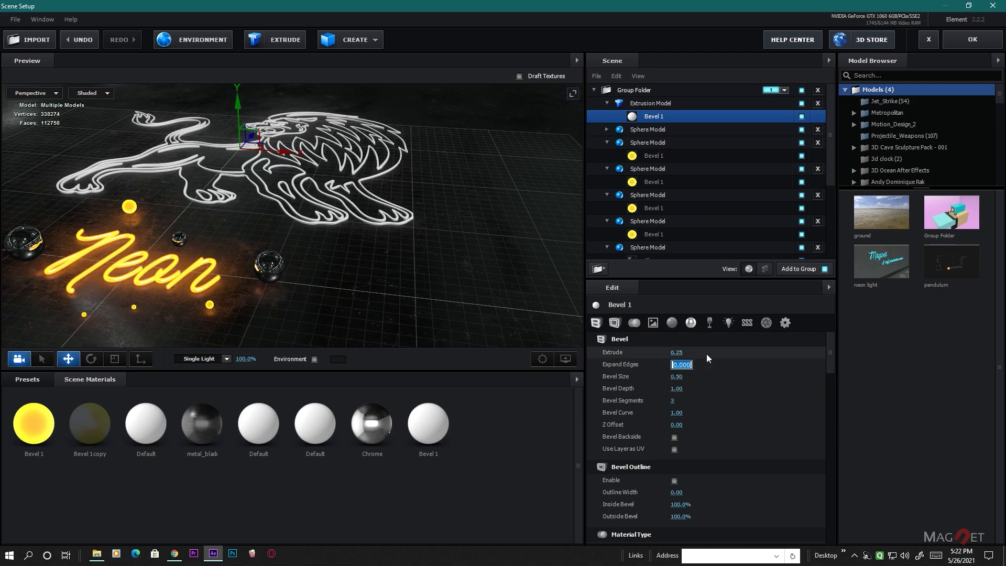
pyautogui.write('-7')
pyautogui.press('Return')
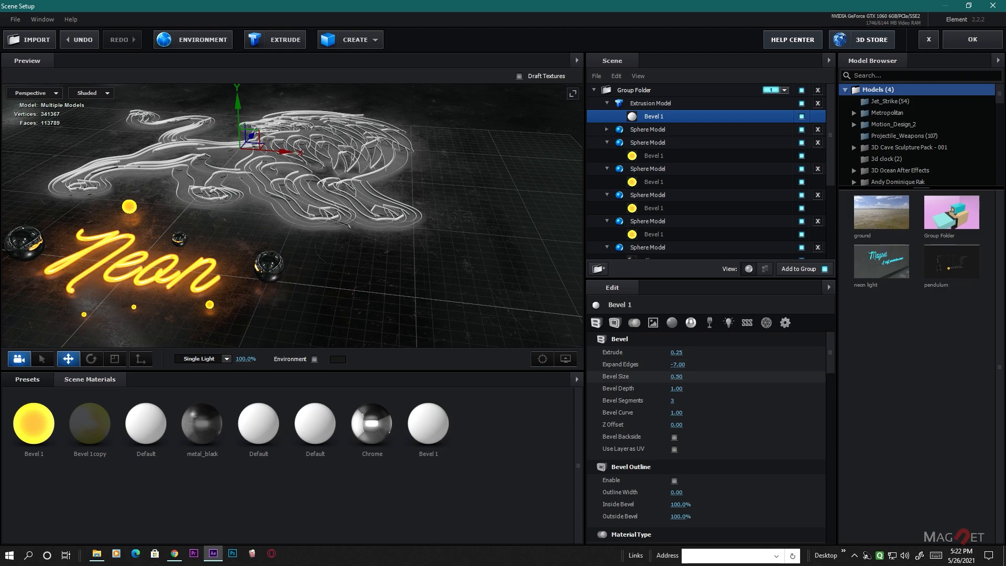
pyautogui.click(673, 378)
pyautogui.write('7')
pyautogui.click(681, 390)
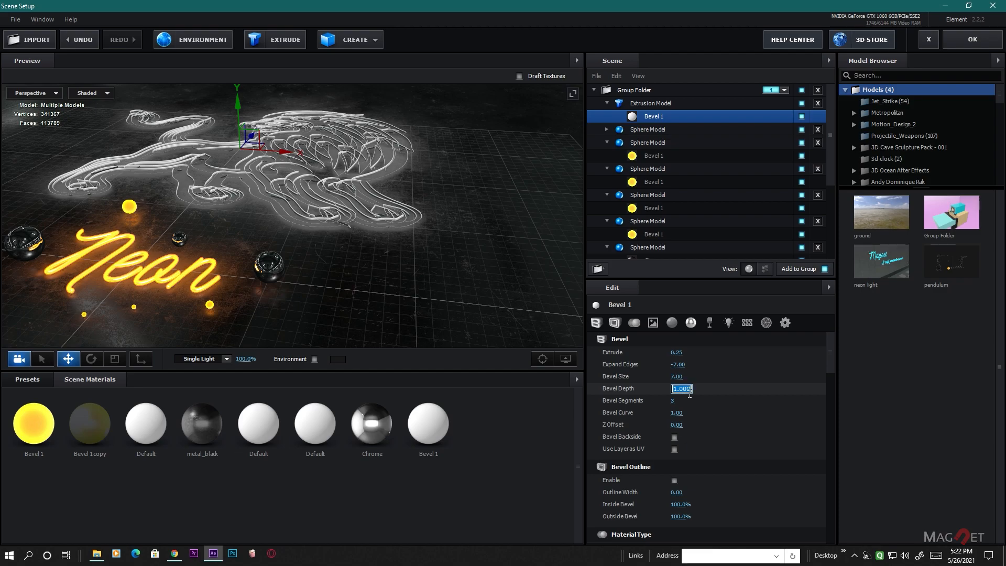
pyautogui.write('1')
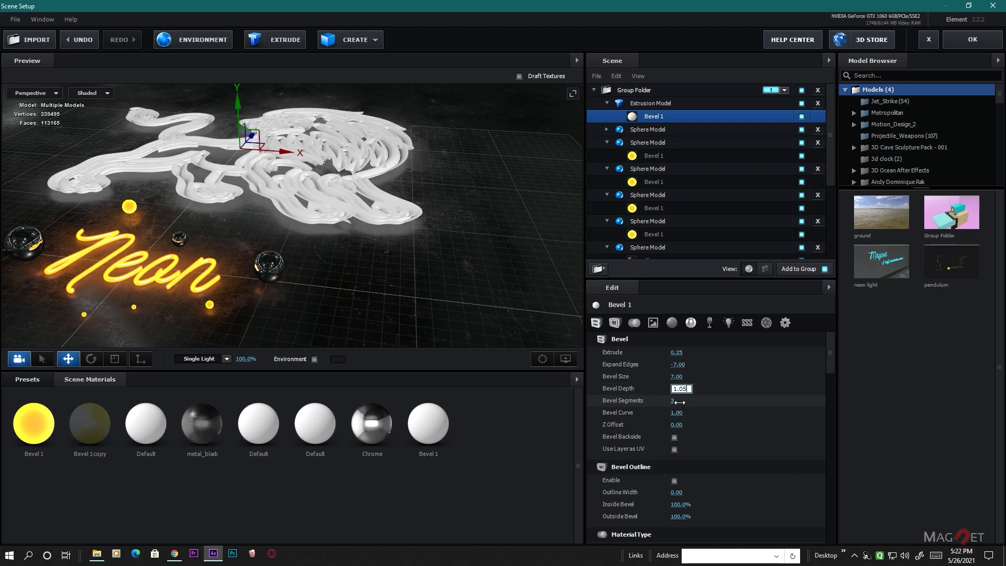
# - Enable Bevel Backside and Use Layer as UV for the lion bevel, and set its Outline Width to 1.21
pyautogui.click(674, 436)
pyautogui.click(674, 449)
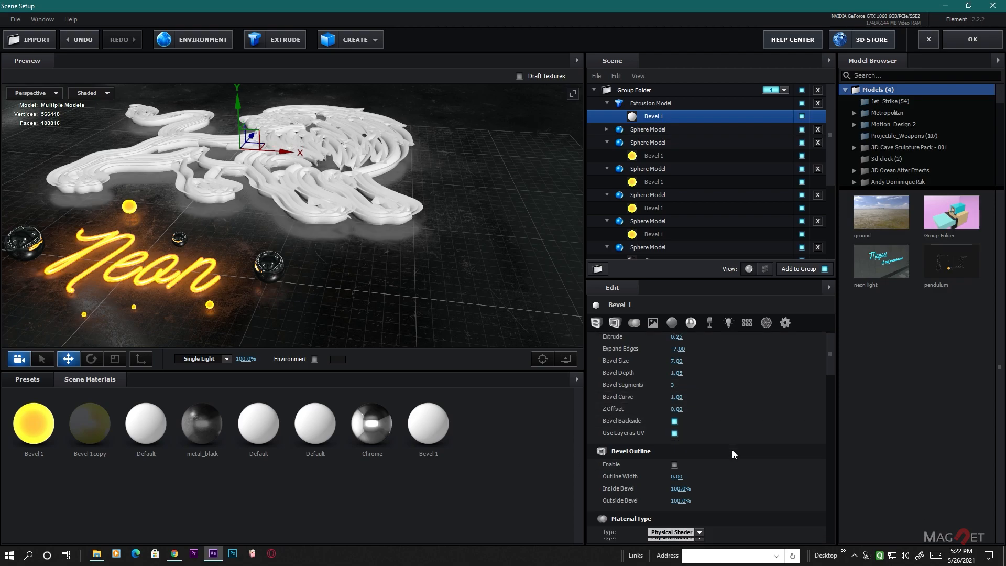
pyautogui.scroll(-2, 681, 461)
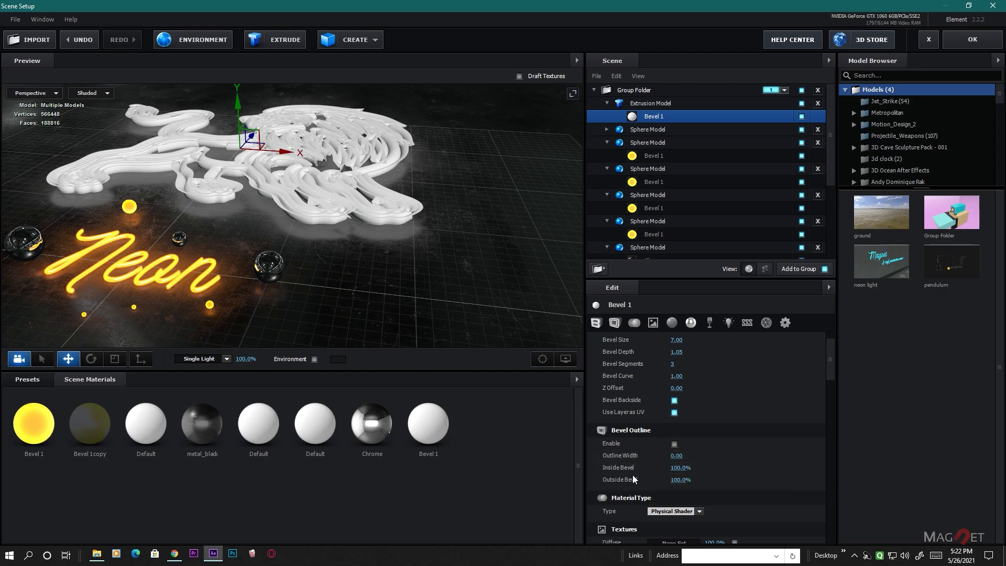
pyautogui.click(677, 456)
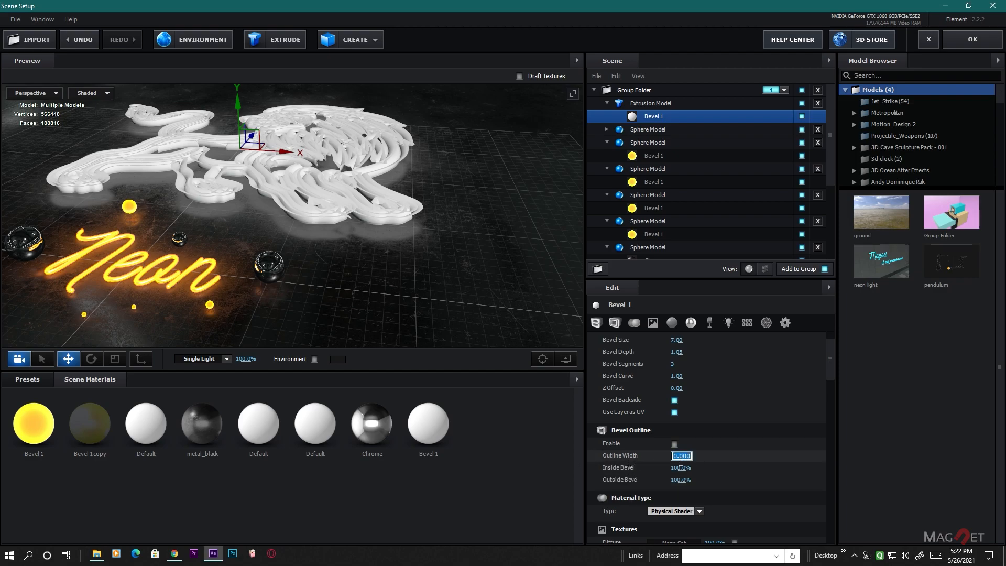
pyautogui.write('1.21')
pyautogui.press('Return')
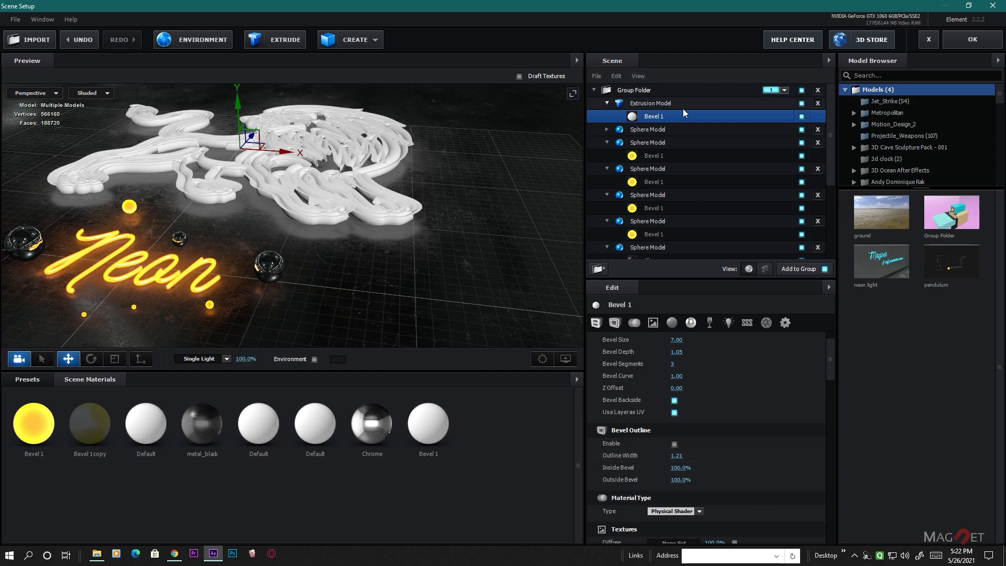
# - Set the lion extrusion model's Path Resolution to Extreme and reduce its Bevel Scale to 0.16
pyautogui.click(646, 104)
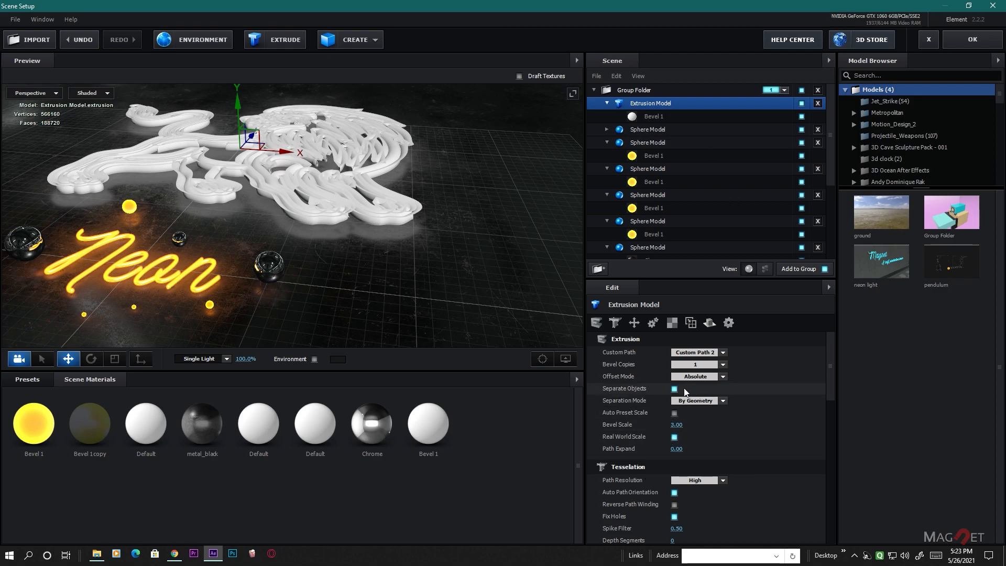
pyautogui.click(706, 480)
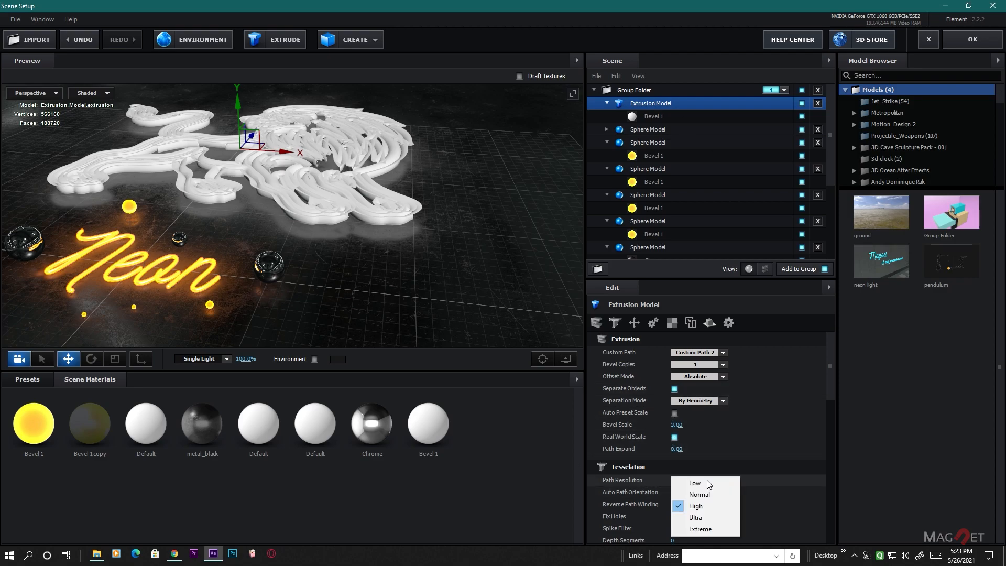
pyautogui.click(706, 530)
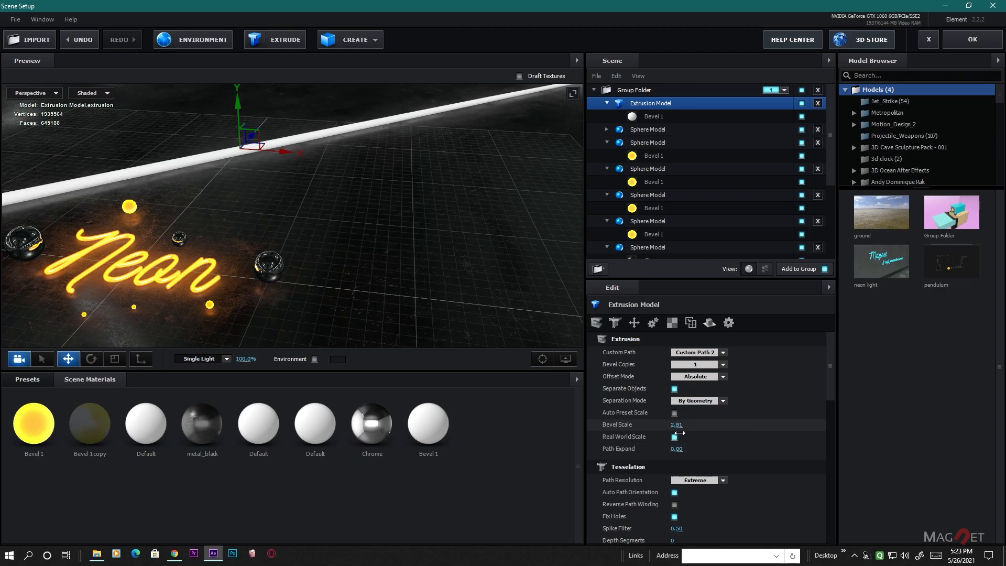
pyautogui.moveTo(622, 449); pyautogui.dragTo(530, 459)
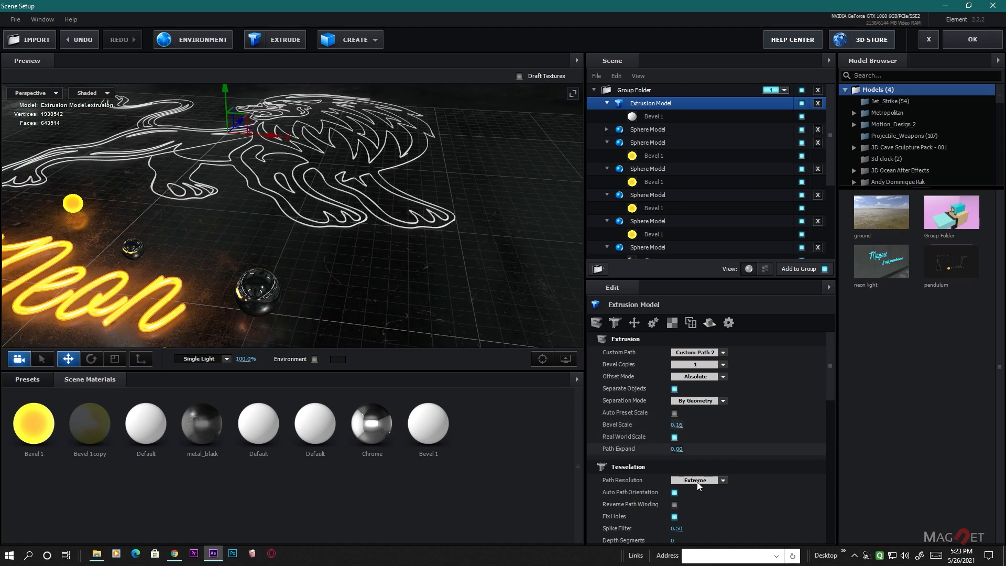
# - Set the lion extrusion model's Spike Filter to 1.00 in its tesselation settings
pyautogui.scroll(2, 387, 253)
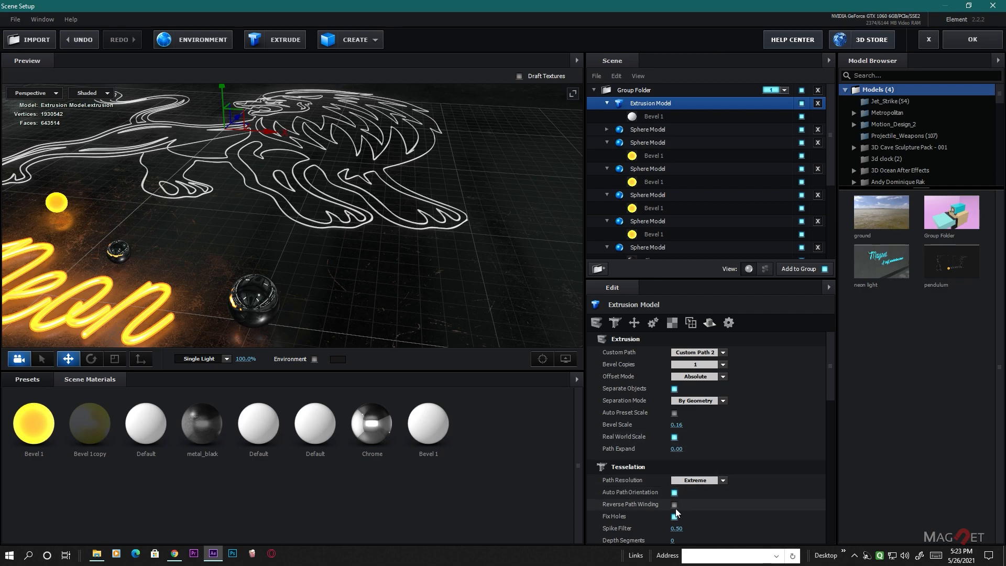
pyautogui.scroll(-2, 746, 459)
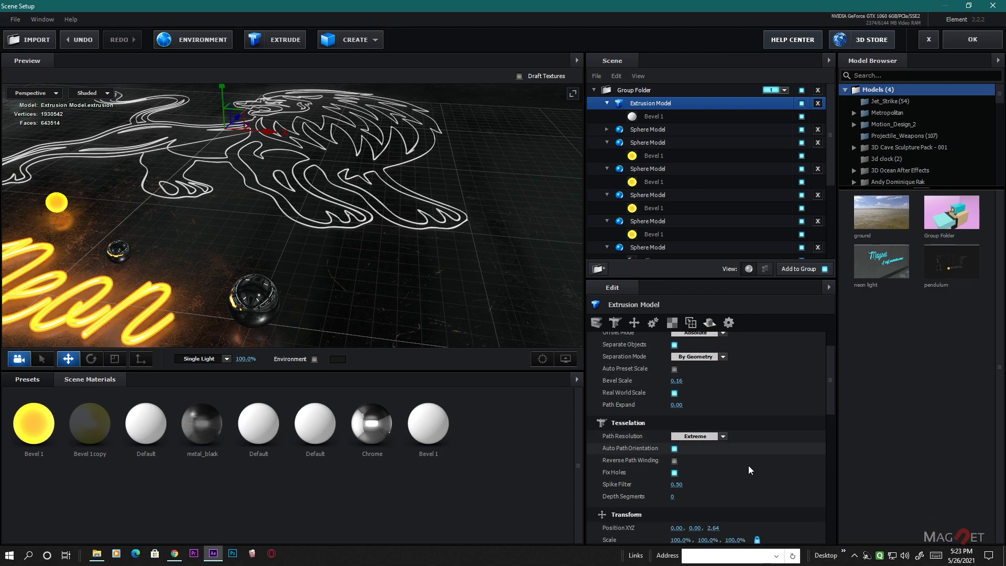
pyautogui.scroll(-1, 748, 463)
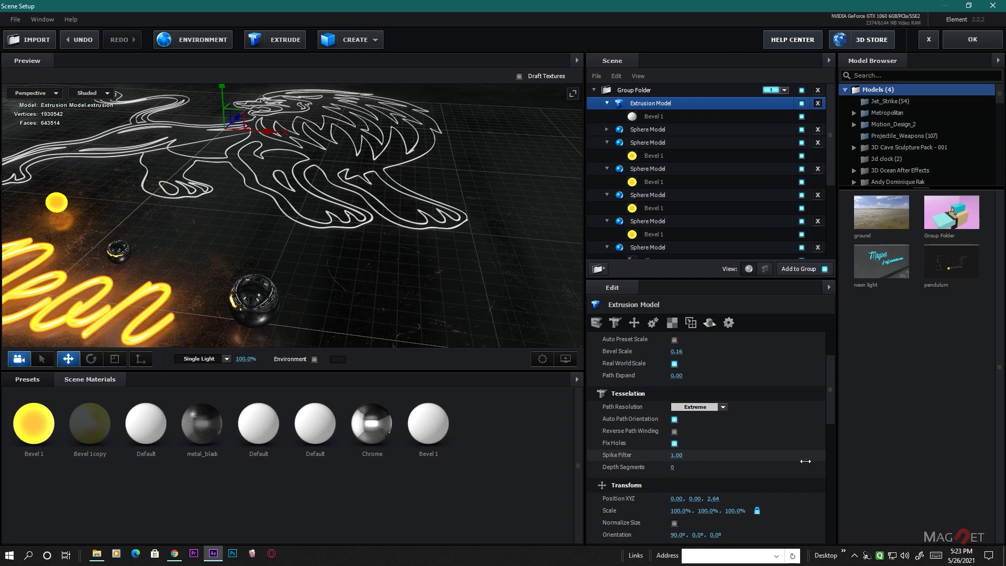
pyautogui.moveTo(299, 215); pyautogui.dragTo(392, 272, button='middle')
pyautogui.scroll(3, 362, 249)
pyautogui.scroll(2, 362, 252)
# - Turn off Reflections in the scene preview's view options and reset the preview to show the whole lion and text
pyautogui.click(565, 359)
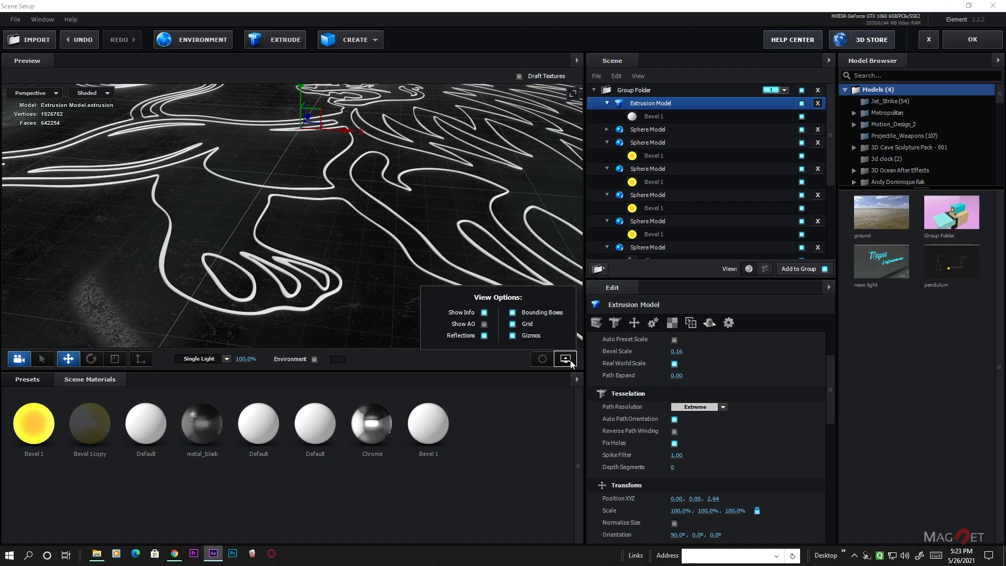
pyautogui.click(484, 335)
pyautogui.moveTo(387, 276)
pyautogui.mouseDown()
pyautogui.moveTo(408, 274)
pyautogui.moveTo(426, 250)
pyautogui.moveTo(370, 267)
pyautogui.moveTo(431, 242)
pyautogui.moveTo(450, 261)
pyautogui.moveTo(350, 313)
pyautogui.moveTo(433, 309)
pyautogui.moveTo(431, 276)
pyautogui.moveTo(388, 277)
pyautogui.mouseUp()
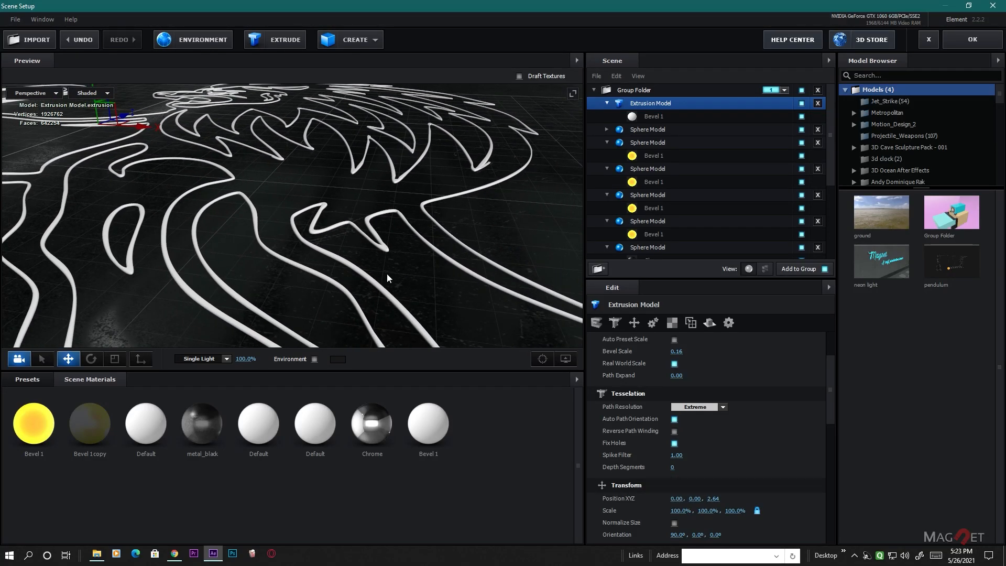
pyautogui.click(543, 359)
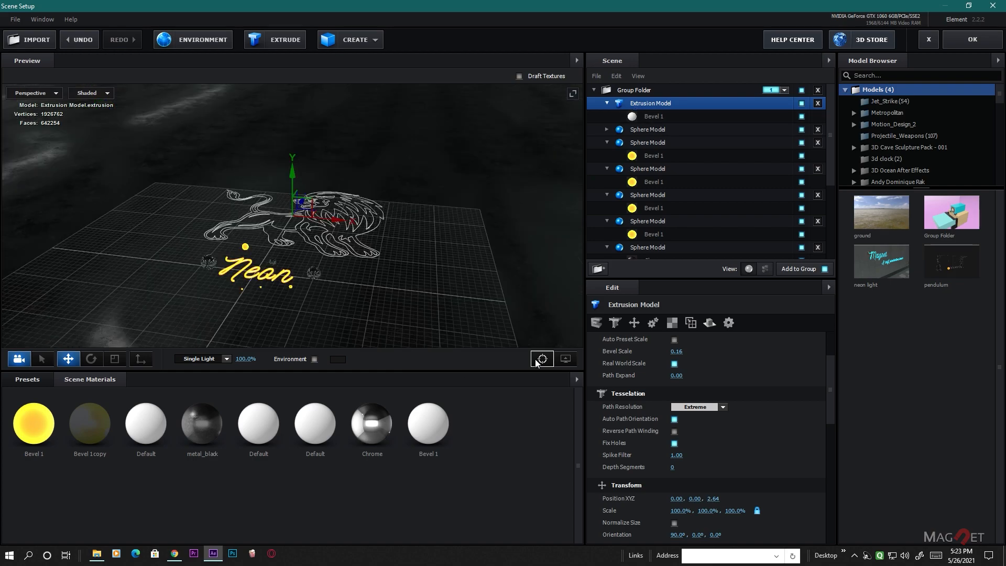
pyautogui.moveTo(328, 290)
pyautogui.mouseDown()
pyautogui.moveTo(339, 259)
pyautogui.moveTo(375, 292)
pyautogui.moveTo(388, 289)
pyautogui.moveTo(342, 281)
pyautogui.mouseUp()
pyautogui.scroll(-5, 389, 289)
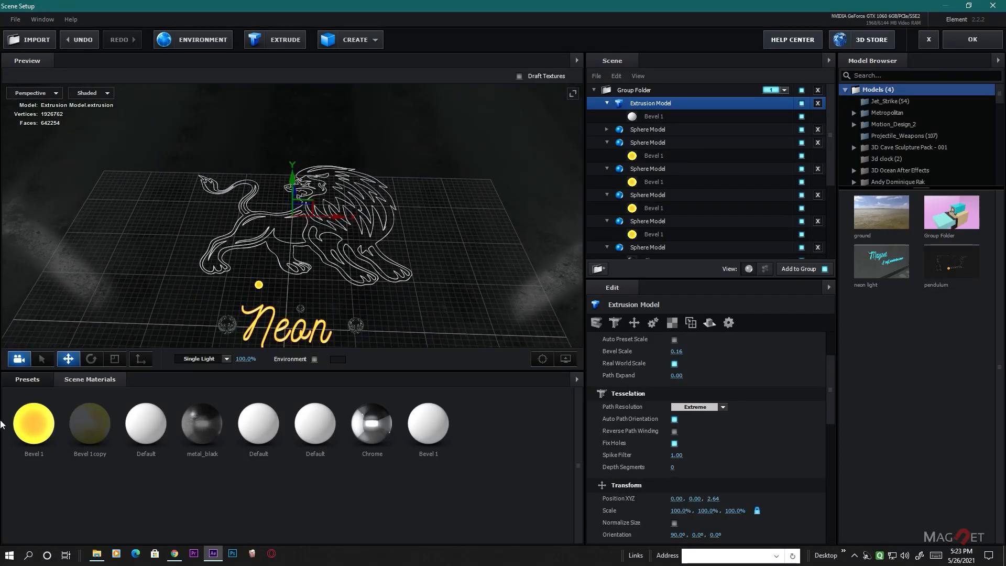
# - Apply the glowing yellow Bevel 1 scene material to the lion extrusion's bevel
pyautogui.moveTo(26, 428); pyautogui.dragTo(654, 117)
pyautogui.scroll(10, 342, 282)
pyautogui.moveTo(411, 260); pyautogui.dragTo(93, 262, button='middle')
pyautogui.scroll(-10, 292, 285)
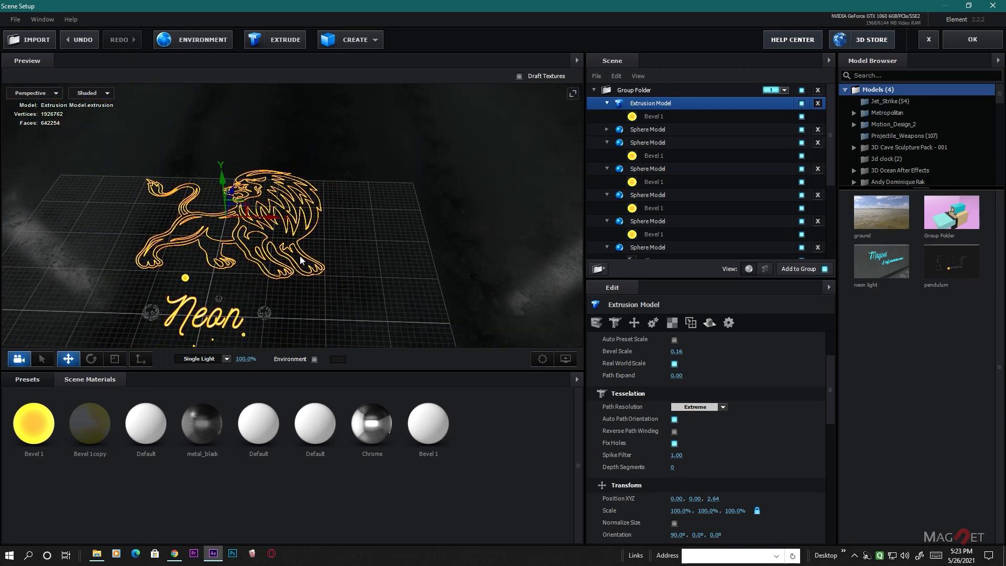
pyautogui.moveTo(293, 285); pyautogui.dragTo(439, 263)
pyautogui.scroll(5, 338, 261)
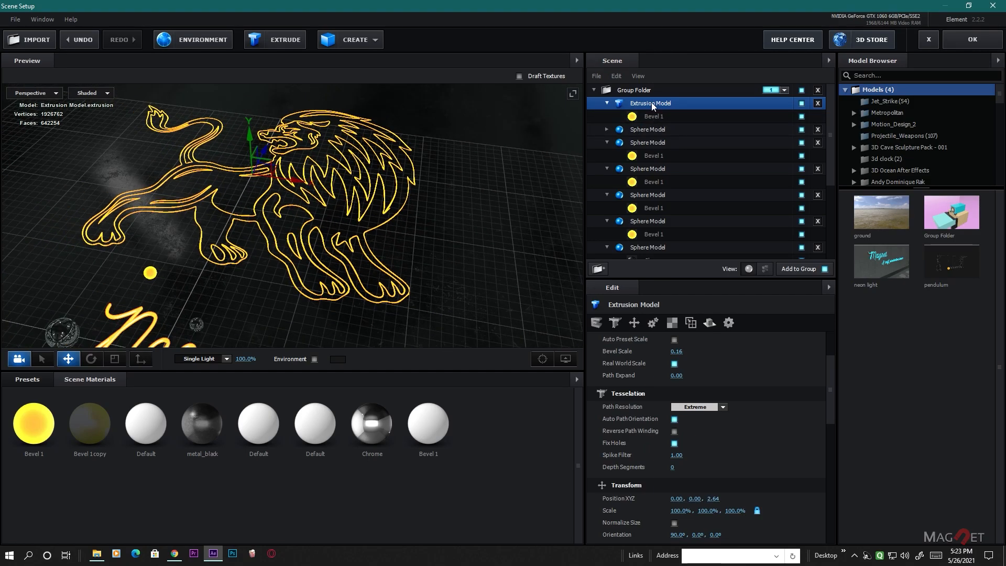
# - Duplicate the lion extrusion model and apply the dark translucent Bevel 1 copy material to the first copy's bevel
pyautogui.hotkey('ctrl', 'd')
pyautogui.click(652, 117)
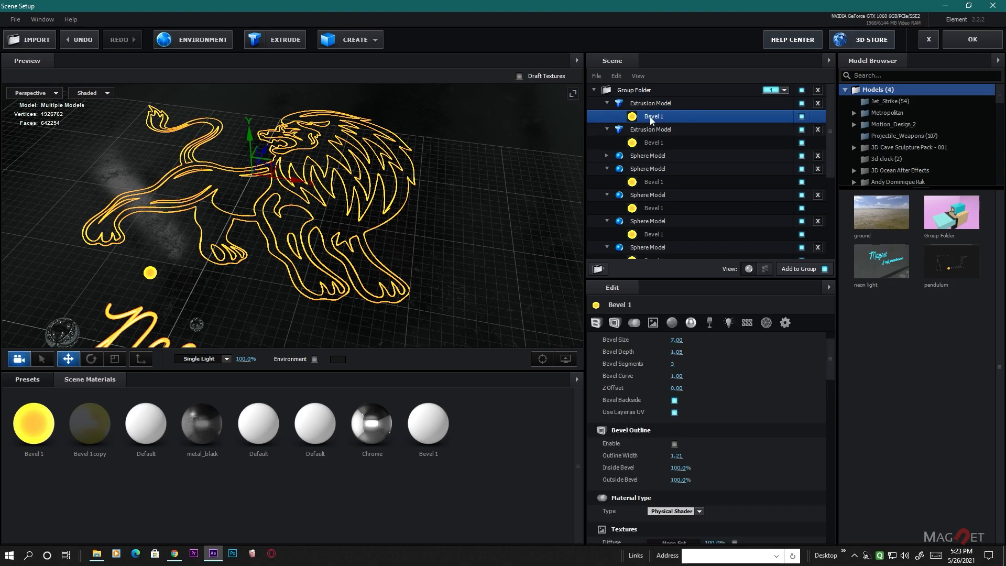
pyautogui.rightClick(652, 117)
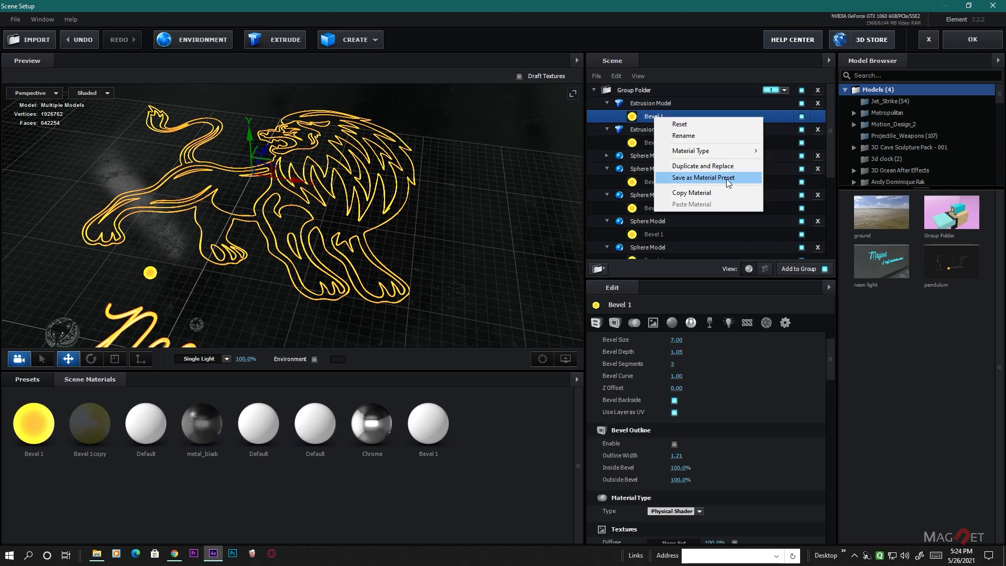
pyautogui.click(690, 167)
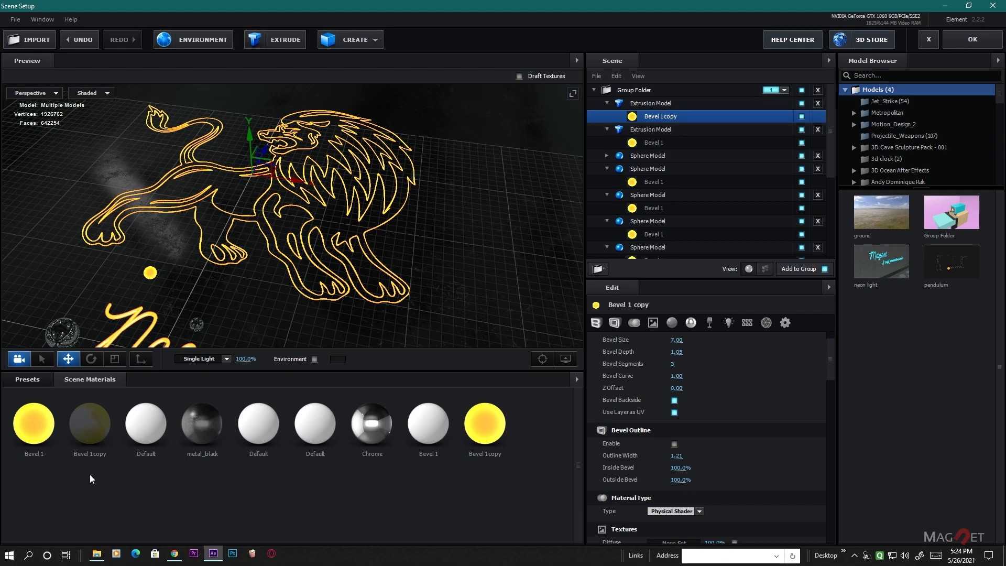
pyautogui.moveTo(86, 431); pyautogui.dragTo(651, 115)
pyautogui.scroll(3, 299, 260)
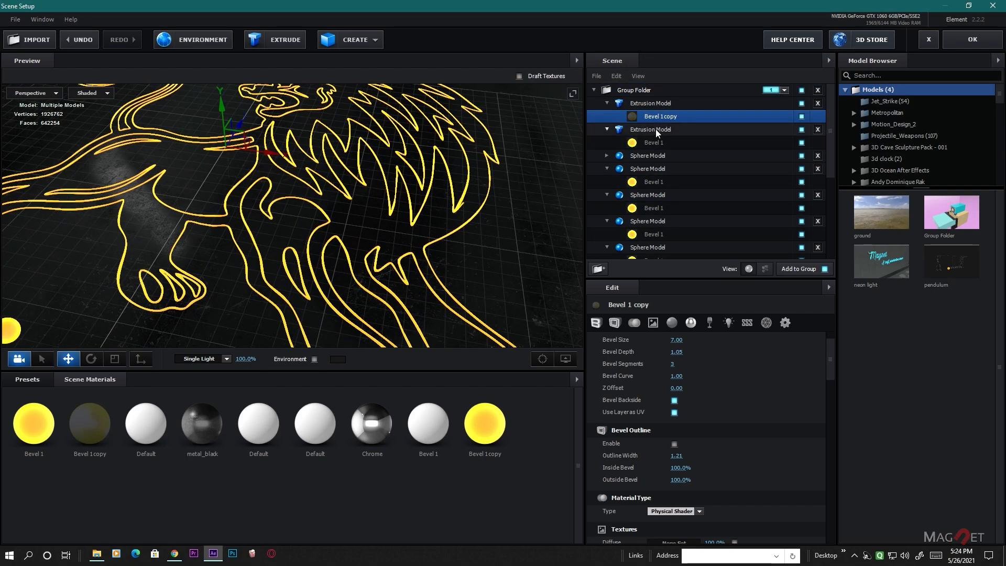
# - Reduce the Bevel Size of the second lion extrusion's yellow Bevel 1 to 3.62 to make a thinner inner tube
pyautogui.click(639, 129)
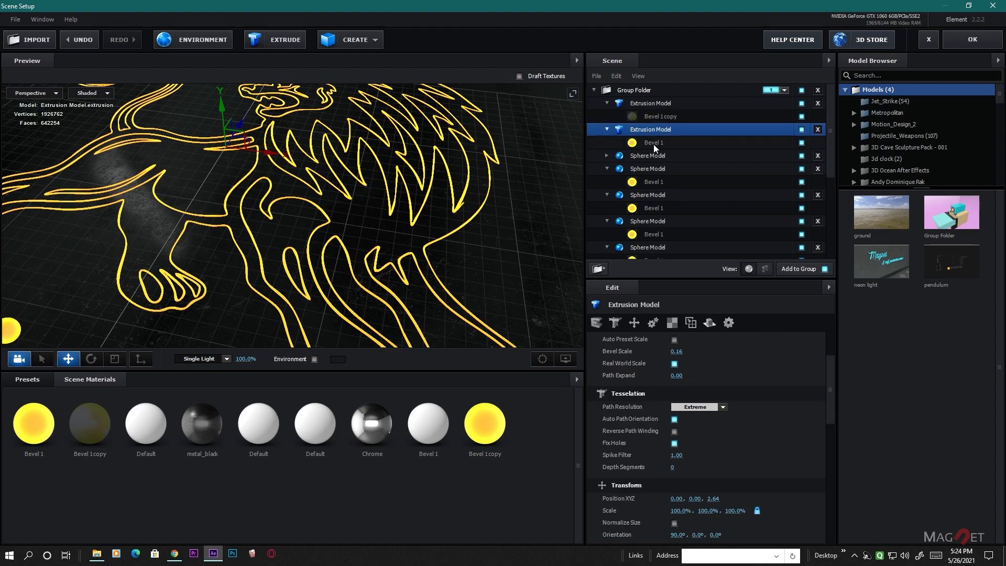
pyautogui.click(655, 143)
pyautogui.click(653, 129)
pyautogui.scroll(3, 375, 217)
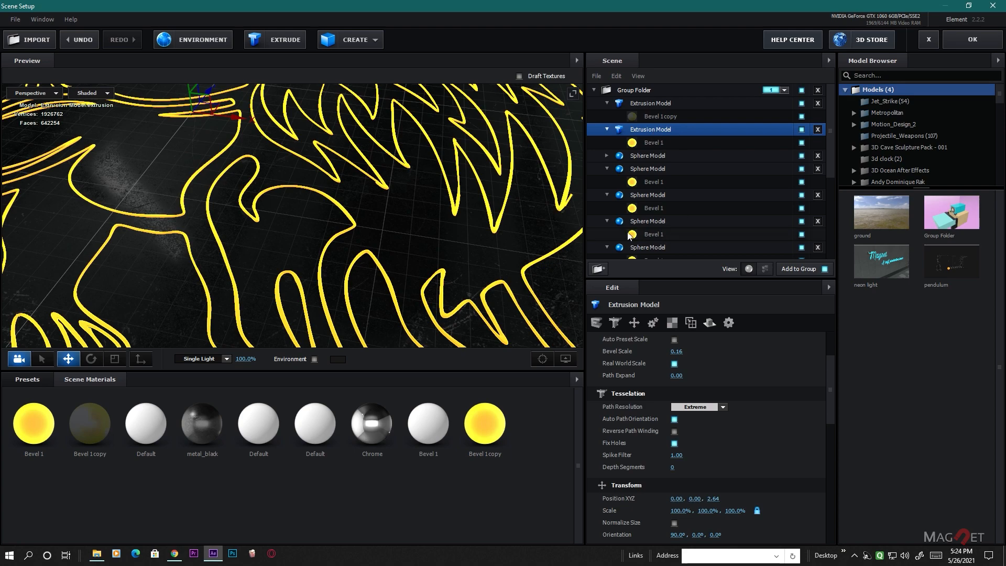
pyautogui.scroll(2, 649, 398)
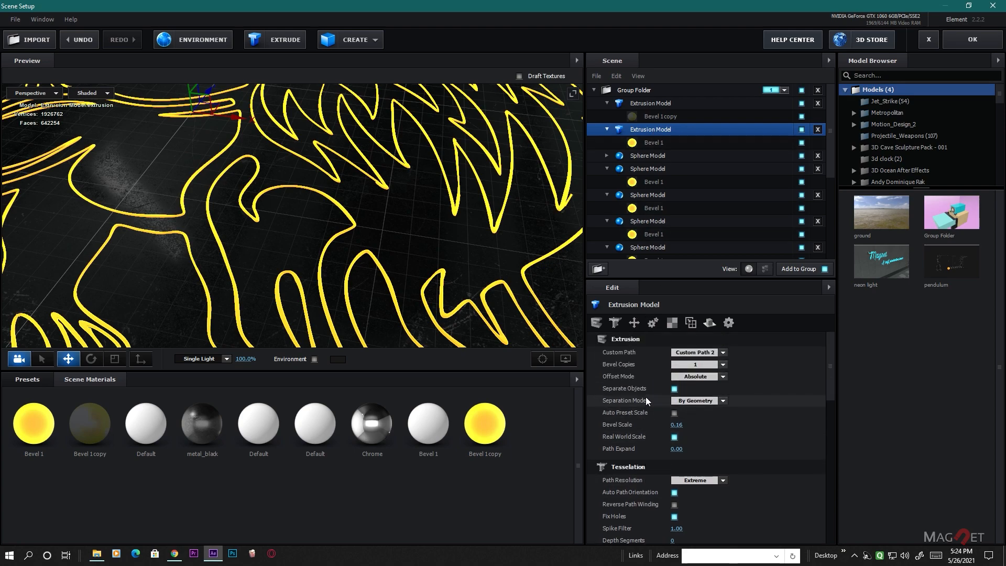
pyautogui.click(655, 144)
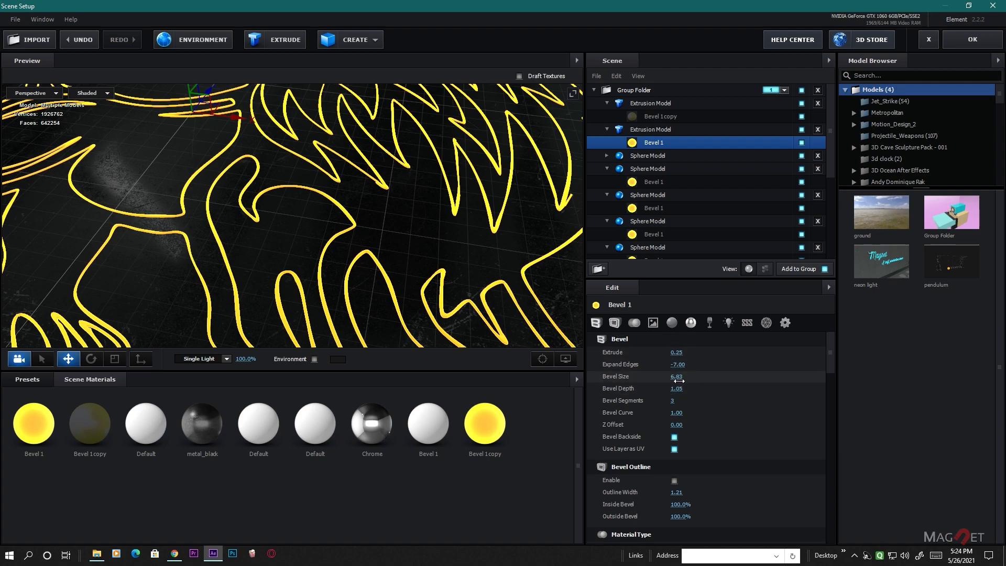
pyautogui.moveTo(587, 391); pyautogui.dragTo(530, 398)
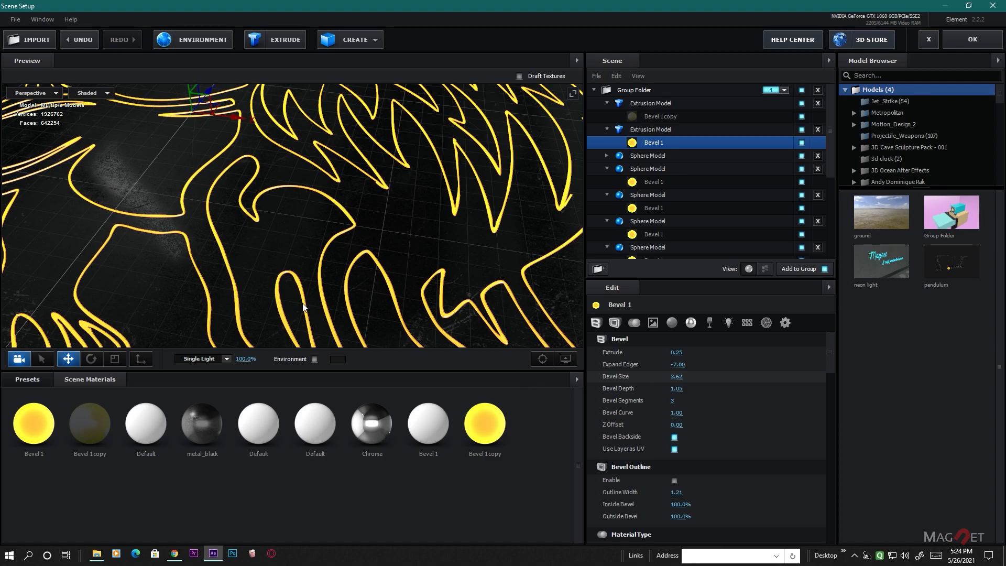
pyautogui.scroll(4, 472, 272)
pyautogui.scroll(-4, 470, 270)
pyautogui.scroll(7, 439, 275)
pyautogui.moveTo(450, 276); pyautogui.dragTo(332, 259, button='middle')
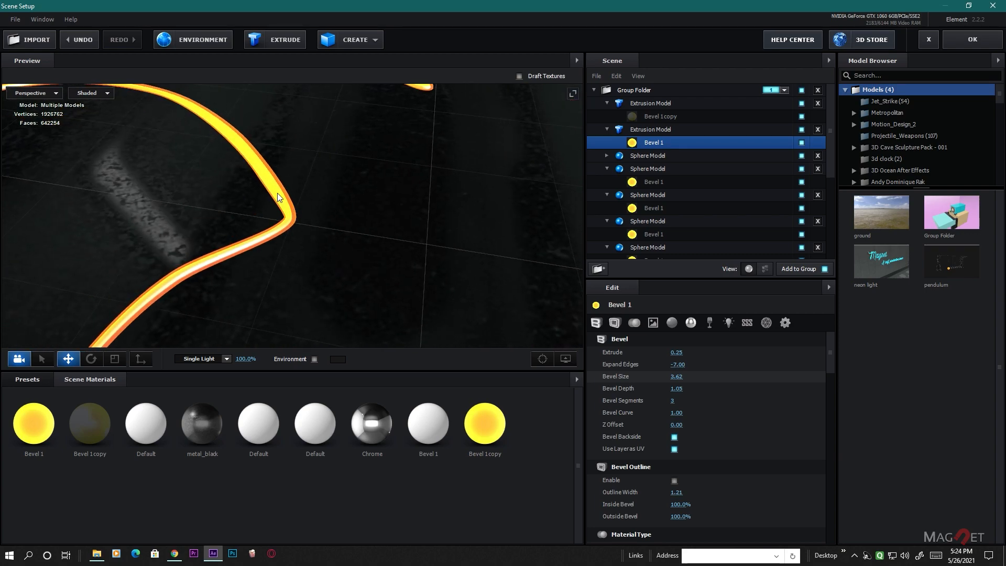
pyautogui.scroll(-10, 373, 274)
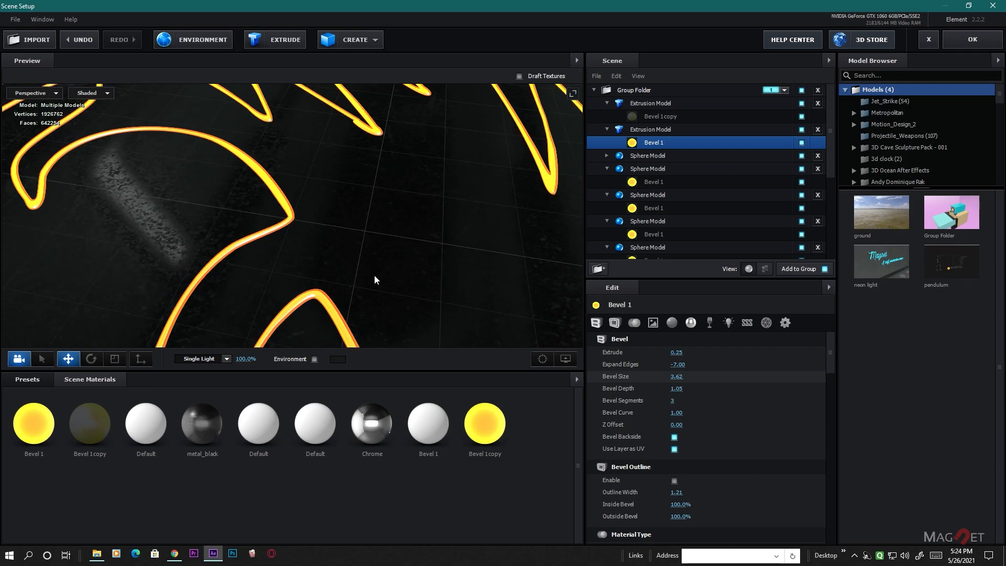
pyautogui.moveTo(435, 275); pyautogui.dragTo(449, 263)
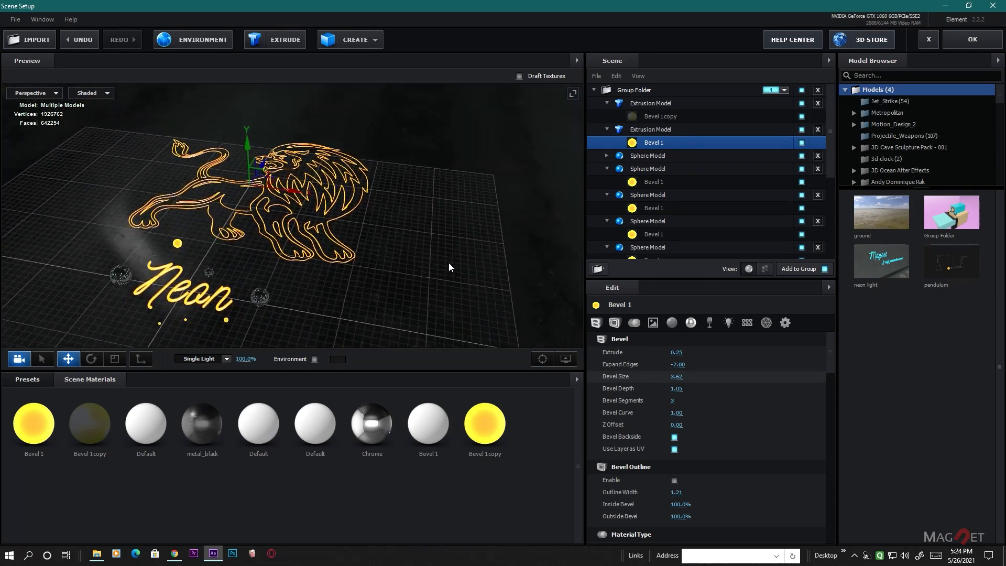
# - Assign both lion extrusion models to Auxiliary Animation Channel 1 and accept the scene setup
pyautogui.click(646, 104)
pyautogui.keyDown('ctrl'); pyautogui.click(649, 131); pyautogui.keyUp('ctrl')
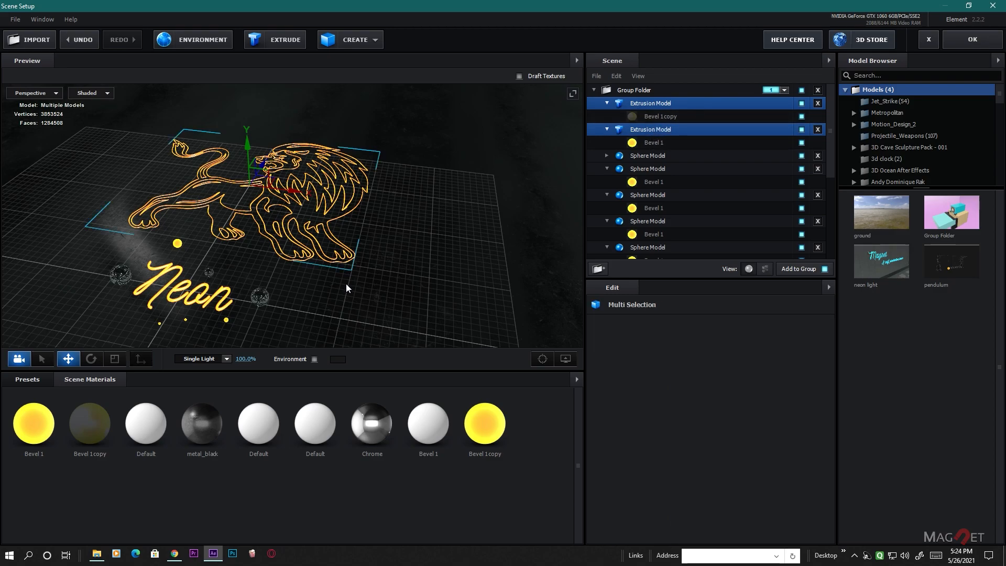
pyautogui.click(656, 143)
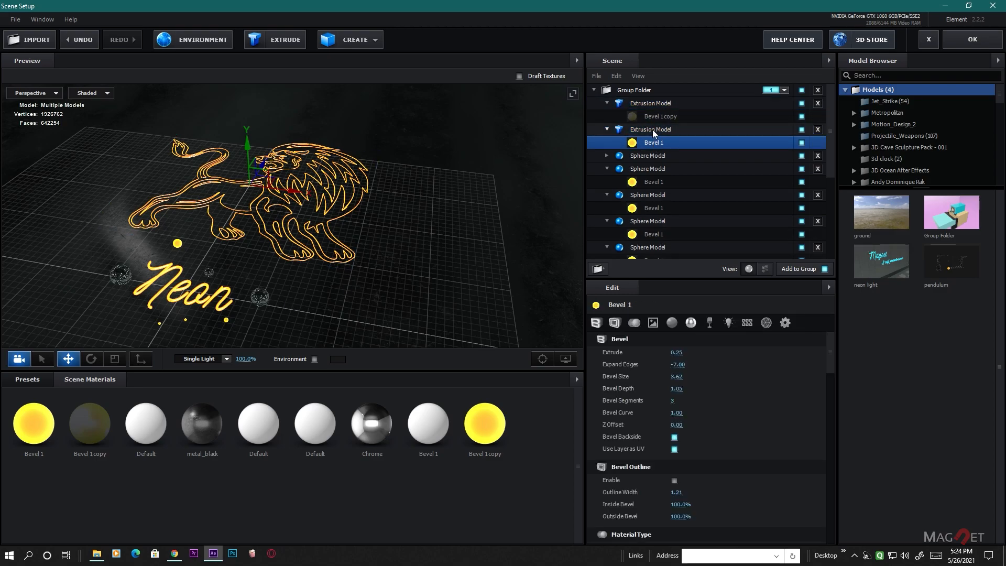
pyautogui.click(649, 131)
pyautogui.keyDown('ctrl'); pyautogui.click(652, 104); pyautogui.keyUp('ctrl')
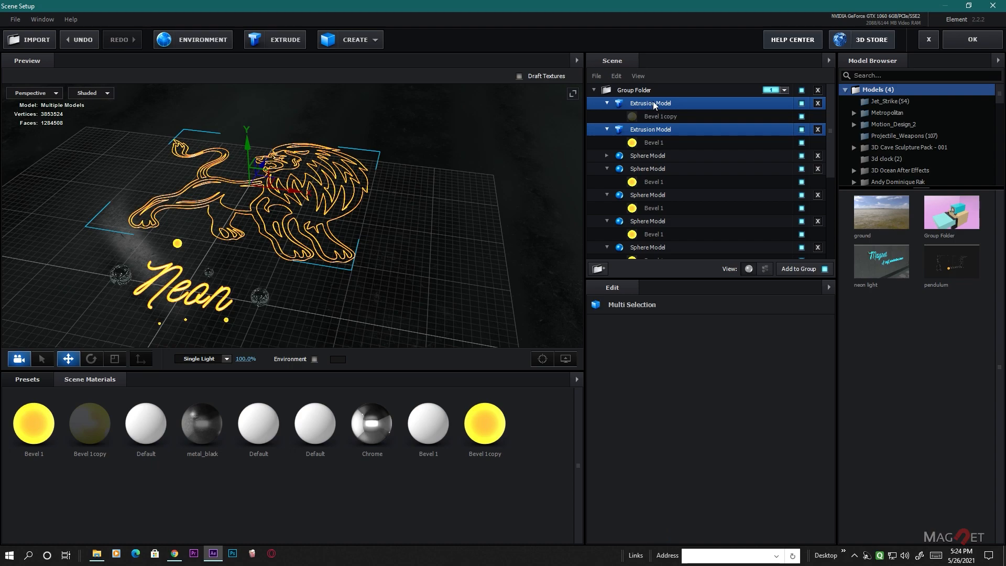
pyautogui.rightClick(653, 104)
pyautogui.moveTo(686, 204)
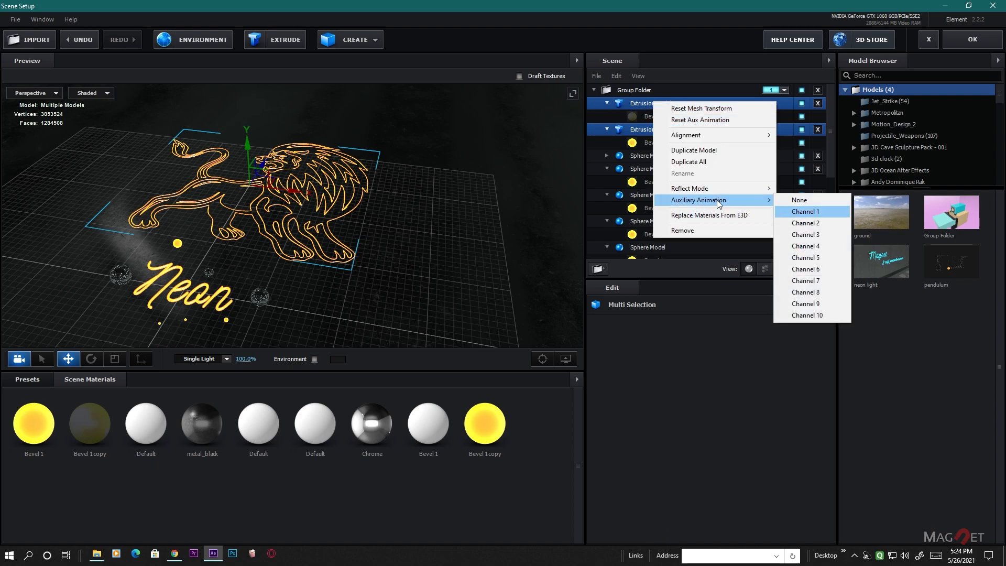
pyautogui.click(810, 212)
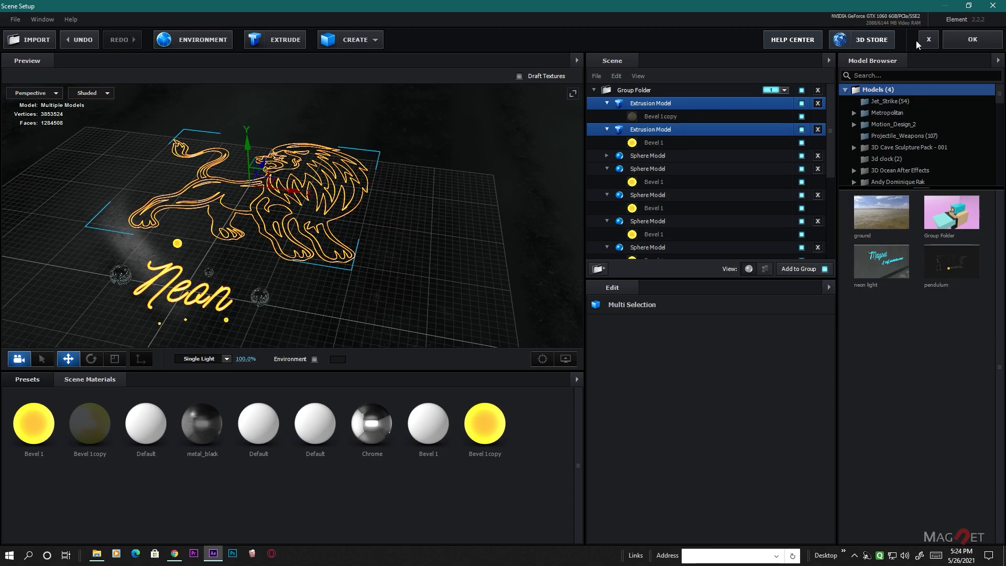
pyautogui.click(972, 41)
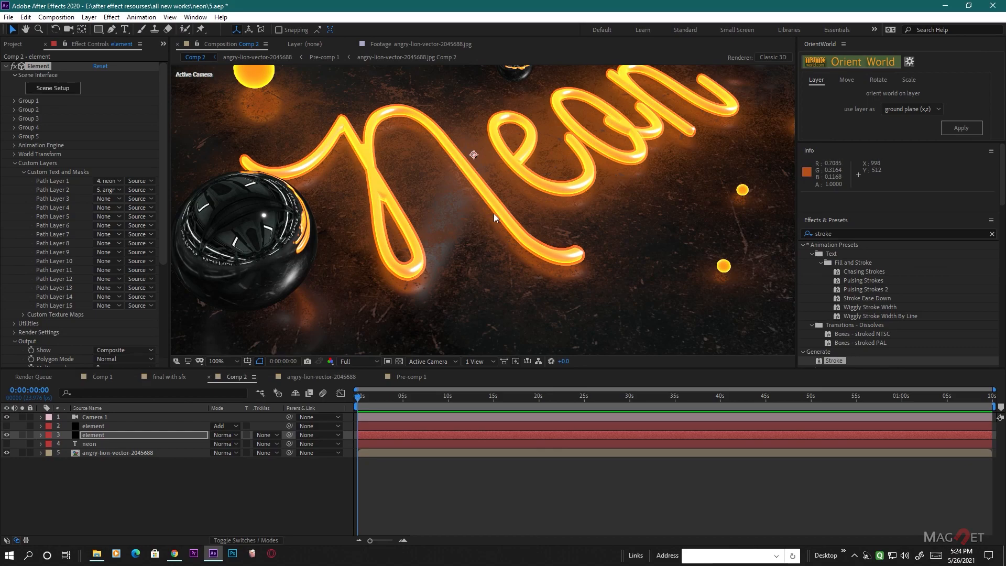
# - Reposition Camera 1 to look over the lion behind the Neon text, and set the composition preview resolution to Half
pyautogui.scroll(-3, 569, 196)
pyautogui.scroll(2, 570, 197)
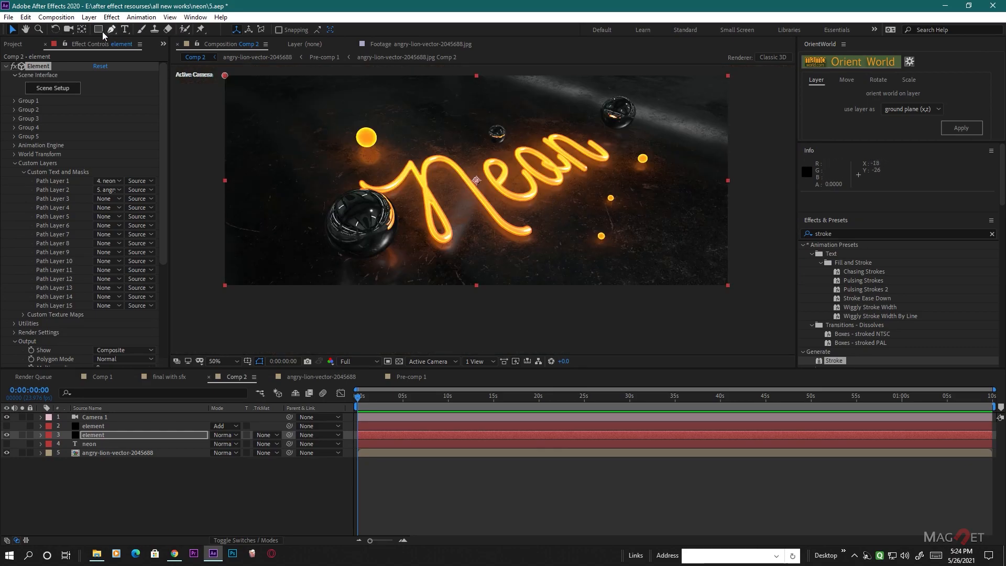
pyautogui.click(89, 18)
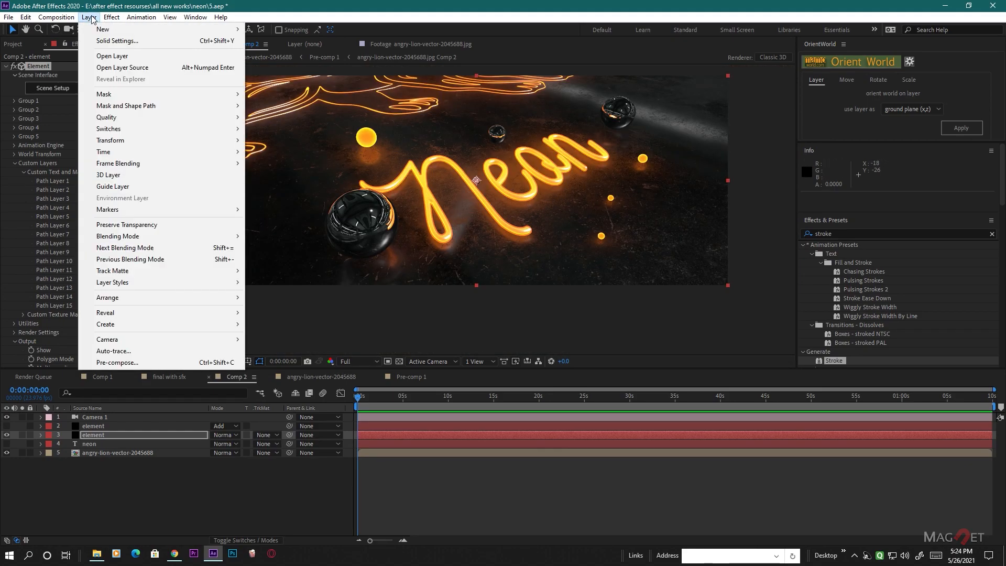
pyautogui.click(69, 29)
pyautogui.moveTo(521, 188); pyautogui.dragTo(534, 249)
pyautogui.moveTo(475, 224); pyautogui.dragTo(347, 297, button='middle')
pyautogui.click(365, 363)
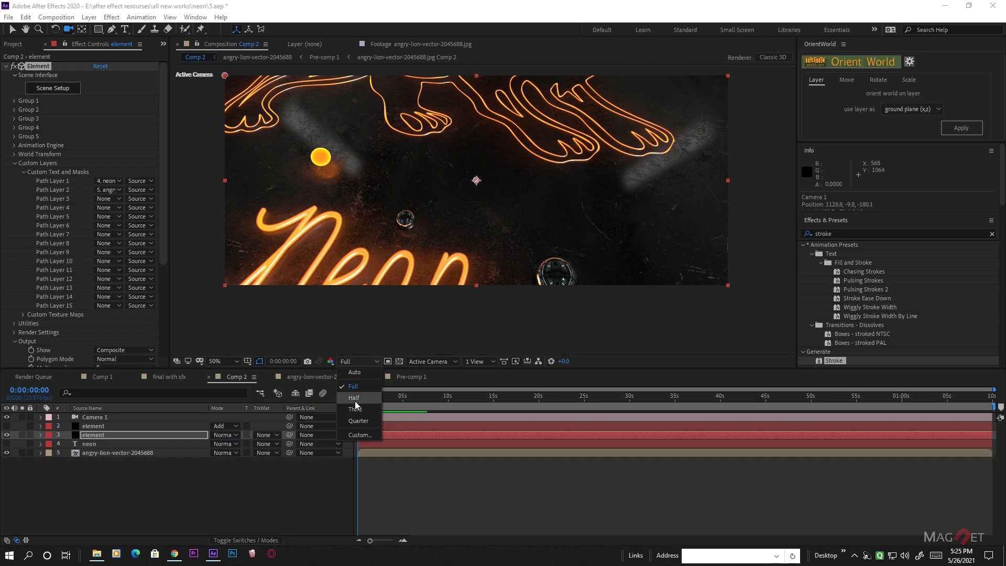
pyautogui.click(360, 400)
pyautogui.moveTo(556, 145); pyautogui.dragTo(537, 213, button='middle')
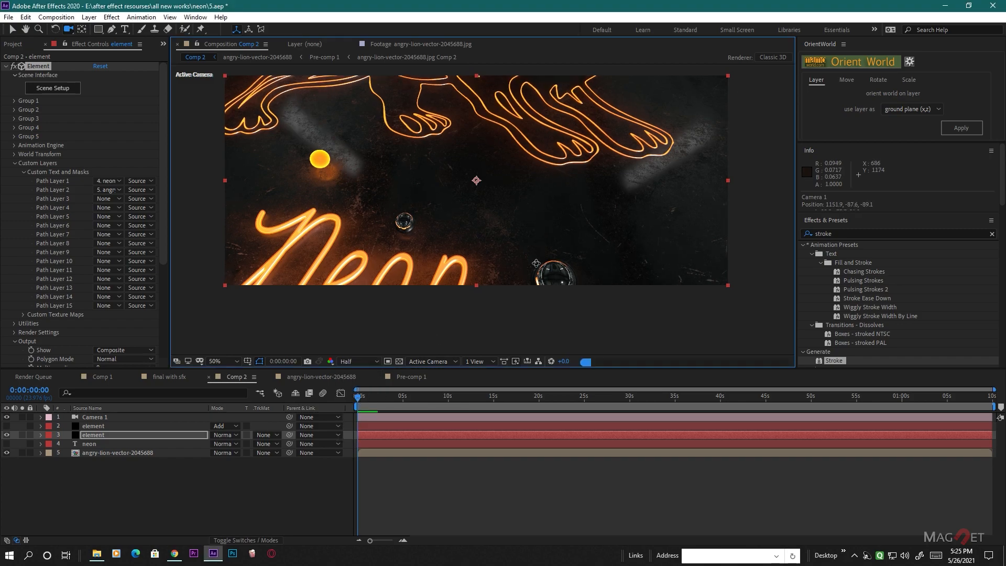
pyautogui.scroll(-2, 538, 212)
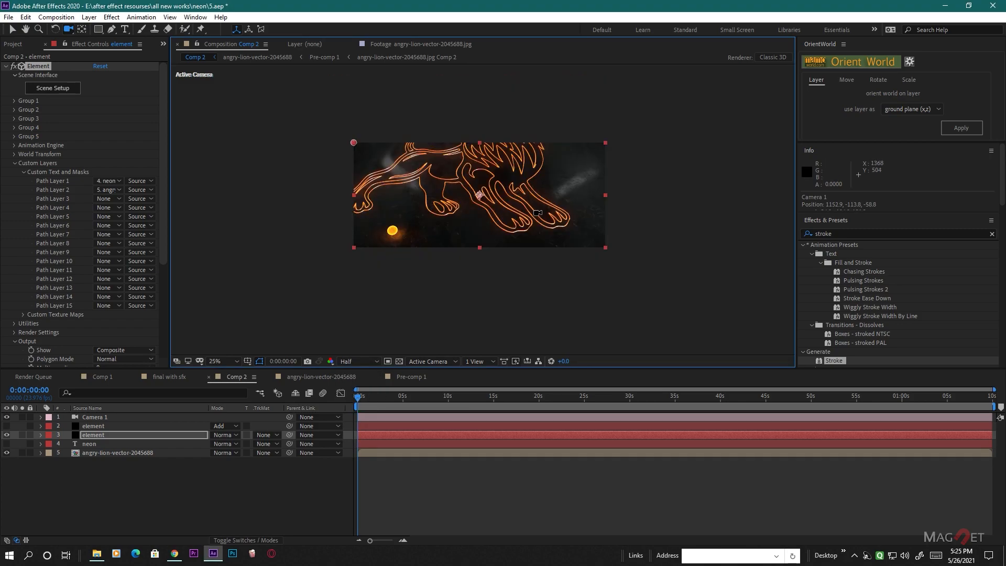
# - Set the Channel 1 scale in Group 1's Aux Channels to 0.37 and orbit Camera 1 to centre the lion
pyautogui.click(15, 101)
pyautogui.click(23, 137)
pyautogui.click(31, 146)
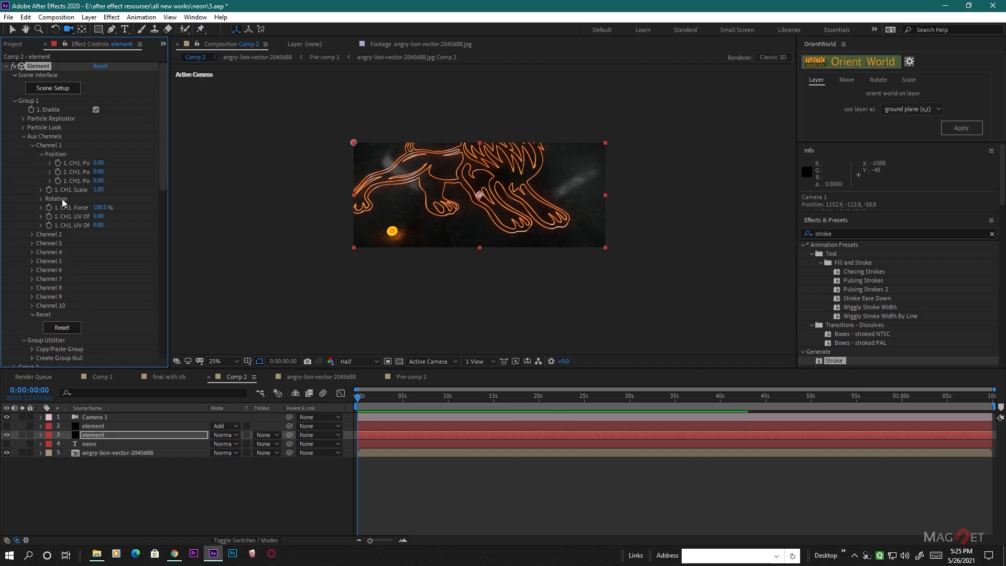
pyautogui.moveTo(106, 194); pyautogui.dragTo(85, 207)
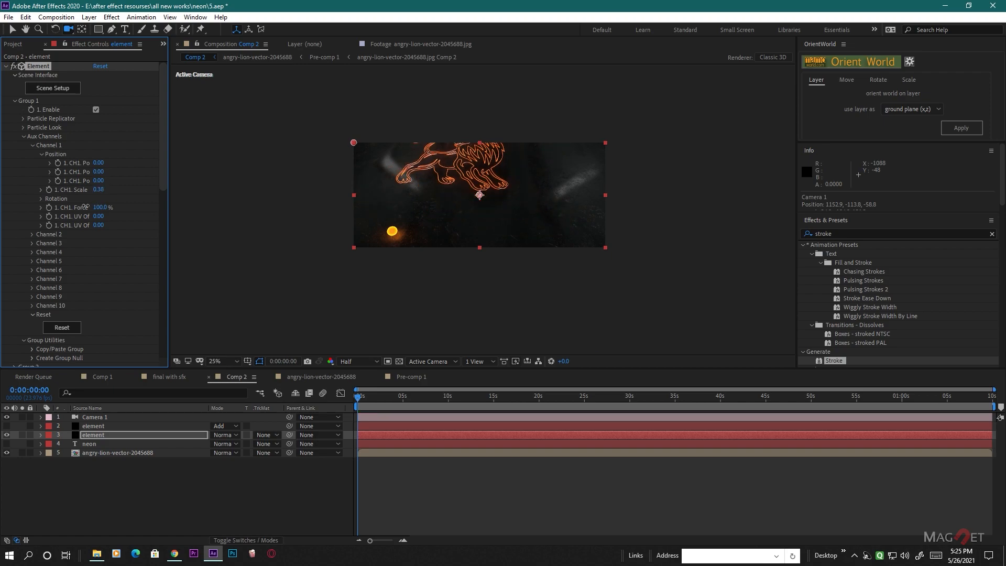
pyautogui.press('.')
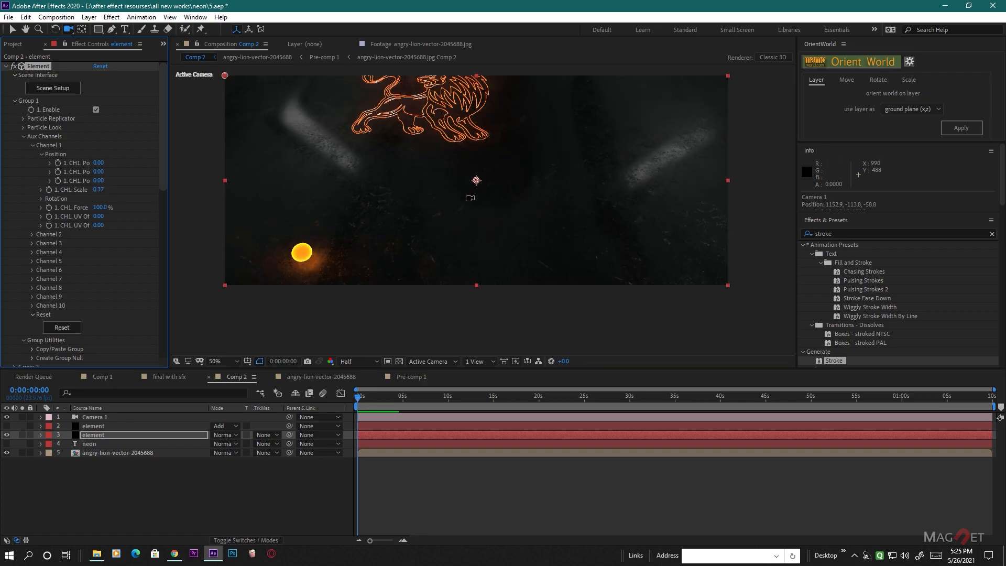
pyautogui.moveTo(445, 145); pyautogui.dragTo(436, 219)
pyautogui.scroll(-2, 506, 206)
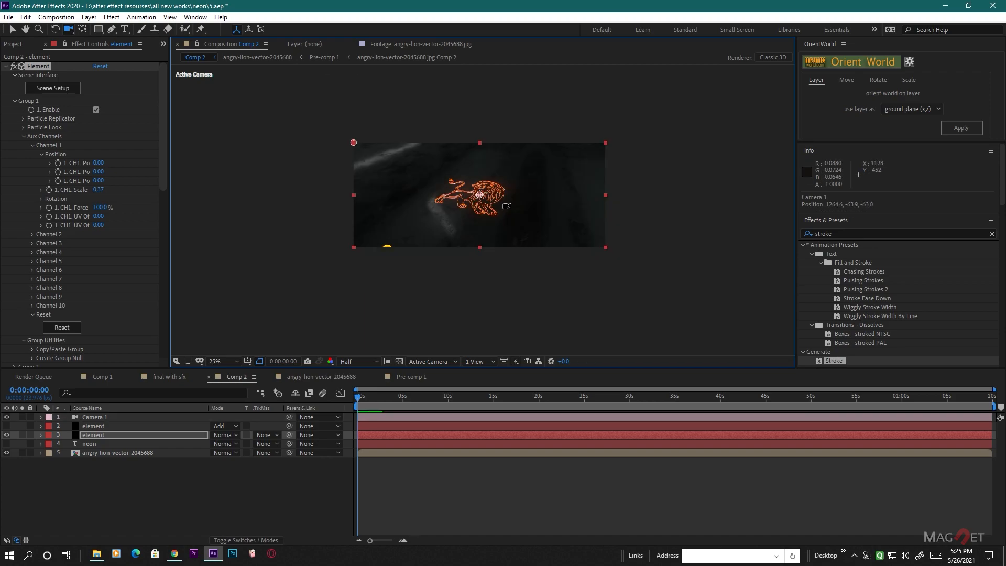
# - Set the Channel 1 position to X 0.20 and Z -1.39 to place the lion behind the Neon text, keeping Camera 1 framed on it
pyautogui.moveTo(516, 180); pyautogui.dragTo(507, 166)
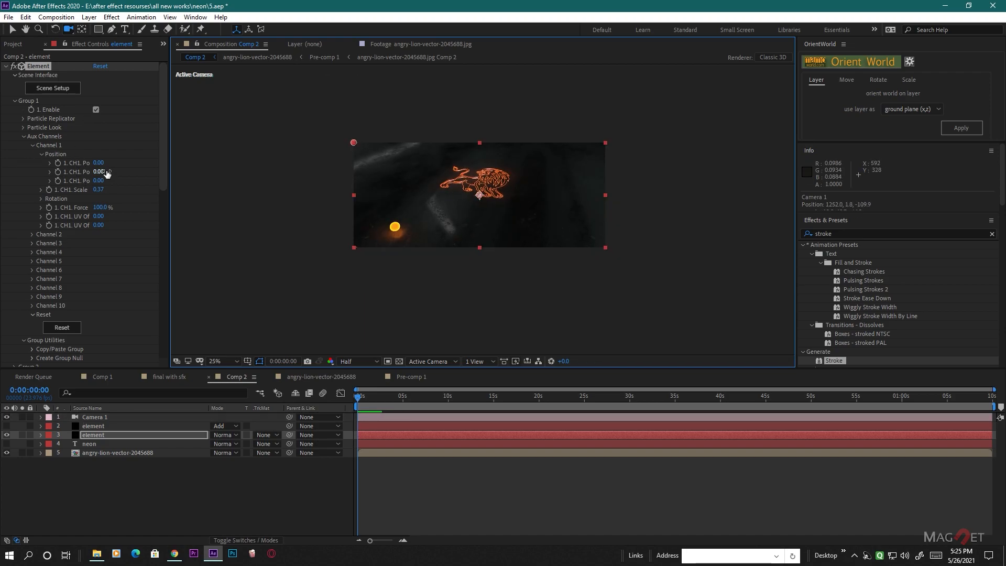
pyautogui.moveTo(98, 163); pyautogui.dragTo(57, 211)
pyautogui.moveTo(529, 225); pyautogui.dragTo(539, 173)
pyautogui.scroll(2, 482, 210)
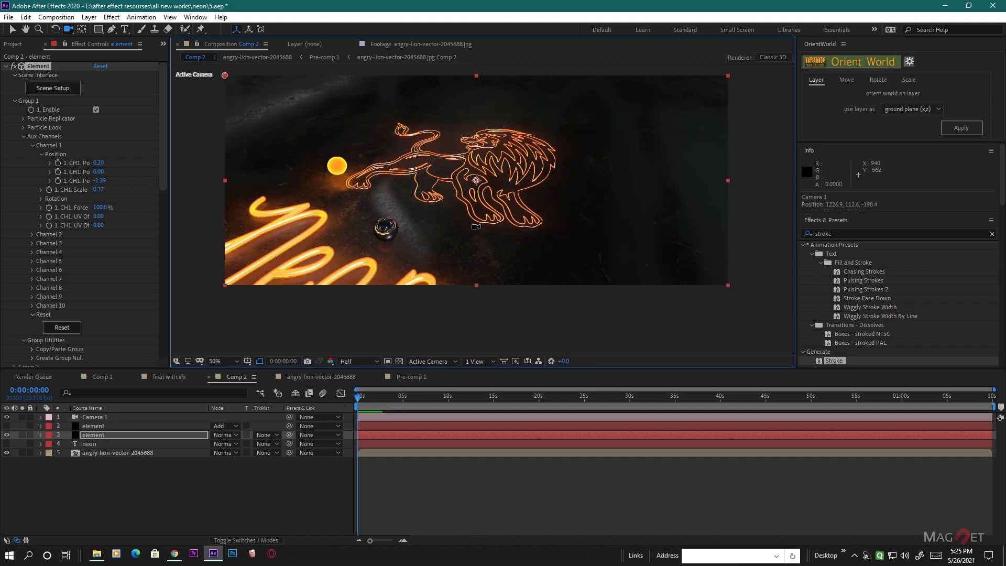
pyautogui.scroll(2, 497, 243)
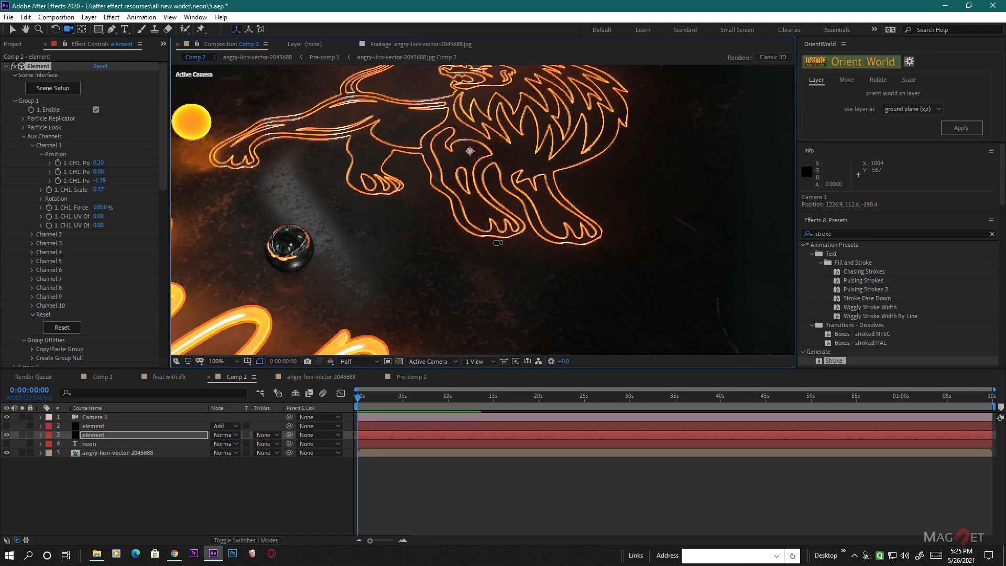
pyautogui.scroll(-2, 497, 242)
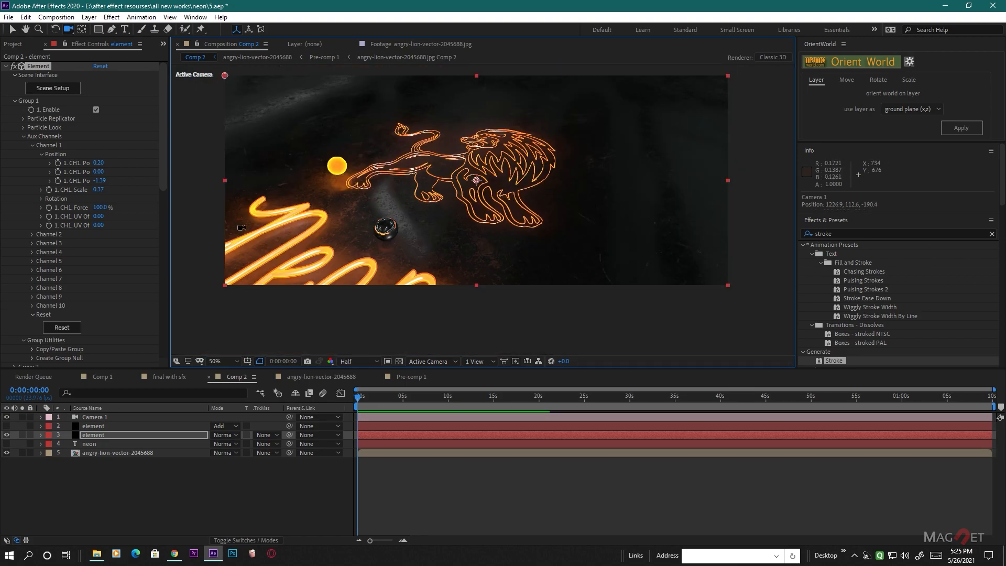
# - In the scene setup, turn on preview reflections and raise both lion extrusion models slightly off the ground along Y, accepting the change
pyautogui.click(54, 89)
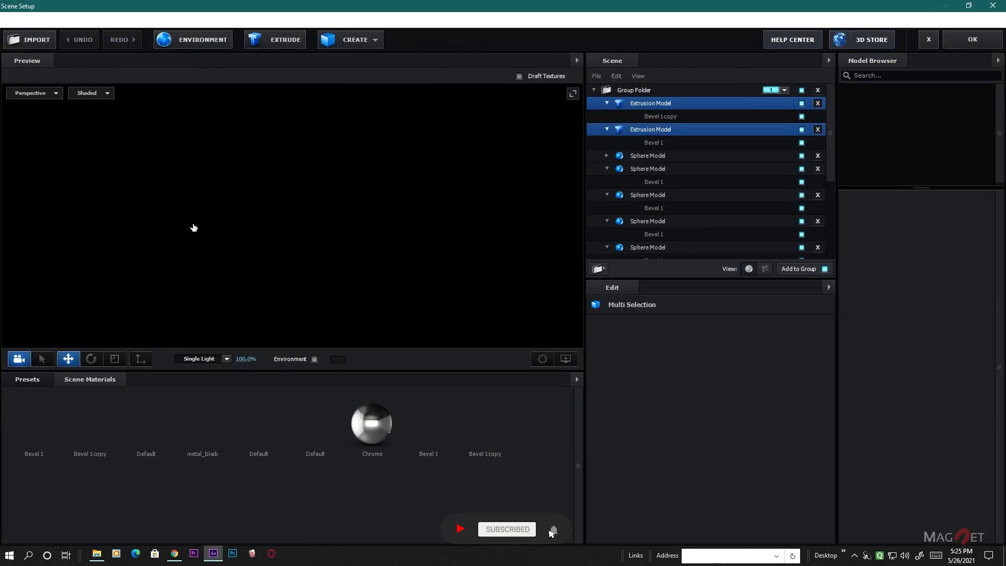
pyautogui.scroll(3, 299, 215)
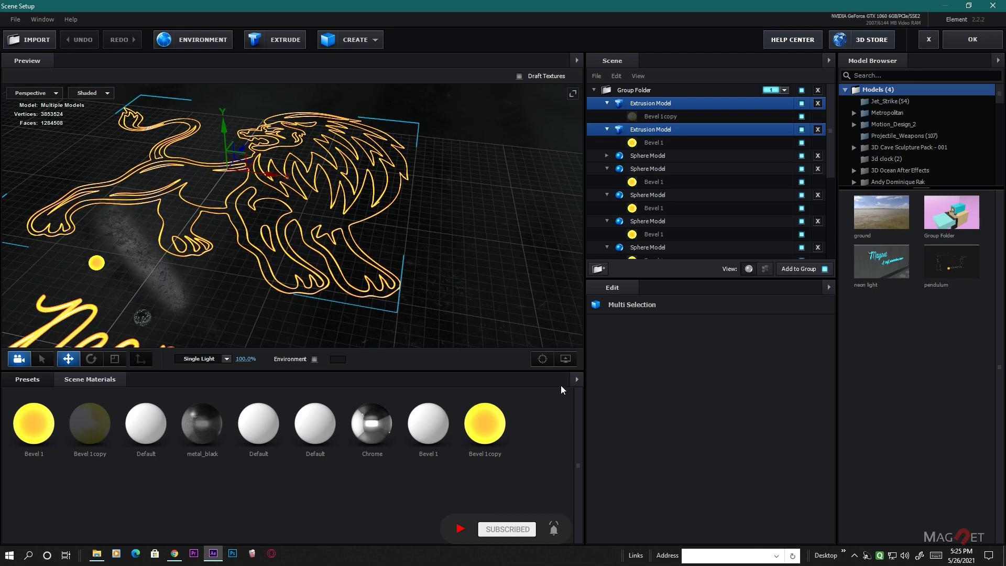
pyautogui.click(566, 360)
pyautogui.click(484, 335)
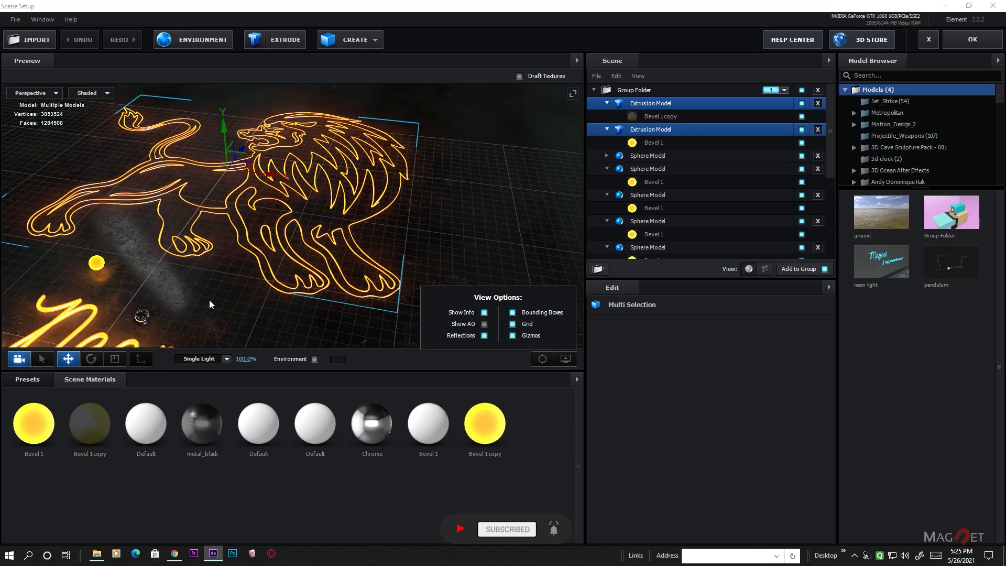
pyautogui.click(209, 300)
pyautogui.moveTo(223, 128); pyautogui.dragTo(221, 125)
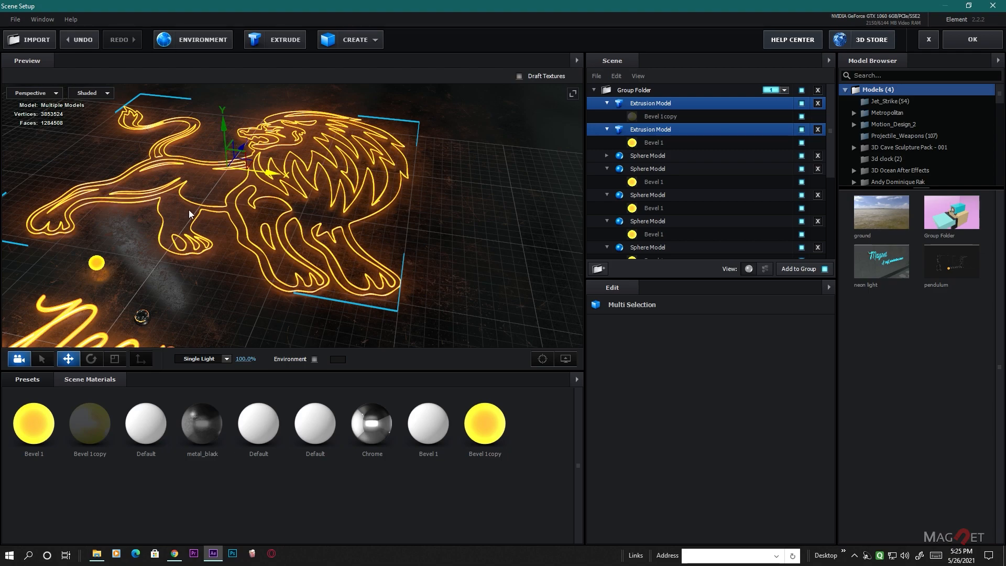
pyautogui.scroll(-2, 473, 266)
pyautogui.click(986, 43)
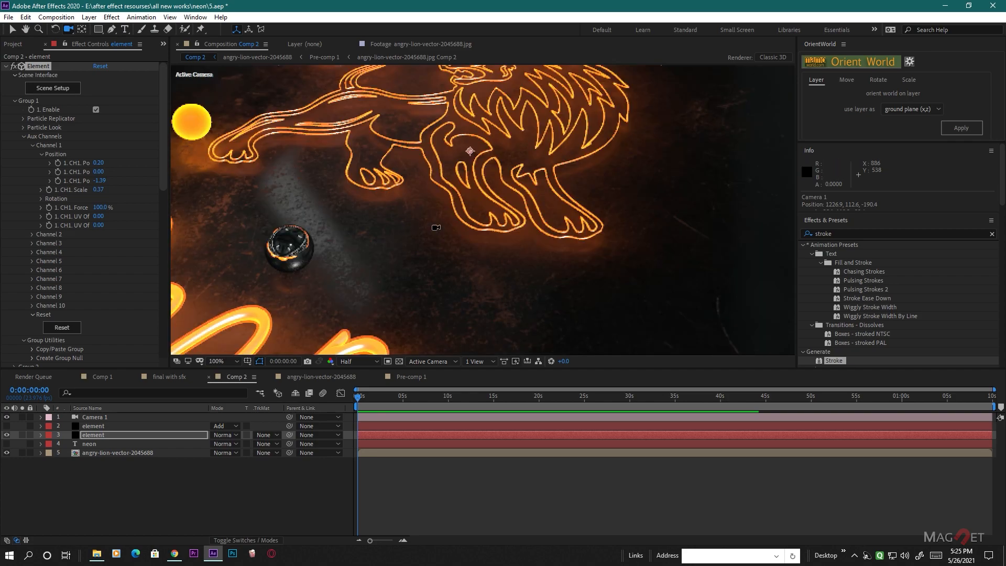
# - Orbit and pull back Camera 1 to frame the lion and the whole Neon text from above
pyautogui.moveTo(448, 245); pyautogui.dragTo(512, 222)
pyautogui.scroll(-2, 512, 222)
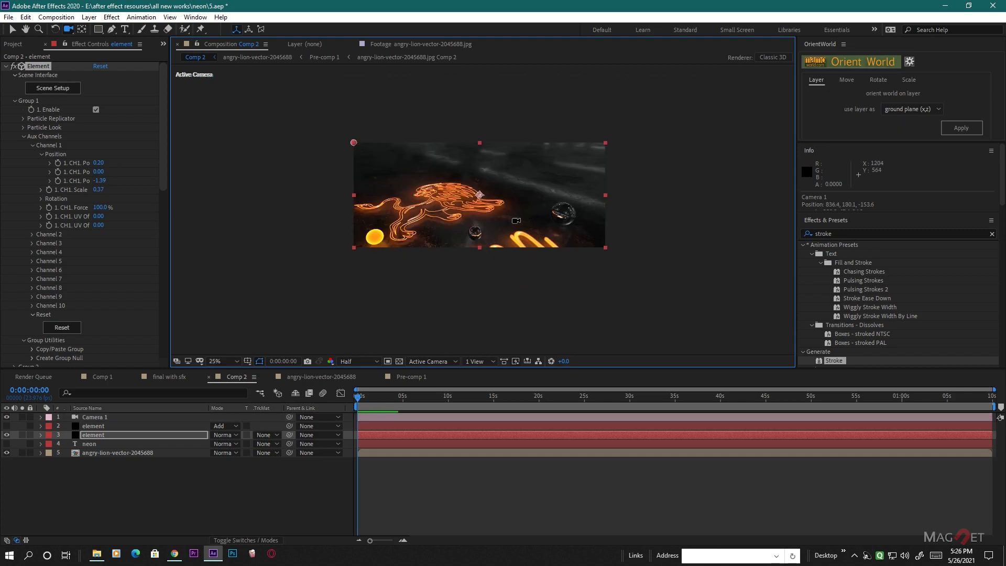
pyautogui.moveTo(513, 181); pyautogui.dragTo(513, 233, button='right')
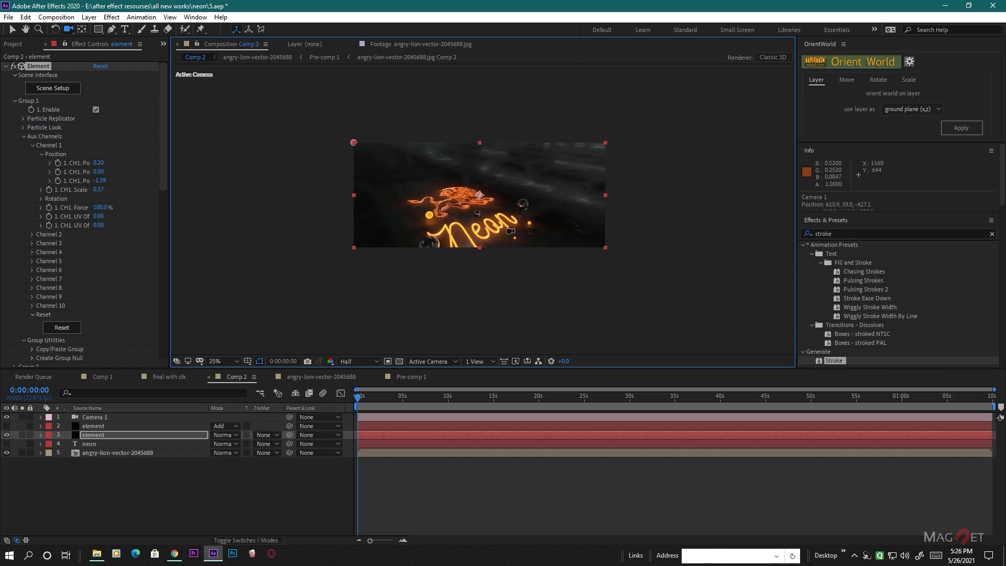
pyautogui.moveTo(502, 246); pyautogui.dragTo(511, 224, button='middle')
pyautogui.scroll(2, 511, 224)
pyautogui.moveTo(511, 224); pyautogui.dragTo(637, 156)
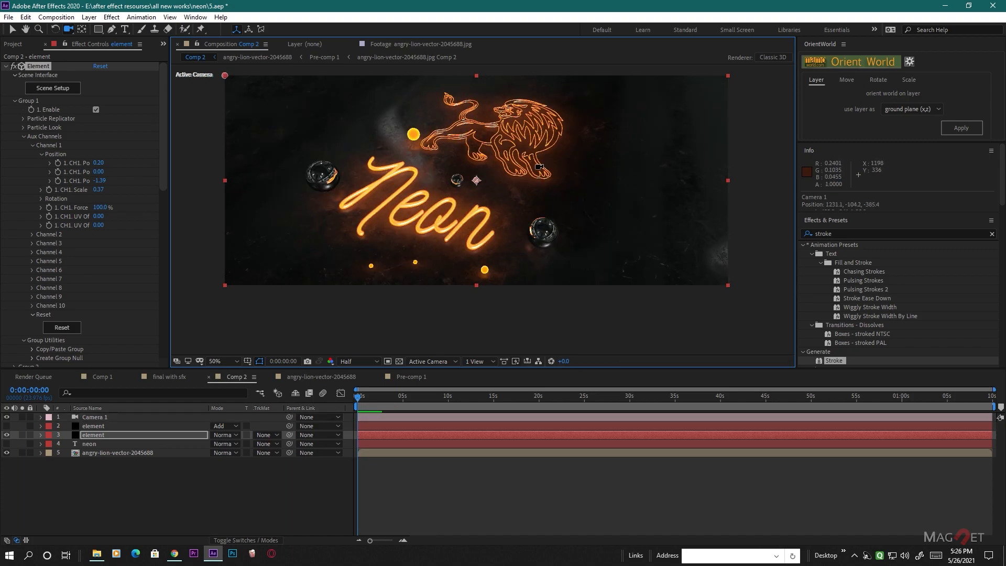
# - Replace the upper element layer's Element effect with a copy of the lower element layer's effect, placed above Optical Glow
pyautogui.click(87, 427)
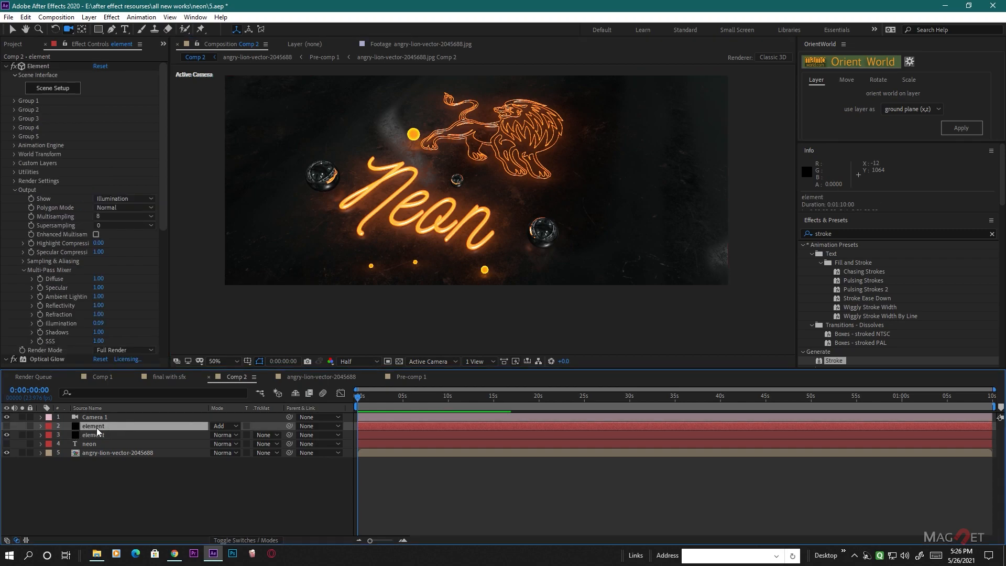
pyautogui.click(36, 66)
pyautogui.press('Delete')
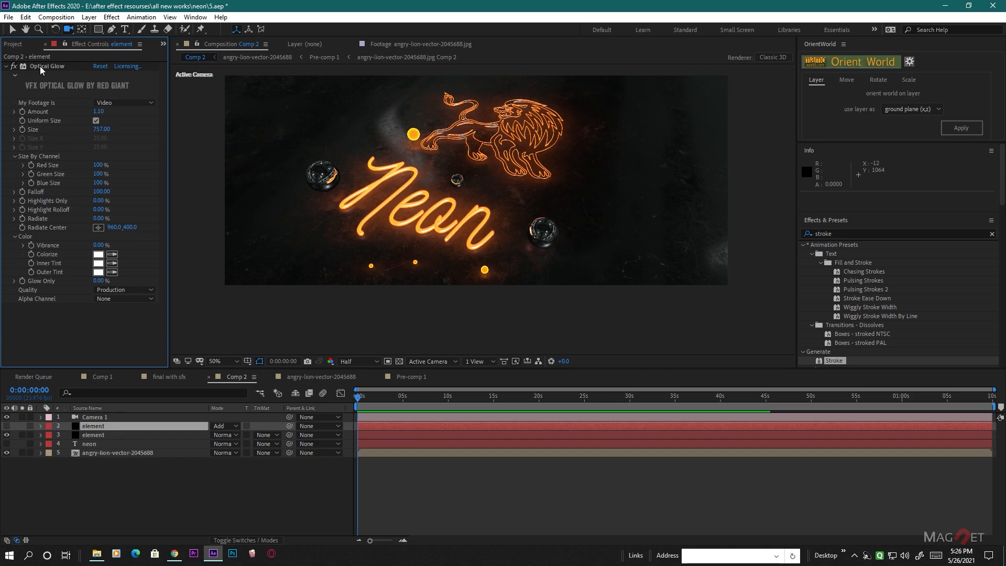
pyautogui.click(116, 438)
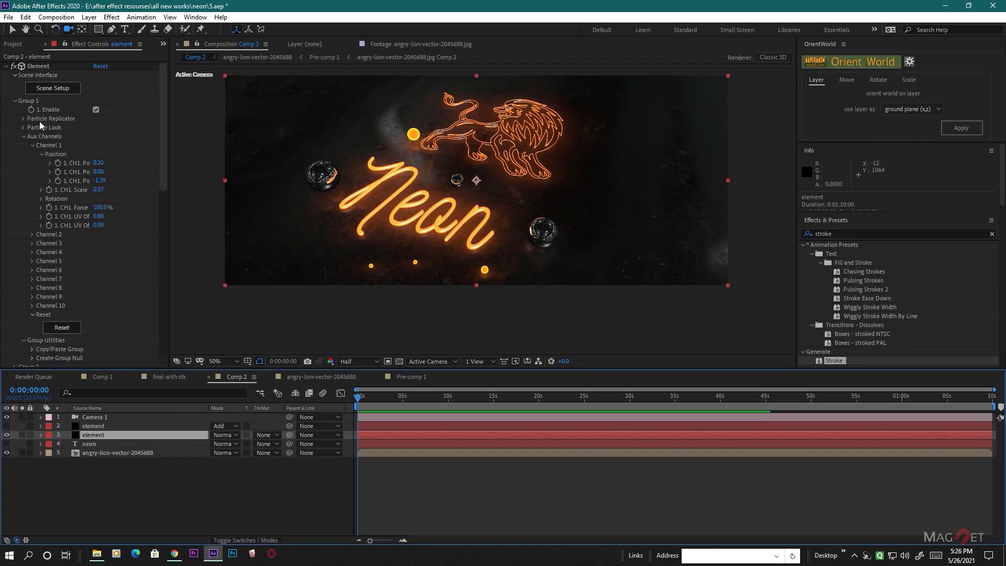
pyautogui.click(49, 67)
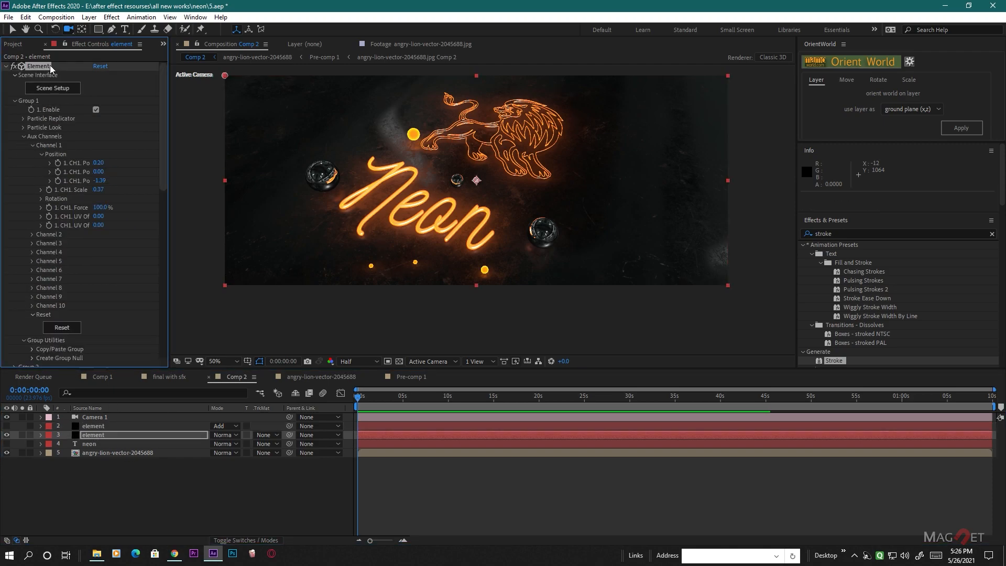
pyautogui.click(96, 426)
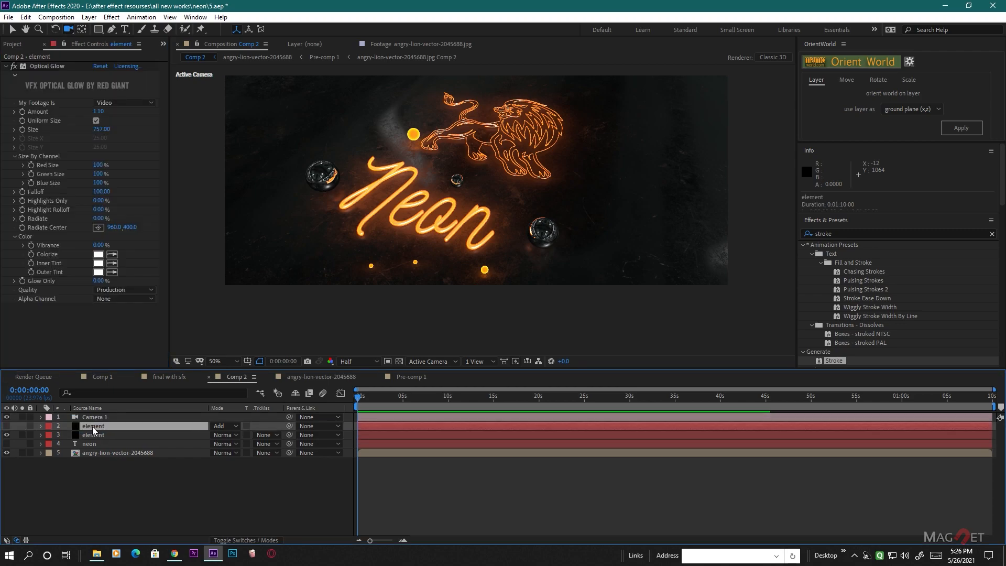
pyautogui.click(7, 67)
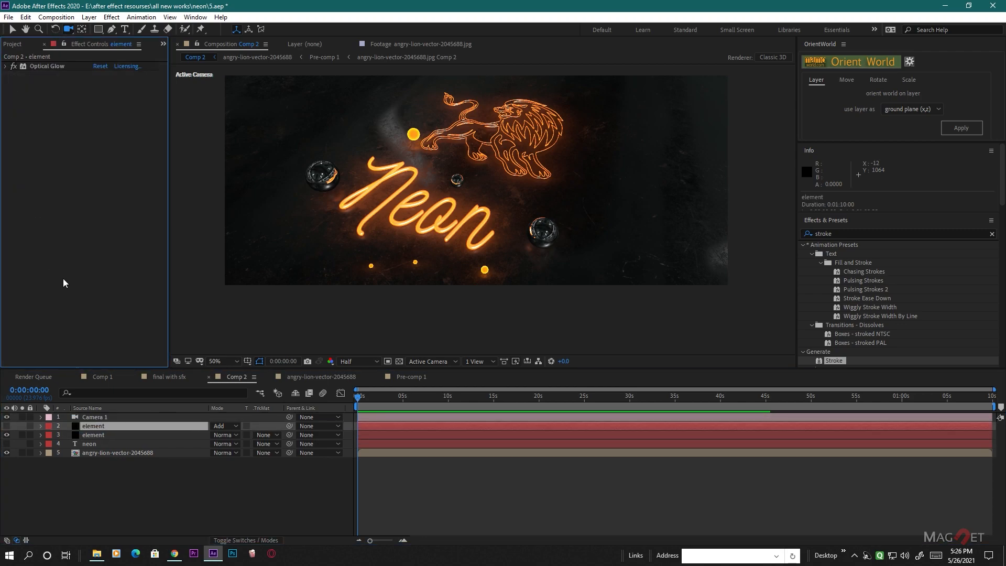
pyautogui.hotkey('ctrl', 'v')
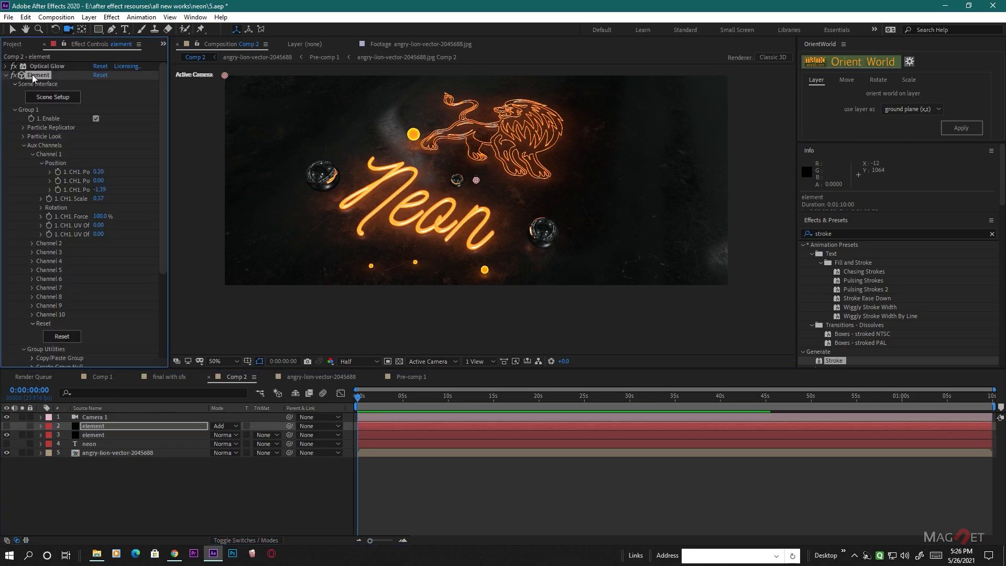
pyautogui.moveTo(44, 75); pyautogui.dragTo(44, 63)
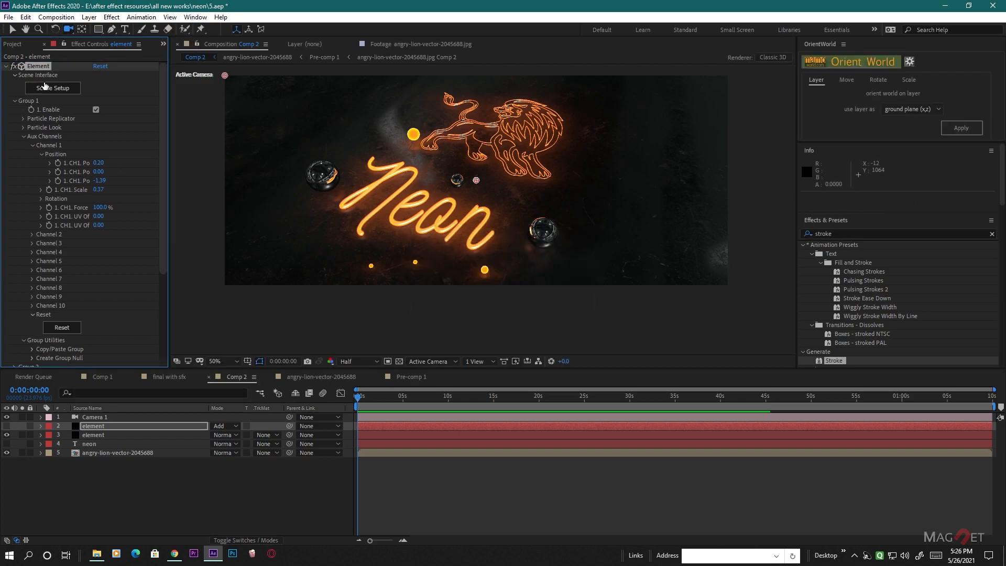
# - Set the upper element layer's Element output to show Illumination and make that layer visible
pyautogui.click(5, 66)
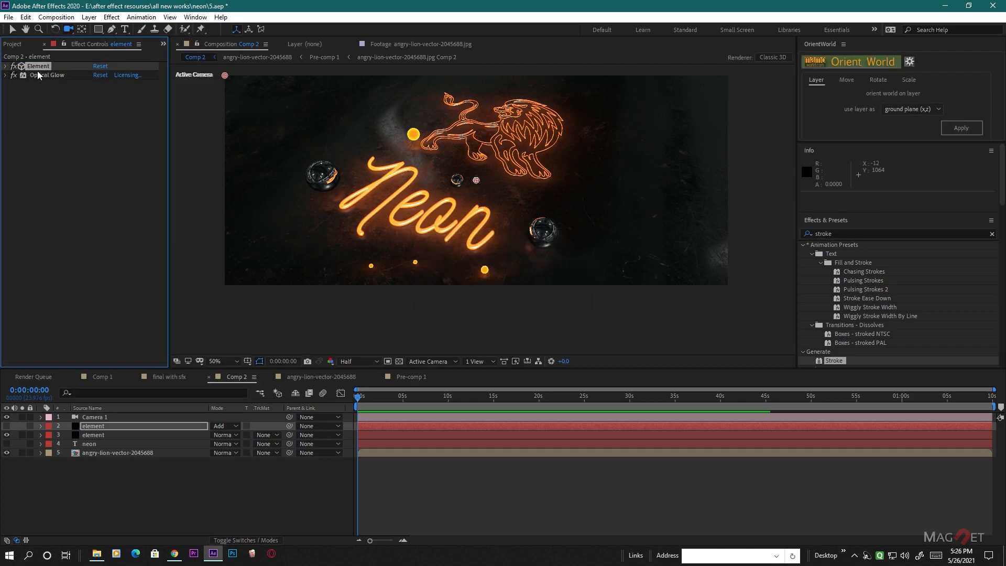
pyautogui.click(6, 66)
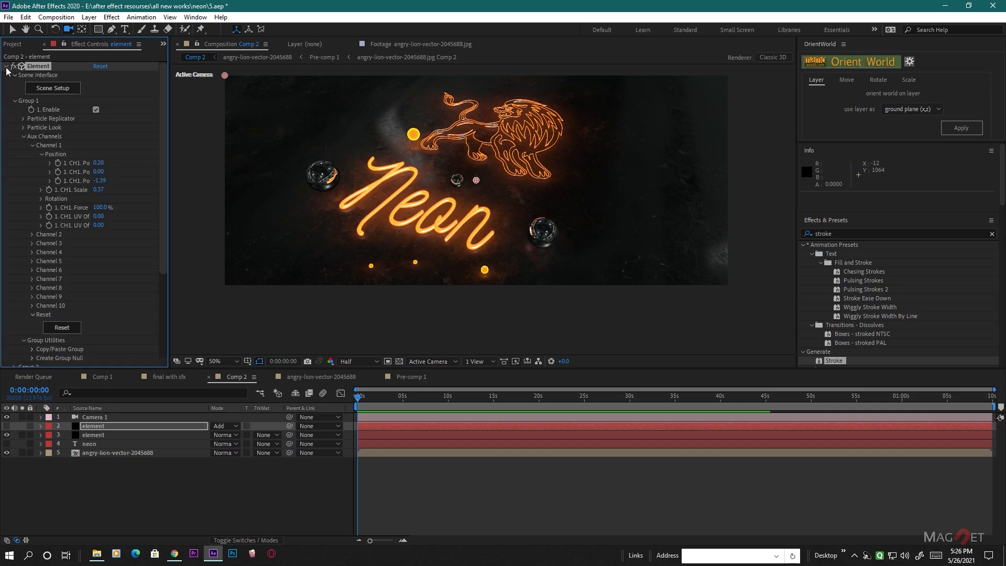
pyautogui.click(16, 101)
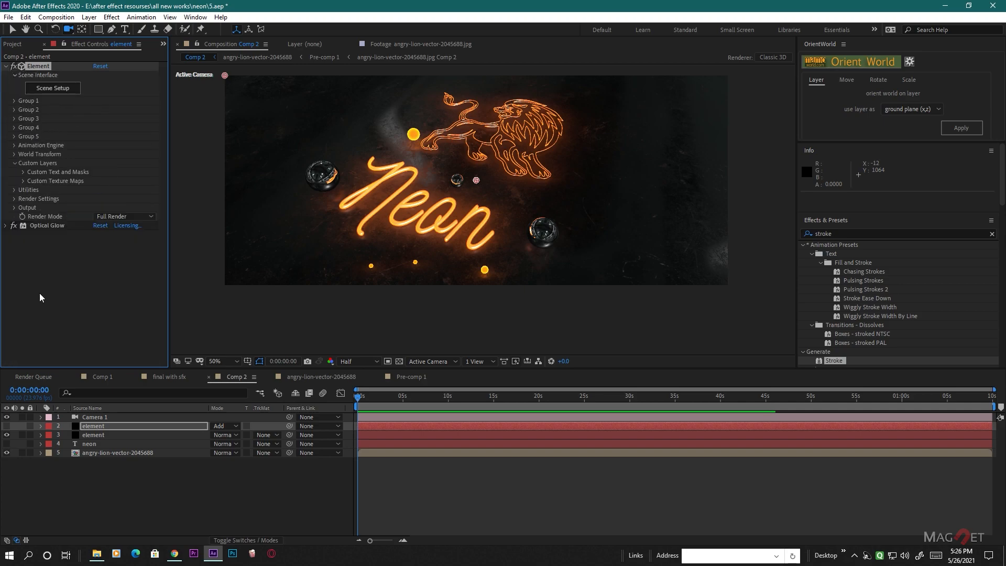
pyautogui.click(16, 208)
pyautogui.click(120, 217)
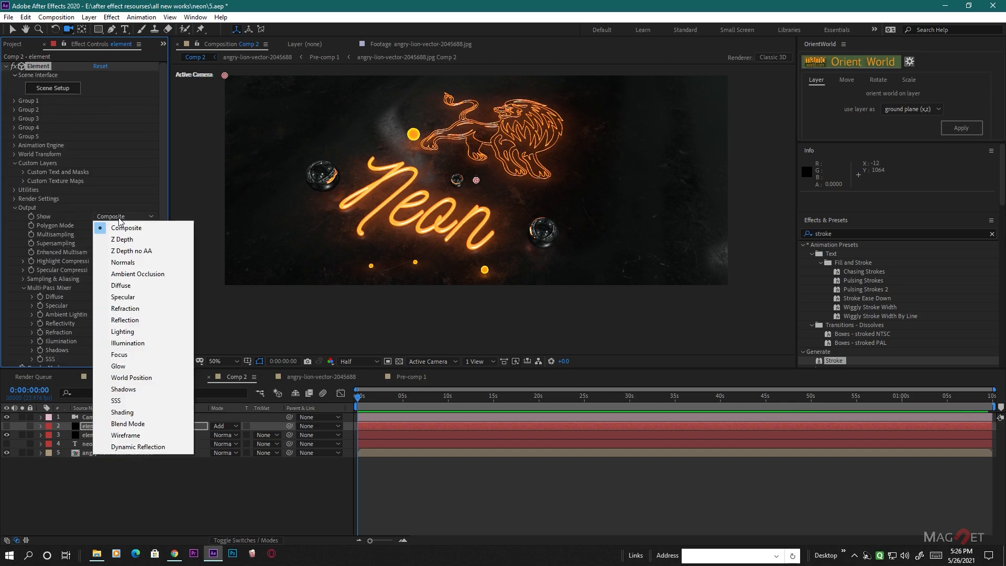
pyautogui.click(135, 343)
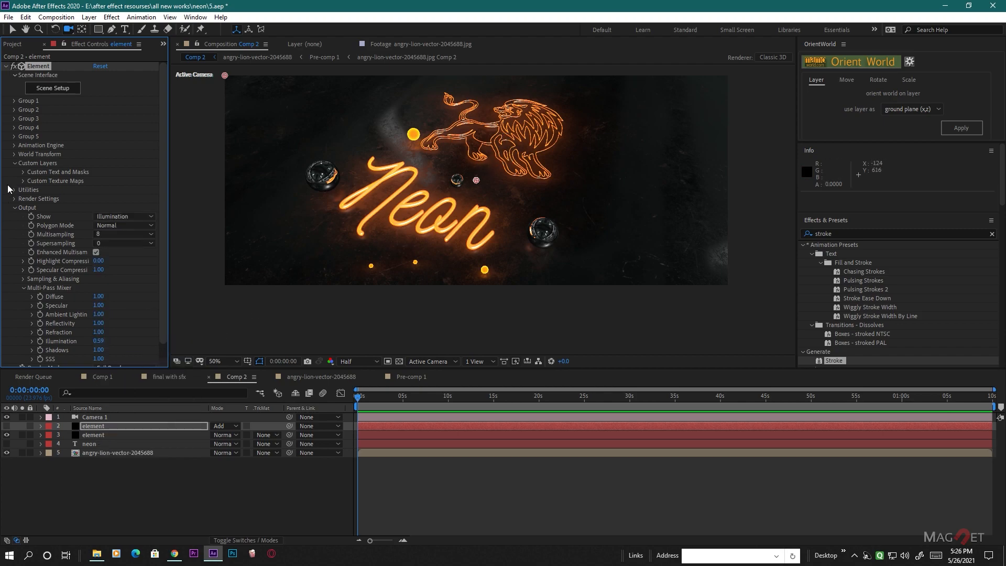
pyautogui.click(7, 426)
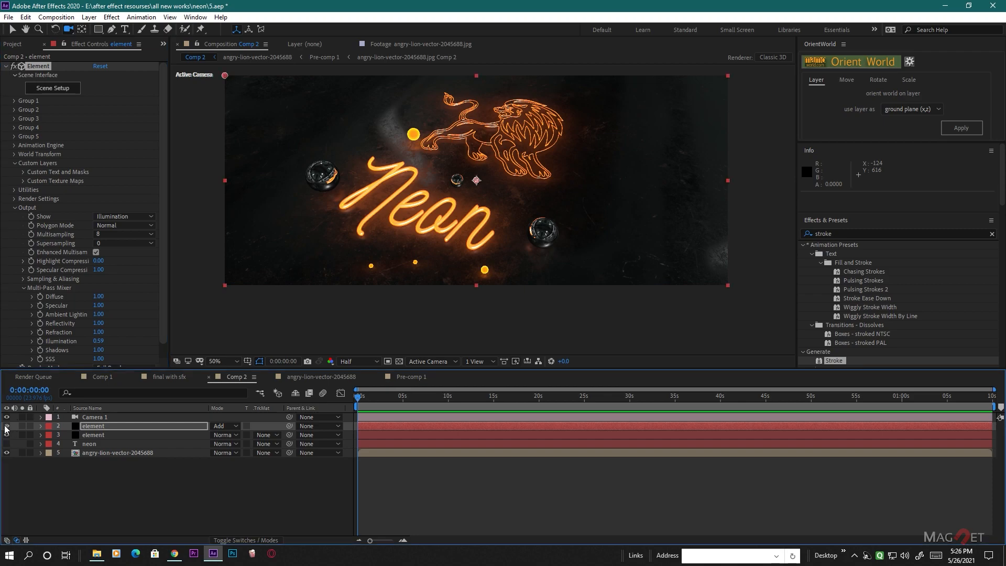
# - Lower Illumination in the upper element layer's Multi-Pass Mixer to 0.07 and adjust Camera 1's angle slightly
pyautogui.scroll(2, 482, 209)
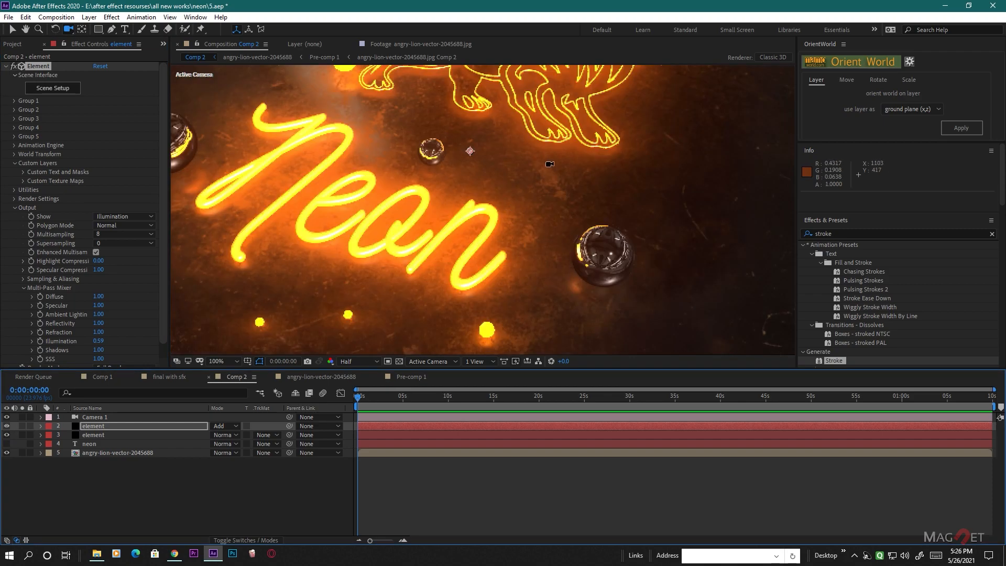
pyautogui.scroll(-3, 515, 220)
pyautogui.scroll(3, 514, 209)
pyautogui.scroll(-1, 88, 341)
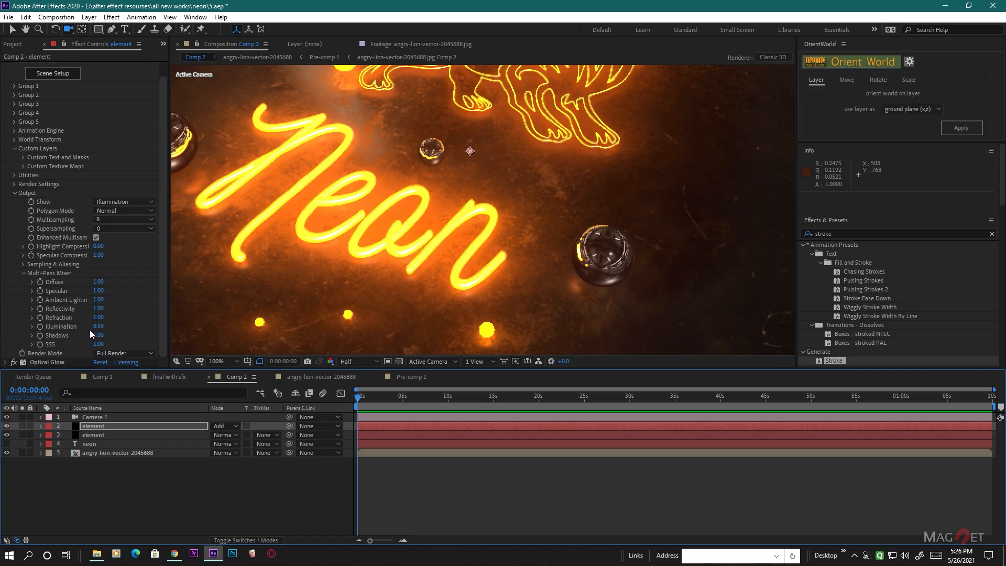
pyautogui.moveTo(105, 331); pyautogui.dragTo(93, 340)
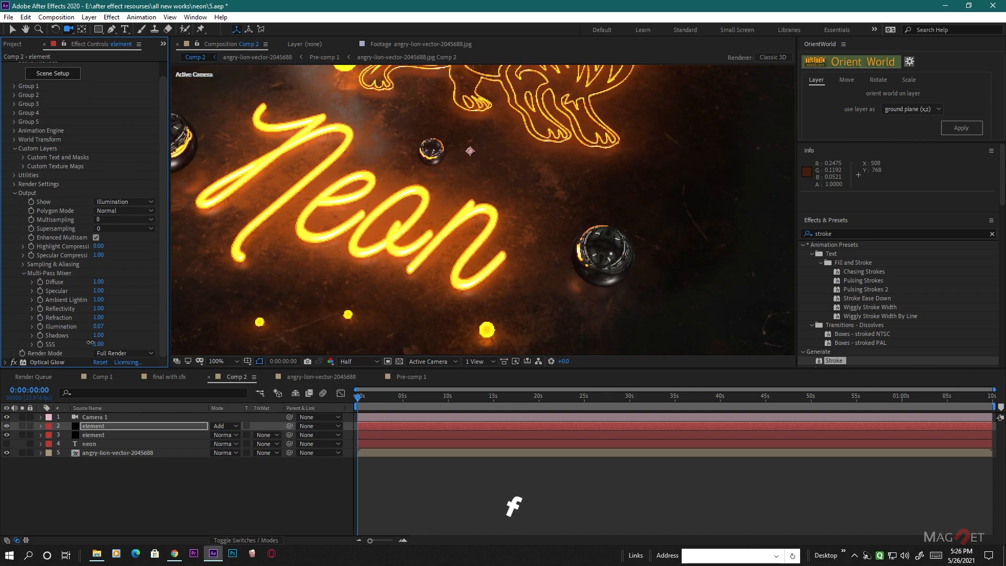
pyautogui.scroll(-1, 498, 253)
pyautogui.moveTo(391, 263); pyautogui.dragTo(411, 247)
pyautogui.scroll(1, 456, 222)
pyautogui.scroll(-1, 488, 221)
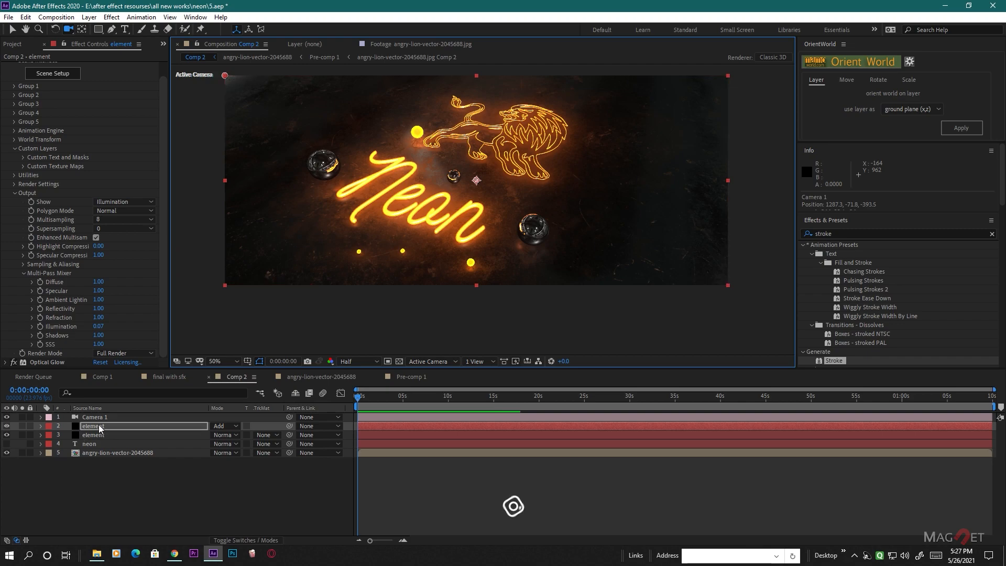
# - Turn on Depth of Field for Camera 1 and set its Focus Distance to 853.3 pixels
pyautogui.click(97, 418)
pyautogui.press('a')
pyautogui.press('a')
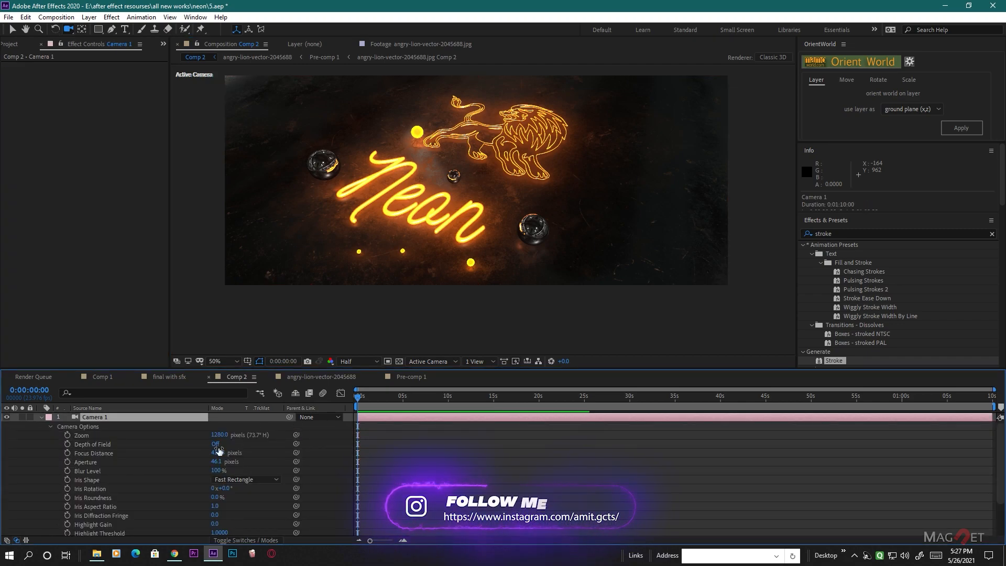
pyautogui.click(216, 444)
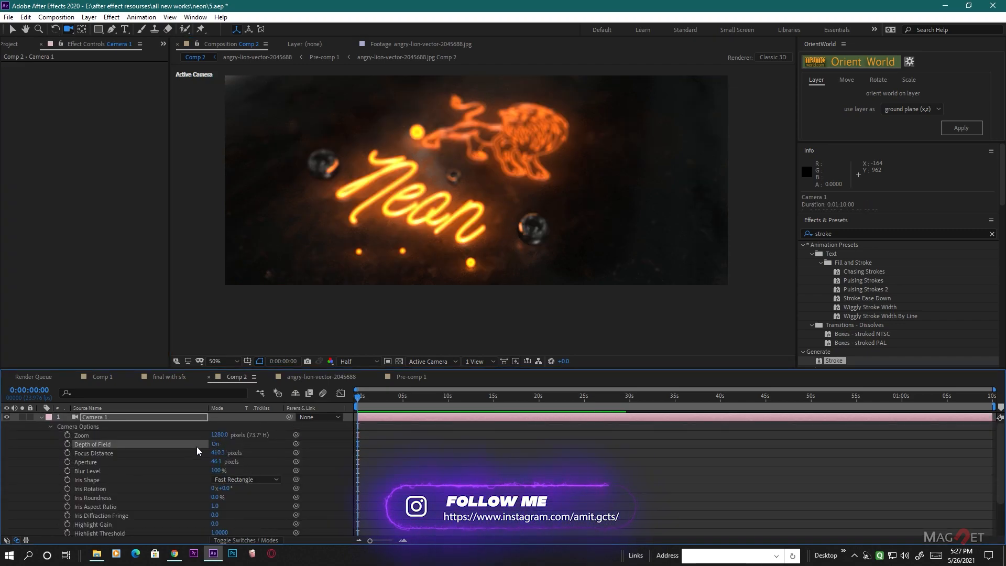
pyautogui.moveTo(218, 452); pyautogui.dragTo(452, 451)
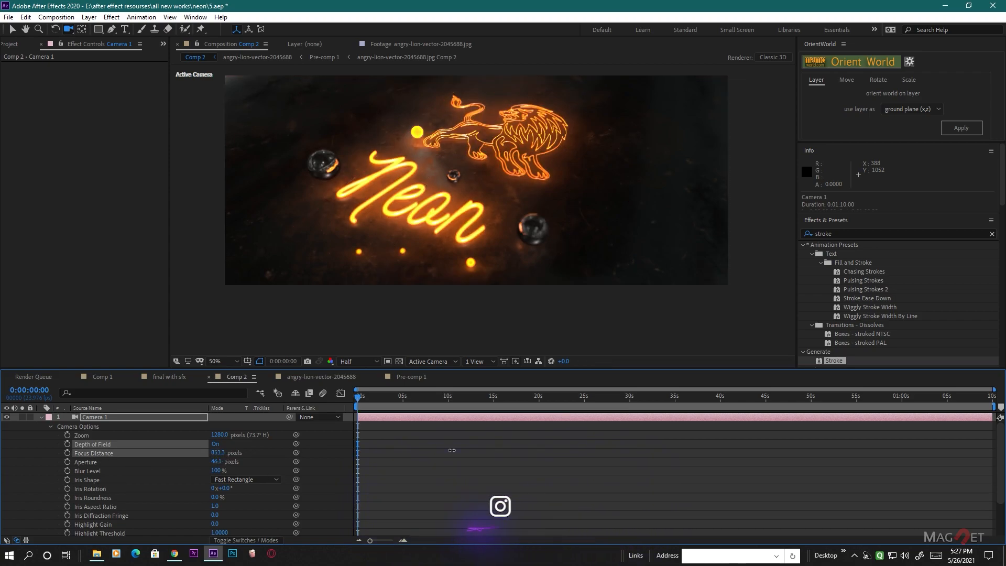
# - Move Camera 1 in close on the lion and set its Focus Distance to 371.3 pixels
pyautogui.click(526, 210)
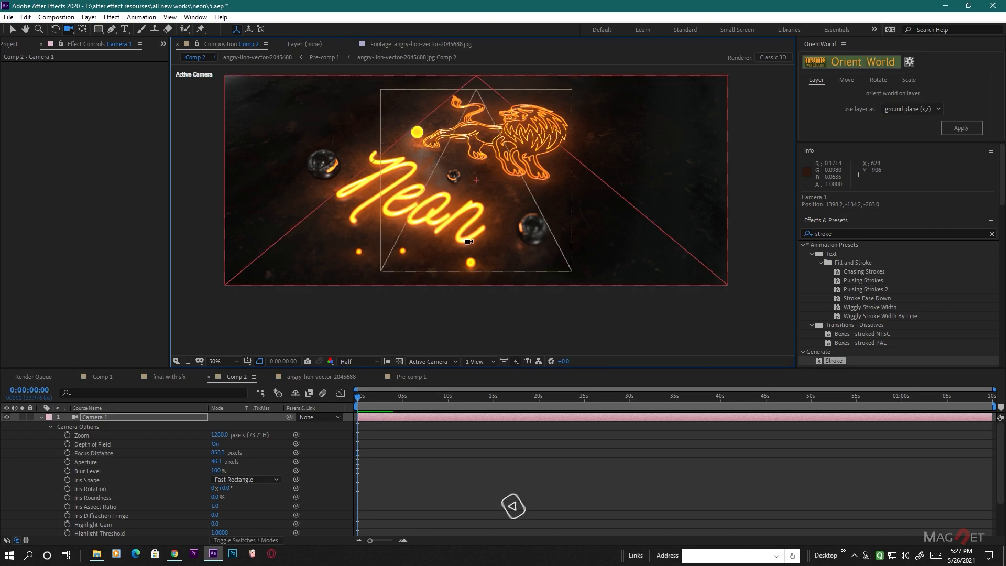
pyautogui.moveTo(477, 232); pyautogui.dragTo(485, 156)
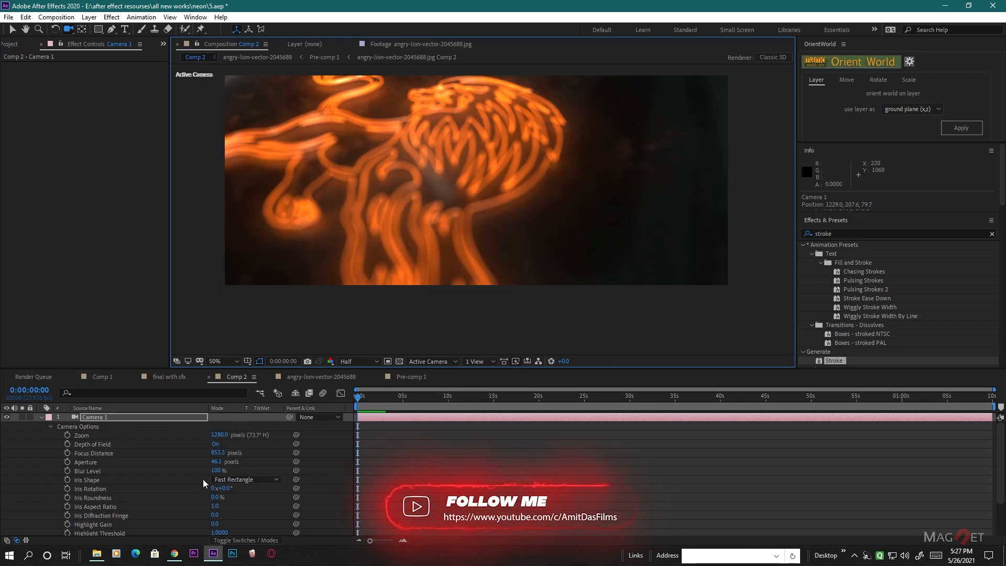
pyautogui.moveTo(218, 453)
pyautogui.mouseDown()
pyautogui.moveTo(209, 453)
pyautogui.moveTo(226, 458)
pyautogui.moveTo(207, 461)
pyautogui.mouseUp()
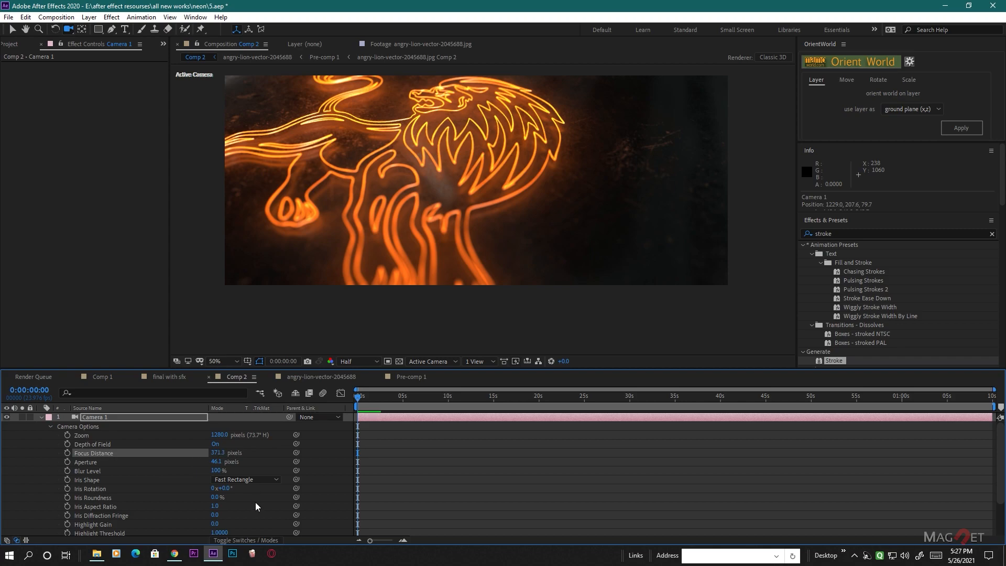
pyautogui.click(41, 417)
# - Set the DOF Mode in the upper element layer's Element render settings to Multi Pass (Slower)
pyautogui.click(93, 436)
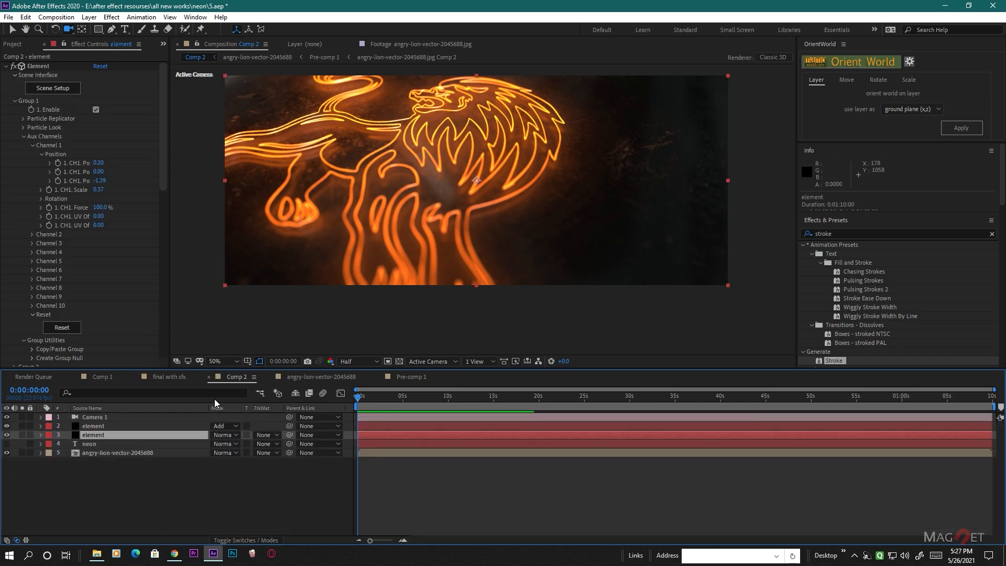
pyautogui.click(87, 427)
pyautogui.click(16, 207)
pyautogui.click(15, 199)
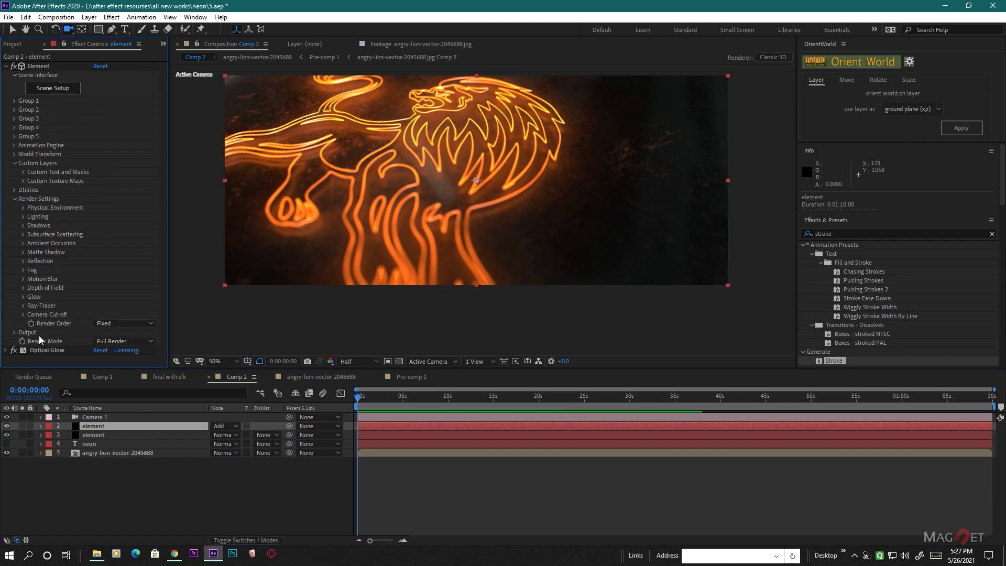
pyautogui.click(23, 288)
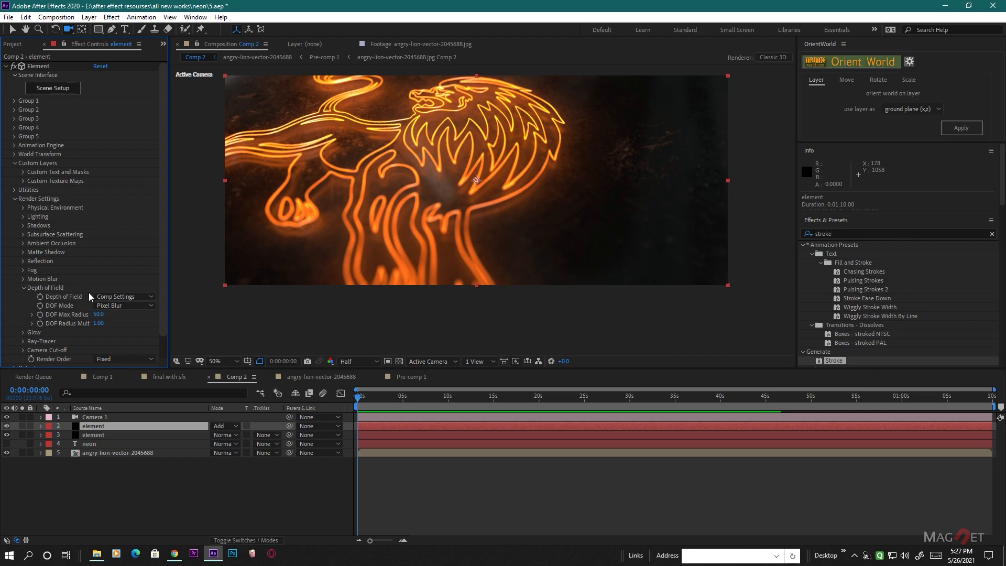
pyautogui.click(118, 307)
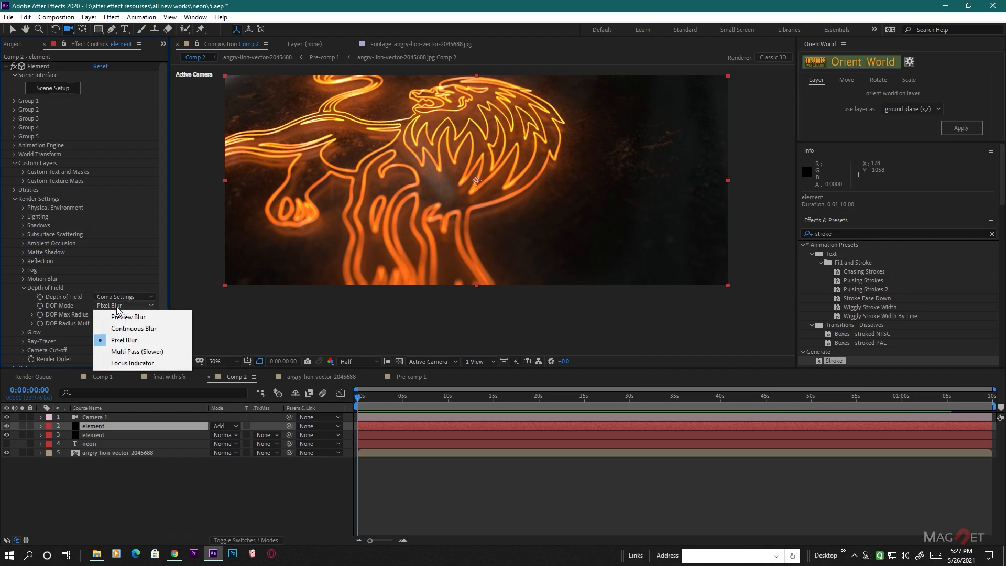
pyautogui.click(129, 352)
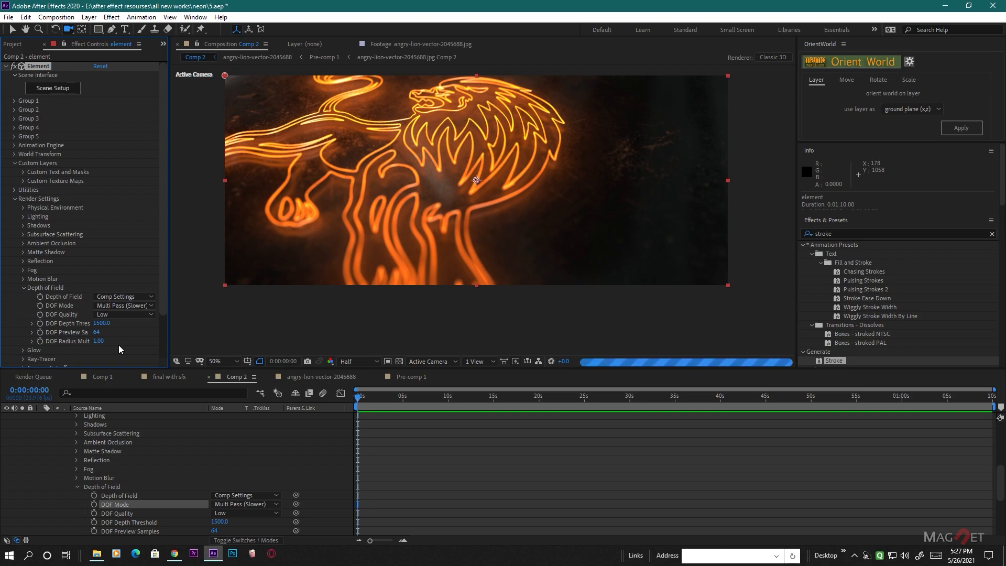
# - Switch the upper element layer's DOF Mode to Pixel Blur and back to Multi Pass (Slower) to compare the blur
pyautogui.scroll(1, 371, 195)
pyautogui.scroll(-1, 371, 196)
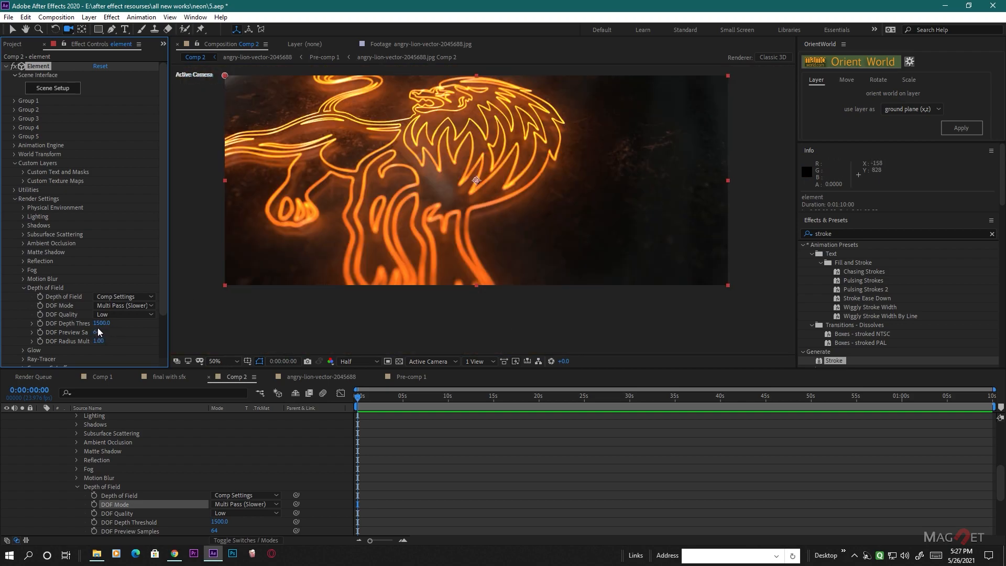
pyautogui.click(128, 305)
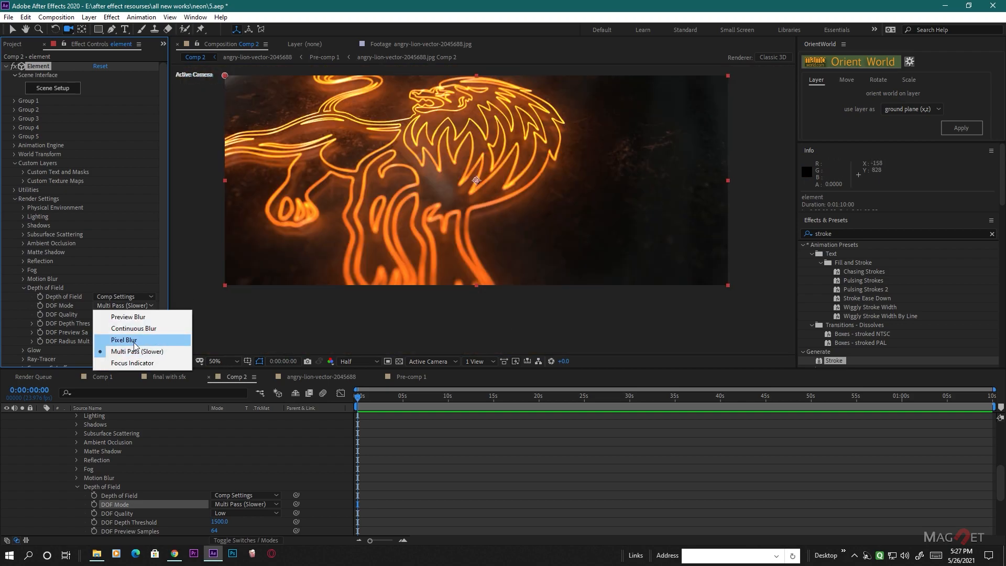
pyautogui.click(134, 342)
pyautogui.click(121, 306)
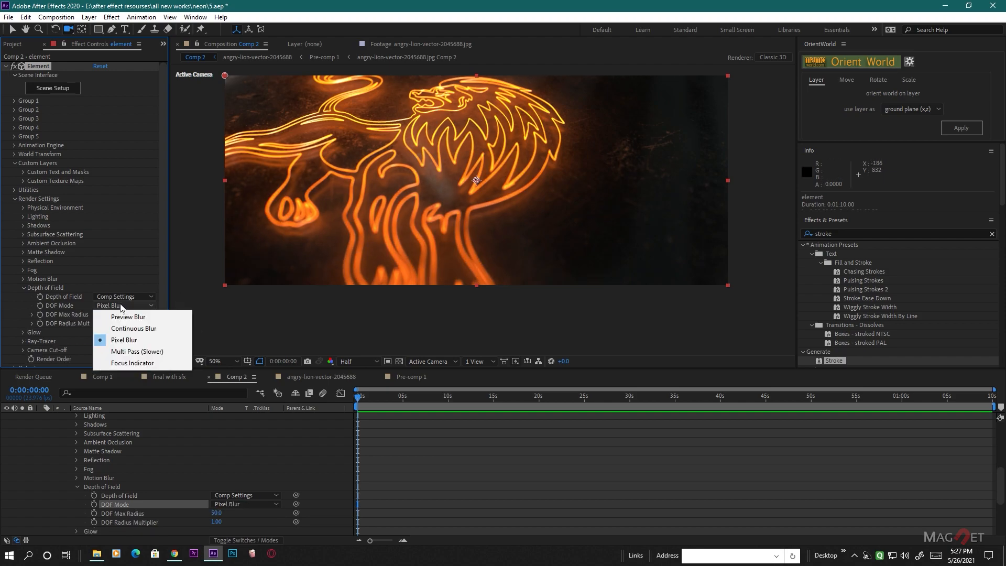
pyautogui.click(122, 352)
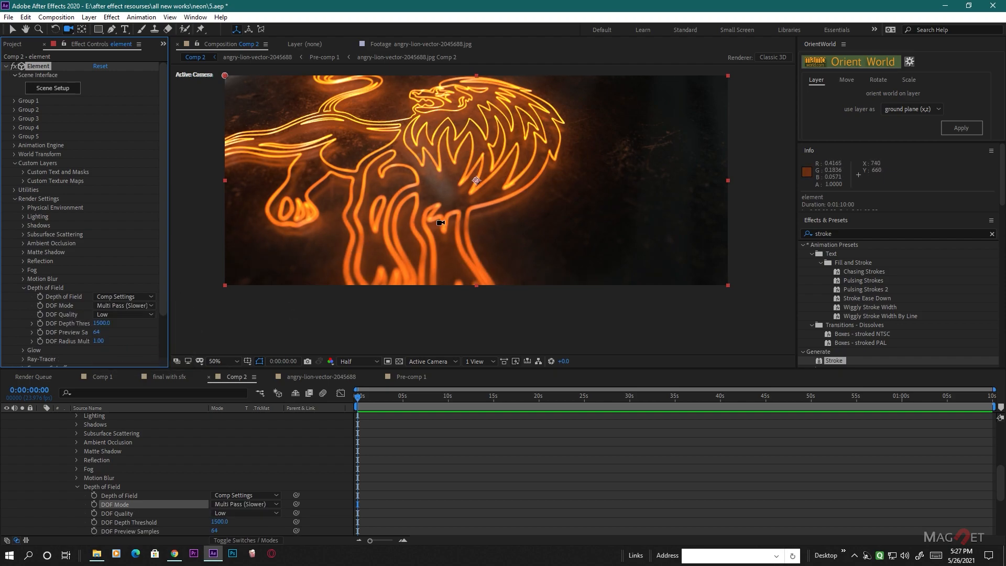
pyautogui.scroll(2, 483, 210)
pyautogui.scroll(-2, 437, 224)
pyautogui.scroll(2, 448, 197)
pyautogui.scroll(-1, 447, 197)
pyautogui.scroll(5, 61, 457)
pyautogui.click(41, 426)
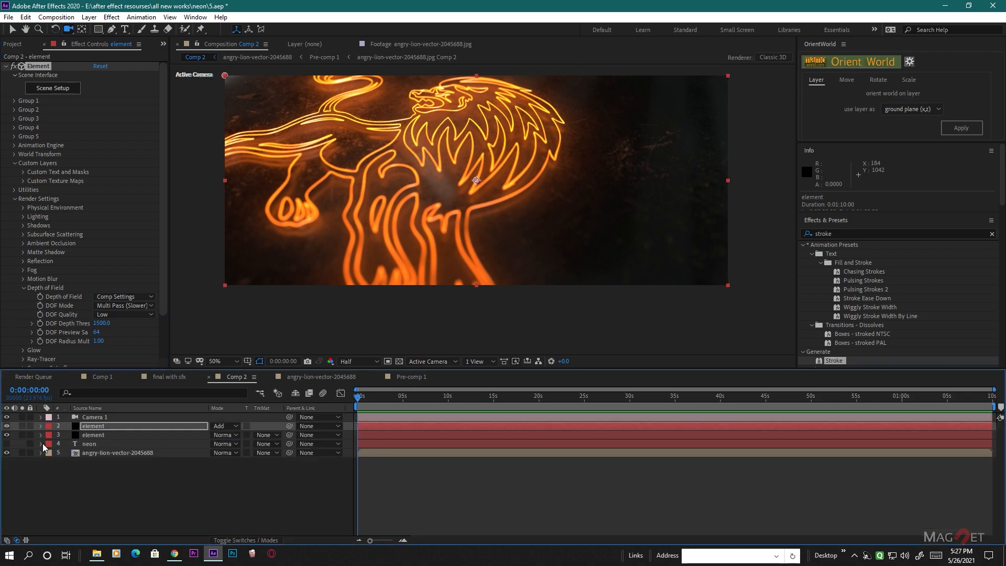
# - In the lower element layer's Scene Setup, set the last Bevel 1 copy material's Diffuse Color to pink FF3BEA
pyautogui.click(96, 436)
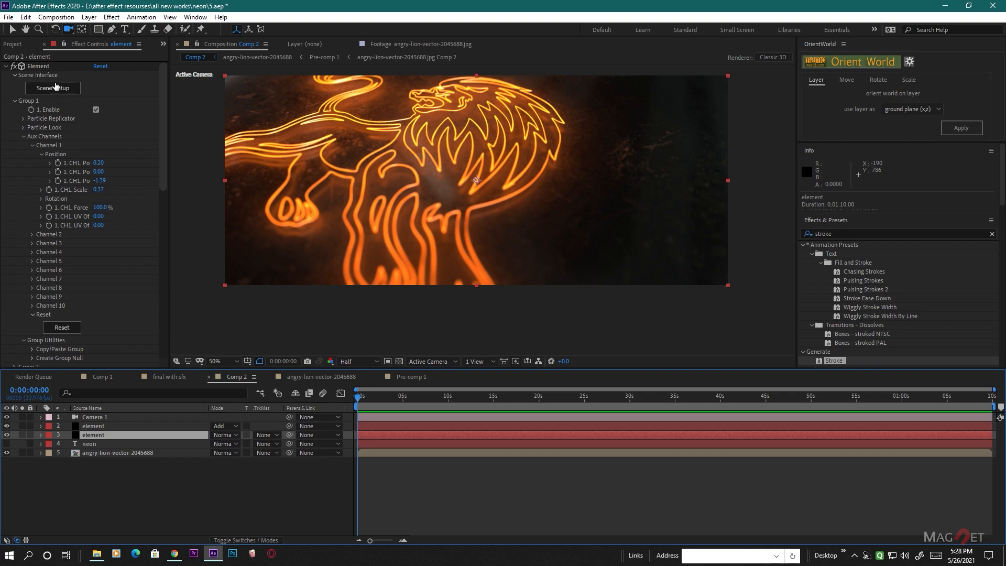
pyautogui.click(58, 91)
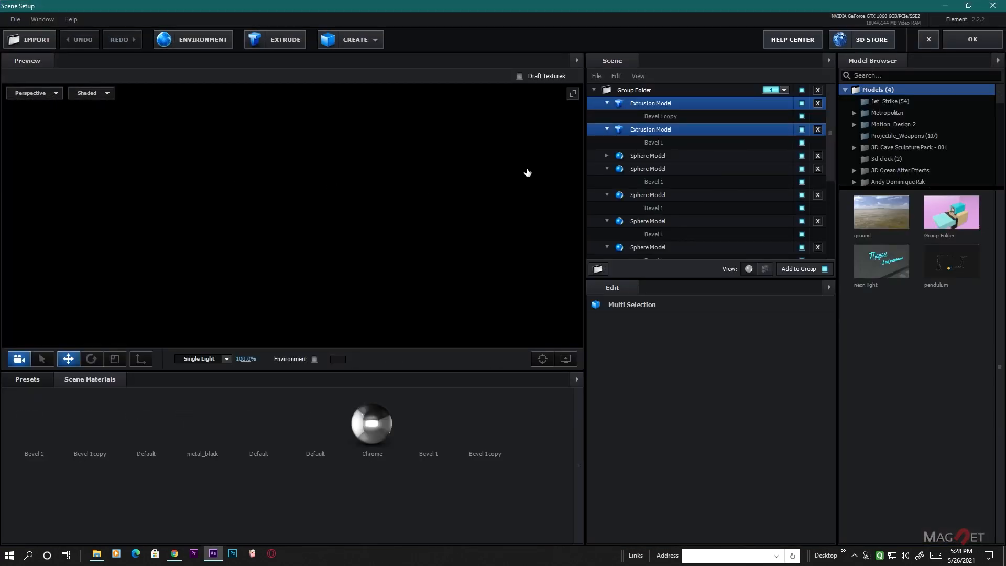
pyautogui.click(482, 422)
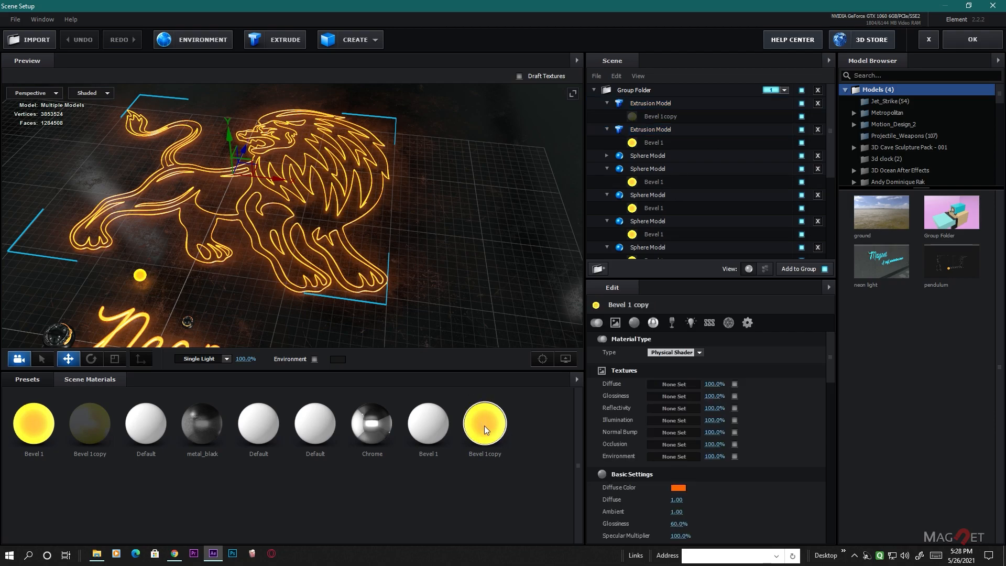
pyautogui.click(678, 453)
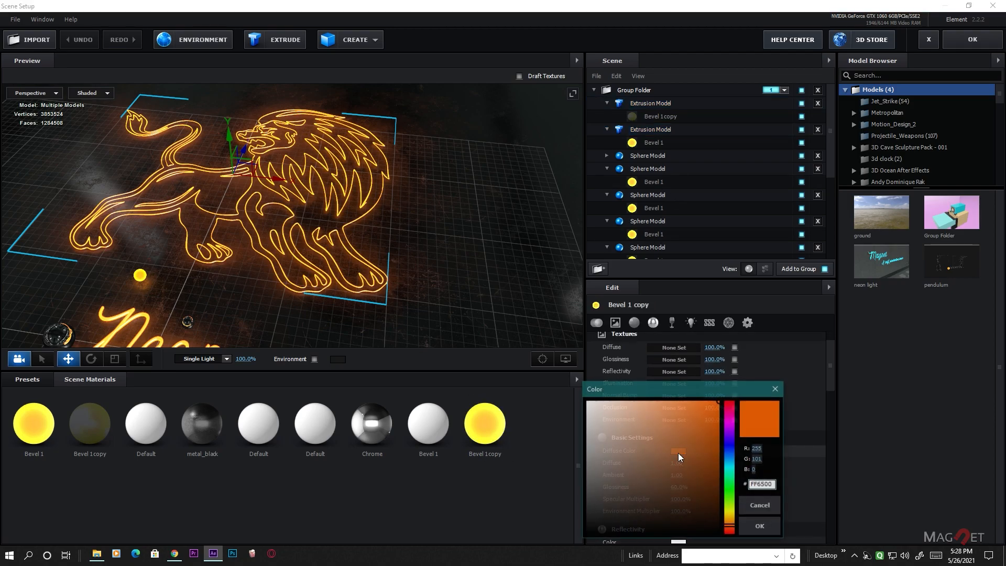
pyautogui.click(732, 431)
pyautogui.moveTo(698, 426)
pyautogui.mouseDown()
pyautogui.moveTo(703, 395)
pyautogui.moveTo(731, 421)
pyautogui.moveTo(688, 399)
pyautogui.mouseUp()
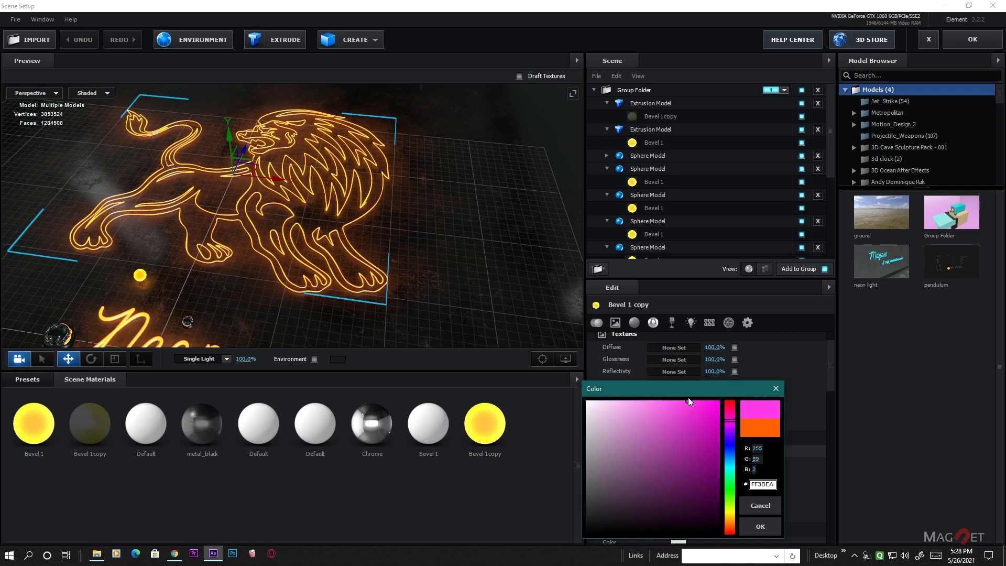
pyautogui.click(760, 526)
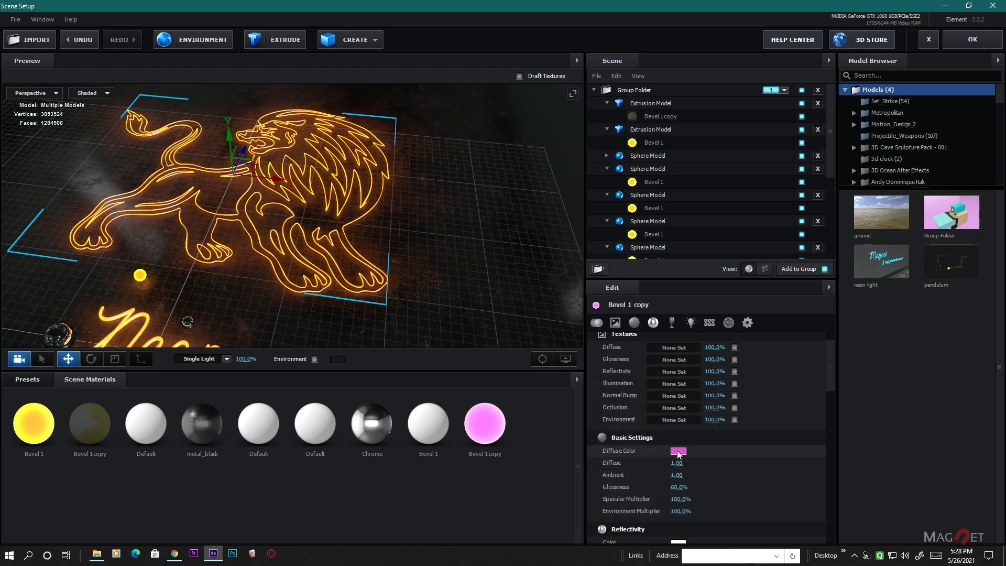
# - Copy the pink Diffuse Color to the first Bevel 1 and Bevel 1 copy materials, and apply the lower element layer's scene changes
pyautogui.rightClick(678, 453)
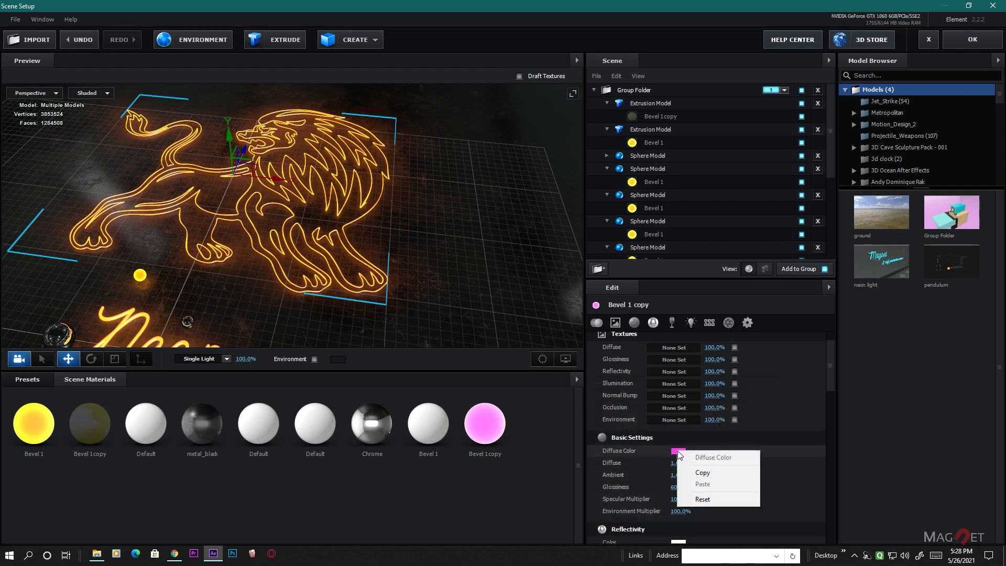
pyautogui.click(721, 472)
pyautogui.click(33, 426)
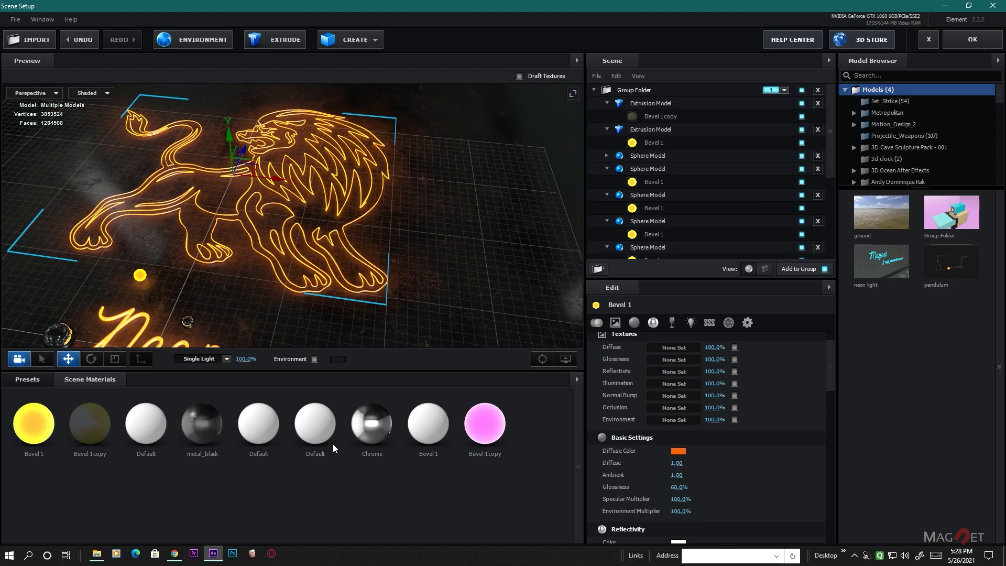
pyautogui.rightClick(683, 451)
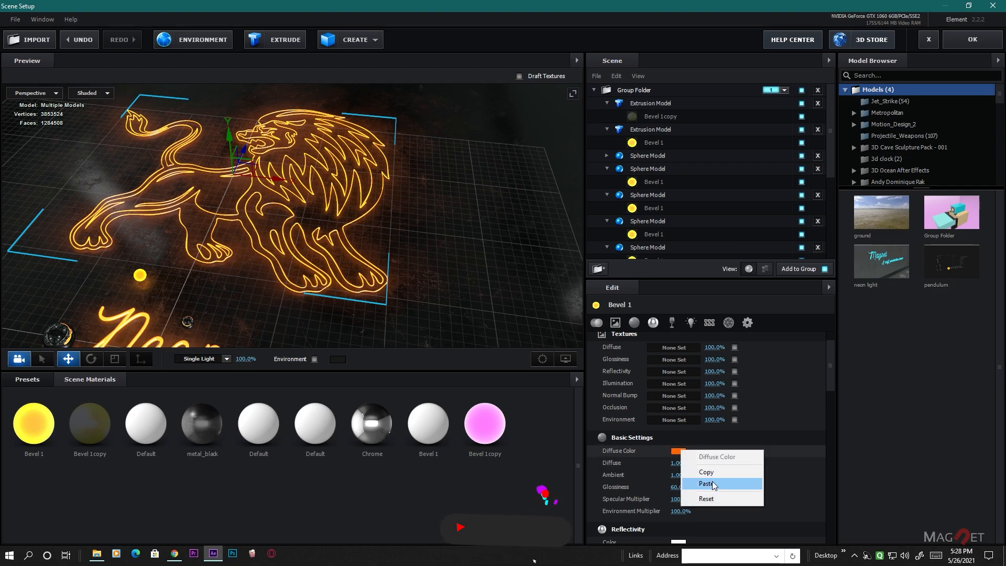
pyautogui.click(712, 483)
pyautogui.click(94, 425)
pyautogui.rightClick(678, 451)
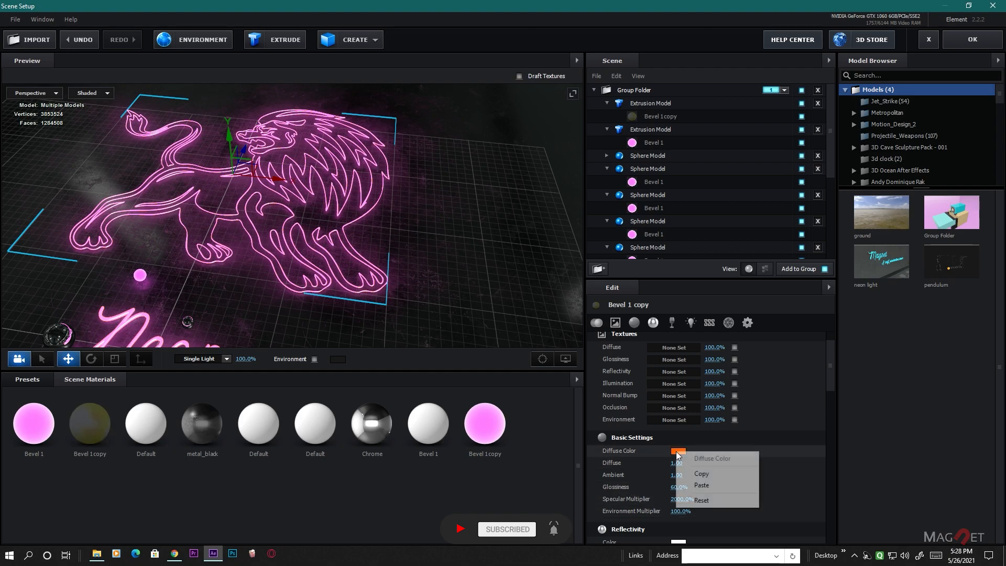
pyautogui.click(701, 485)
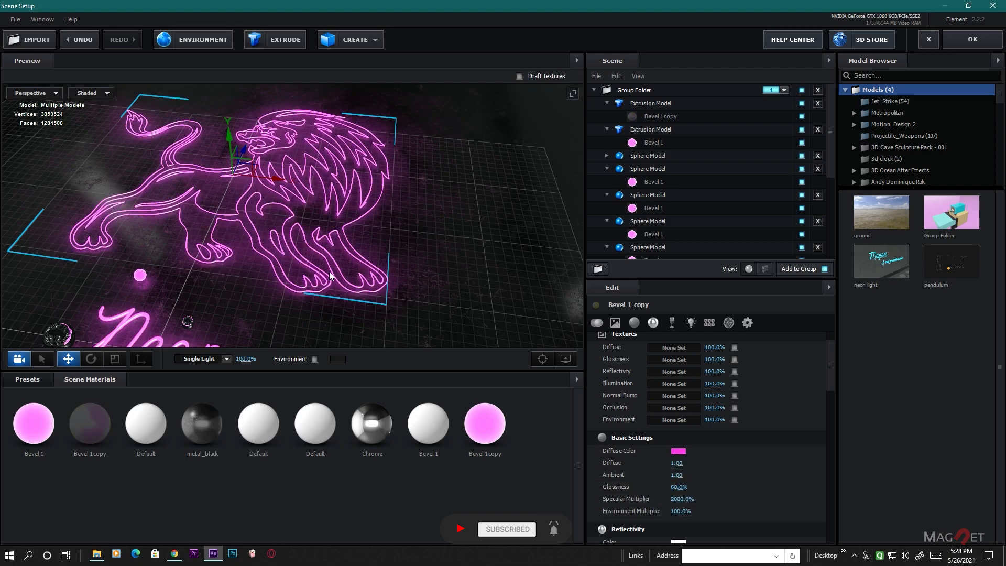
pyautogui.scroll(-5, 329, 277)
pyautogui.moveTo(362, 307); pyautogui.dragTo(270, 309)
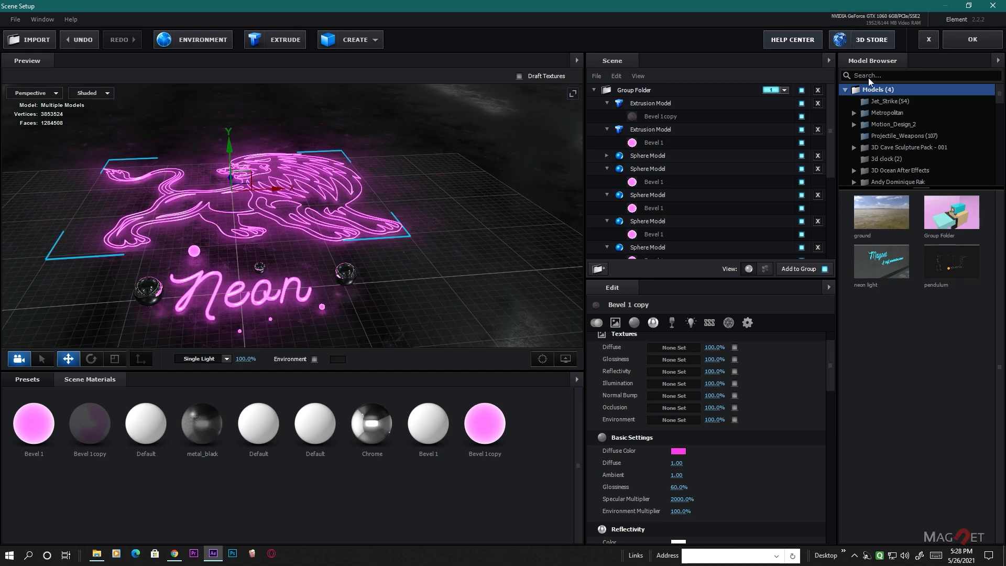
pyautogui.click(980, 43)
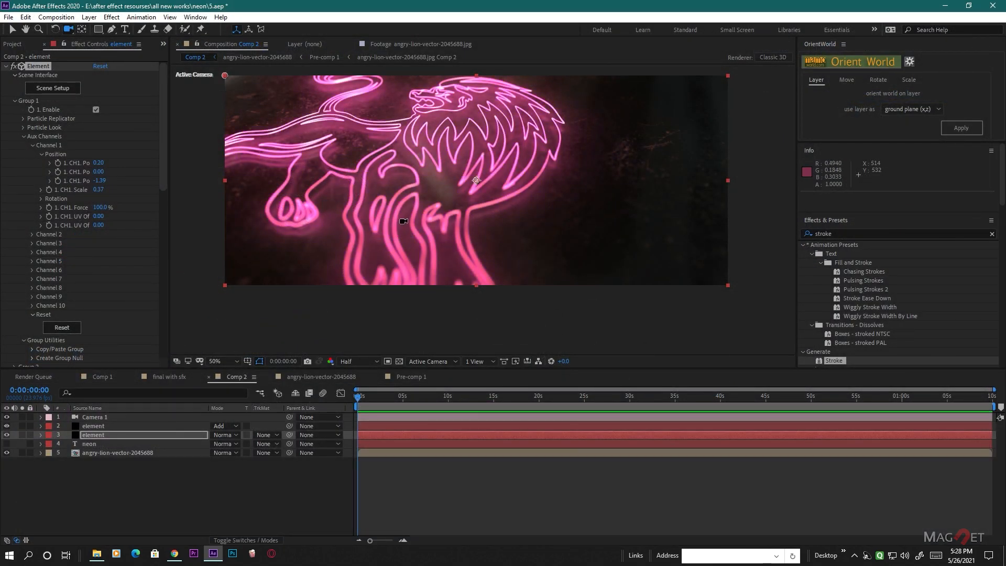
# - In the upper element layer's Scene Setup, set the last Bevel 1 copy material's Diffuse Color to a bright magenta pink
pyautogui.click(91, 427)
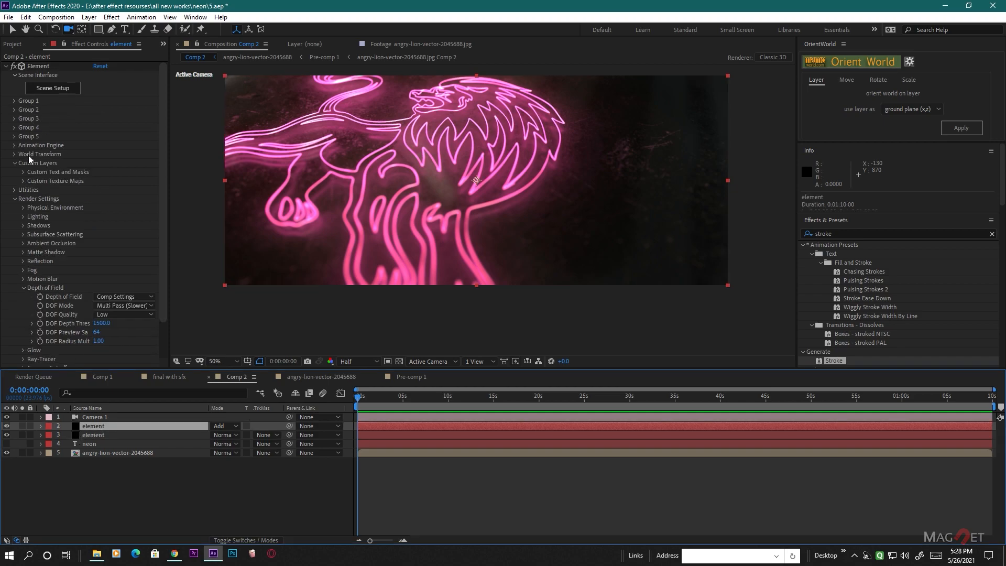
pyautogui.click(58, 89)
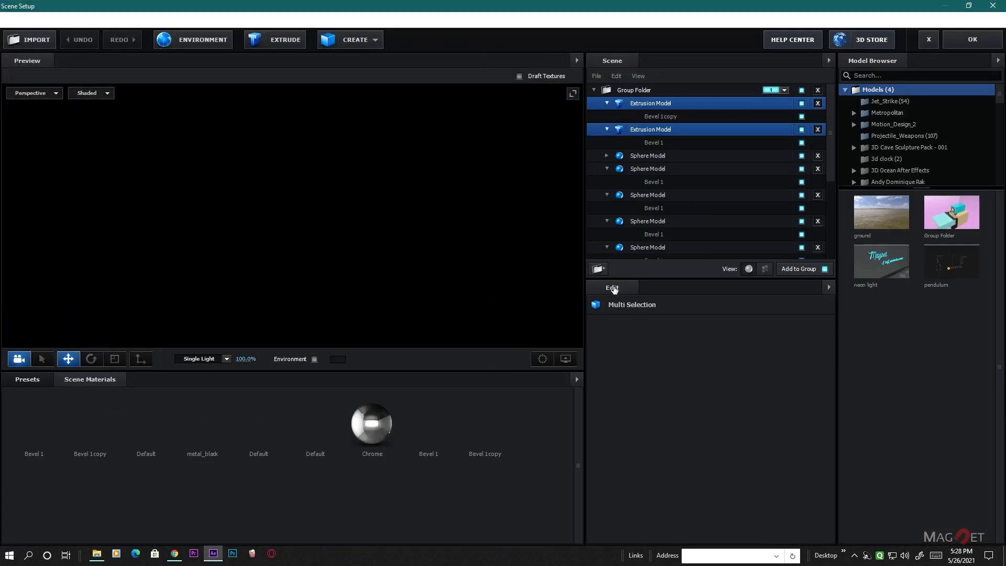
pyautogui.click(484, 423)
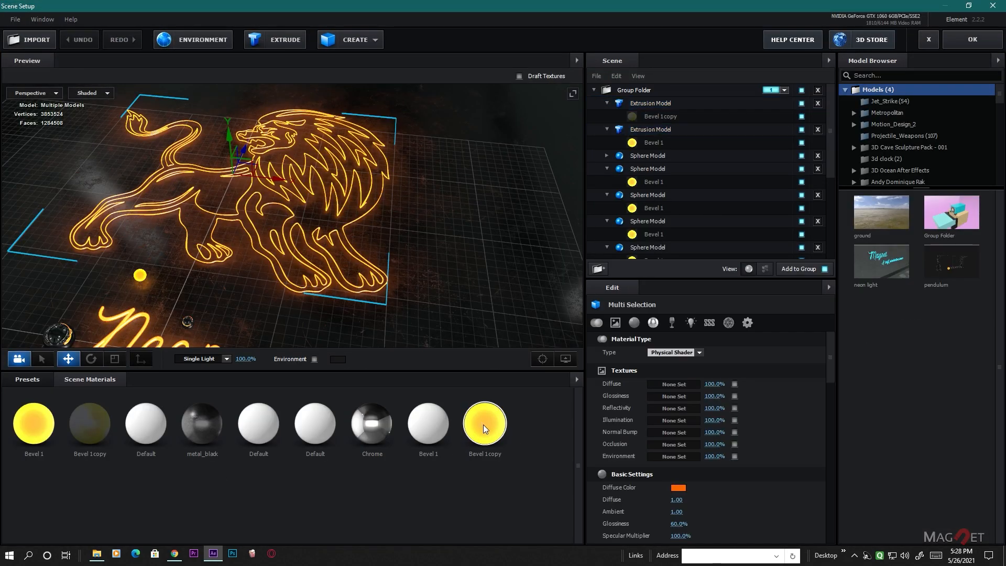
pyautogui.rightClick(679, 488)
pyautogui.click(702, 511)
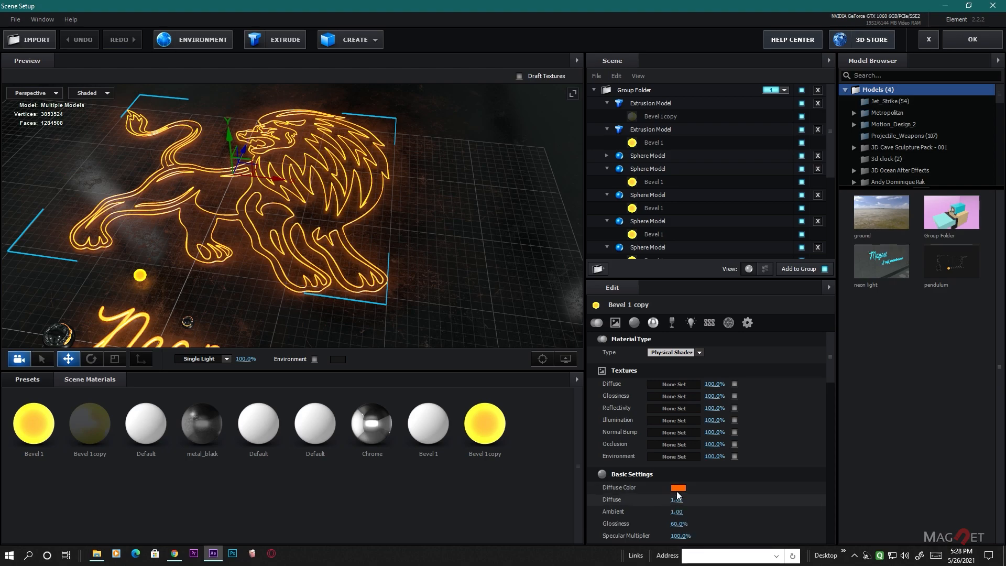
pyautogui.click(678, 484)
pyautogui.click(732, 421)
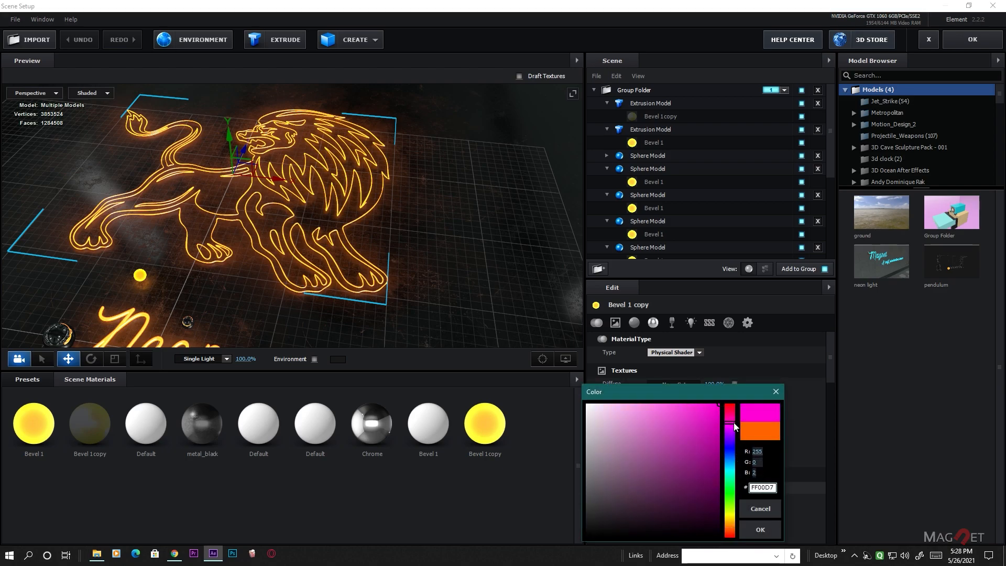
pyautogui.click(759, 530)
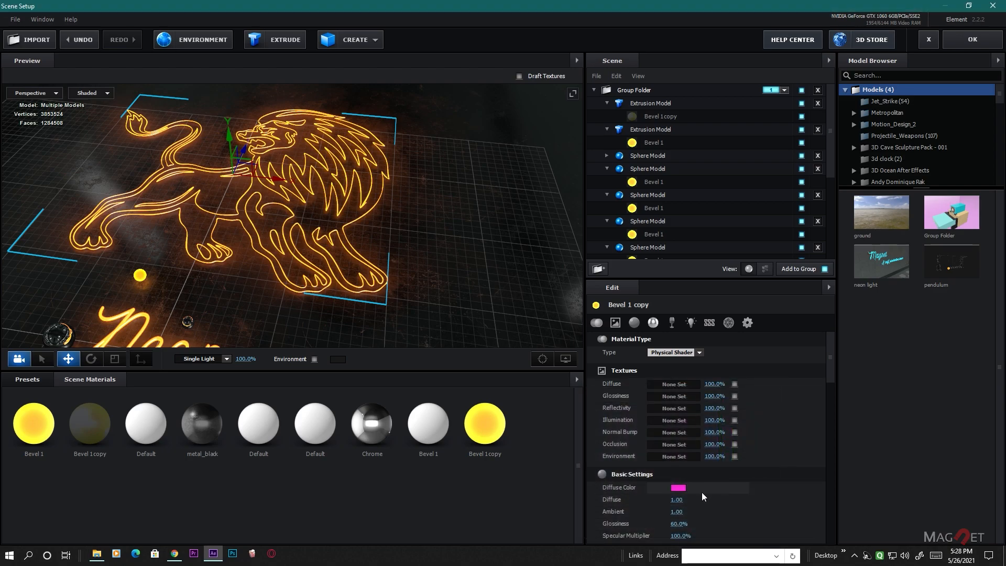
# - Copy the magenta pink Diffuse Color to the first Bevel 1 copy and Bevel 1 materials of the upper element layer's scene
pyautogui.rightClick(678, 487)
pyautogui.click(699, 510)
pyautogui.click(90, 423)
pyautogui.rightClick(678, 487)
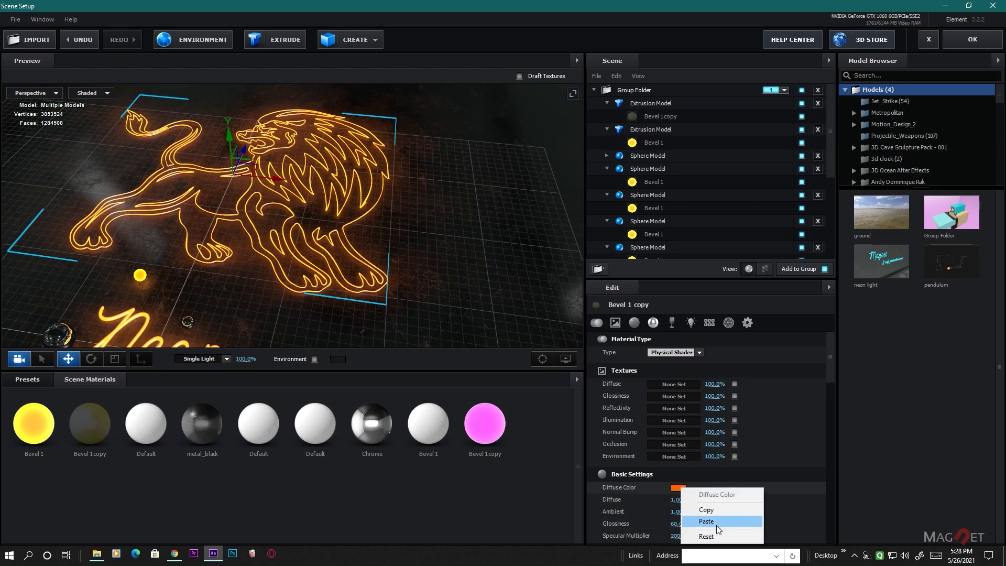
pyautogui.click(717, 522)
pyautogui.click(22, 423)
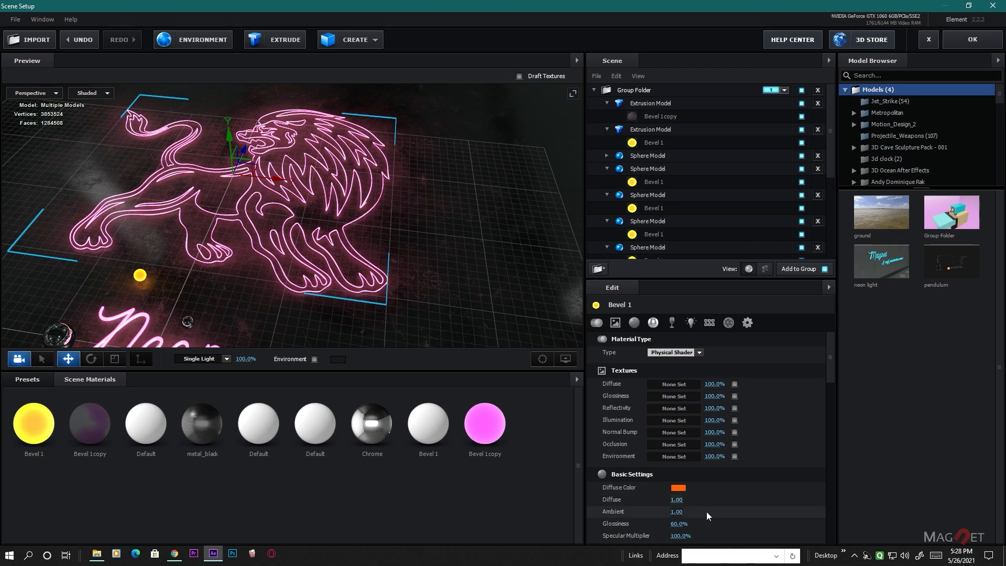
pyautogui.rightClick(678, 487)
pyautogui.click(702, 523)
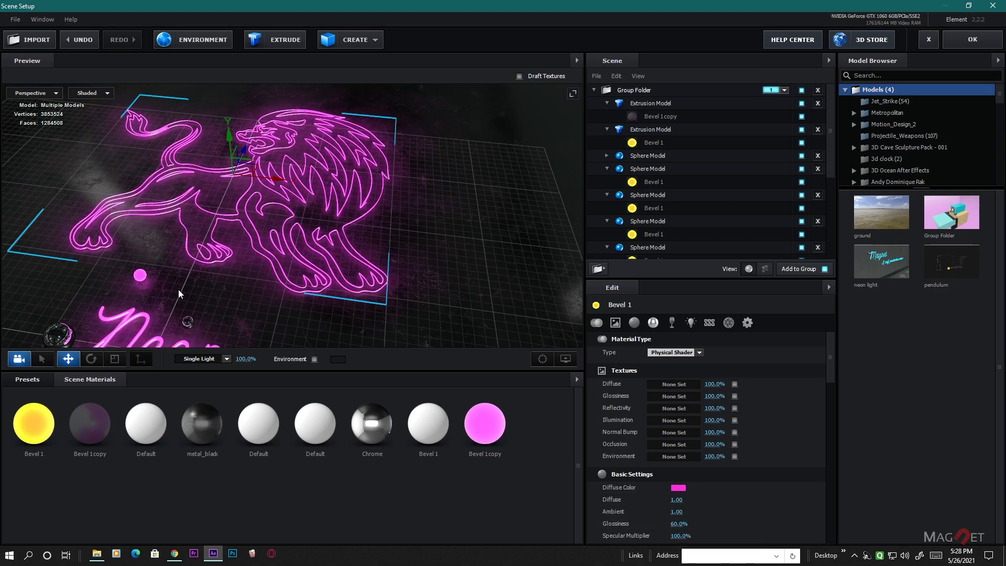
# - Apply the upper element layer's scene changes and move the camera towards the lion's legs and paws
pyautogui.scroll(-3, 283, 270)
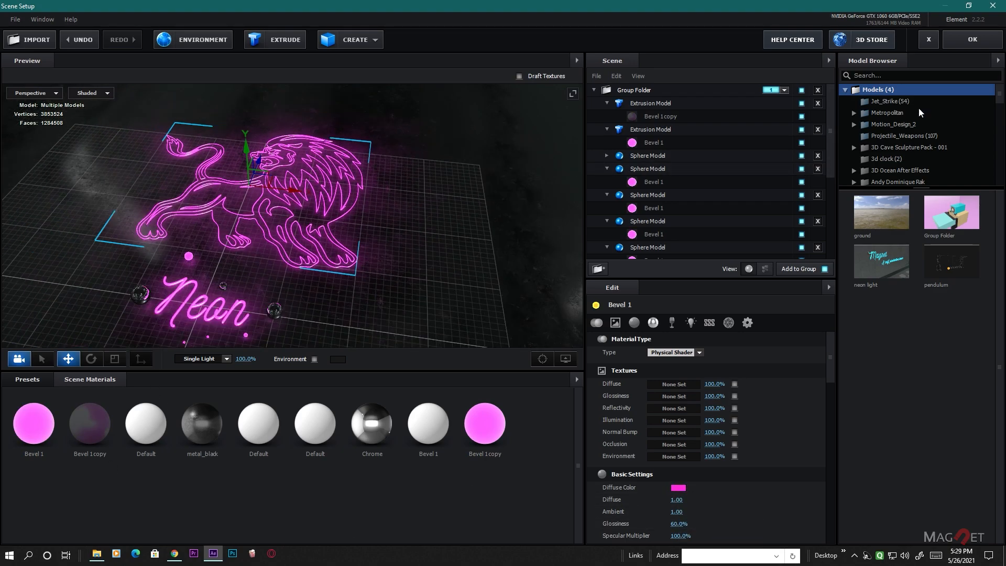
pyautogui.click(968, 41)
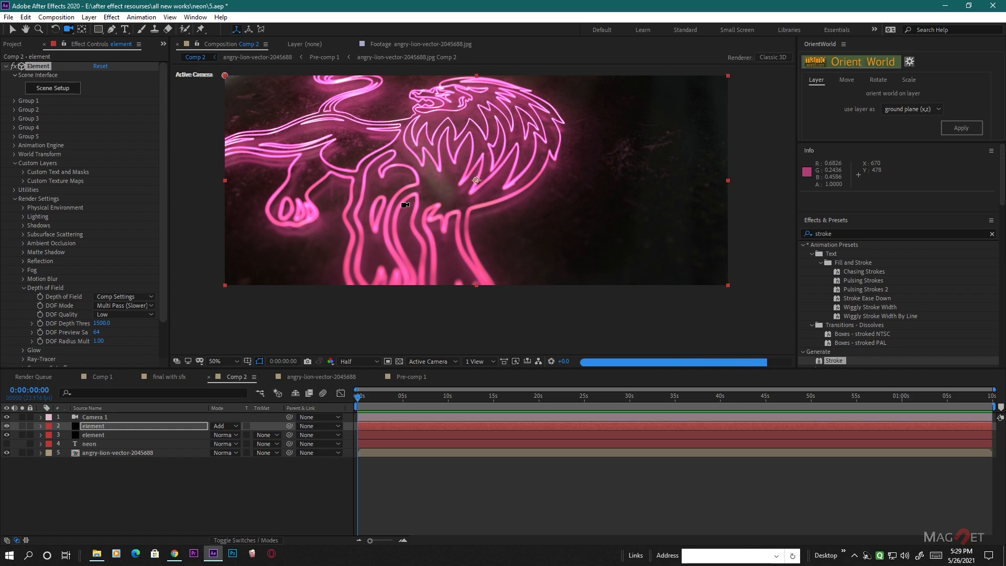
pyautogui.scroll(-3, 411, 206)
pyautogui.scroll(3, 436, 187)
pyautogui.moveTo(362, 280); pyautogui.dragTo(498, 177)
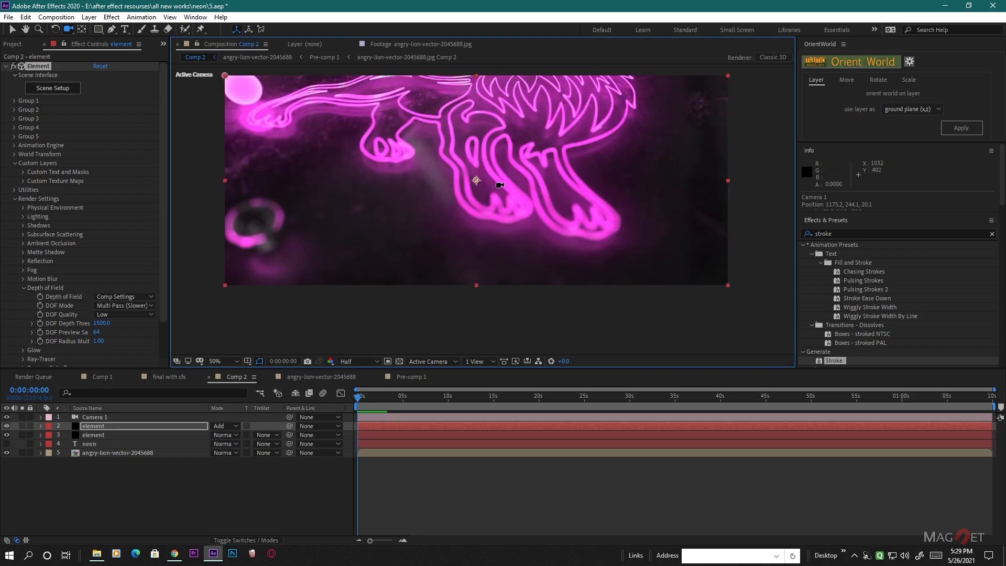
# - Turn off Depth of Field in Camera 1's camera options
pyautogui.click(96, 417)
pyautogui.press('a')
pyautogui.press('a')
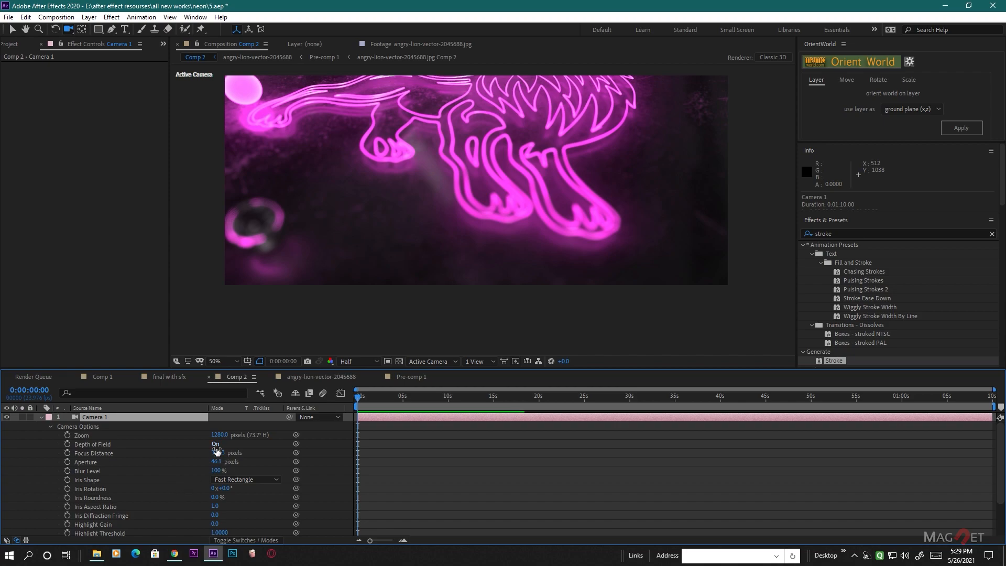
pyautogui.click(216, 445)
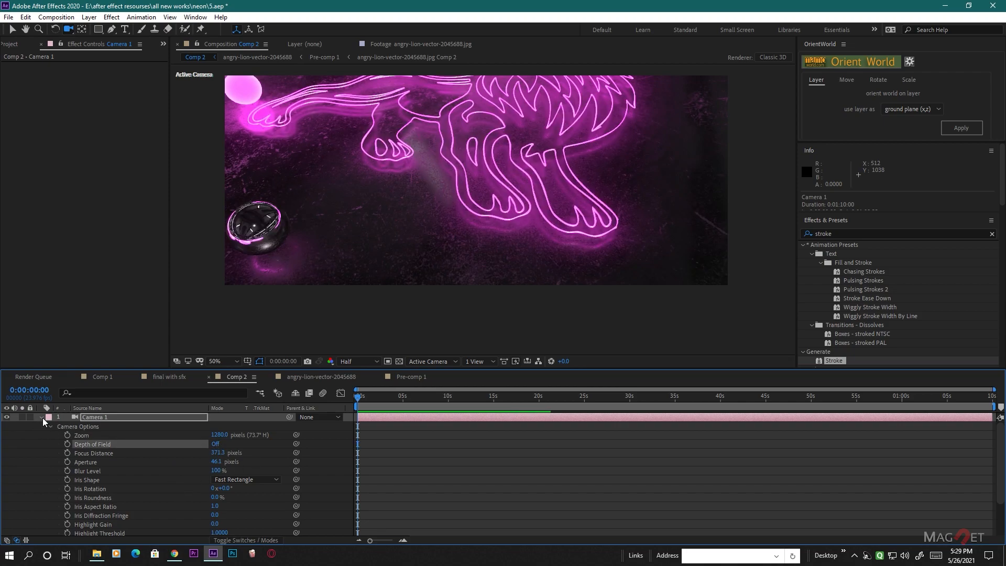
pyautogui.click(42, 418)
# - Lower the composition preview resolution to Third and reposition the camera to frame the whole lion above the Neon text
pyautogui.click(358, 361)
pyautogui.click(356, 409)
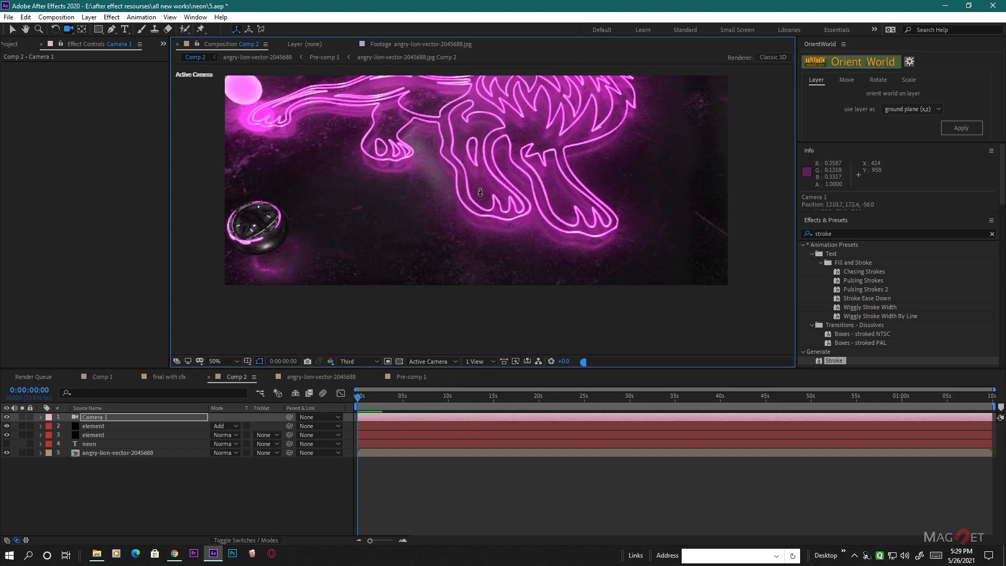
pyautogui.moveTo(480, 191); pyautogui.dragTo(511, 236)
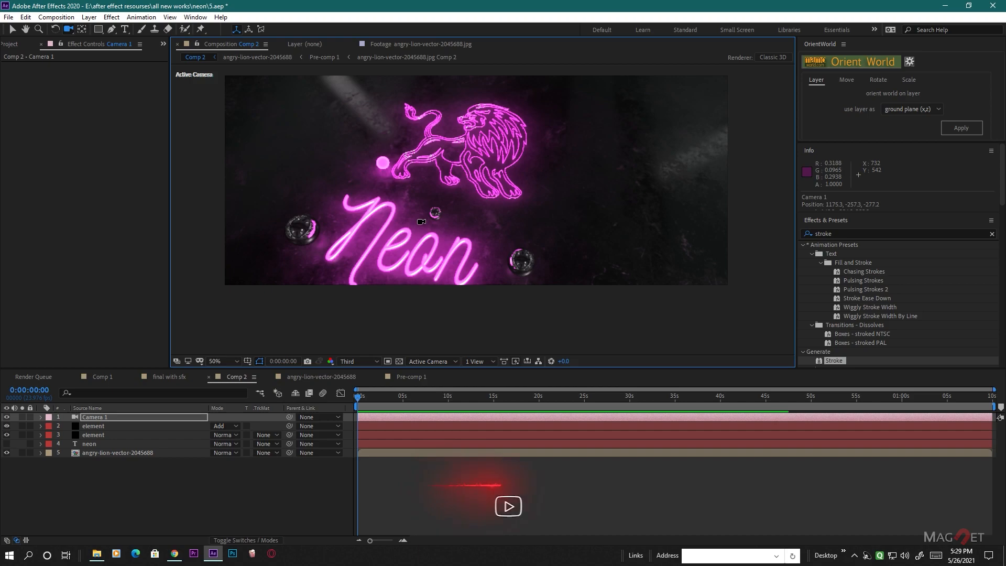
pyautogui.moveTo(411, 241); pyautogui.dragTo(420, 224)
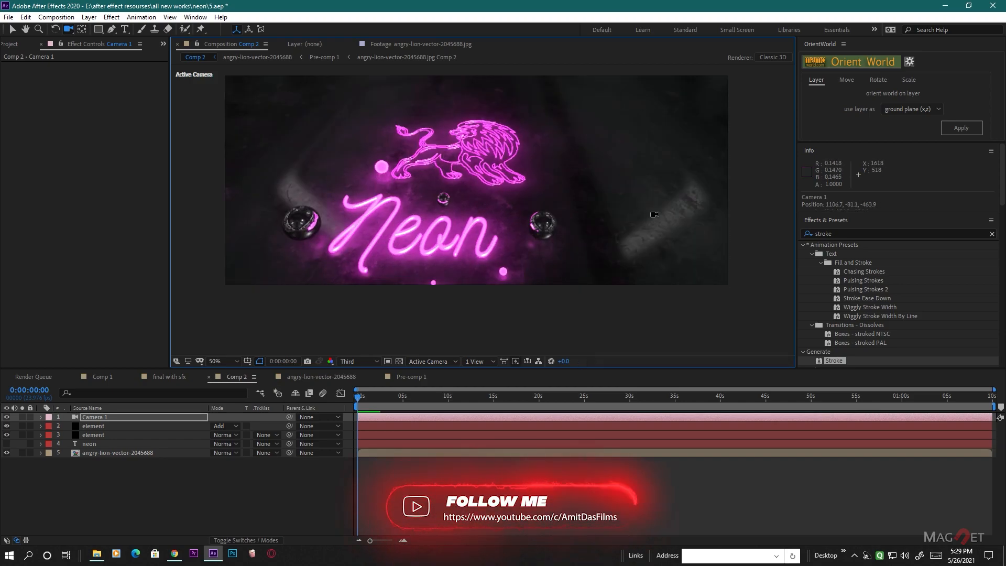